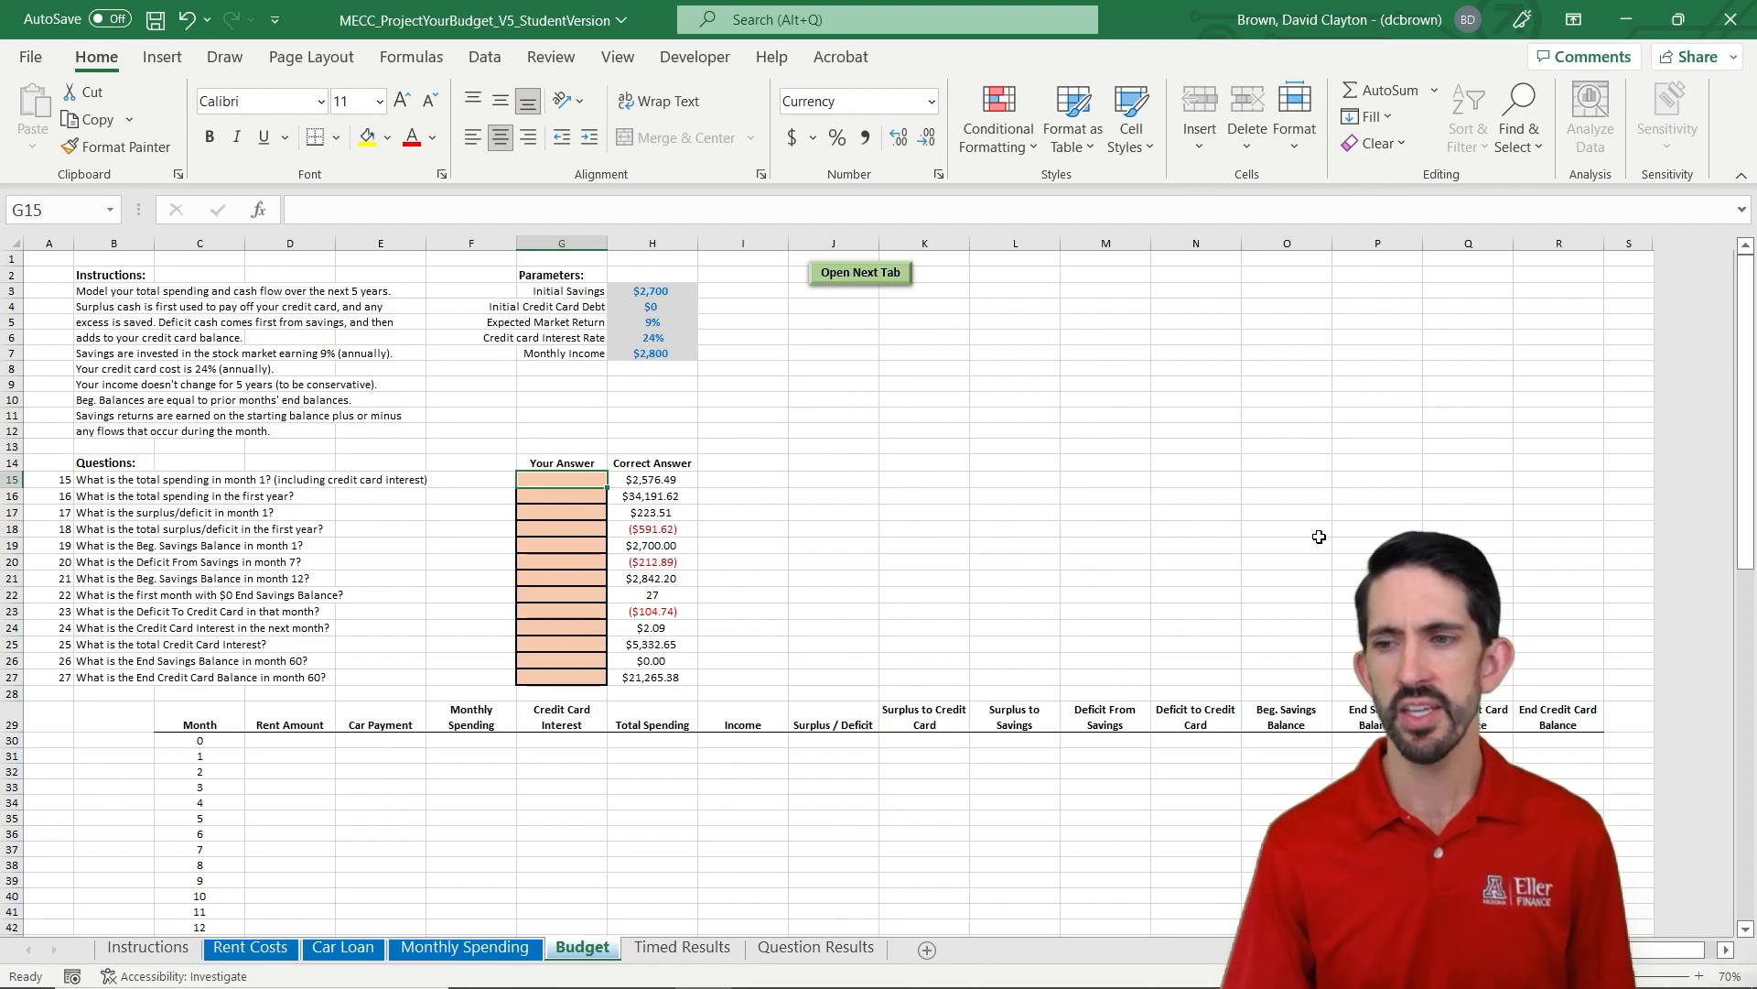
- Link the month 0 End Savings Balance in P30 to the Initial Savings parameter in H3
left_click(1355, 739)
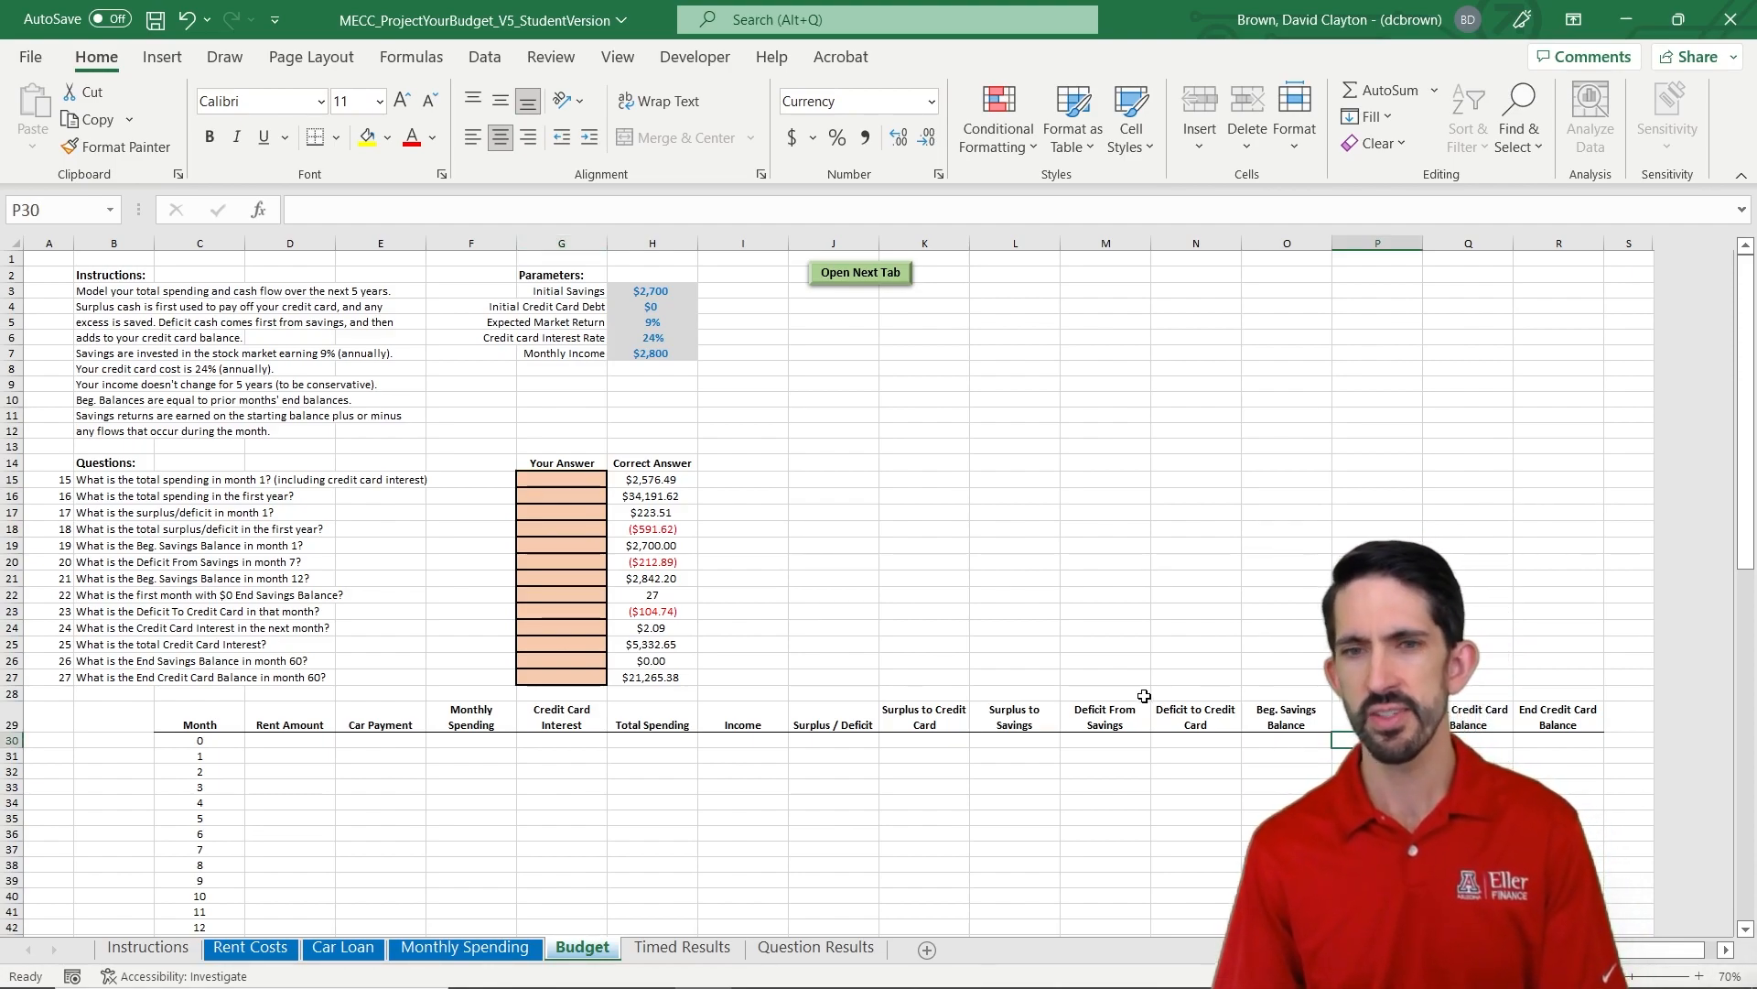
type("=")
left_click(661, 293)
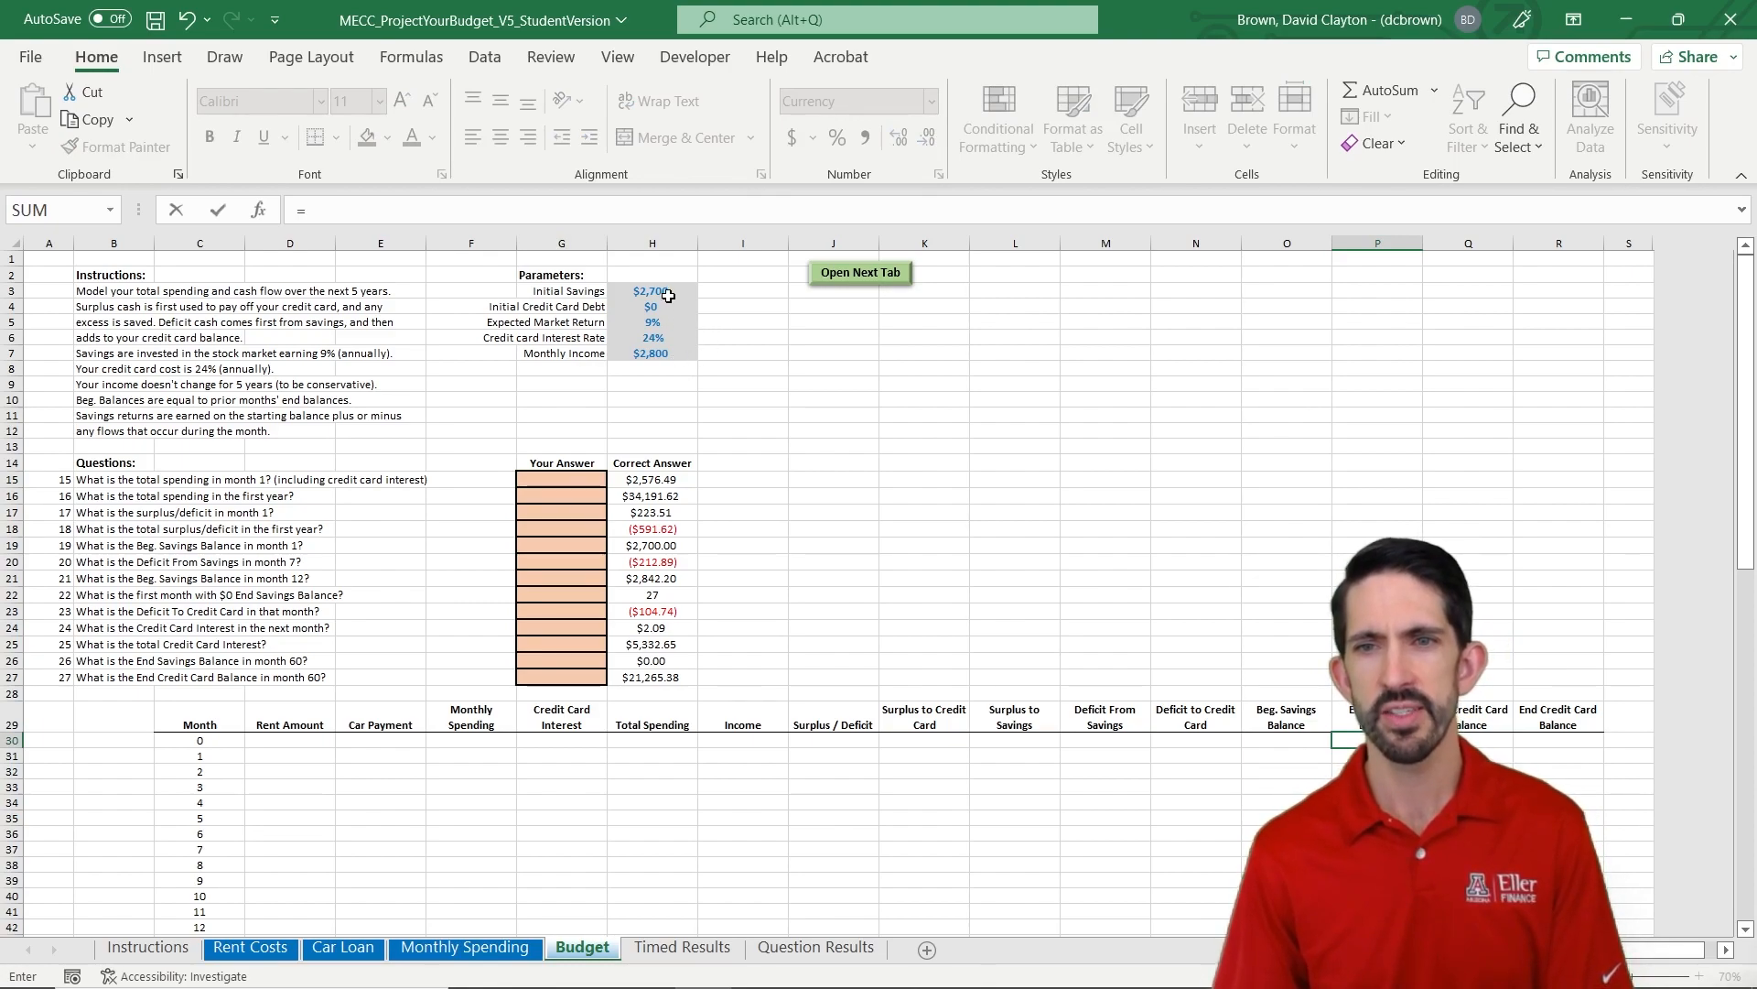
key("ctrl+Return")
- Link the month 0 End Credit Card Balance in R30 to the Initial Credit Card Debt parameter with =H4
key("Up")
key("Right")
key("Right")
key("Down")
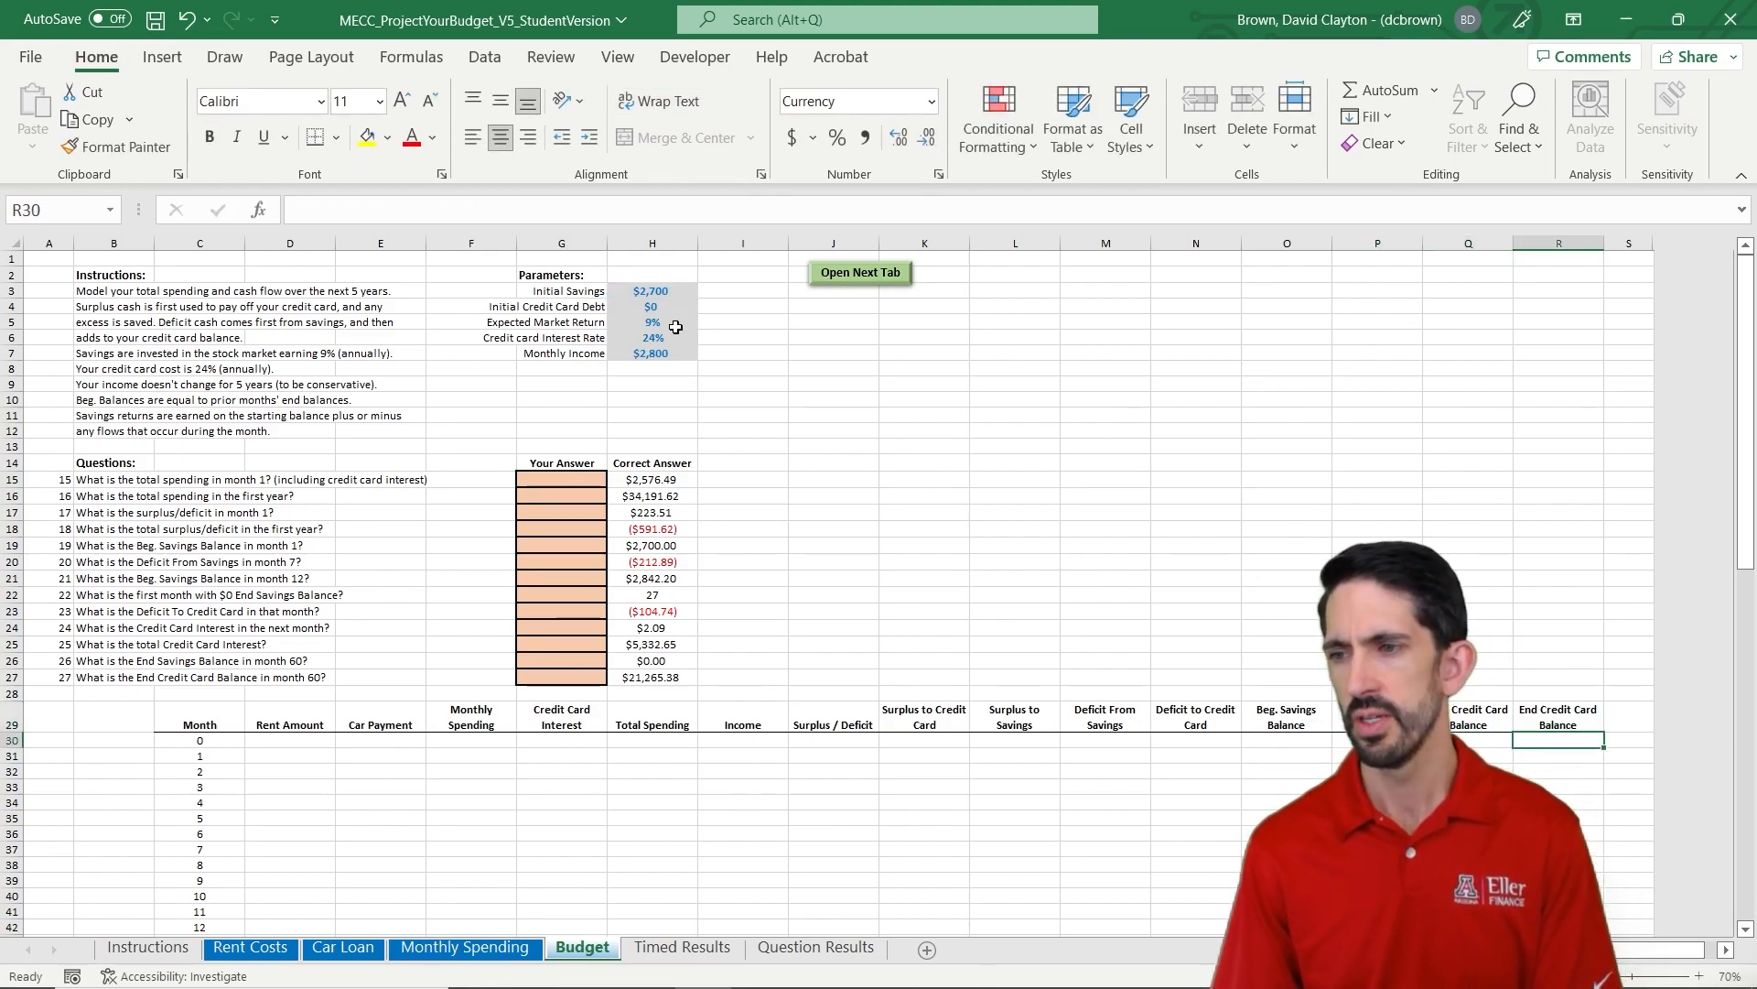
type("=")
left_click(651, 308)
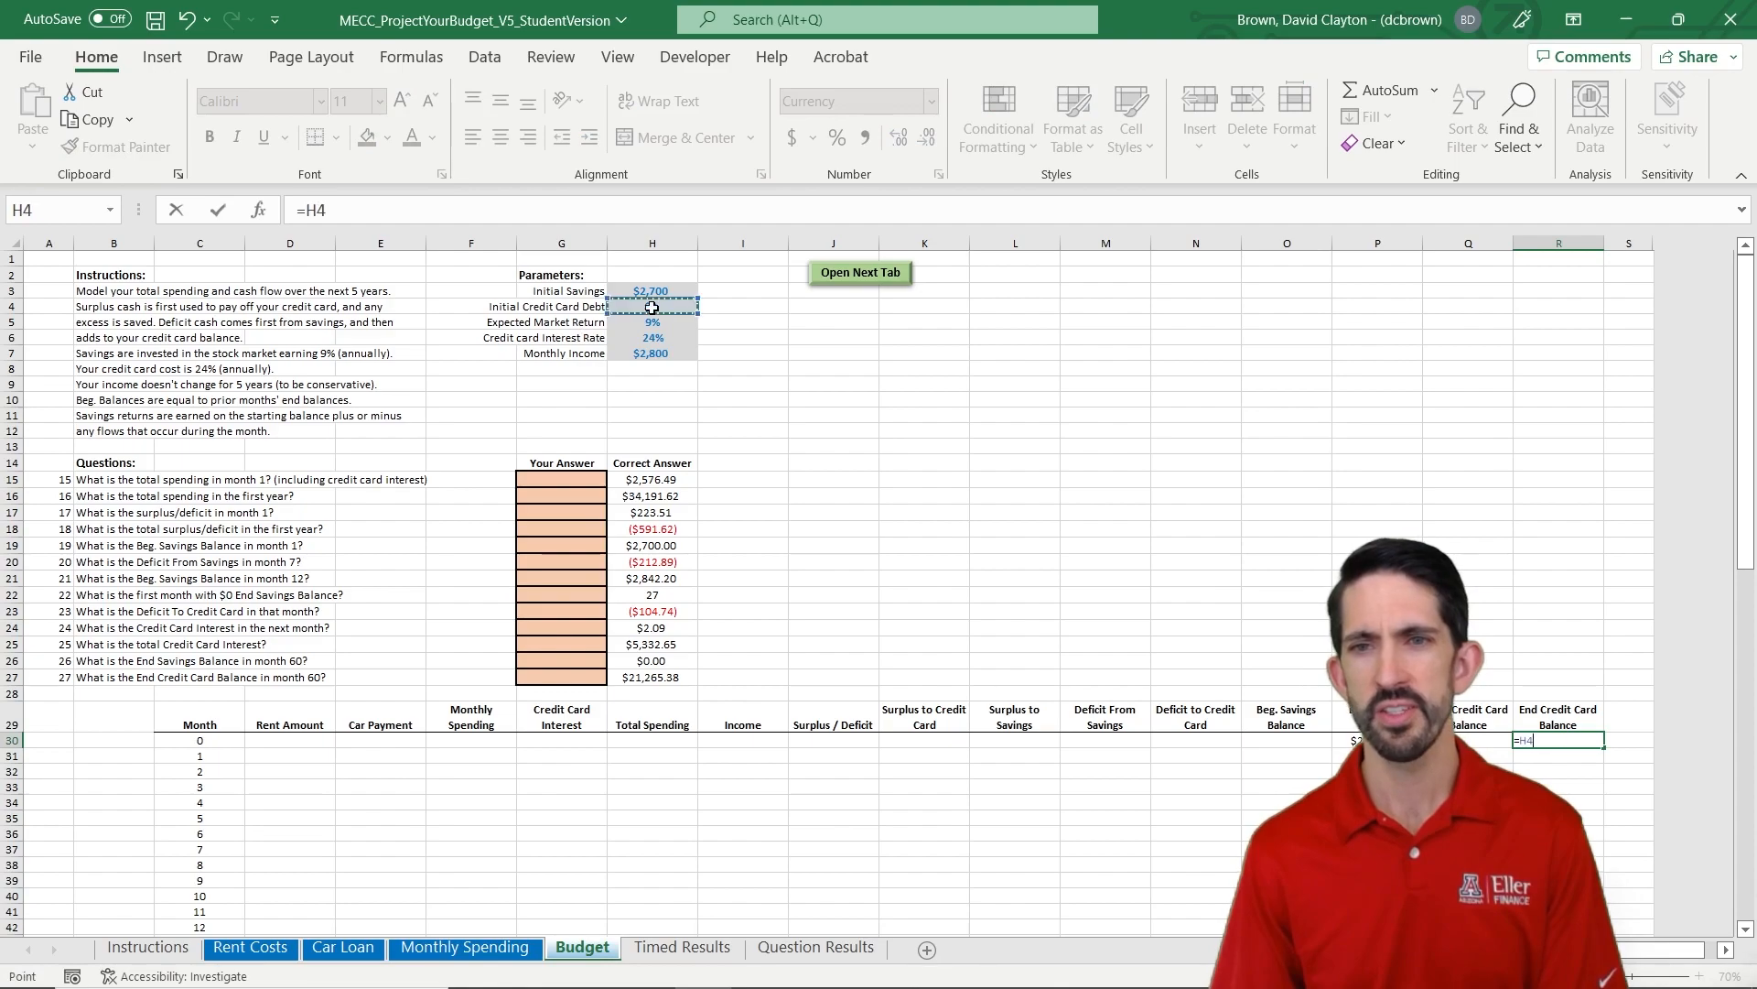
key("ctrl+Return")
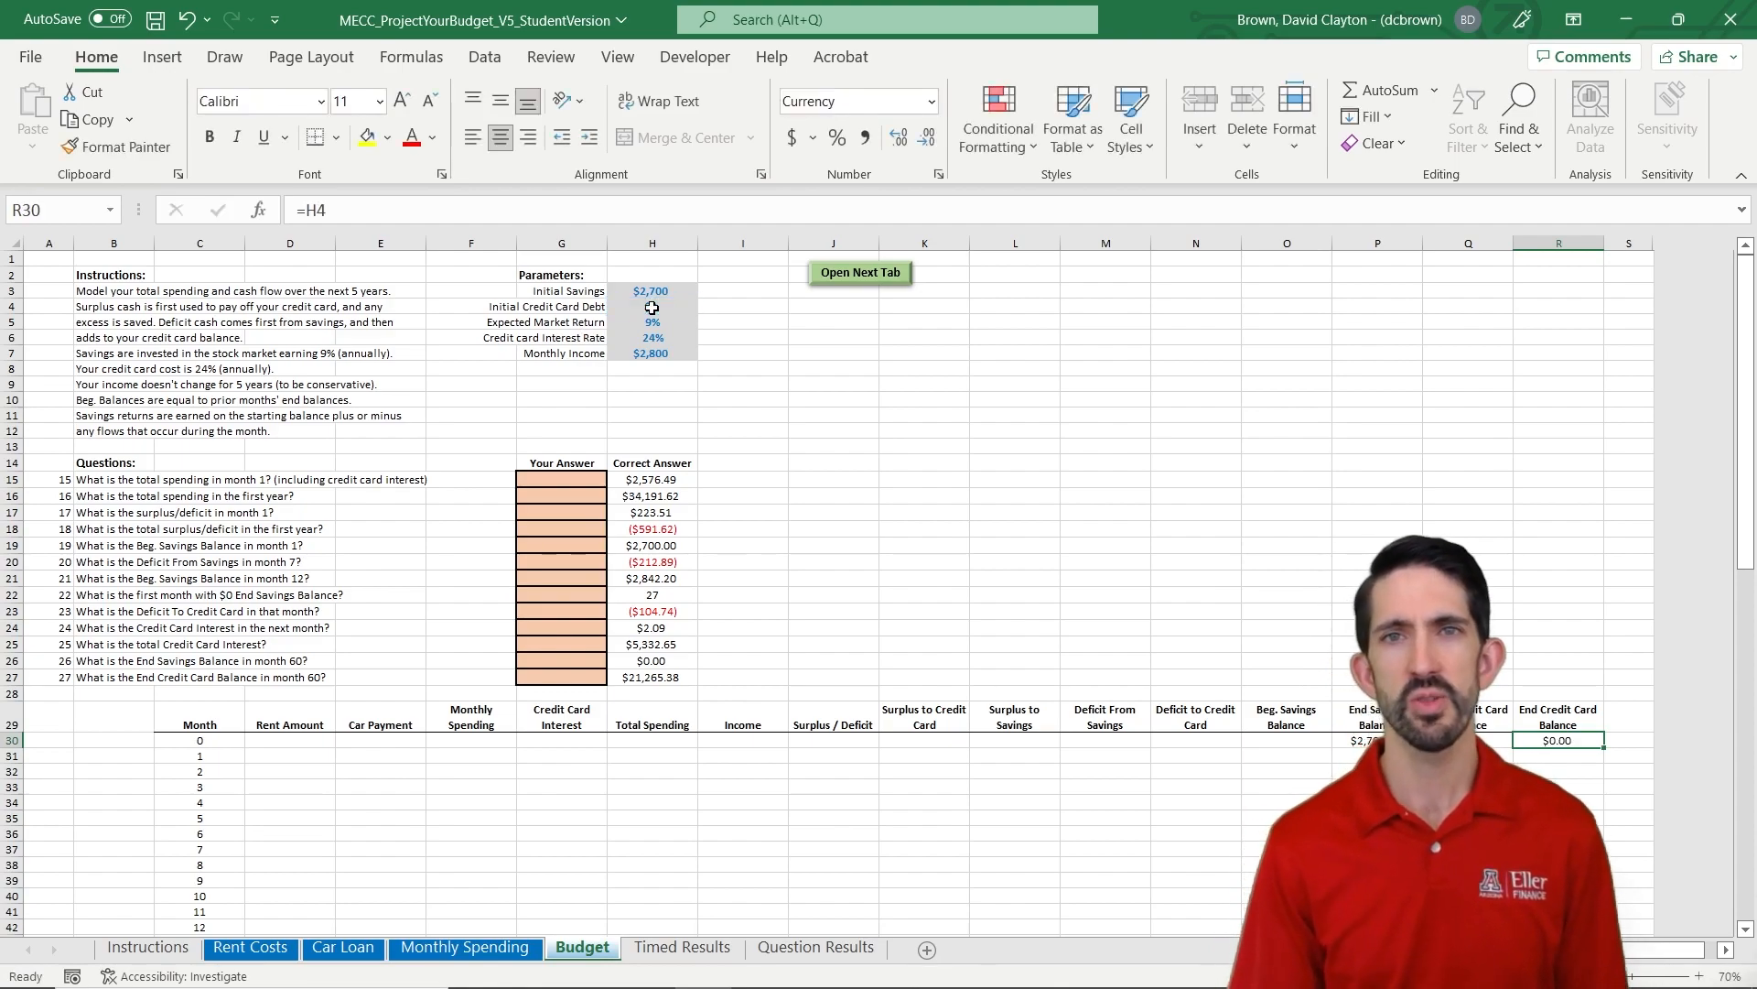
- Examine the Credit card Interest Rate and Expected Market Return parameters on the Budget sheet
key("Down")
key("Left")
key("Left")
key("ctrl+Left")
key("Right")
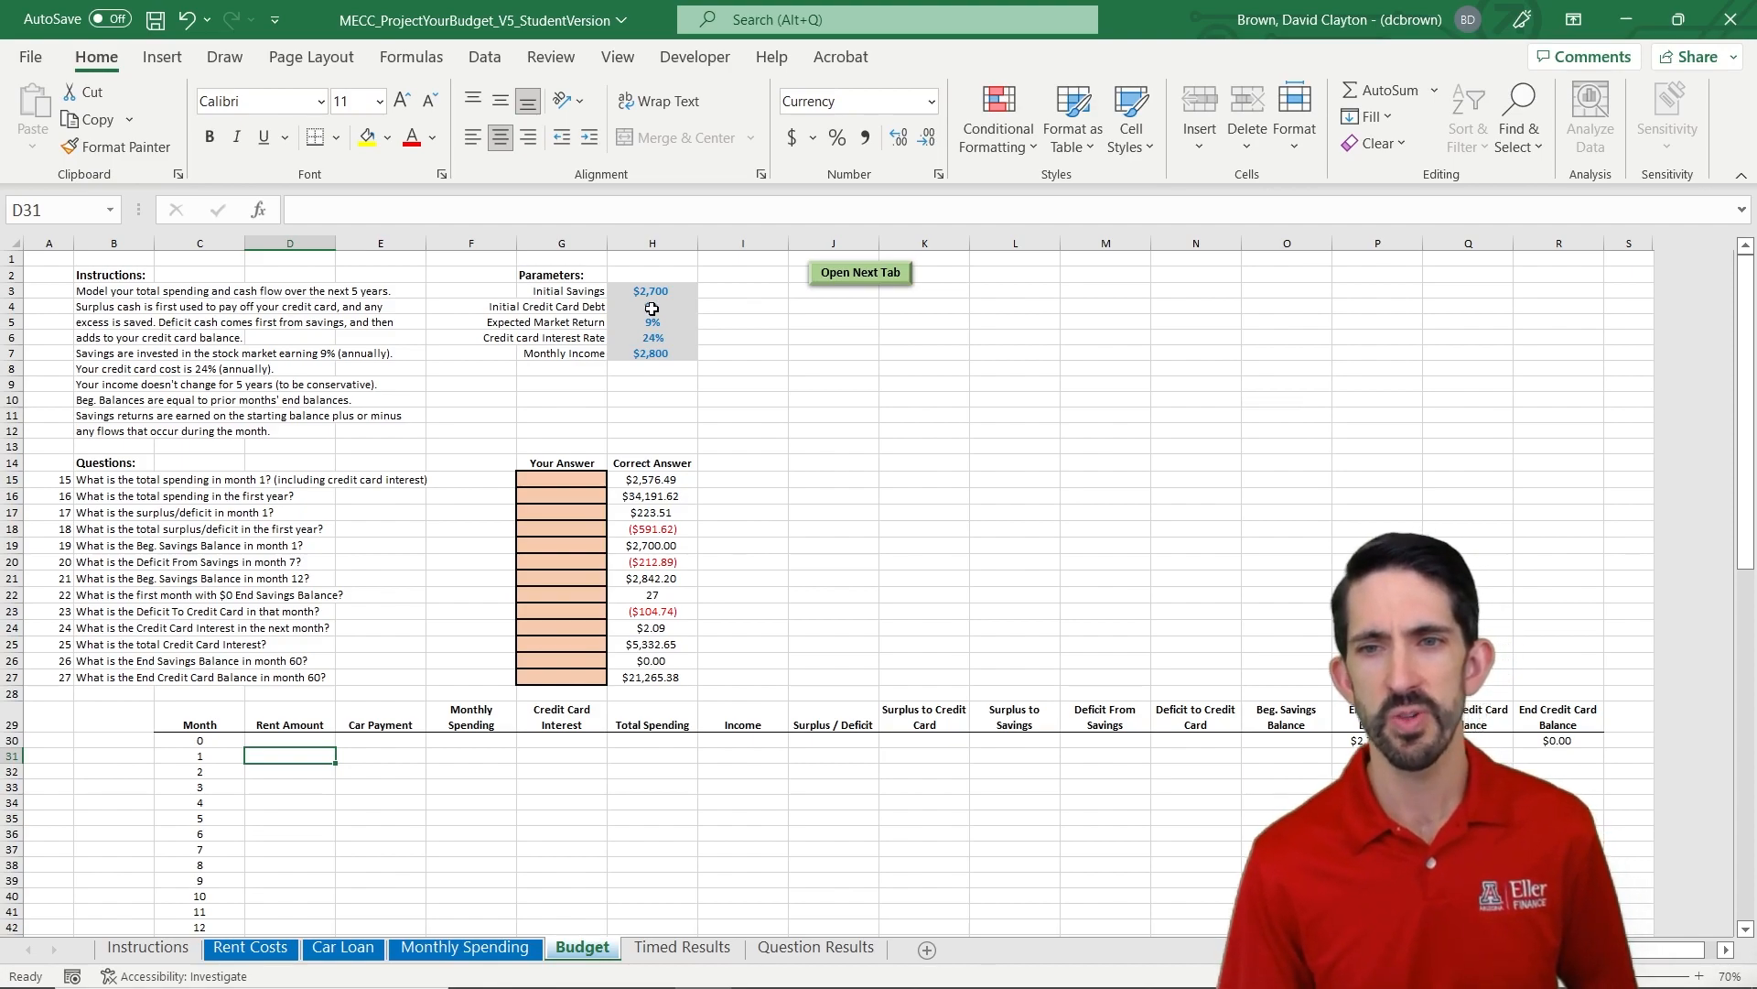
left_click(653, 336)
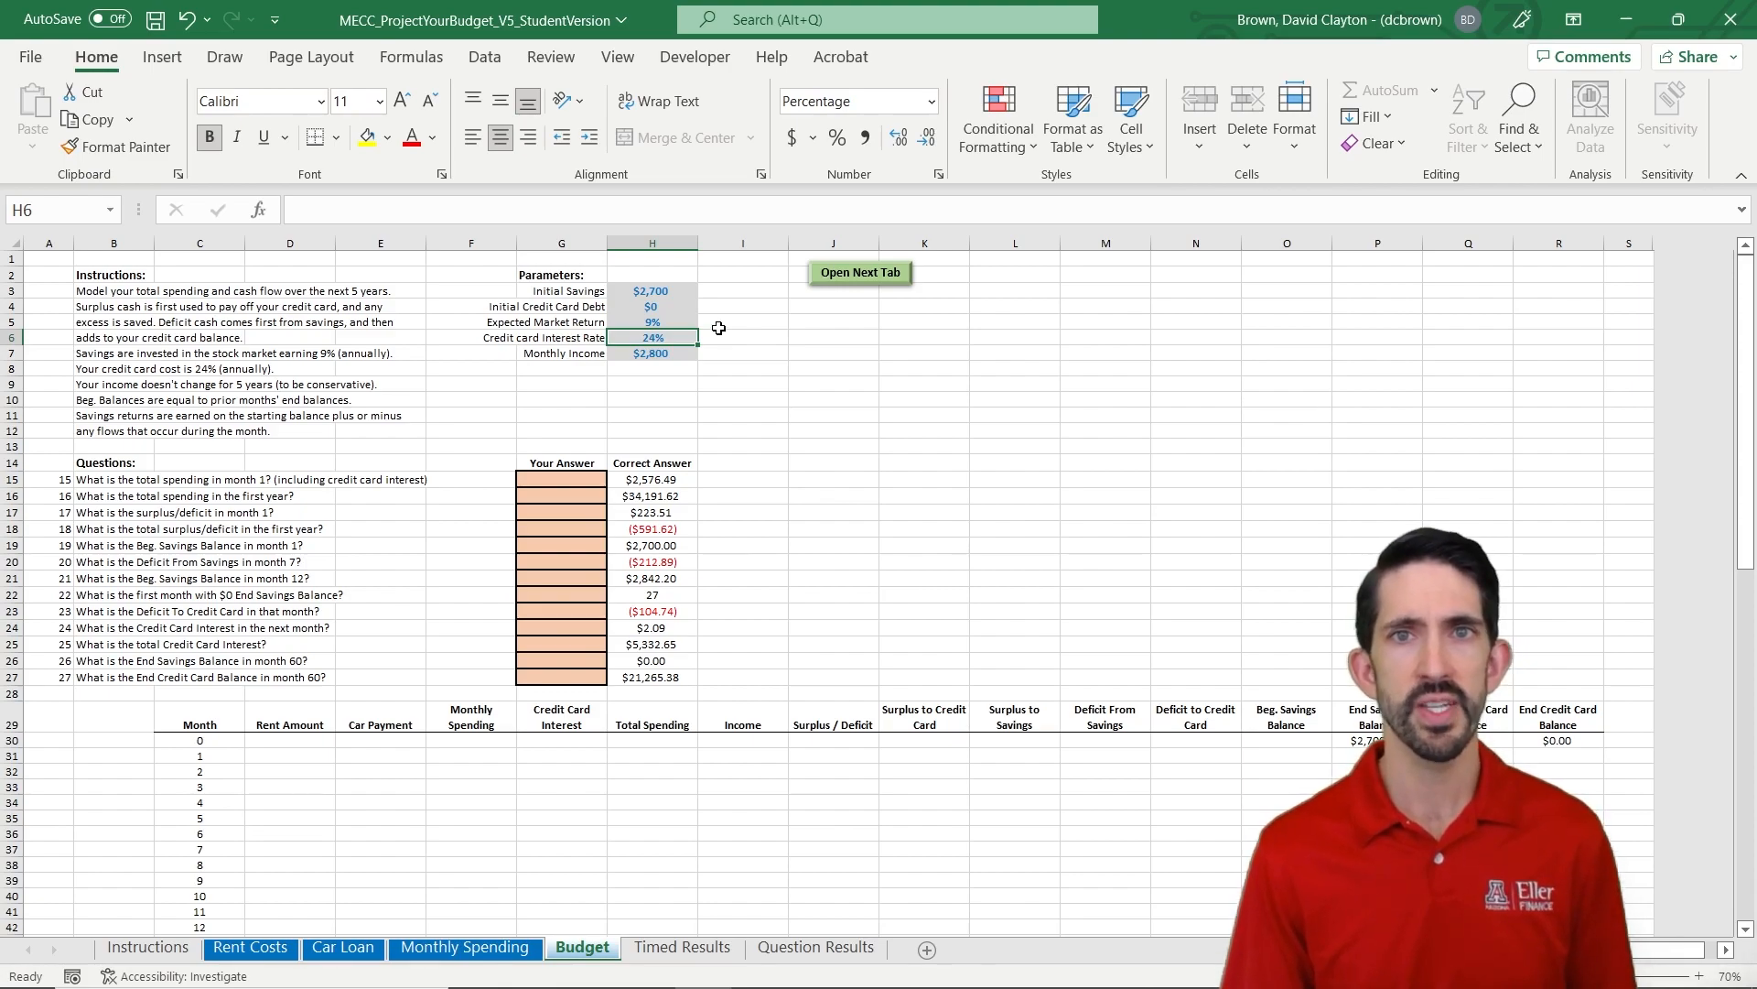
left_click(681, 324)
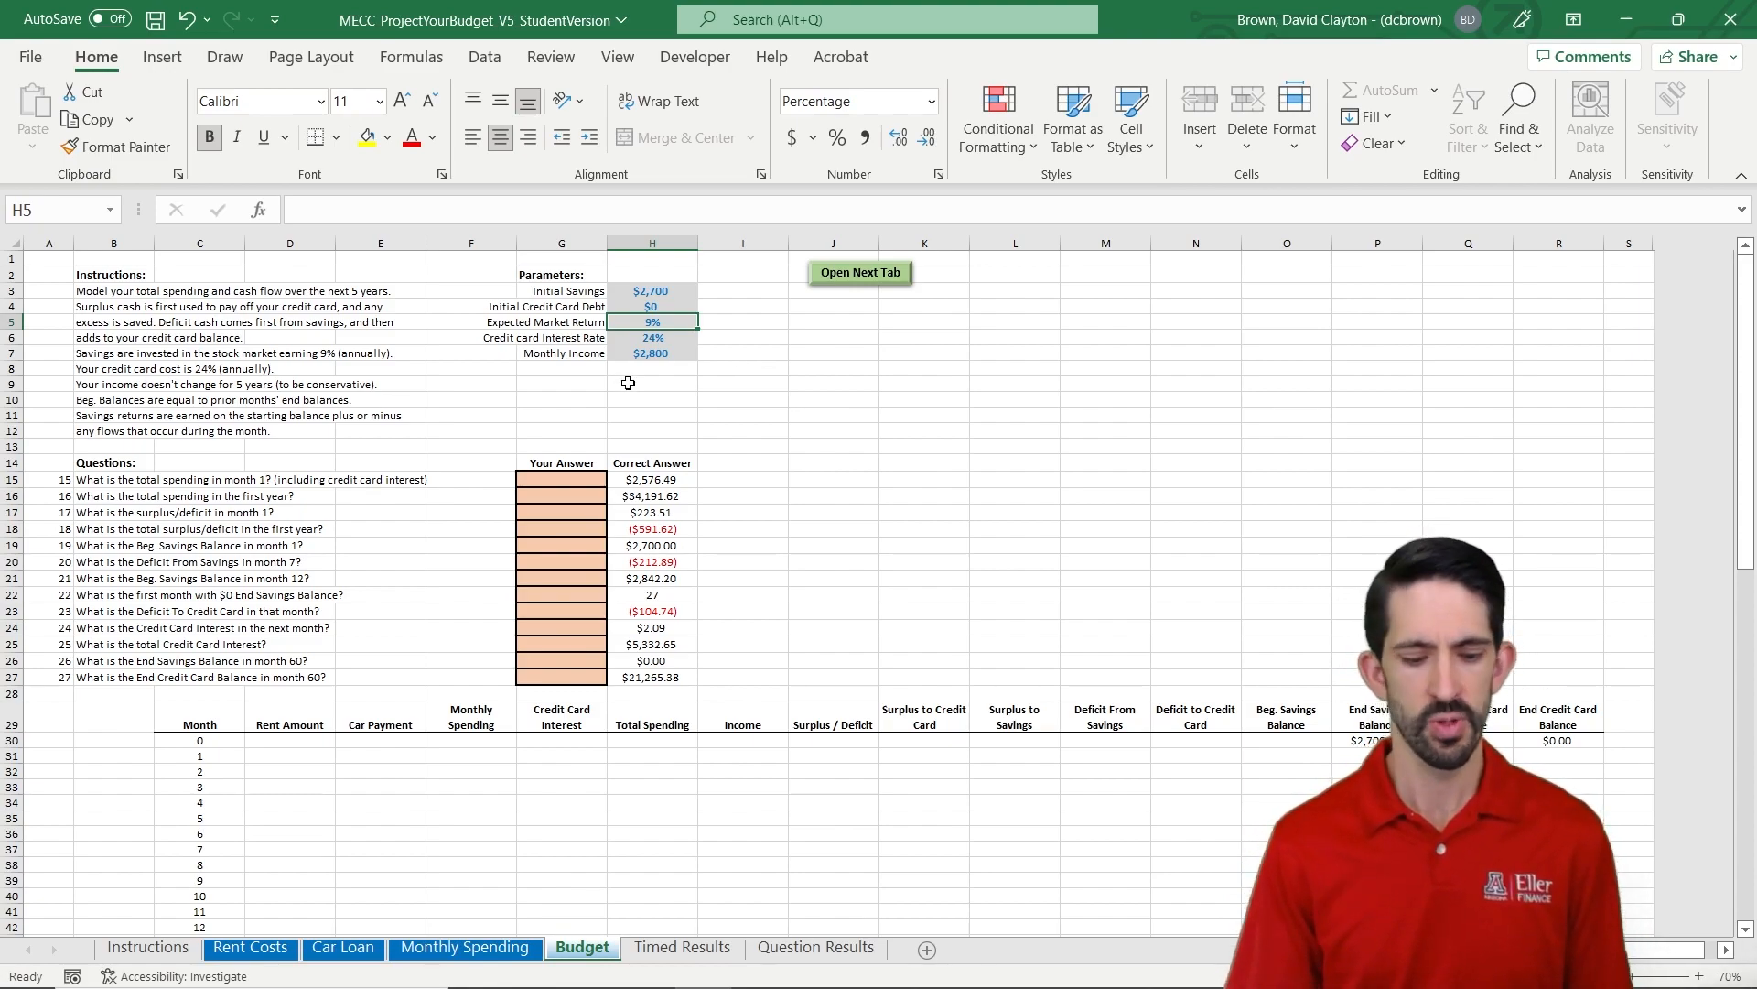
- Link the month 1 Rent Amount in D31 to the first month's rent with ='Rent Costs'!E13
scroll(628, 382, "up", 2, "ctrl")
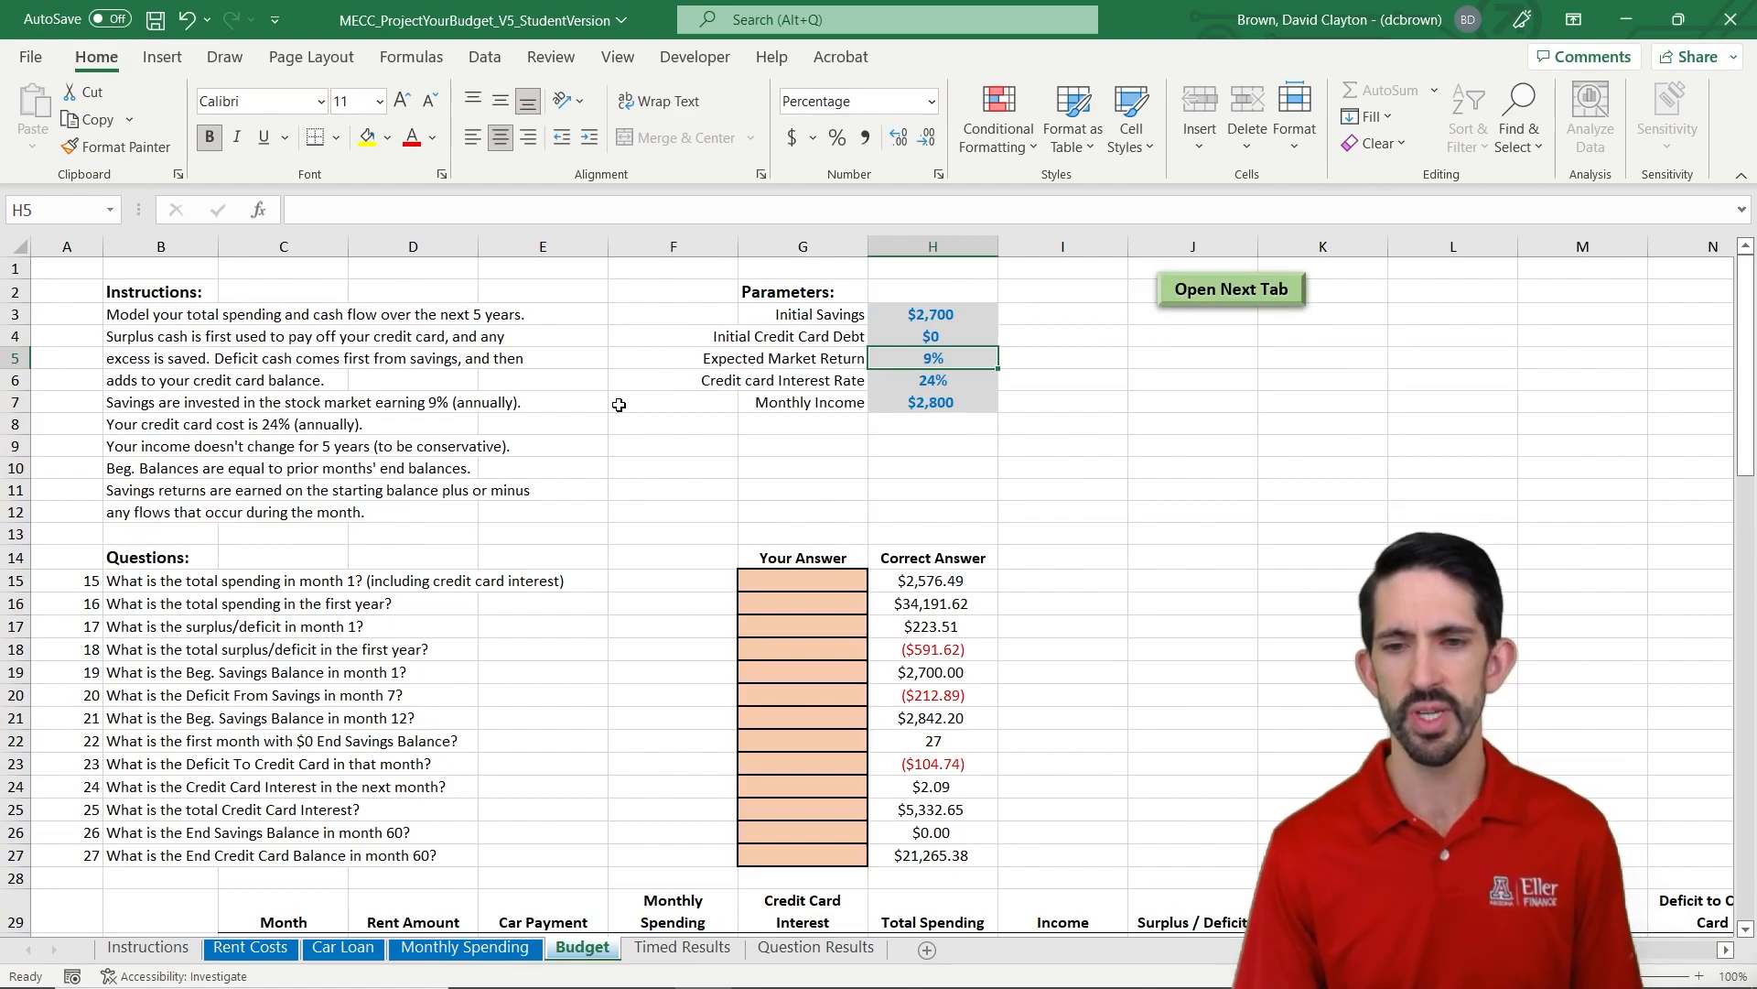
key("Left")
key("Left")
key("Left")
key("Down")
key("Down")
key("Down")
key("Down")
key("Down")
key("Down")
key("Down")
key("Down")
key("Down")
key("Down")
key("Down")
key("Down")
key("Down")
key("Down")
key("Down")
key("Down")
key("Down")
key("Down")
key("Down")
key("Down")
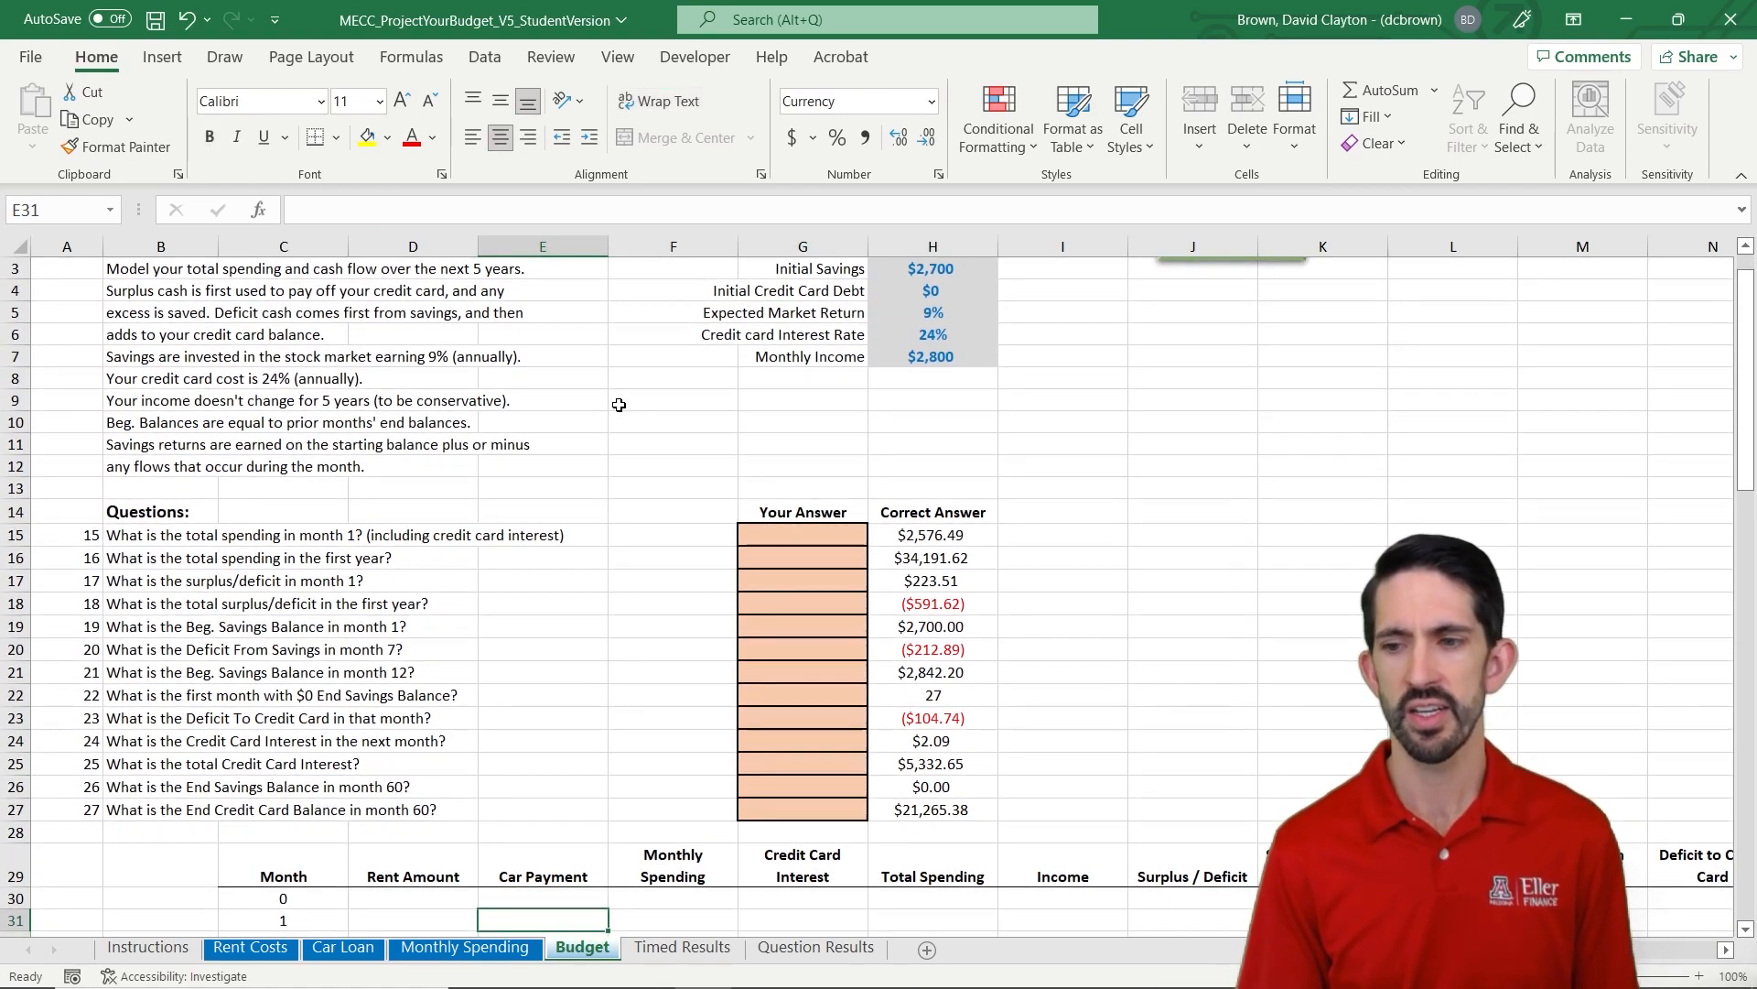
key("Left")
key("Up")
key("Up")
key("Up")
key("Up")
key("Up")
key("Up")
key("Up")
key("Up")
key("Up")
key("Up")
key("Up")
key("Up")
key("Down")
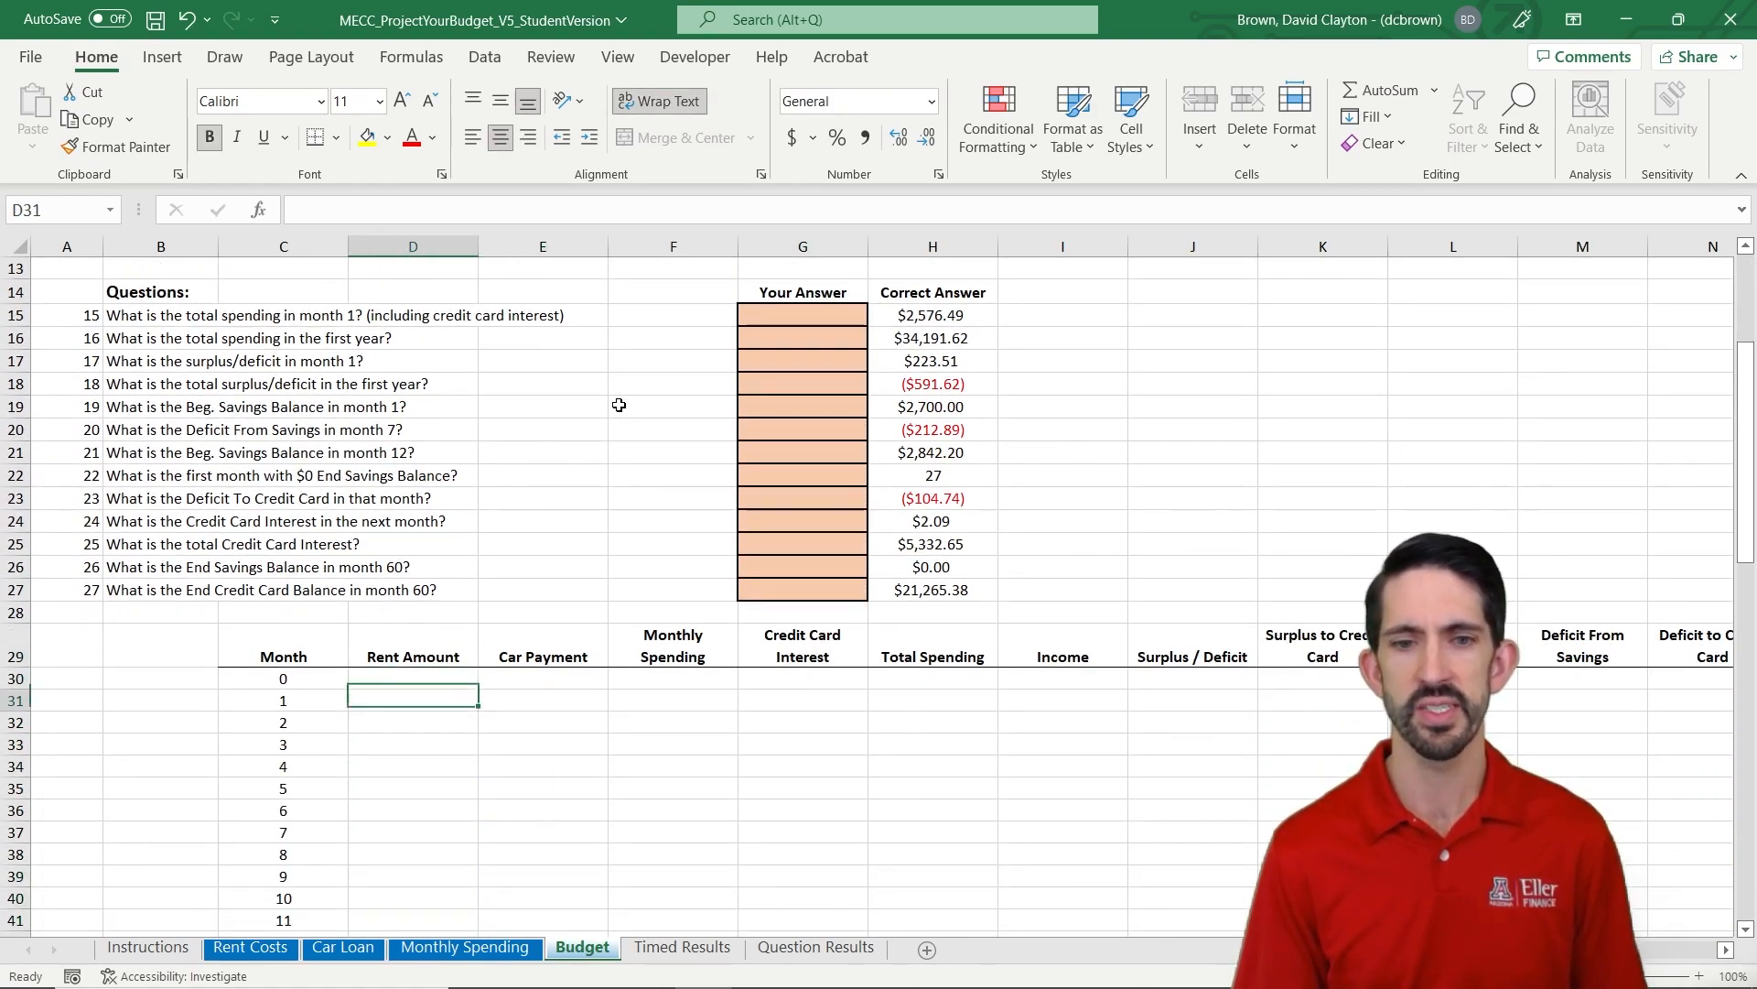
key("Down")
type("=")
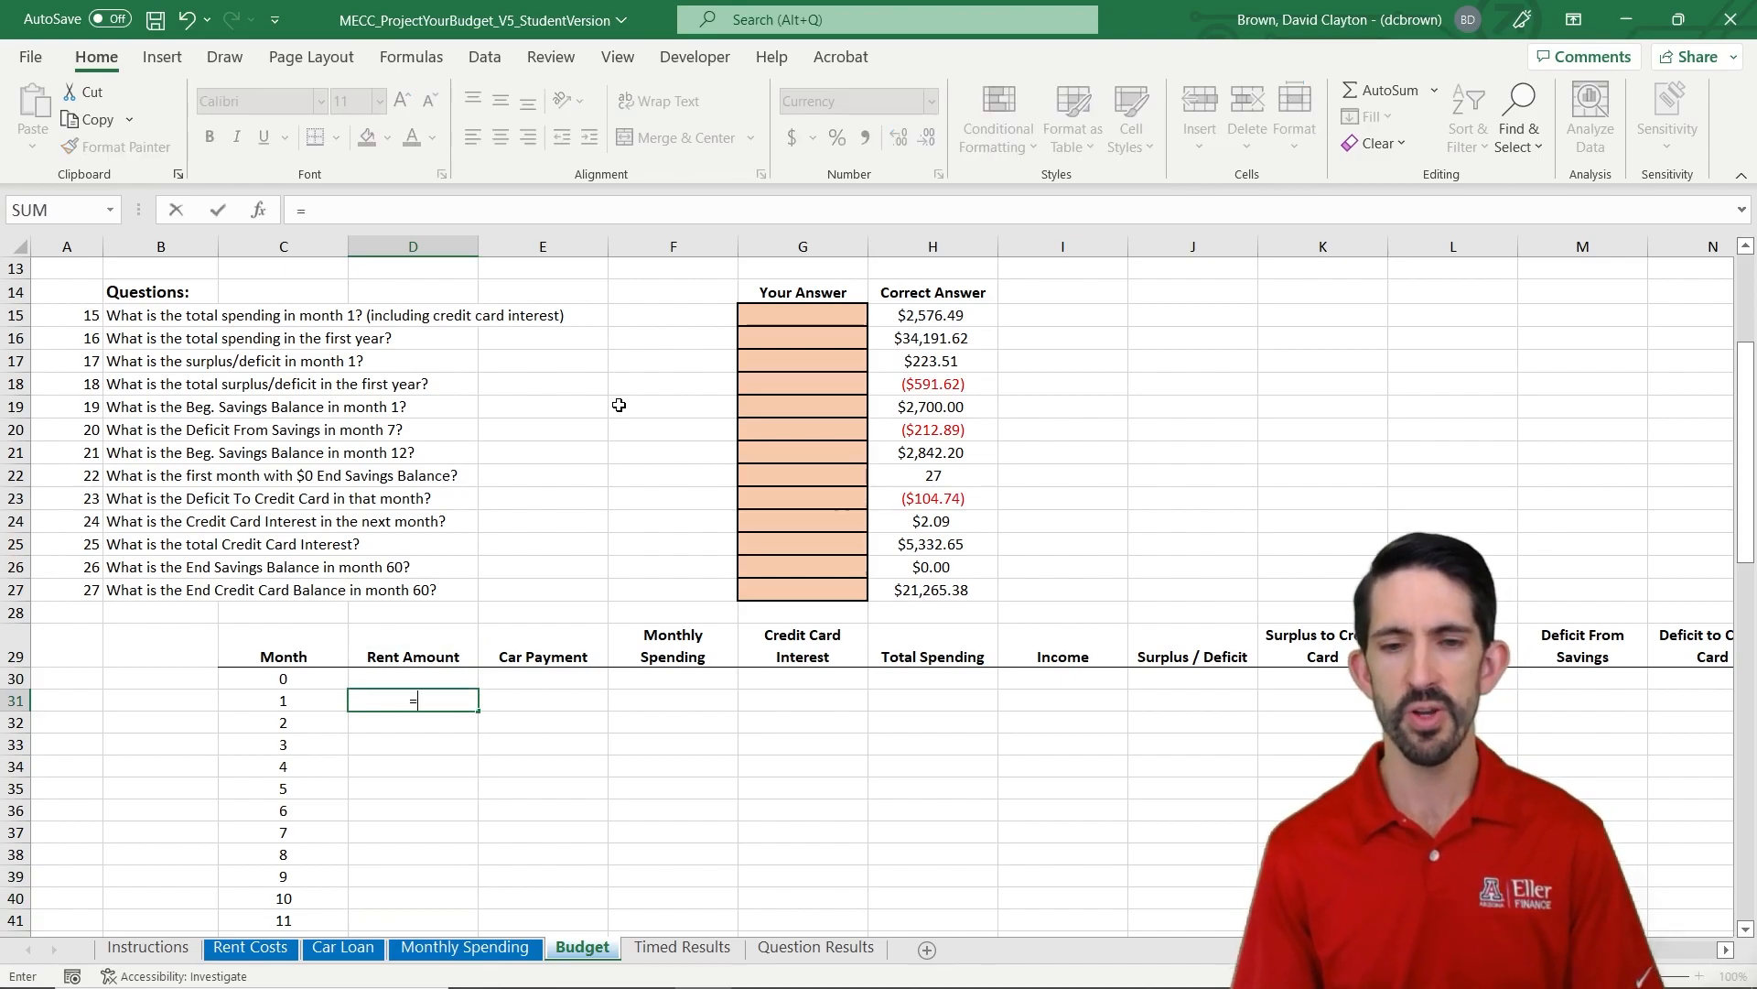
key("ctrl+Page_Up")
key("ctrl+Page_Up")
key("ctrl+Page_Up")
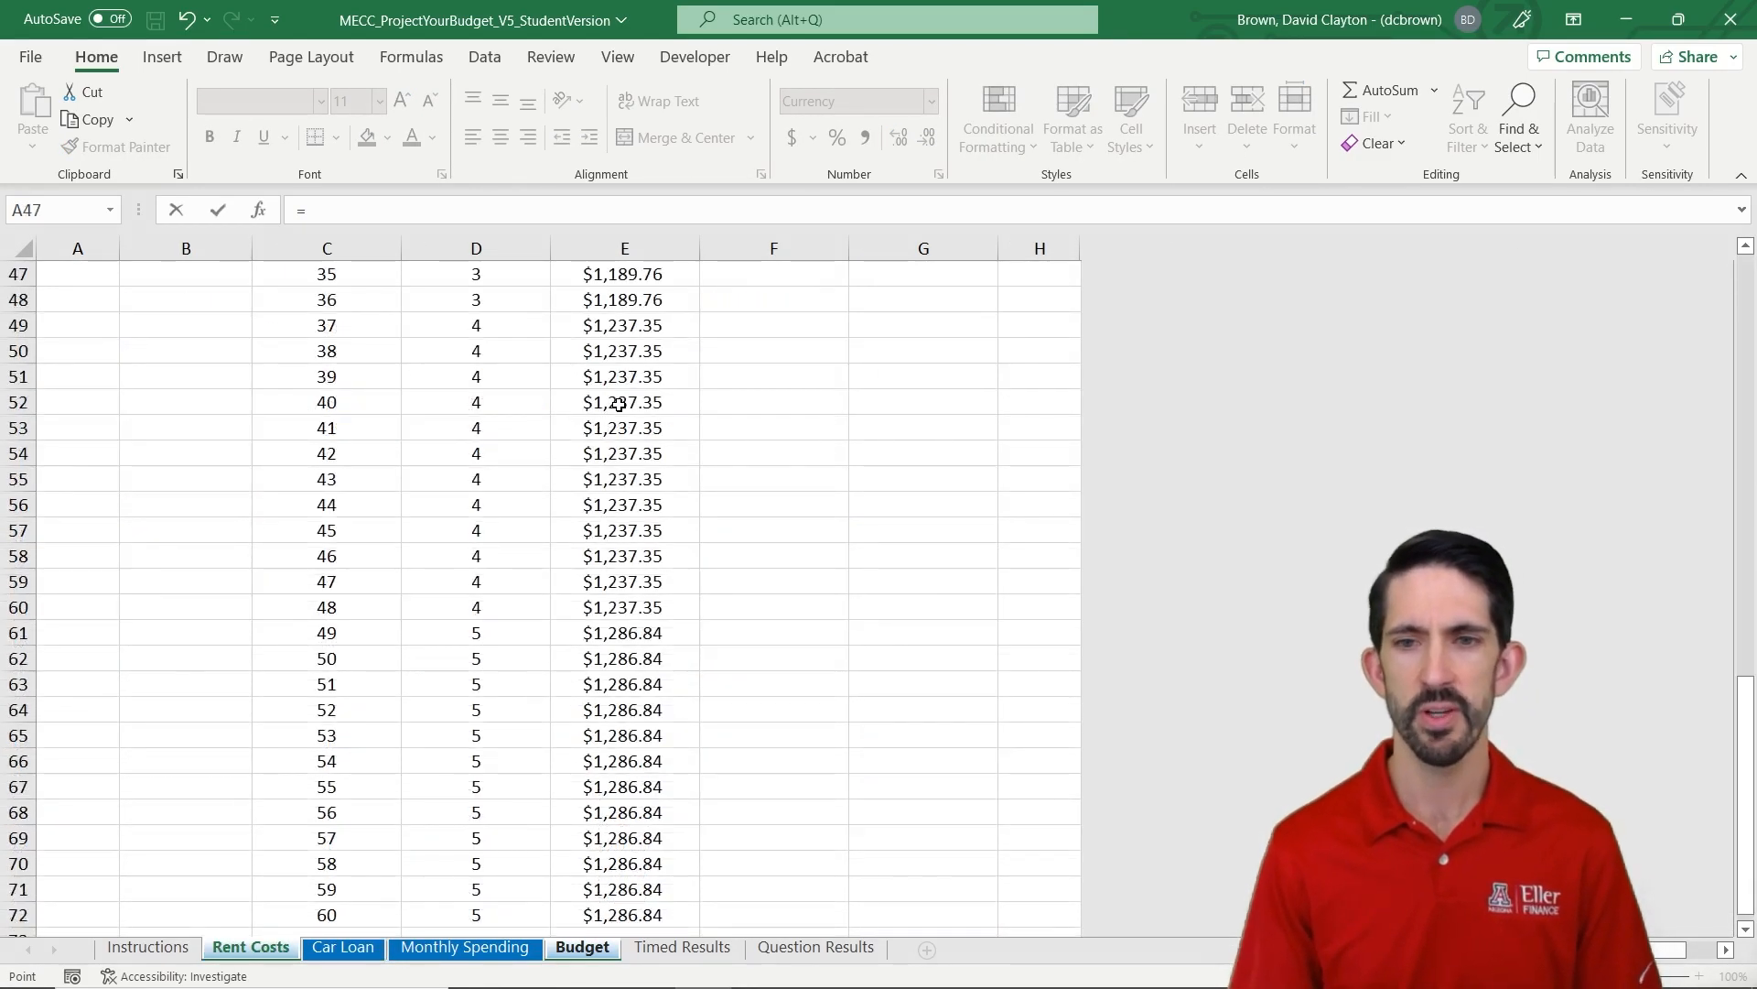
left_click(620, 403)
key("ctrl+Up")
key("Down")
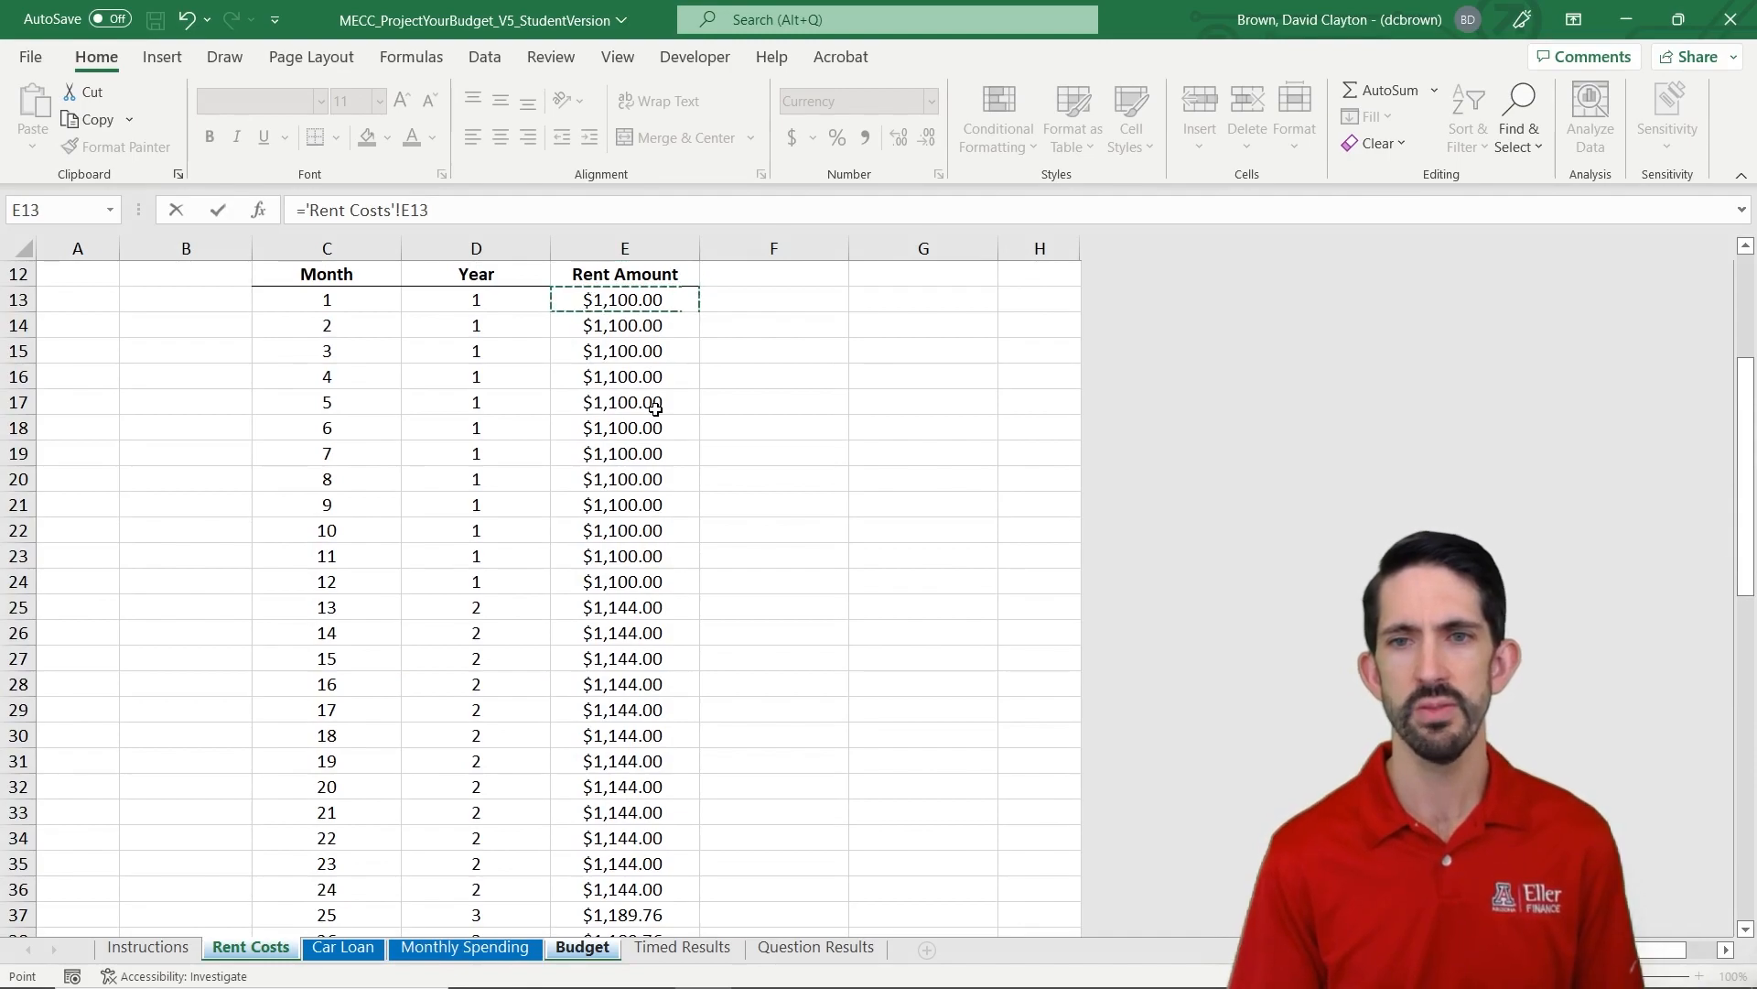
key("Return")
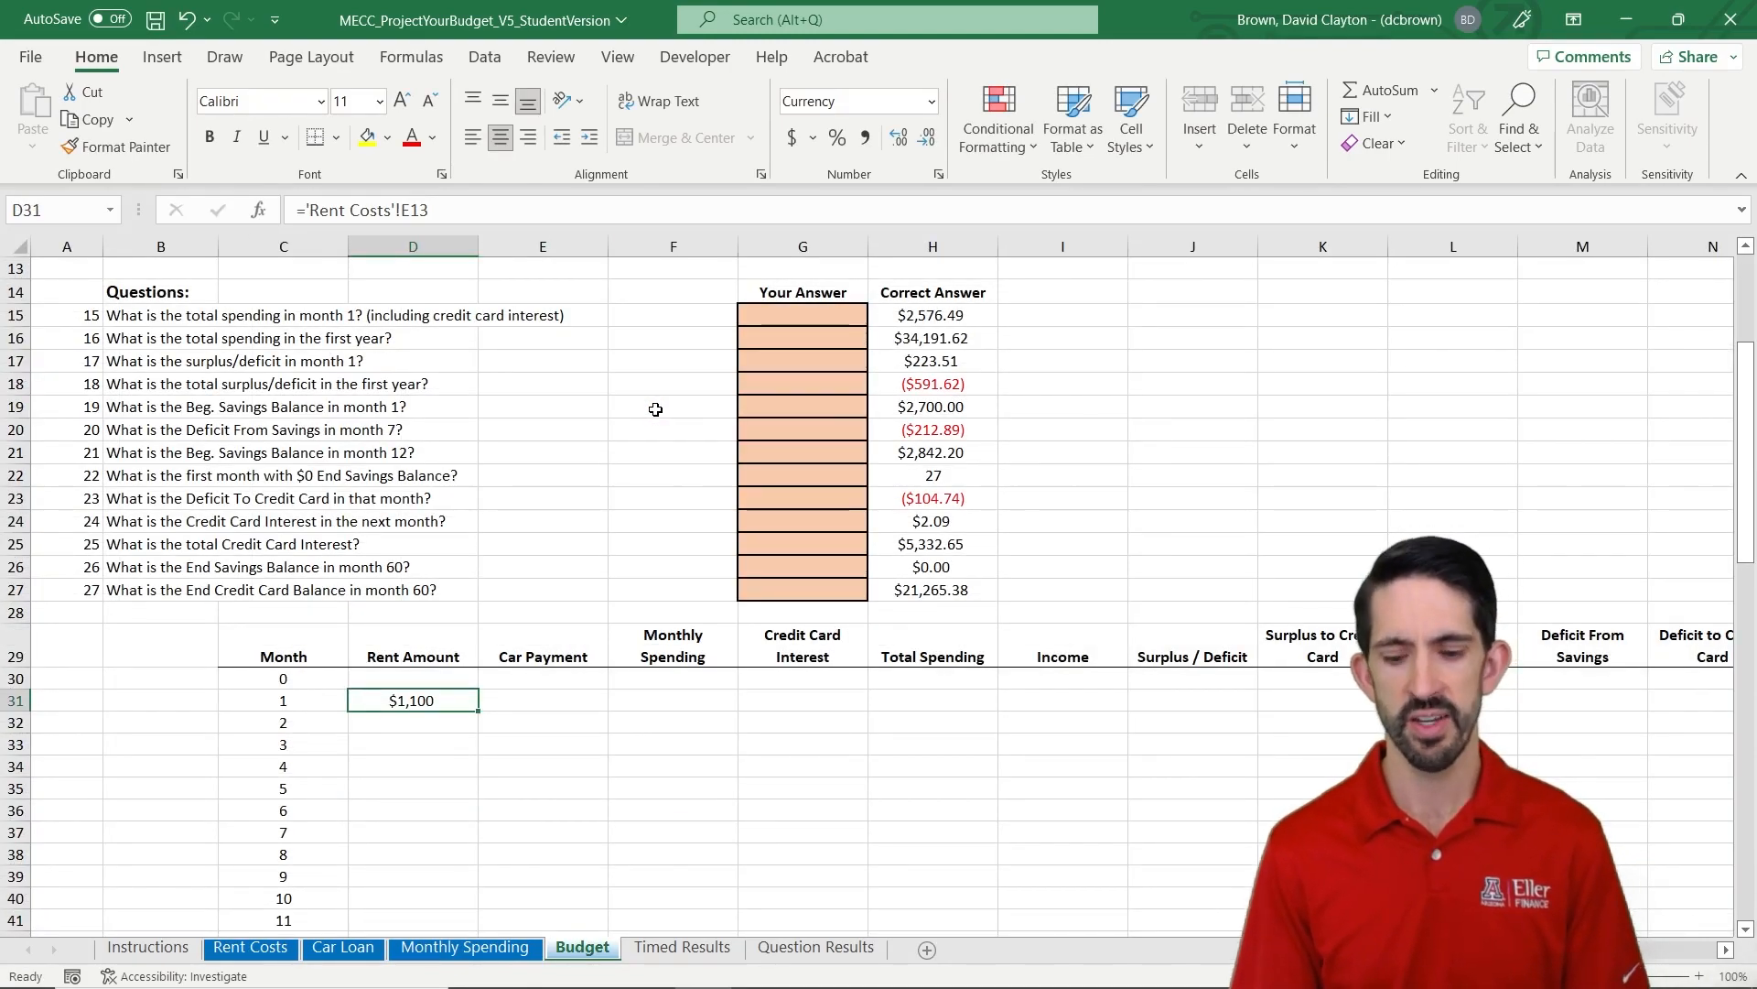
- Link the month 1 Car Payment in E31 to the first loan payment with ='Car Loan'!F19
key("Right")
type("=")
key("ctrl+Page_Up")
key("ctrl+Page_Up")
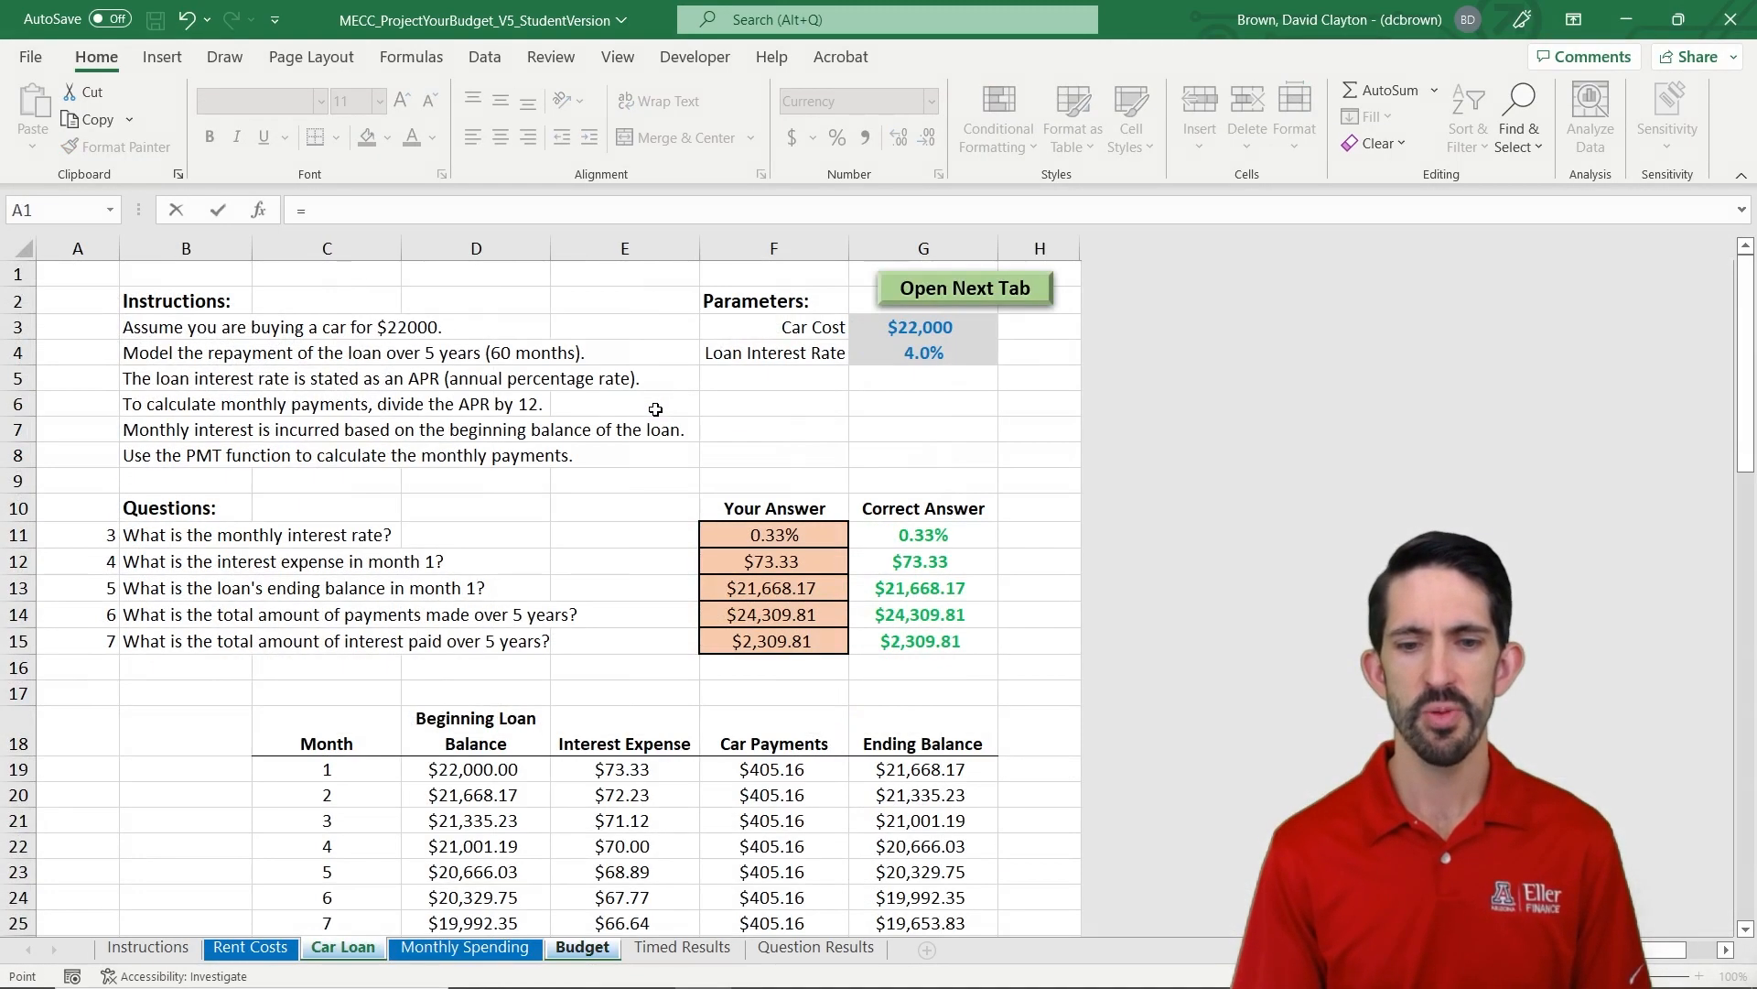
left_click(777, 763)
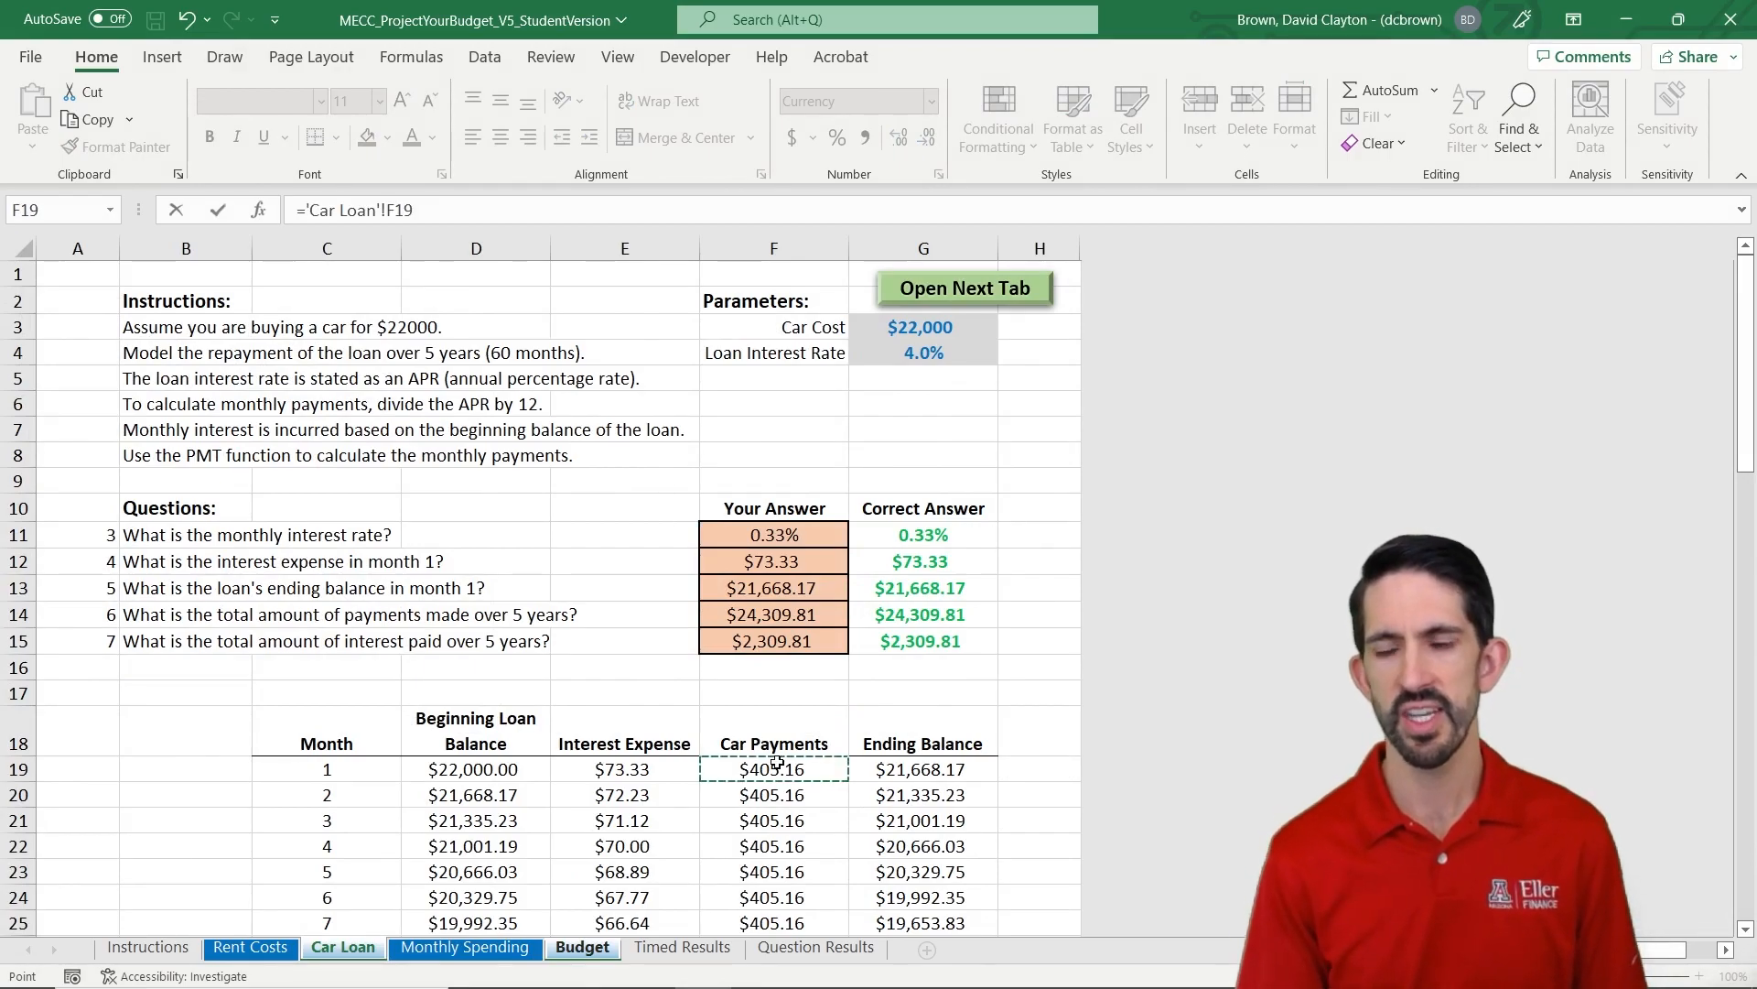
key("Return")
- Link the month 1 Monthly Spending in F31 to the first month's projection with ='Monthly Spending'!I21
key("Right")
type("=")
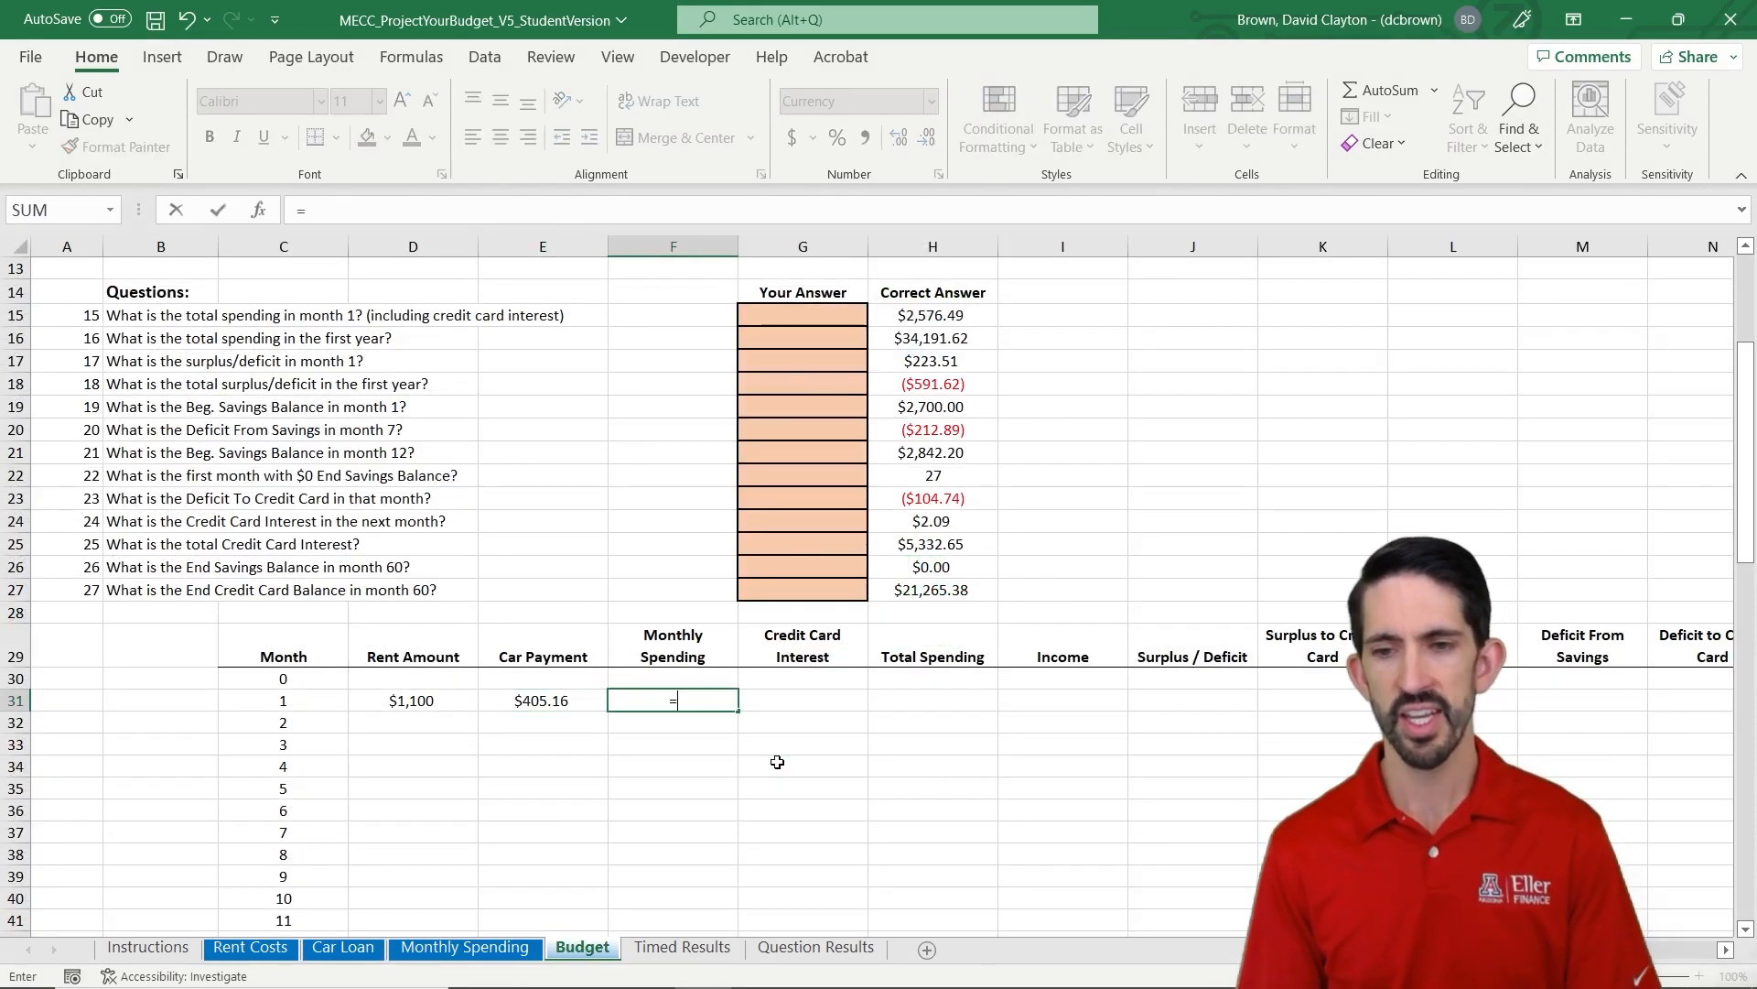
key("ctrl+Page_Up")
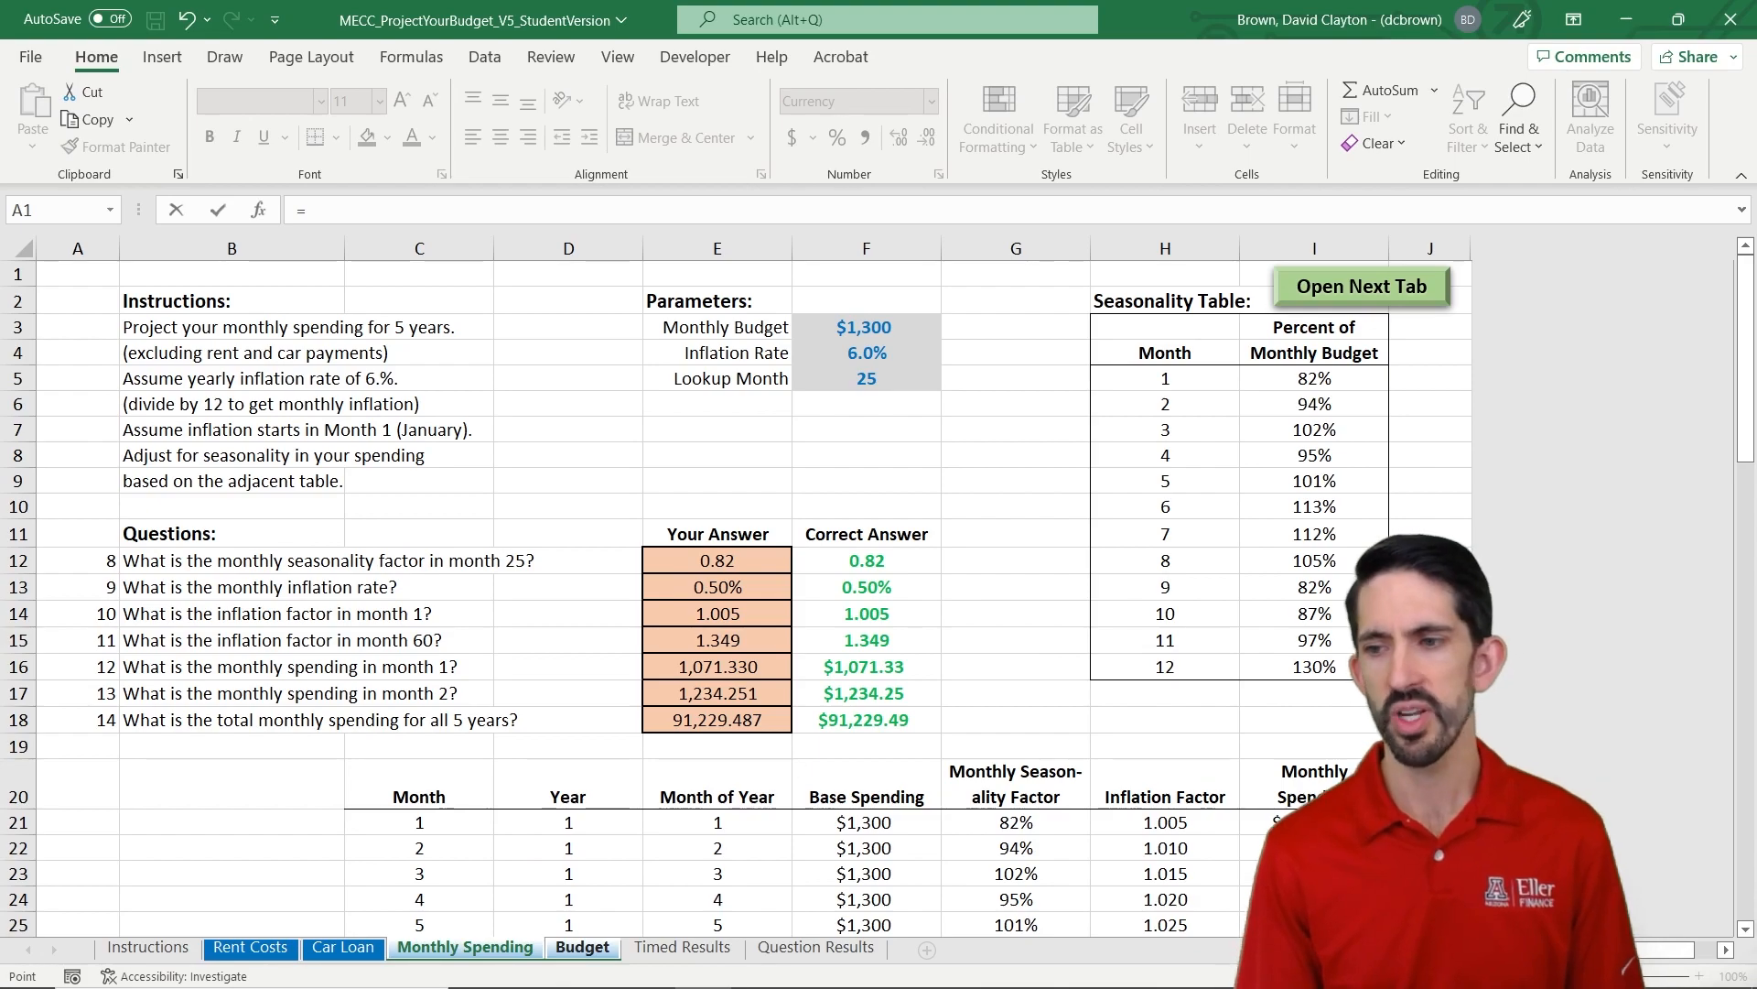
left_click(1315, 823)
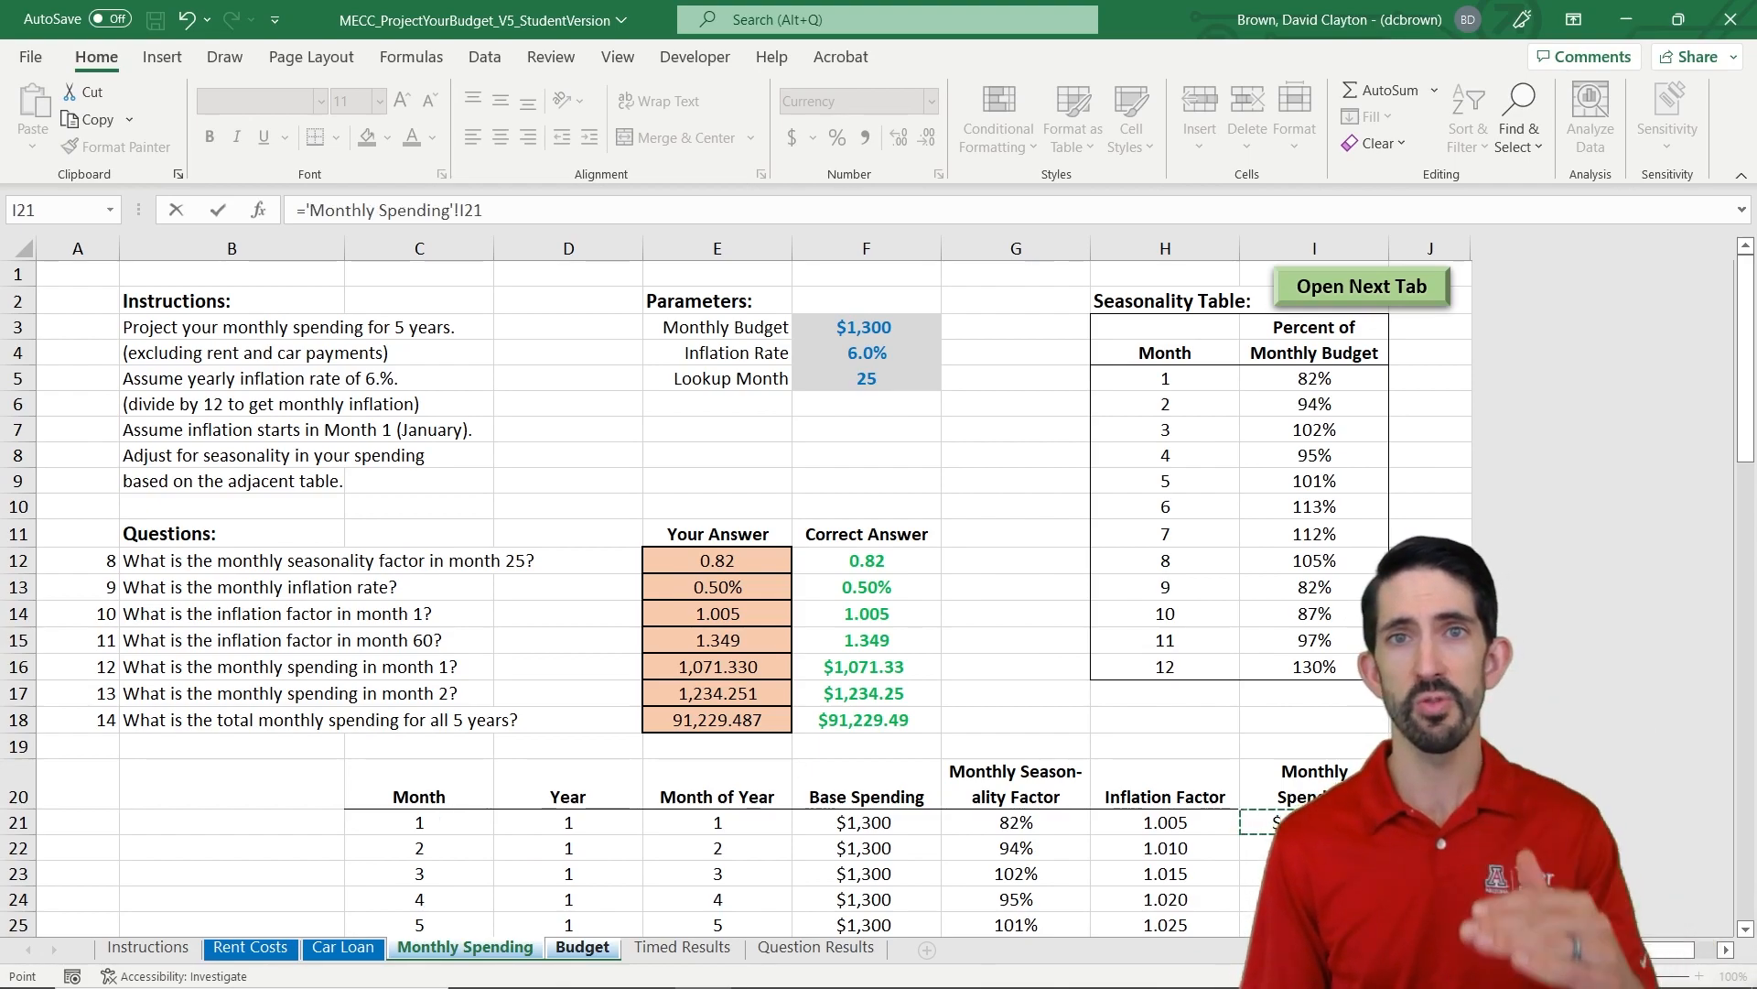
key("Return")
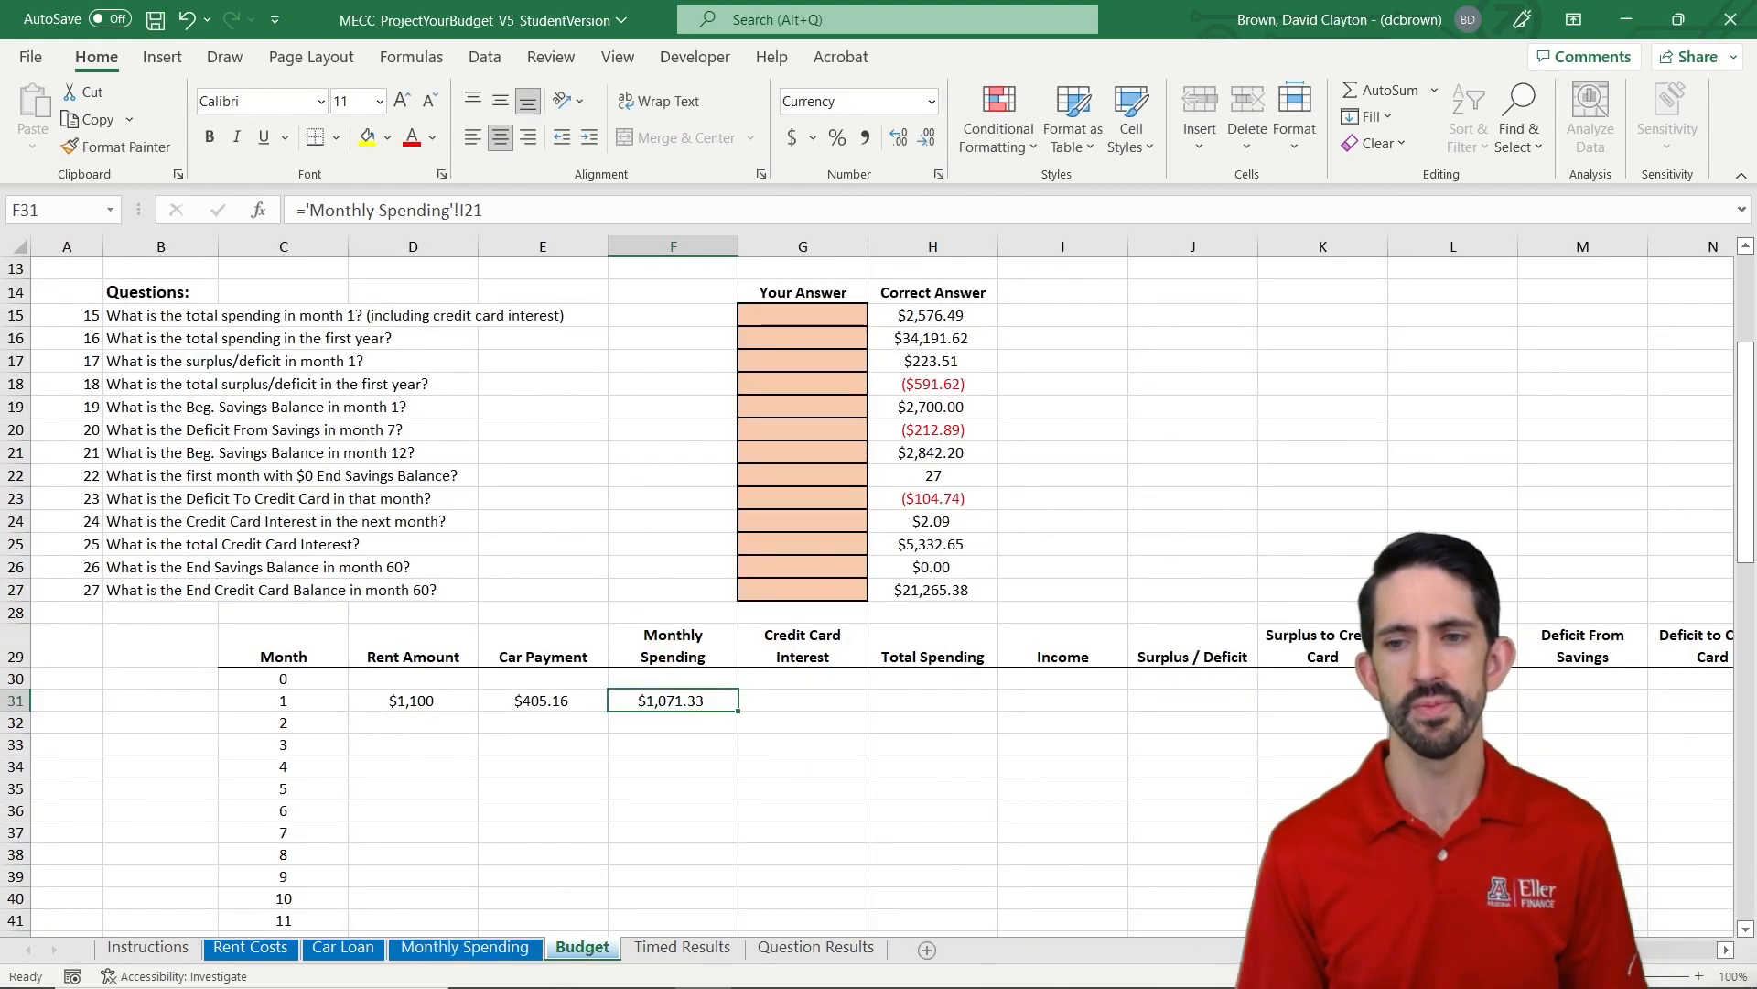
- Calculate the month 1 Credit Card Interest in G31 from the annual rate and the prior ending card balance with =$H$6/12*R30
key("Right")
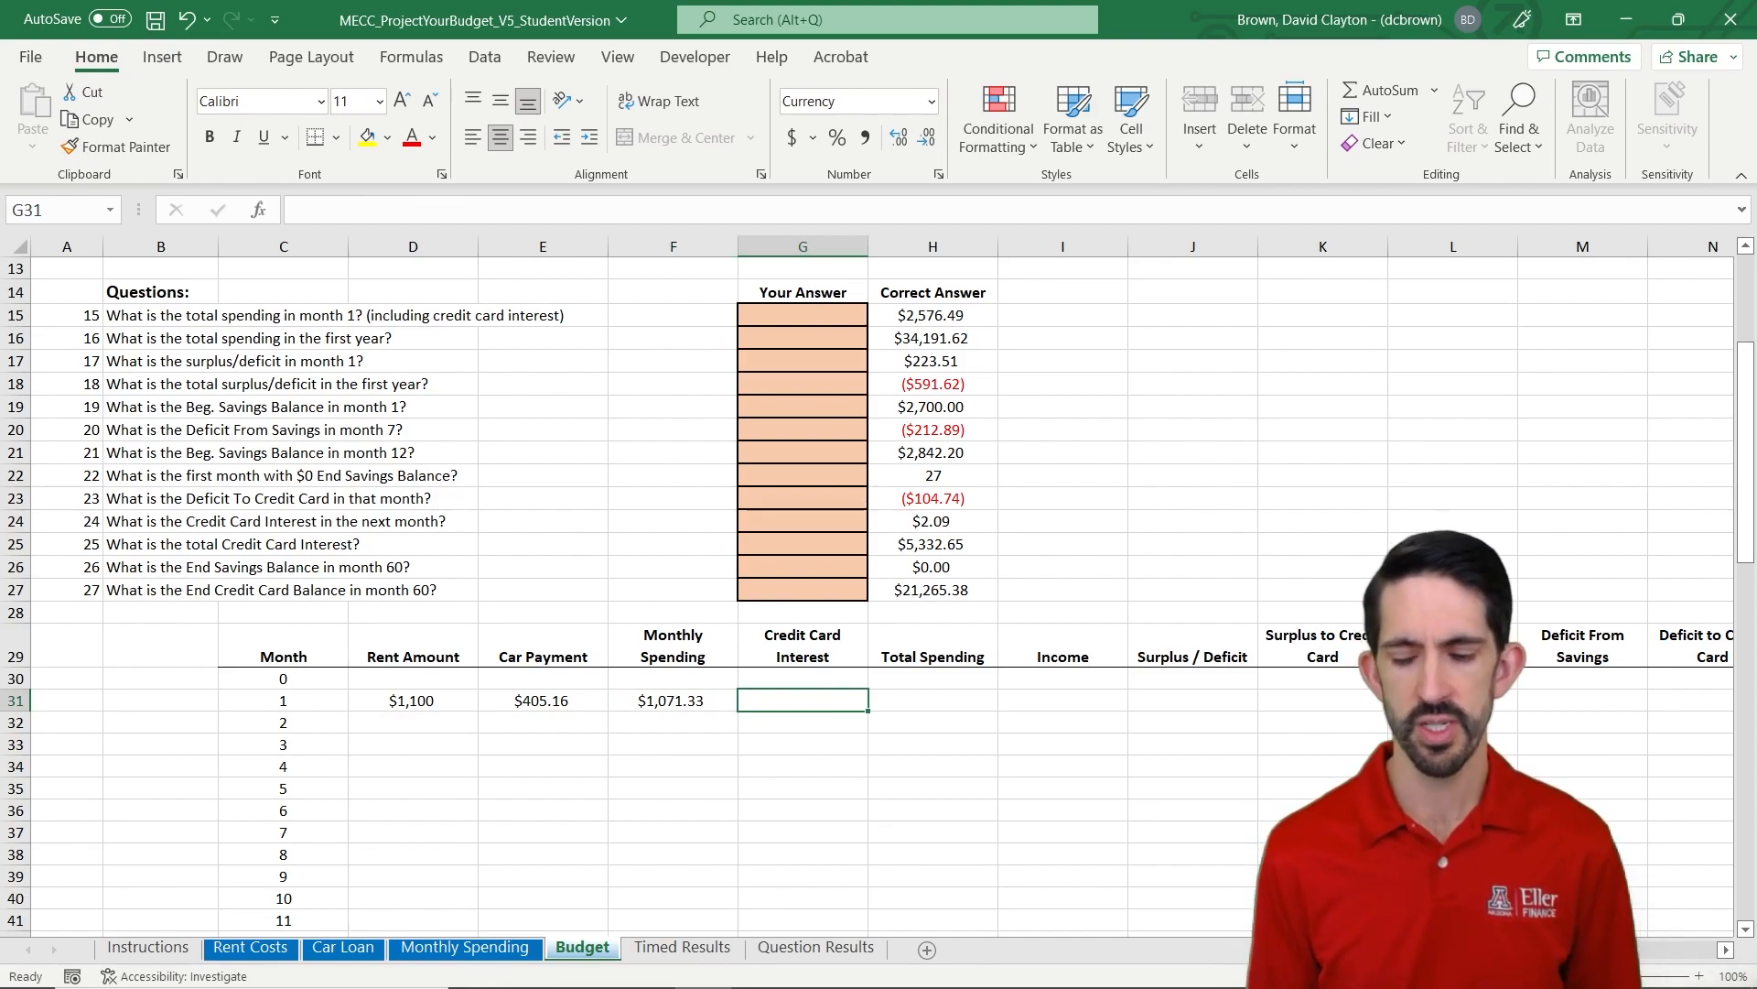
type("=")
left_click(1031, 457)
key("ctrl+Up")
key("Left")
key("Down")
key("Down")
key("Down")
key("Down")
key("Down")
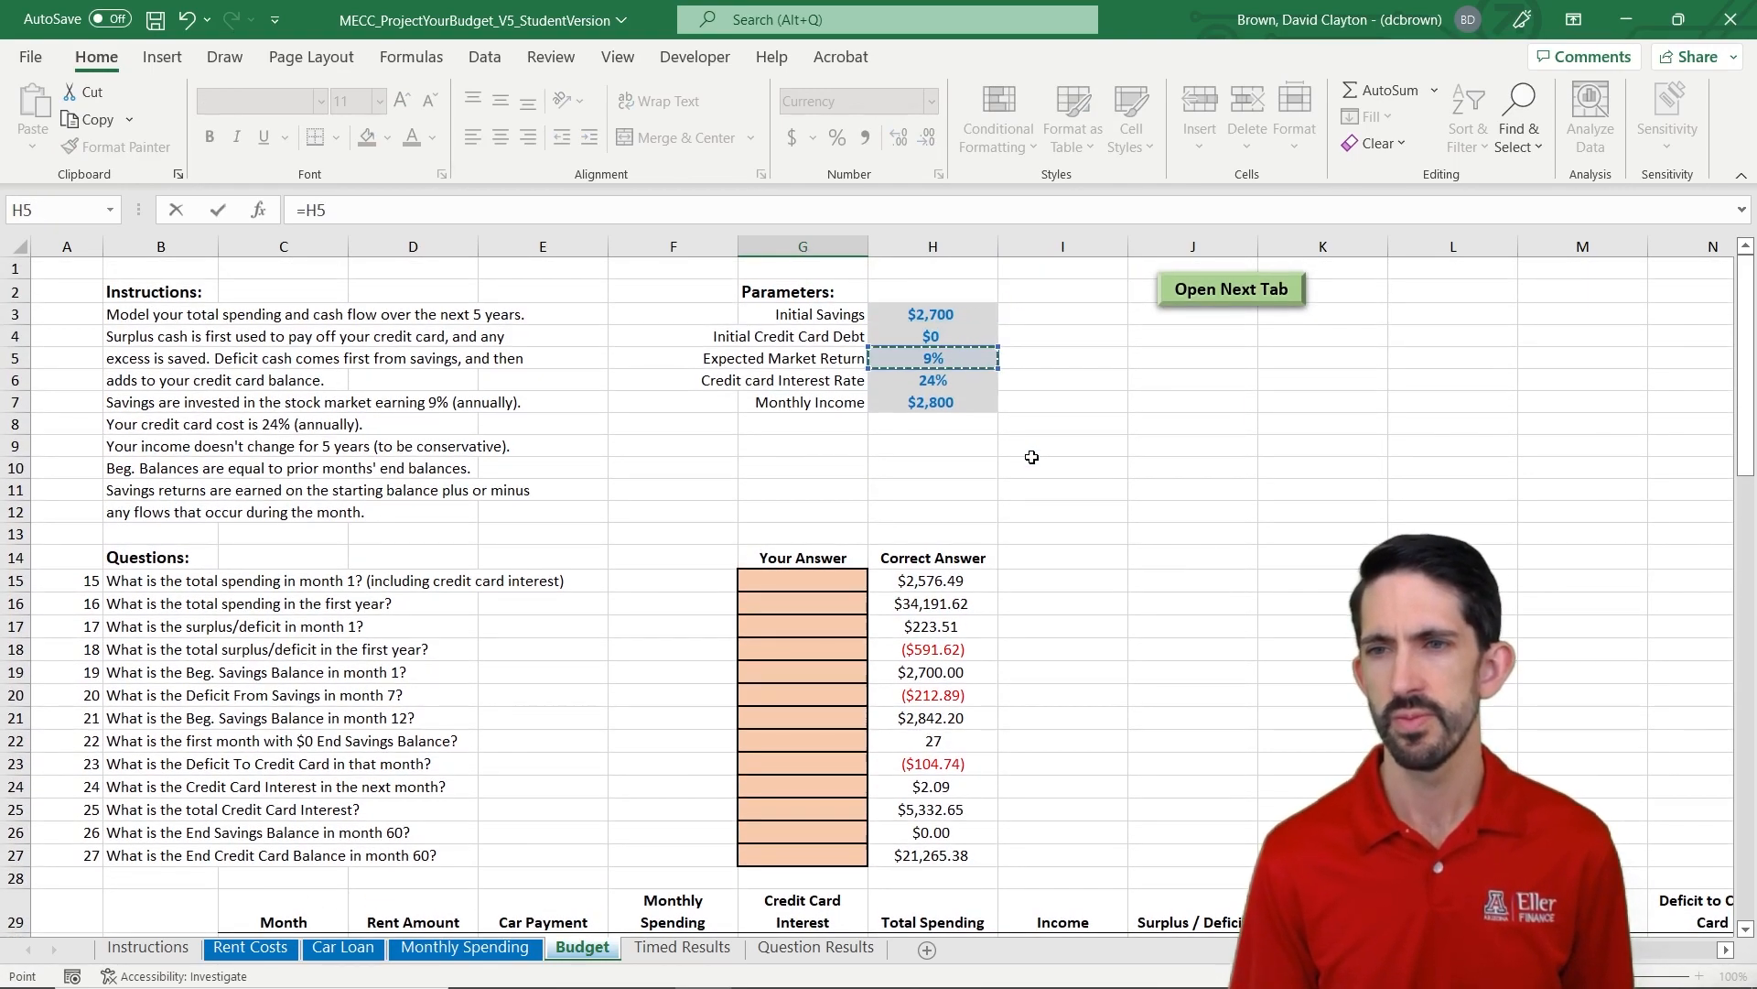
key("F4")
type("/12*")
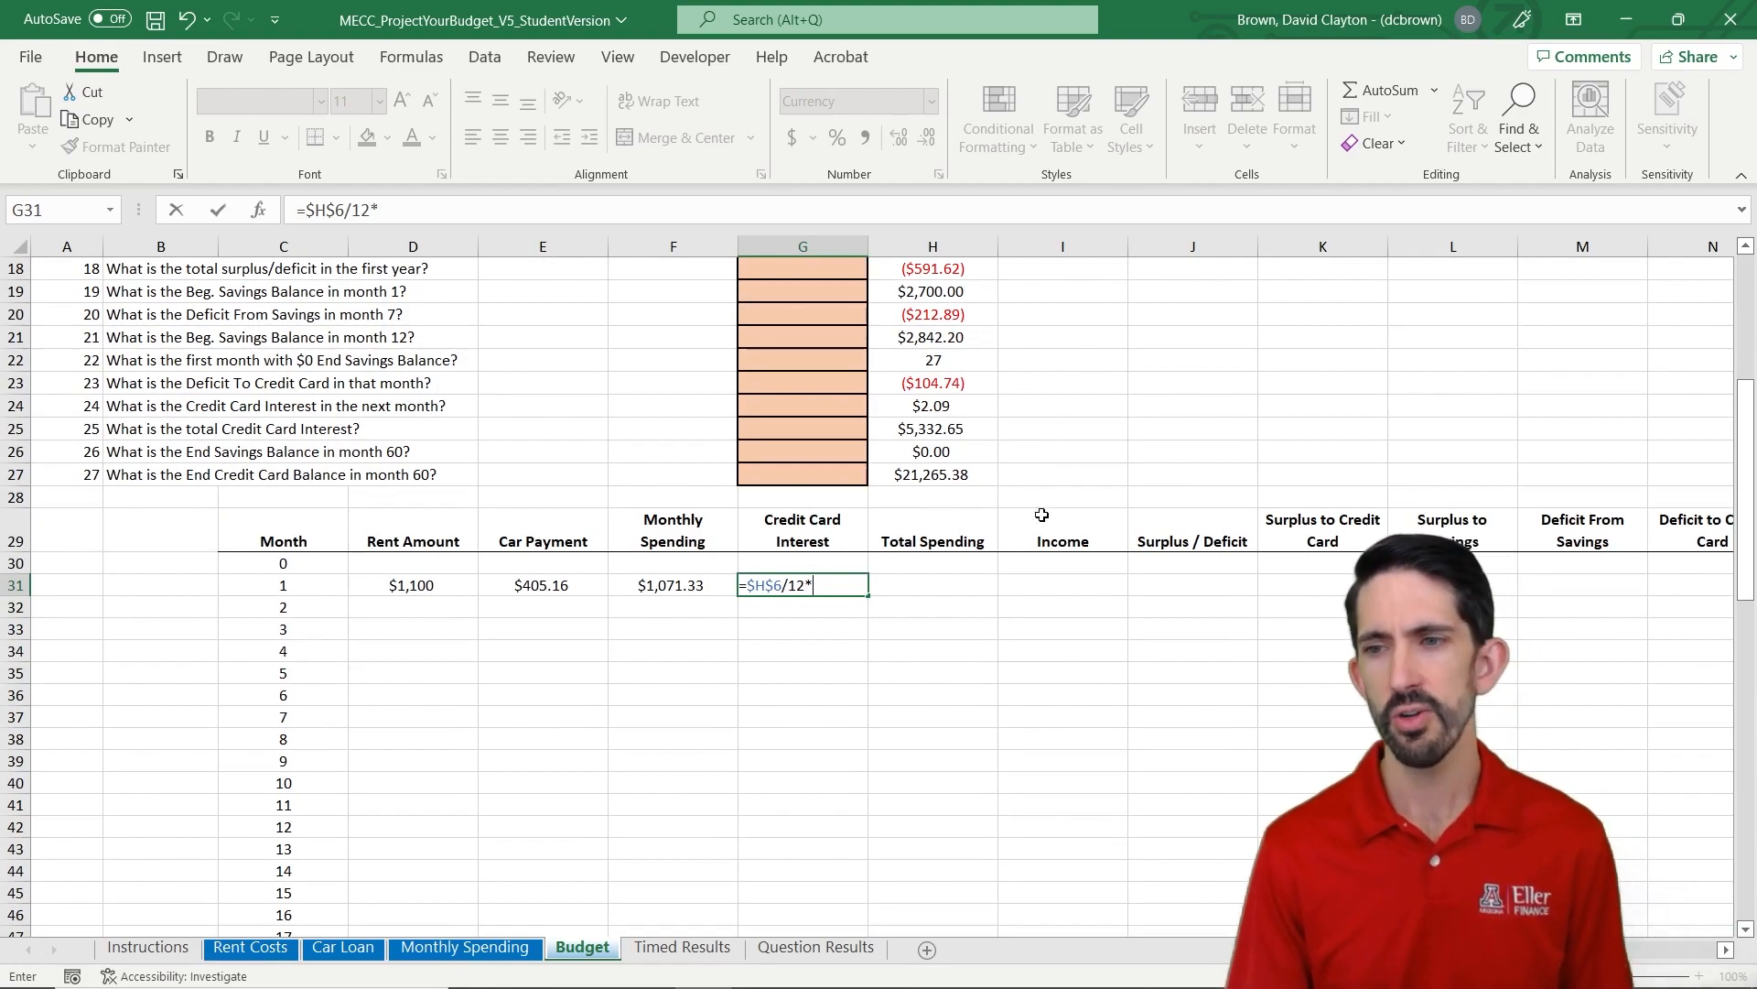
left_click(1060, 563)
key("ctrl+Right")
key("ctrl+Right")
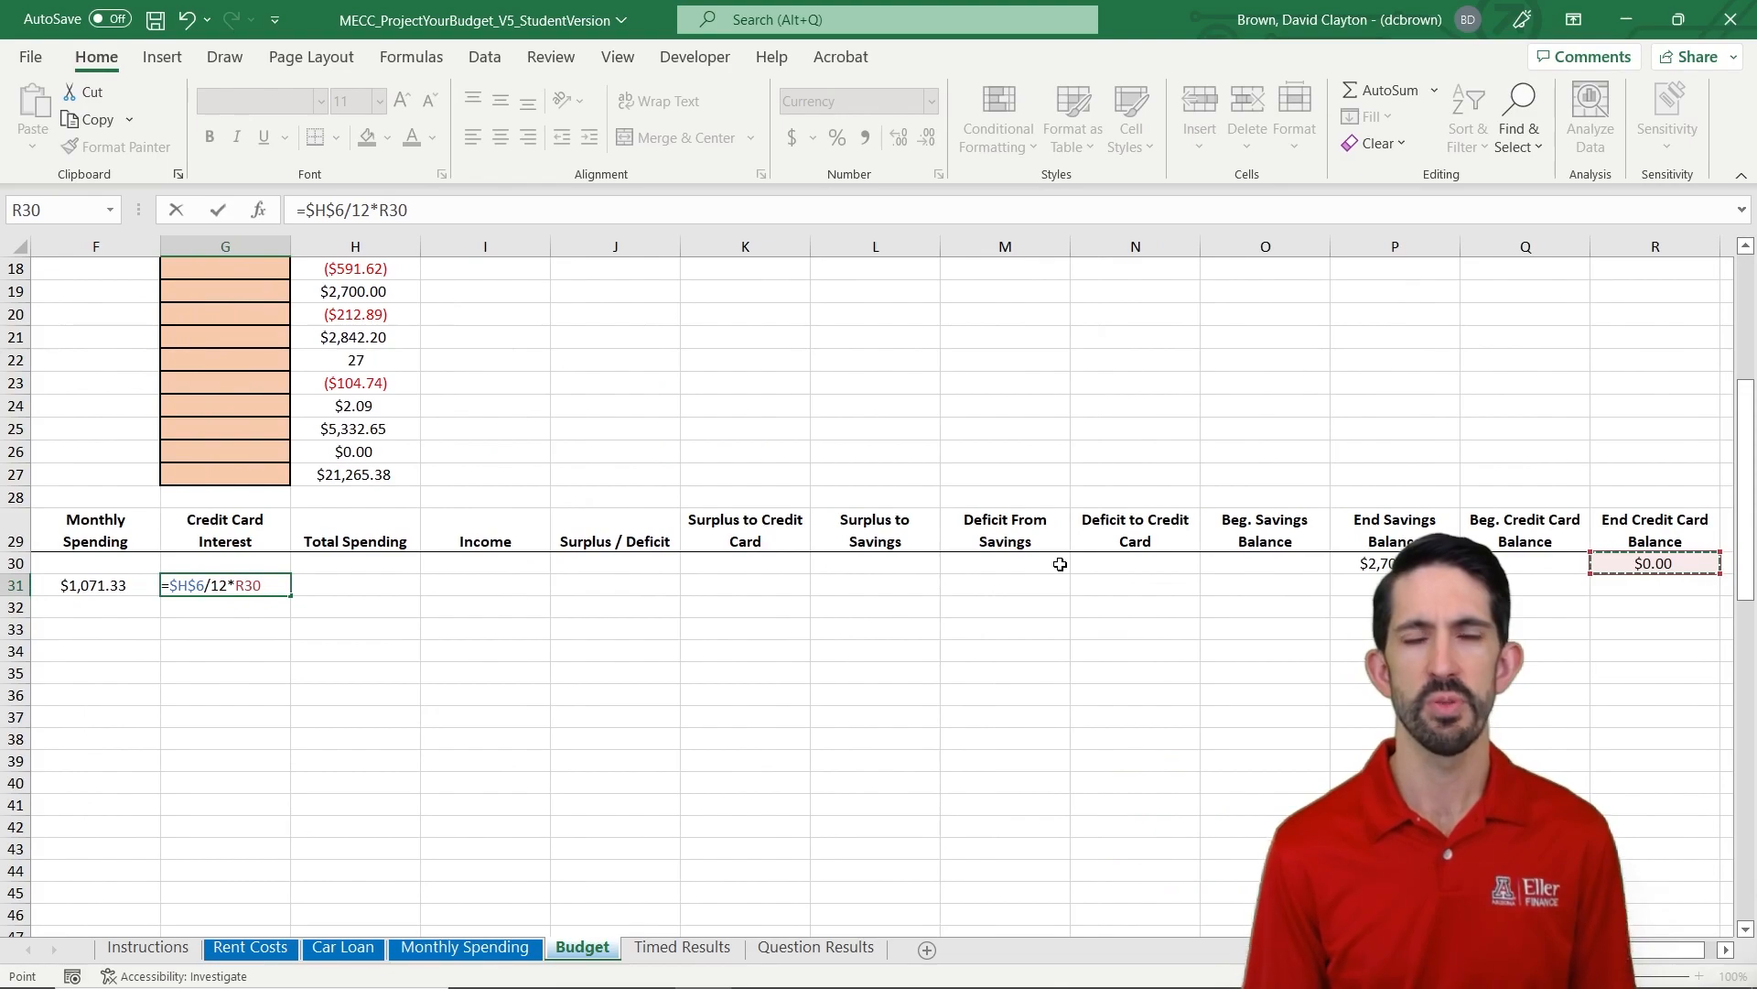
key("ctrl+Return")
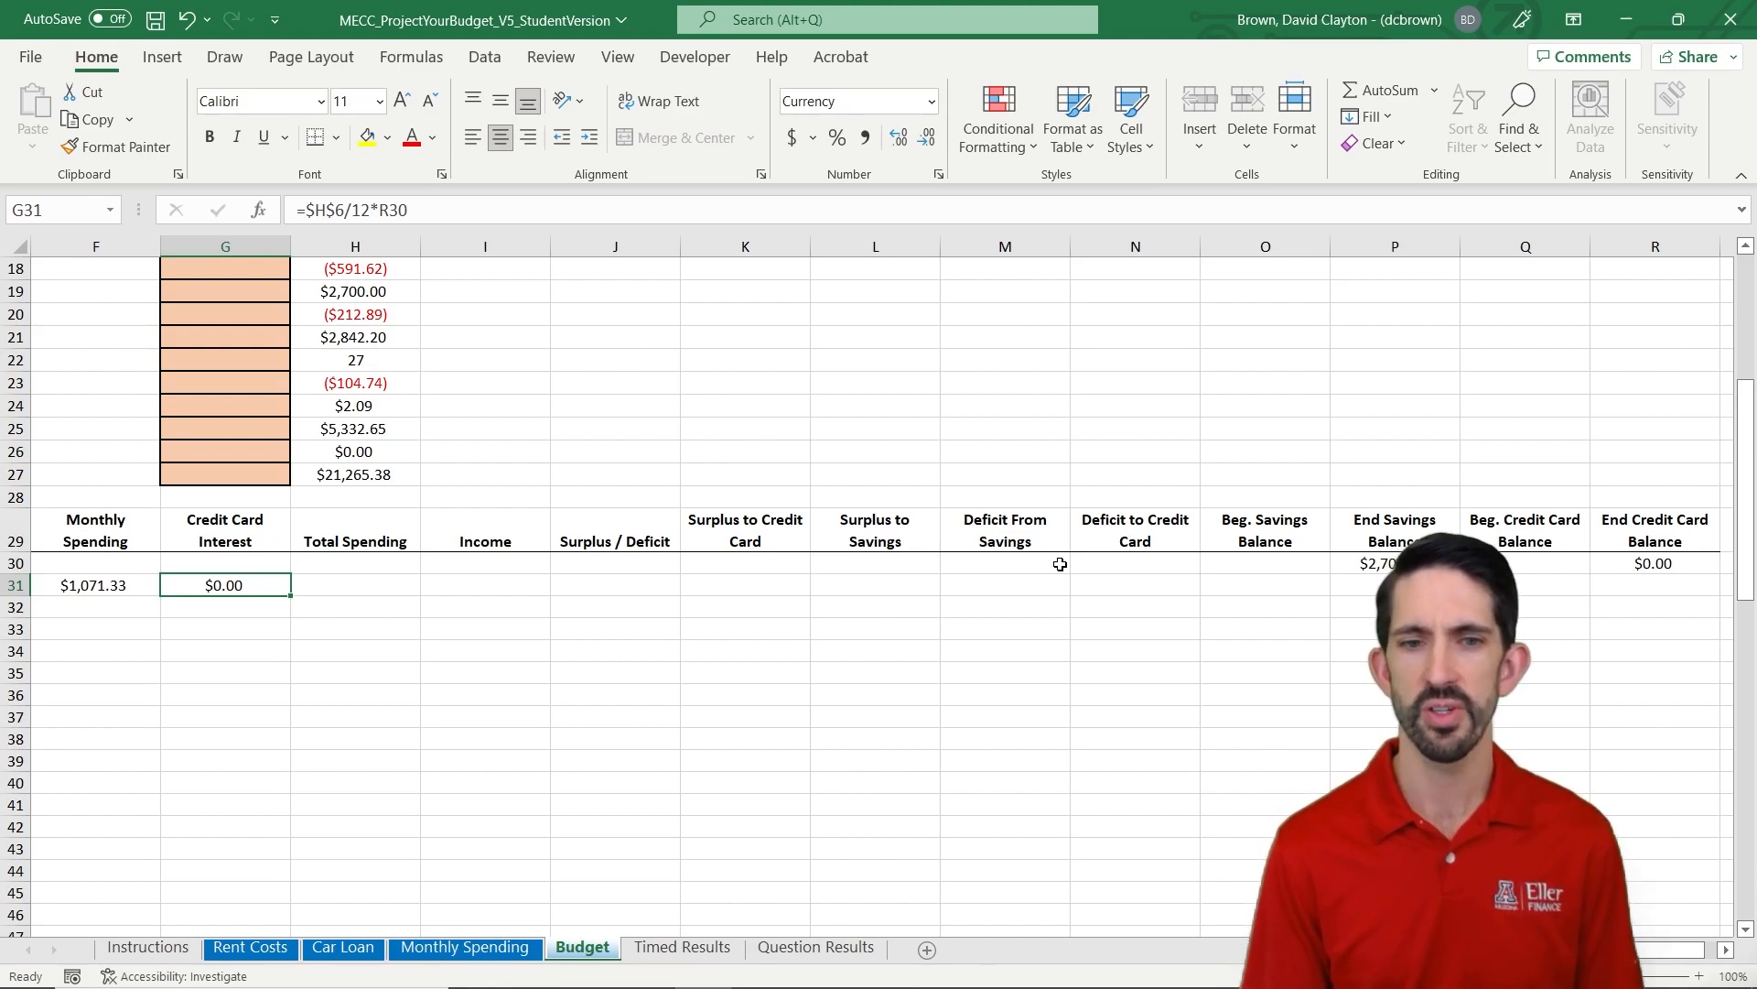
- Total the month 1 rent, car payment, monthly spending and credit card interest in H31 with =SUM(D31:G31)
key("Right")
type("=sum(")
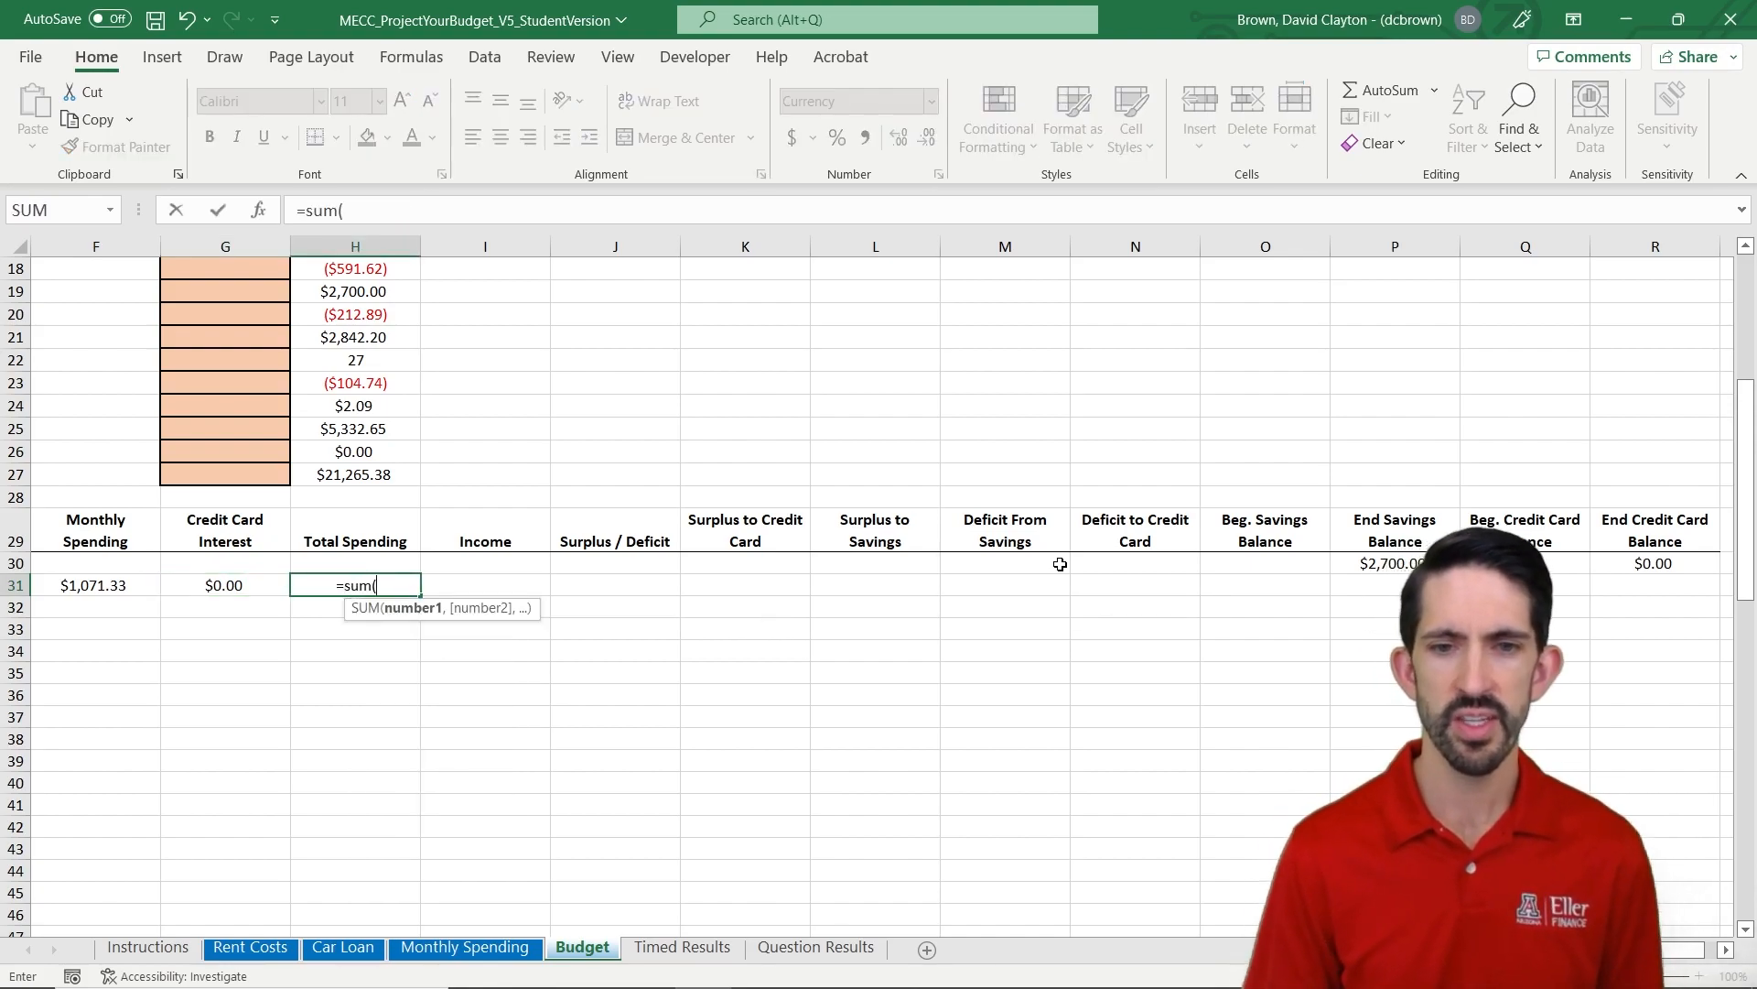
key("Left")
key("Left")
key("Left")
key("Left")
key("shift+Right")
key("shift+Right")
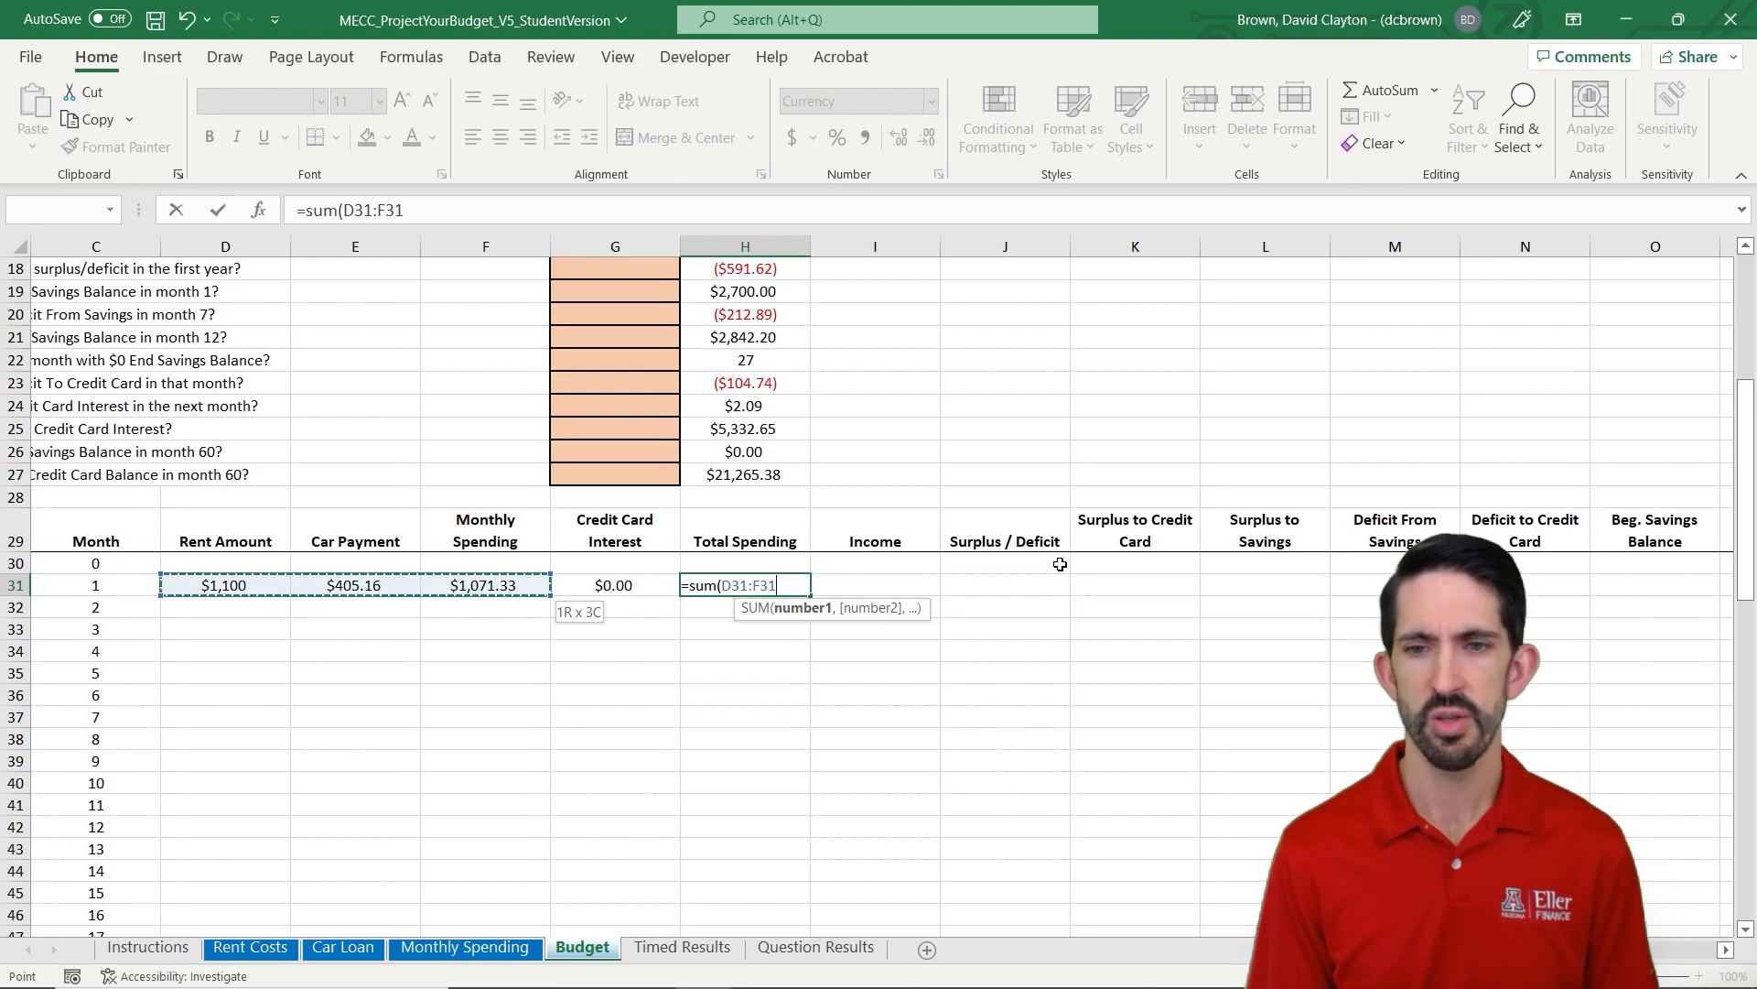
key("shift+Right")
type(")")
key("ctrl+Return")
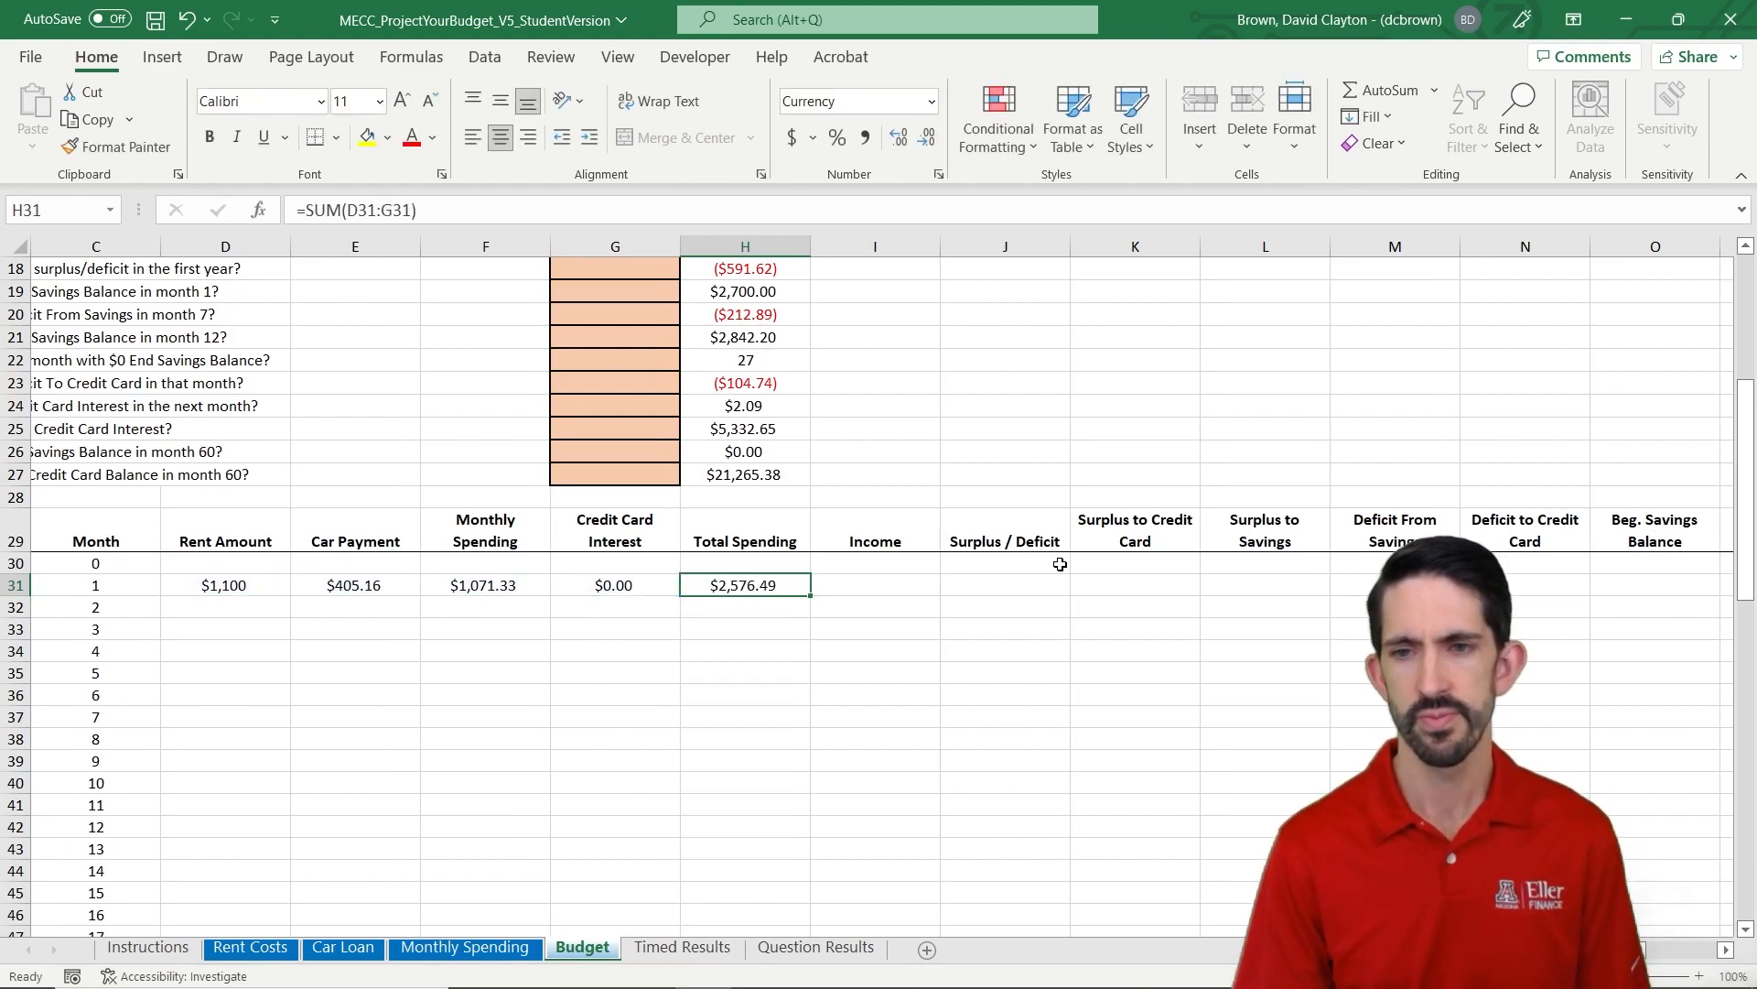
- Link the month 1 Income in I31 to the Monthly Income parameter with the absolute reference =$H$7
key("Right")
type("=")
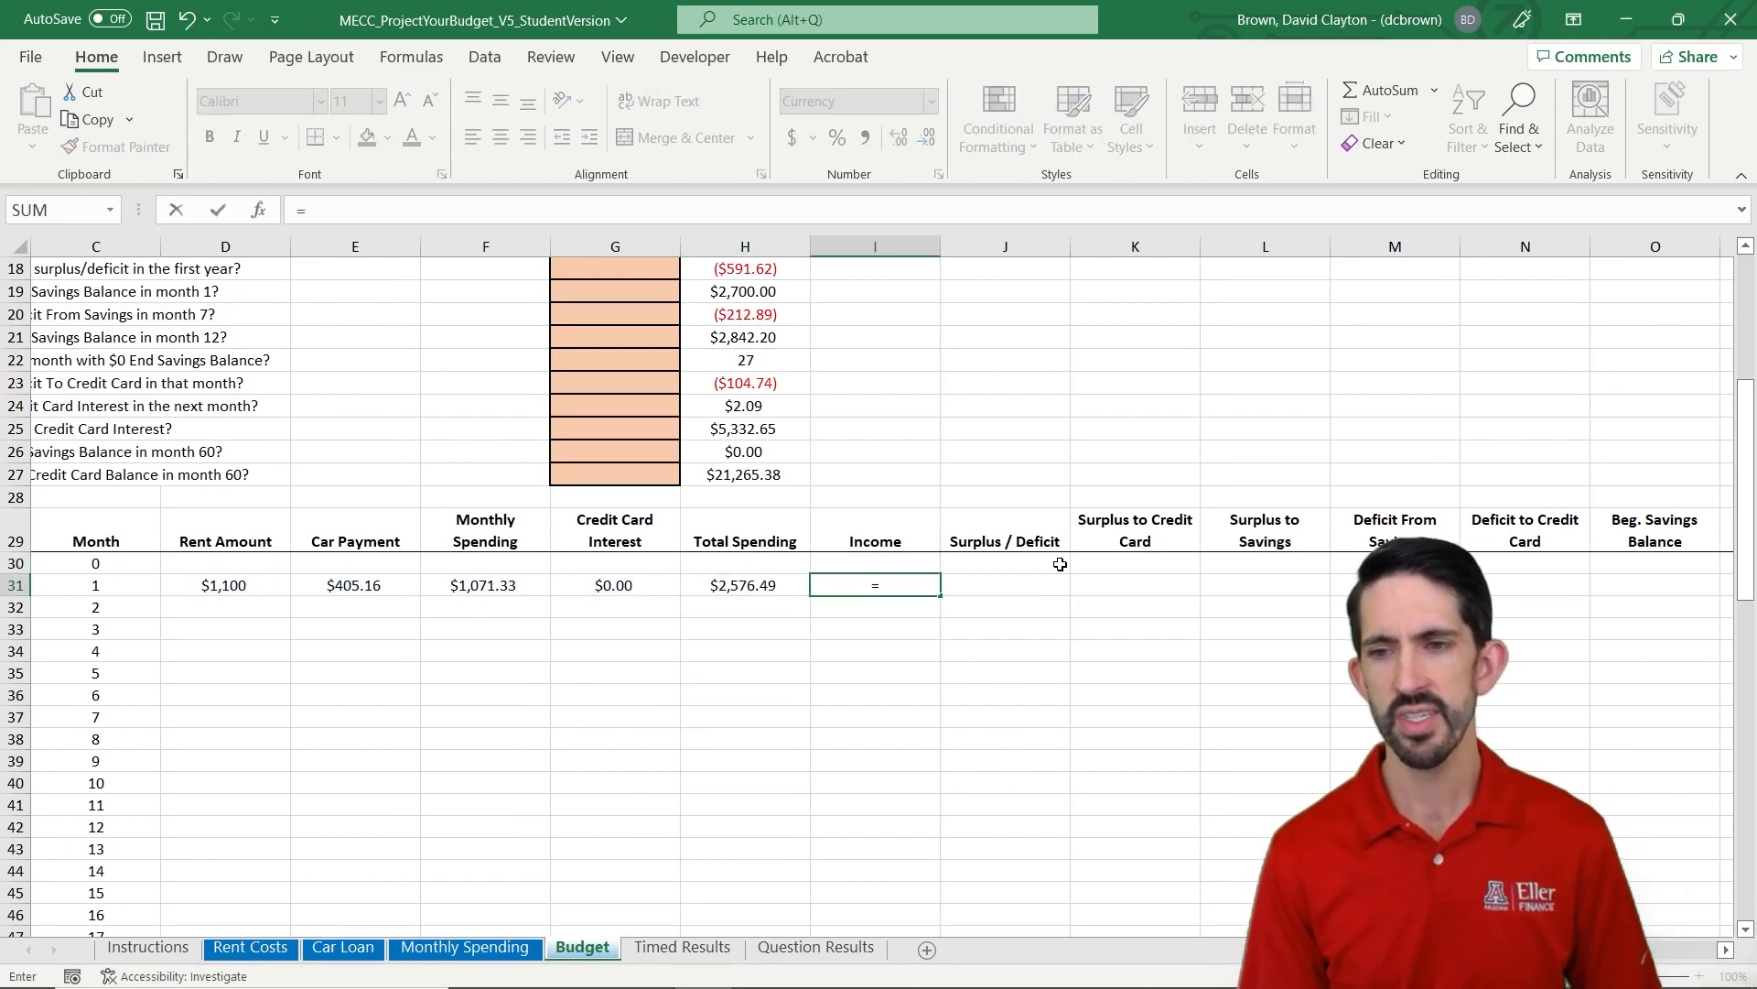
key("Up")
key("ctrl+Up")
key("Left")
key("Down")
key("Down")
key("Down")
key("Down")
key("Down")
key("Down")
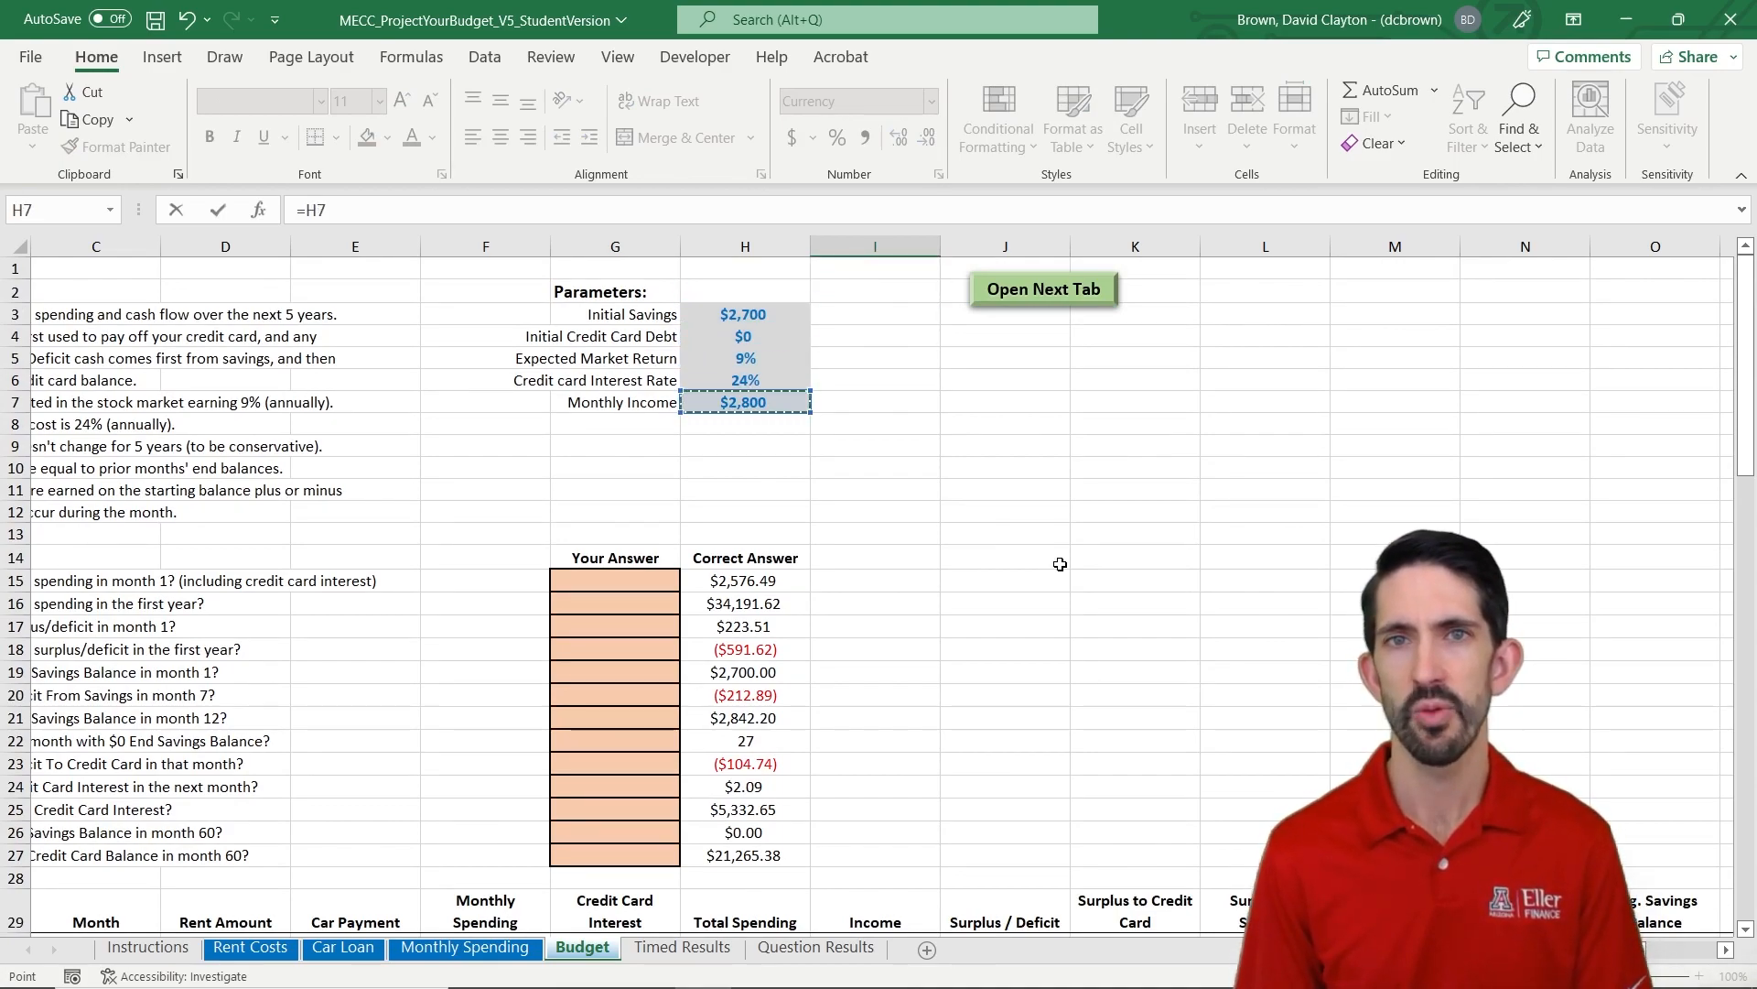
key("F4")
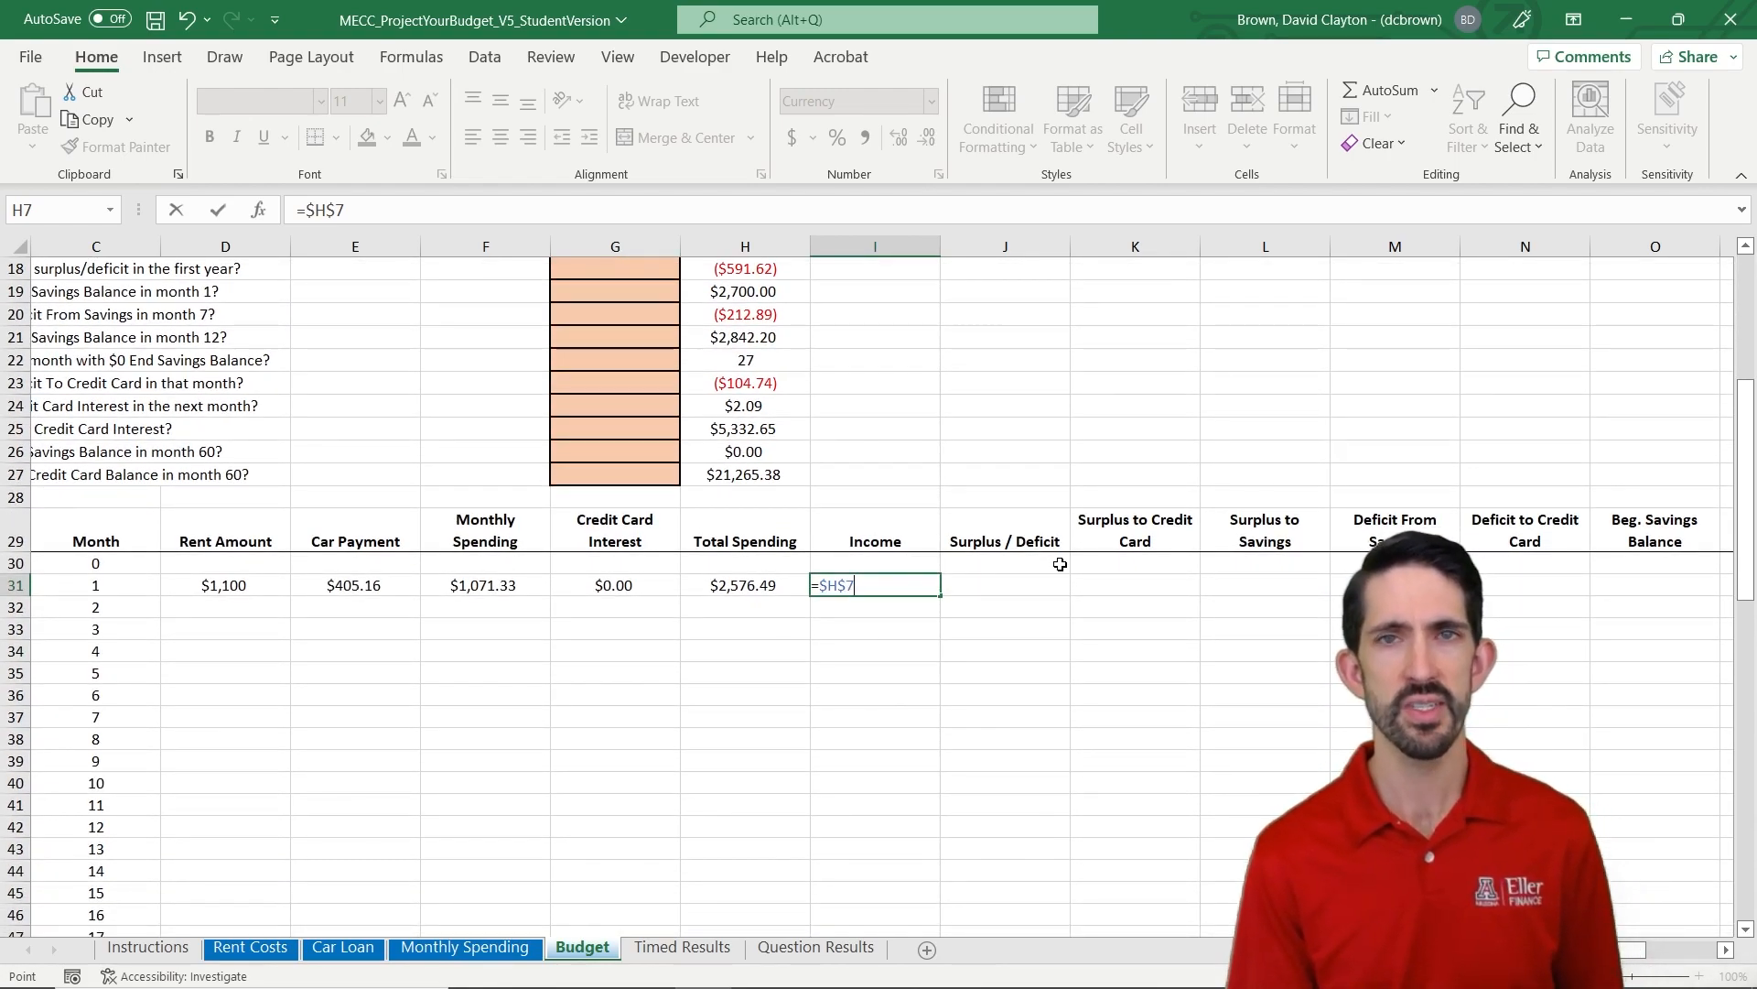
key("ctrl+Return")
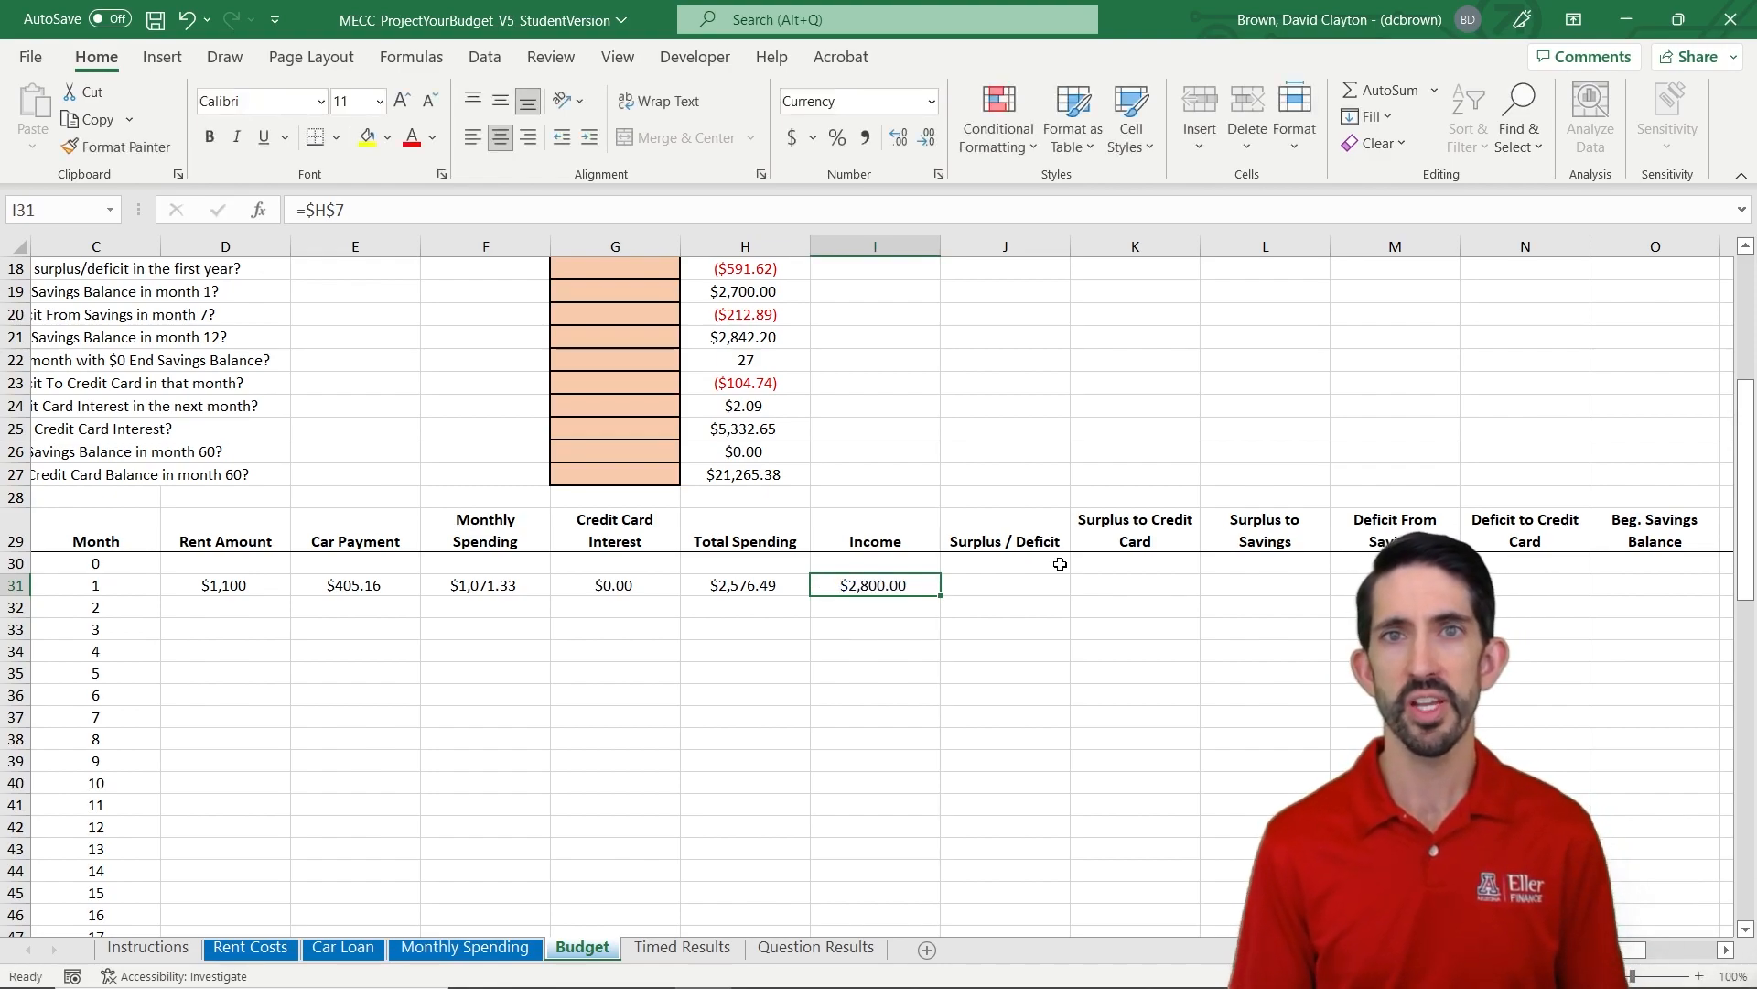
- Calculate the month 1 Surplus / Deficit in J31 as income minus total spending with =I31-H31
key("Right")
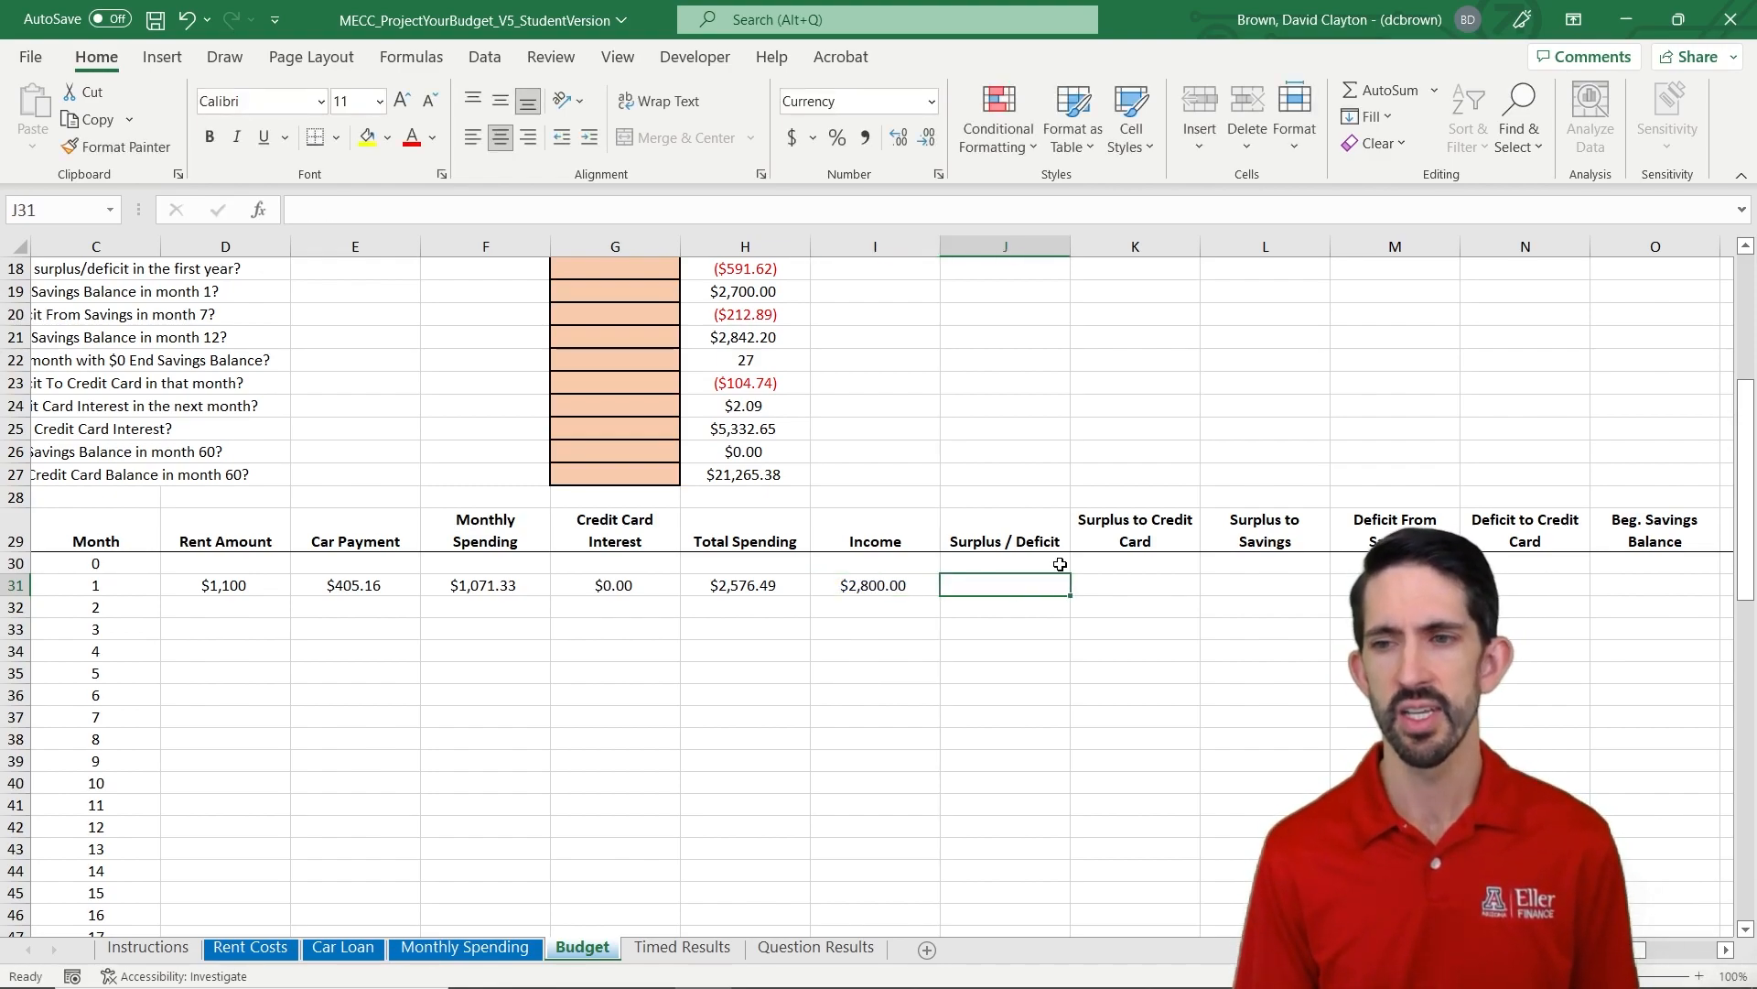
type("=")
key("Left")
type("-")
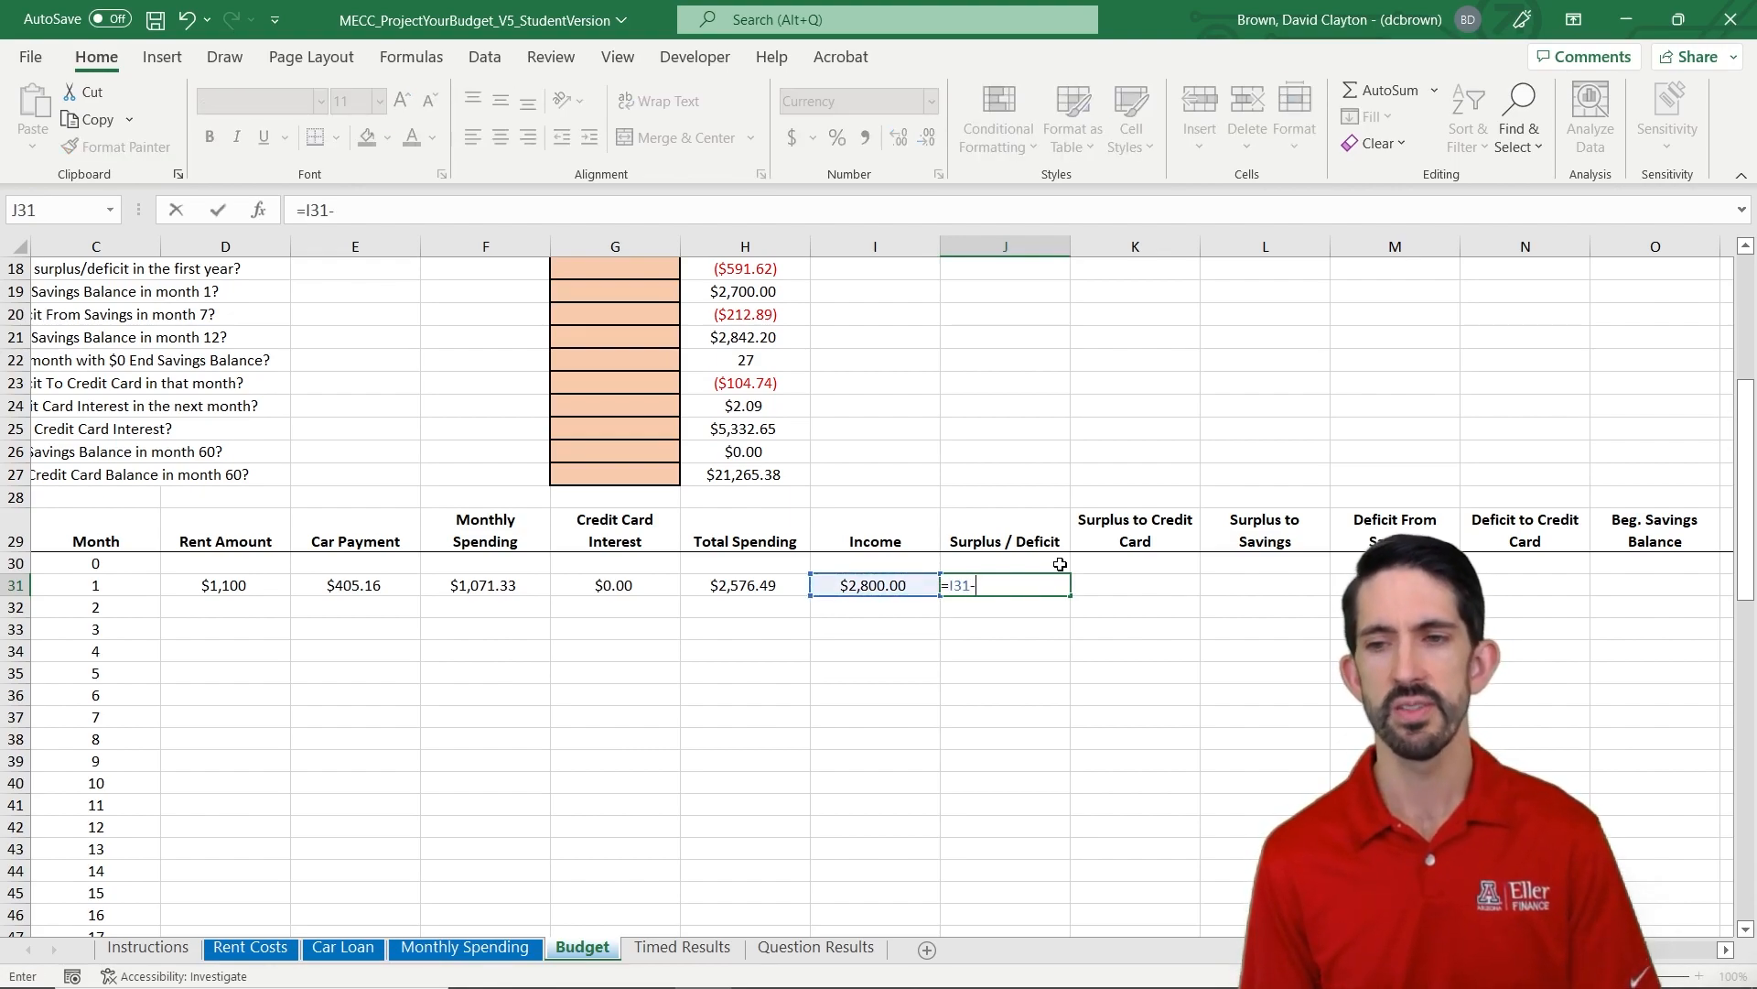
key("Left")
key("Left")
key("ctrl+Return")
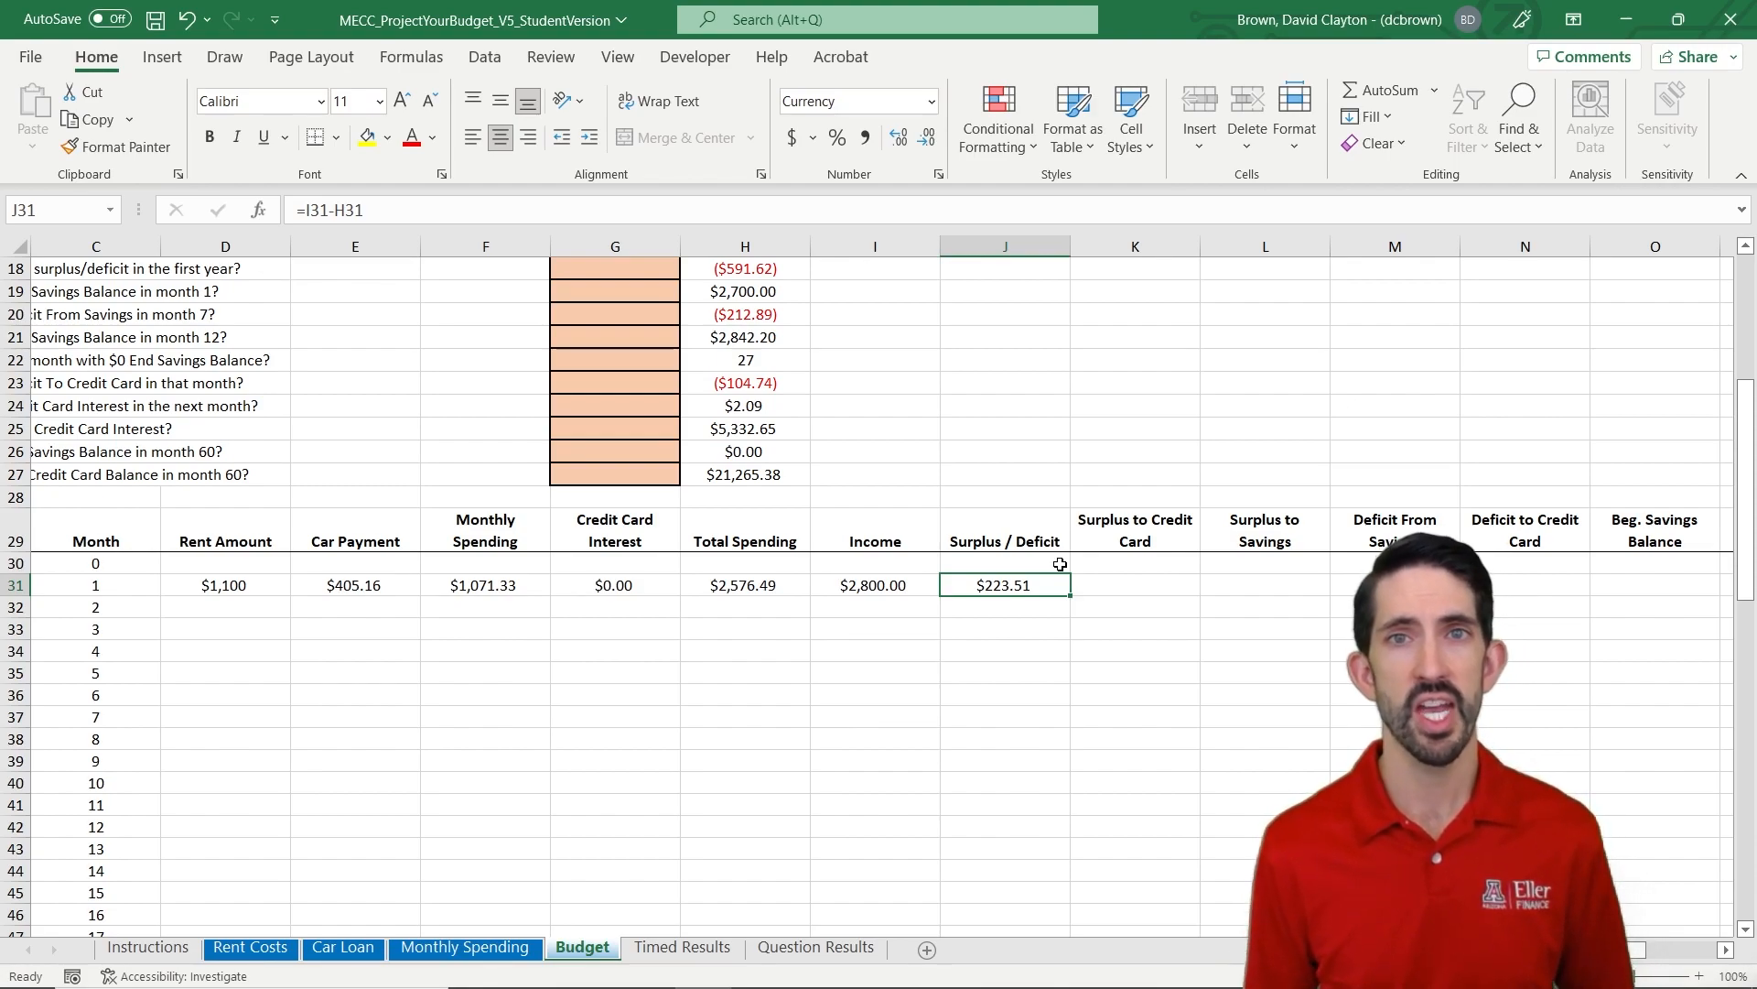
- Calculate the month 1 Surplus to Credit Card in K31 from the surplus and prior ending card balance with =IF(J31>0,IF(R30>0,MIN(R30,J31),0),0)
key("Right")
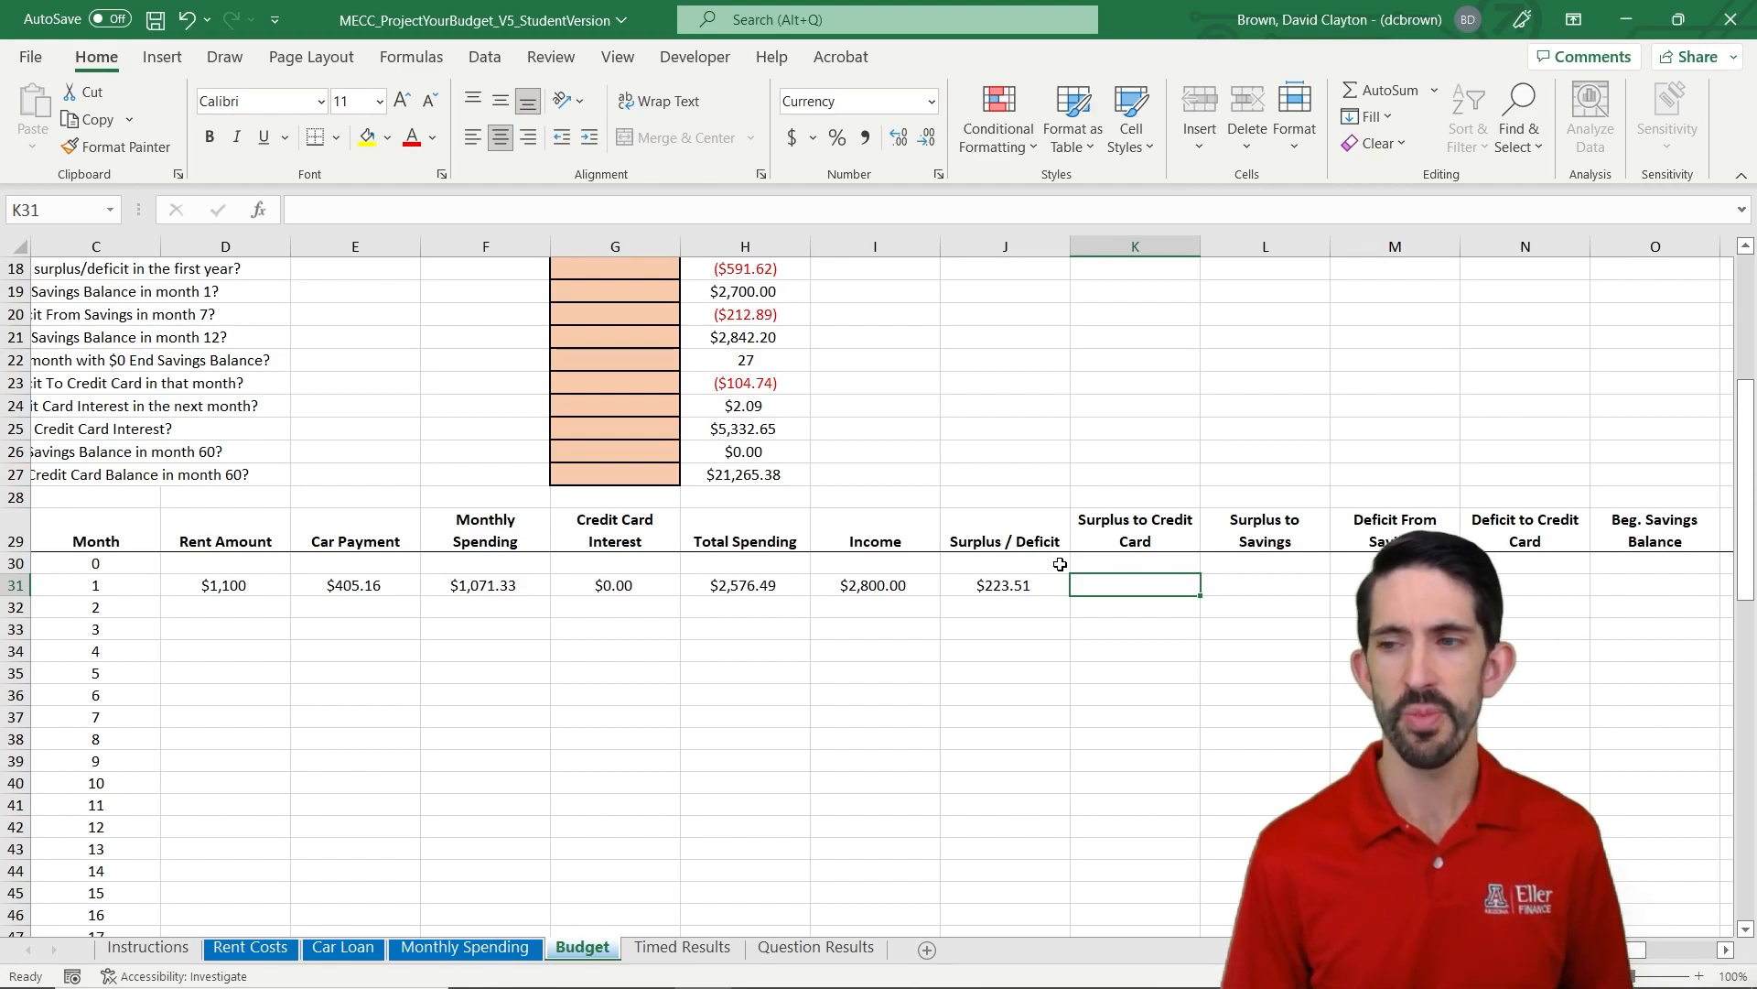
key("Tab")
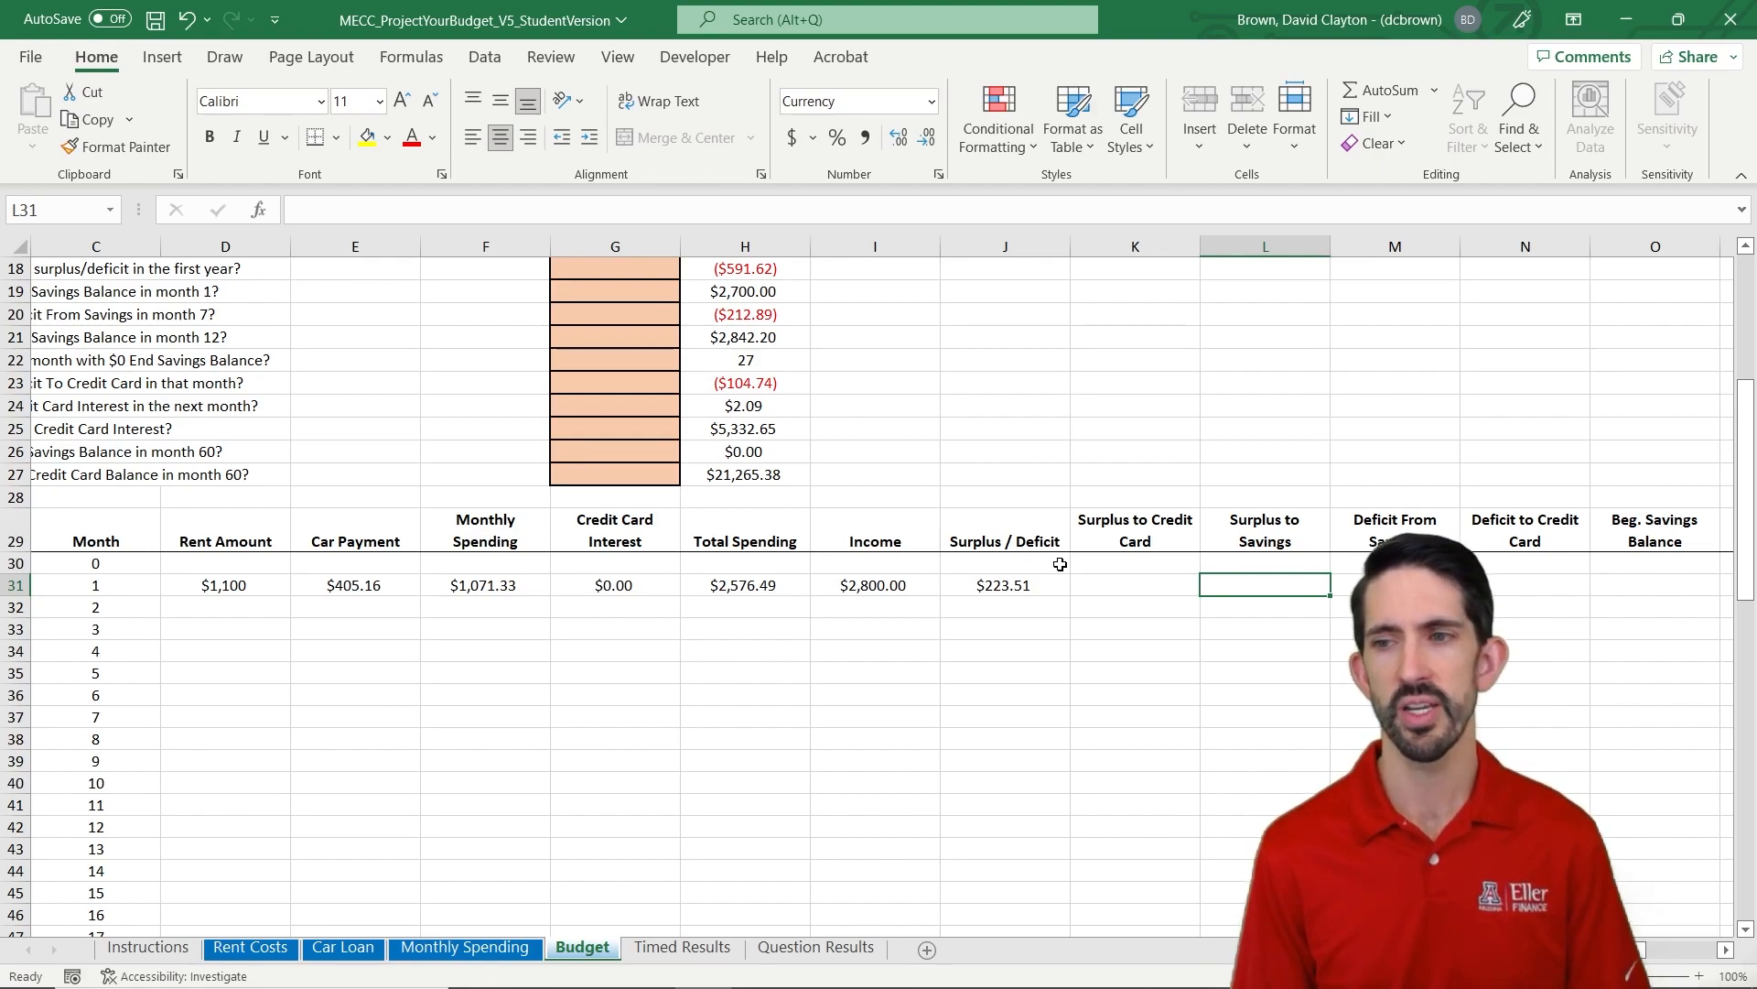
key("shift+Tab")
type("=if(")
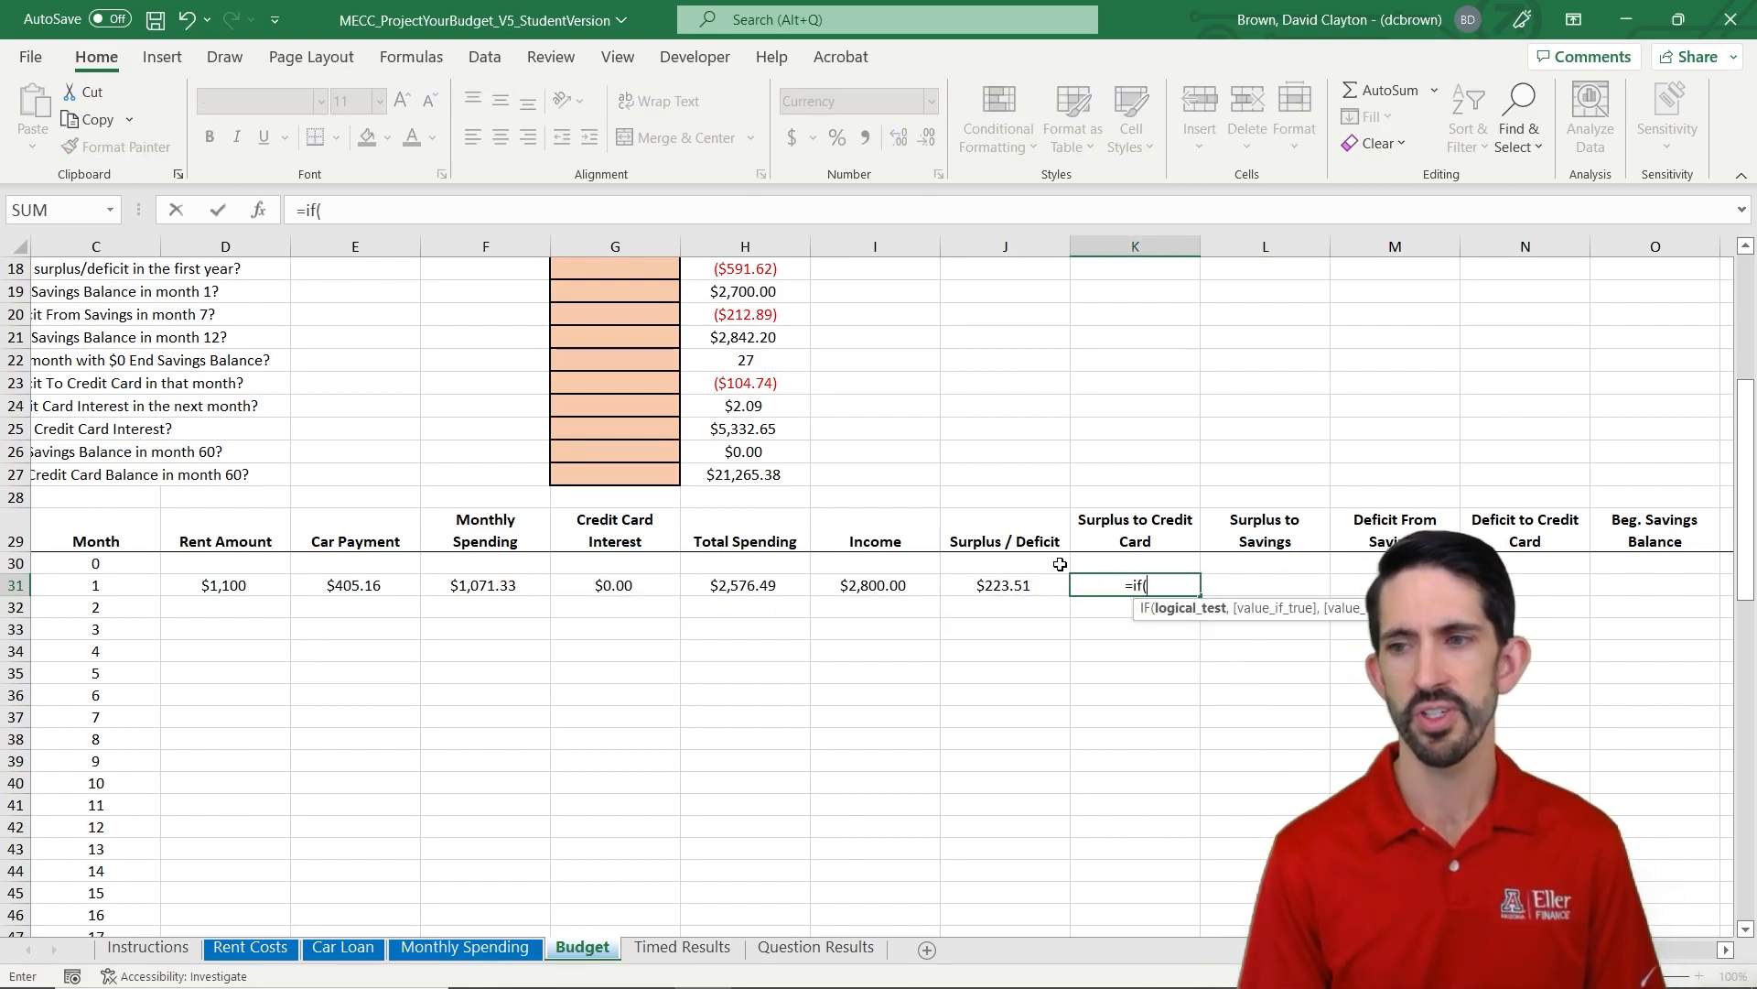
key("Left")
type(">0")
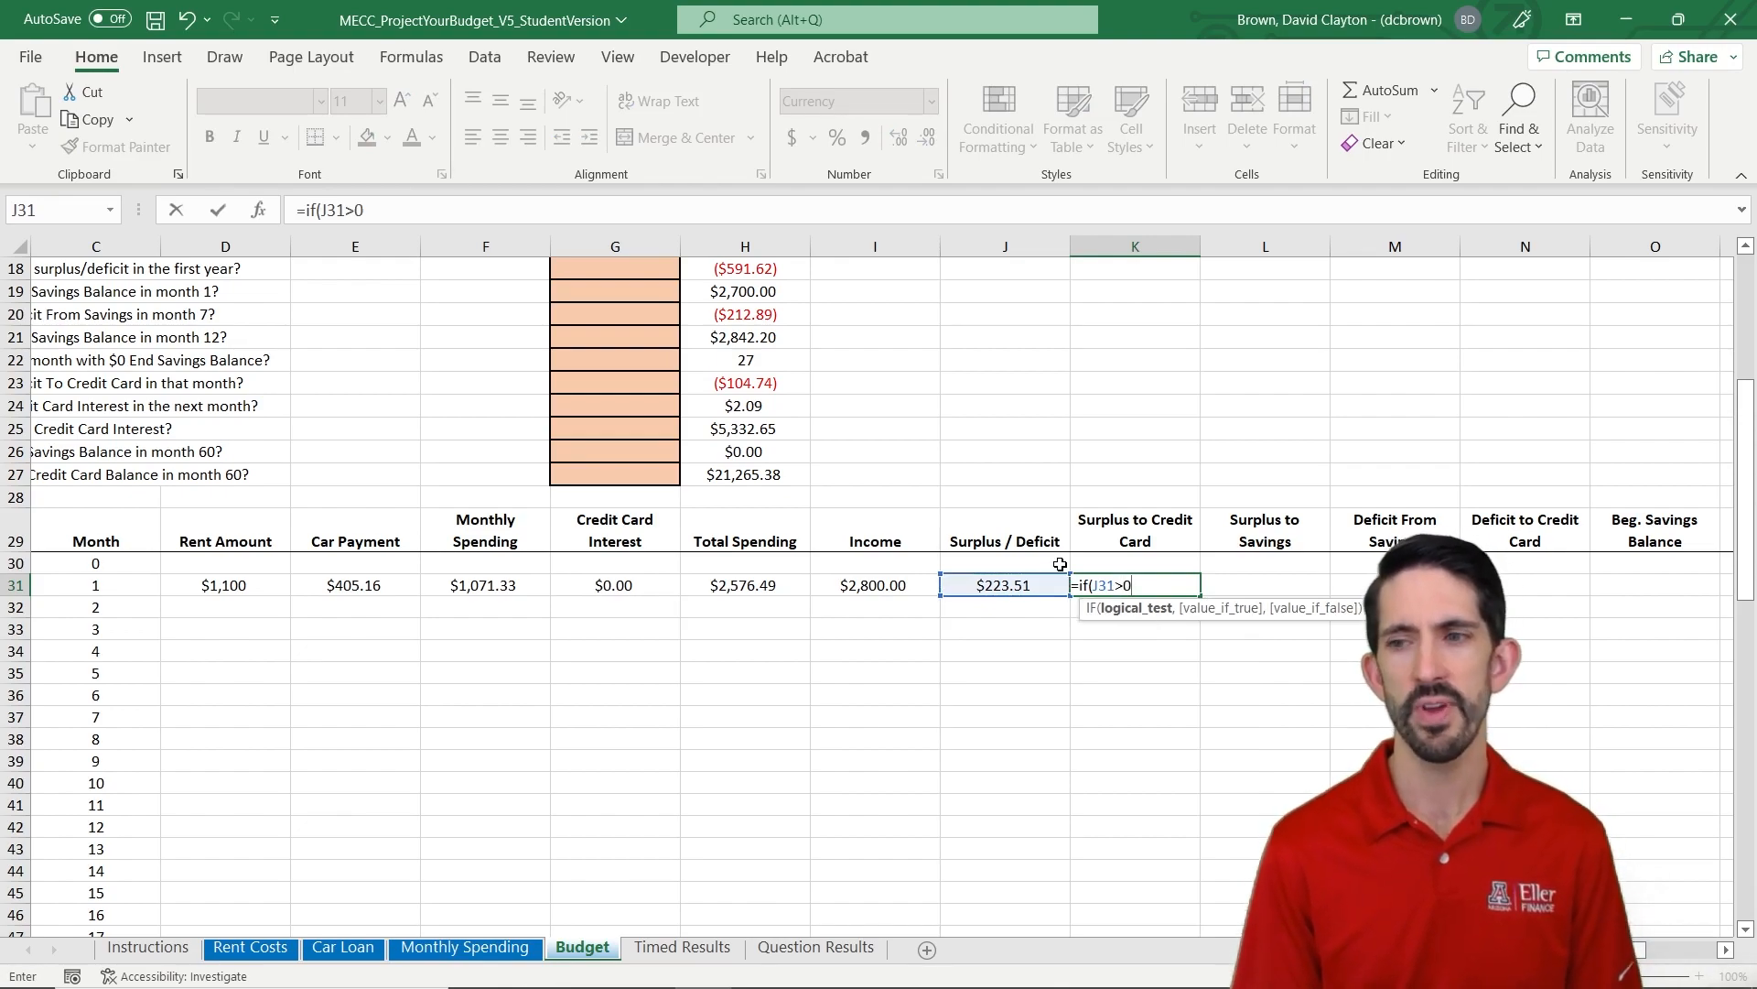
type(",")
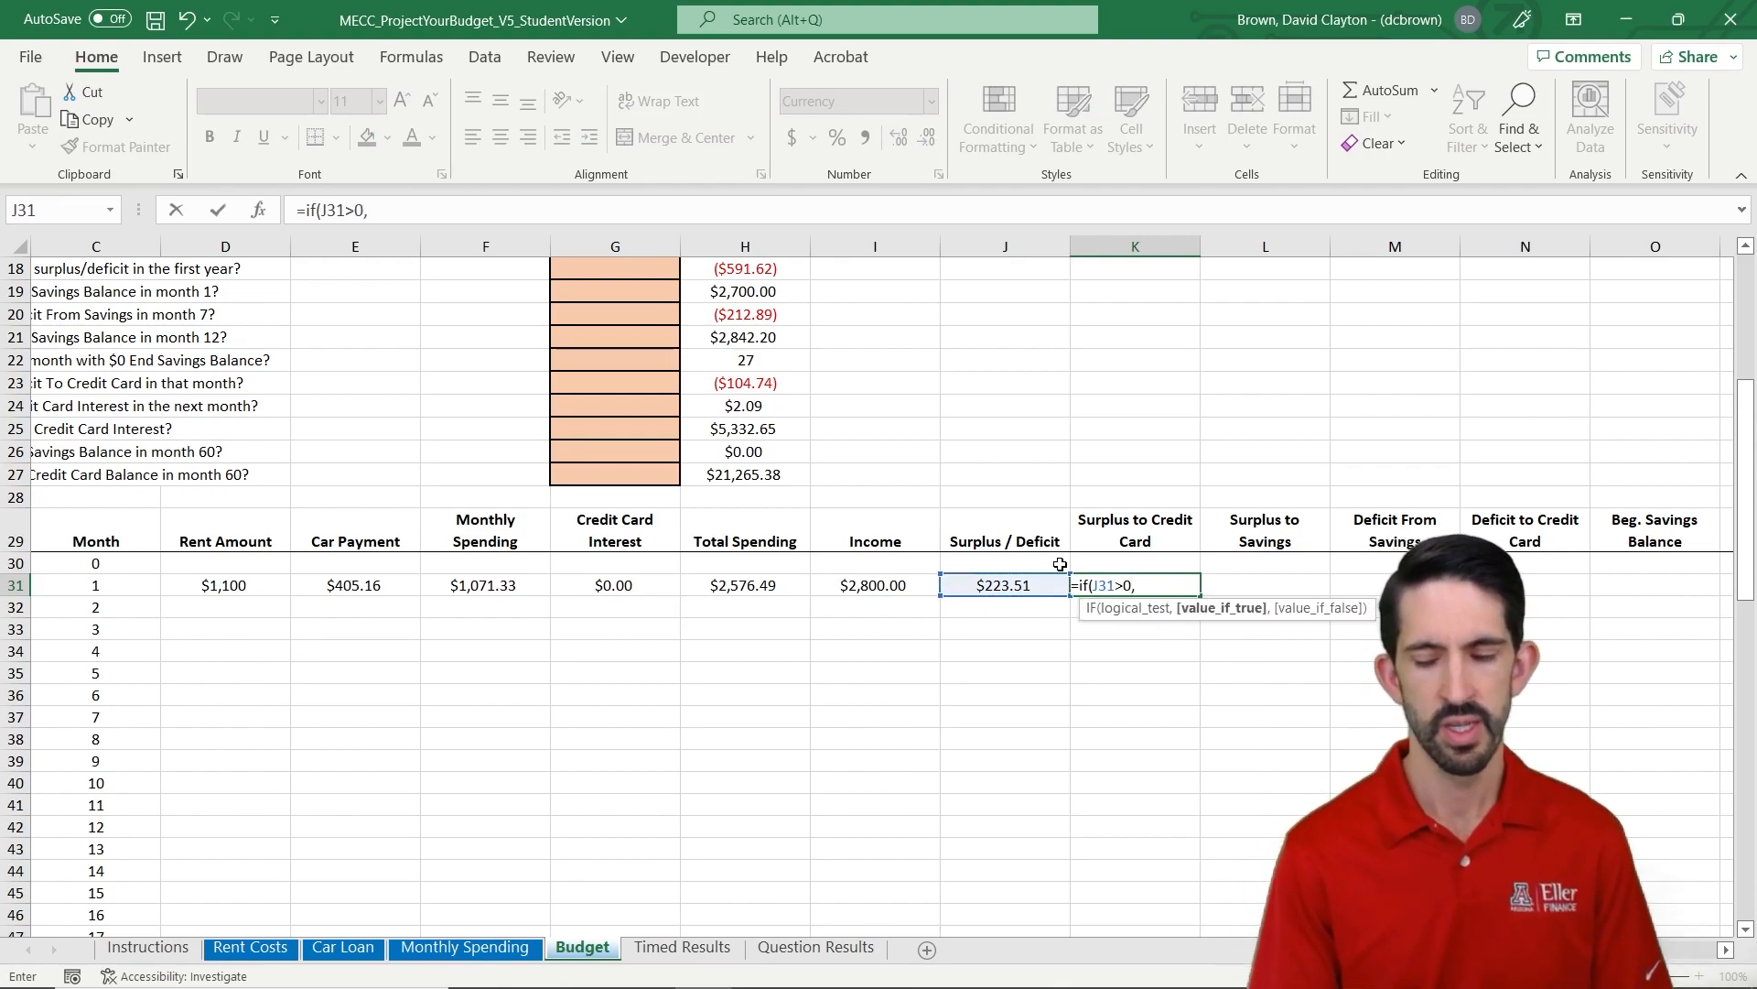
type("if(")
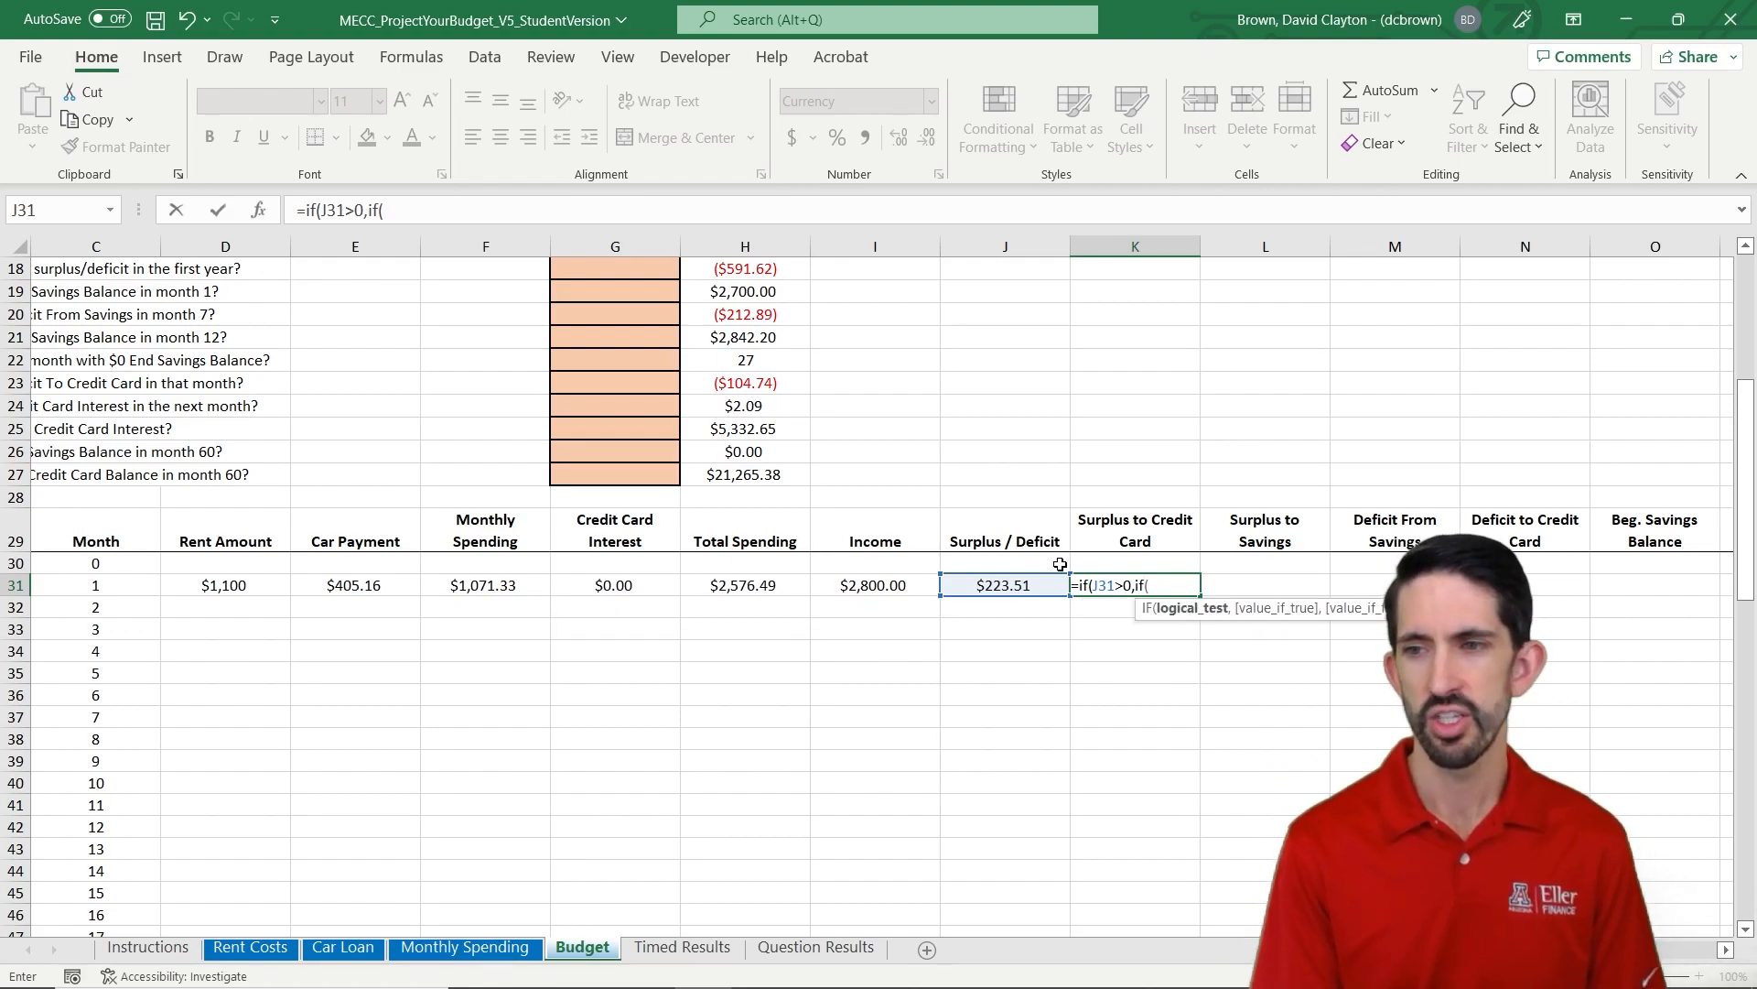
key("Up")
key("Right")
key("Right")
key("Right")
key("Right")
key("Right")
key("Right")
key("Right")
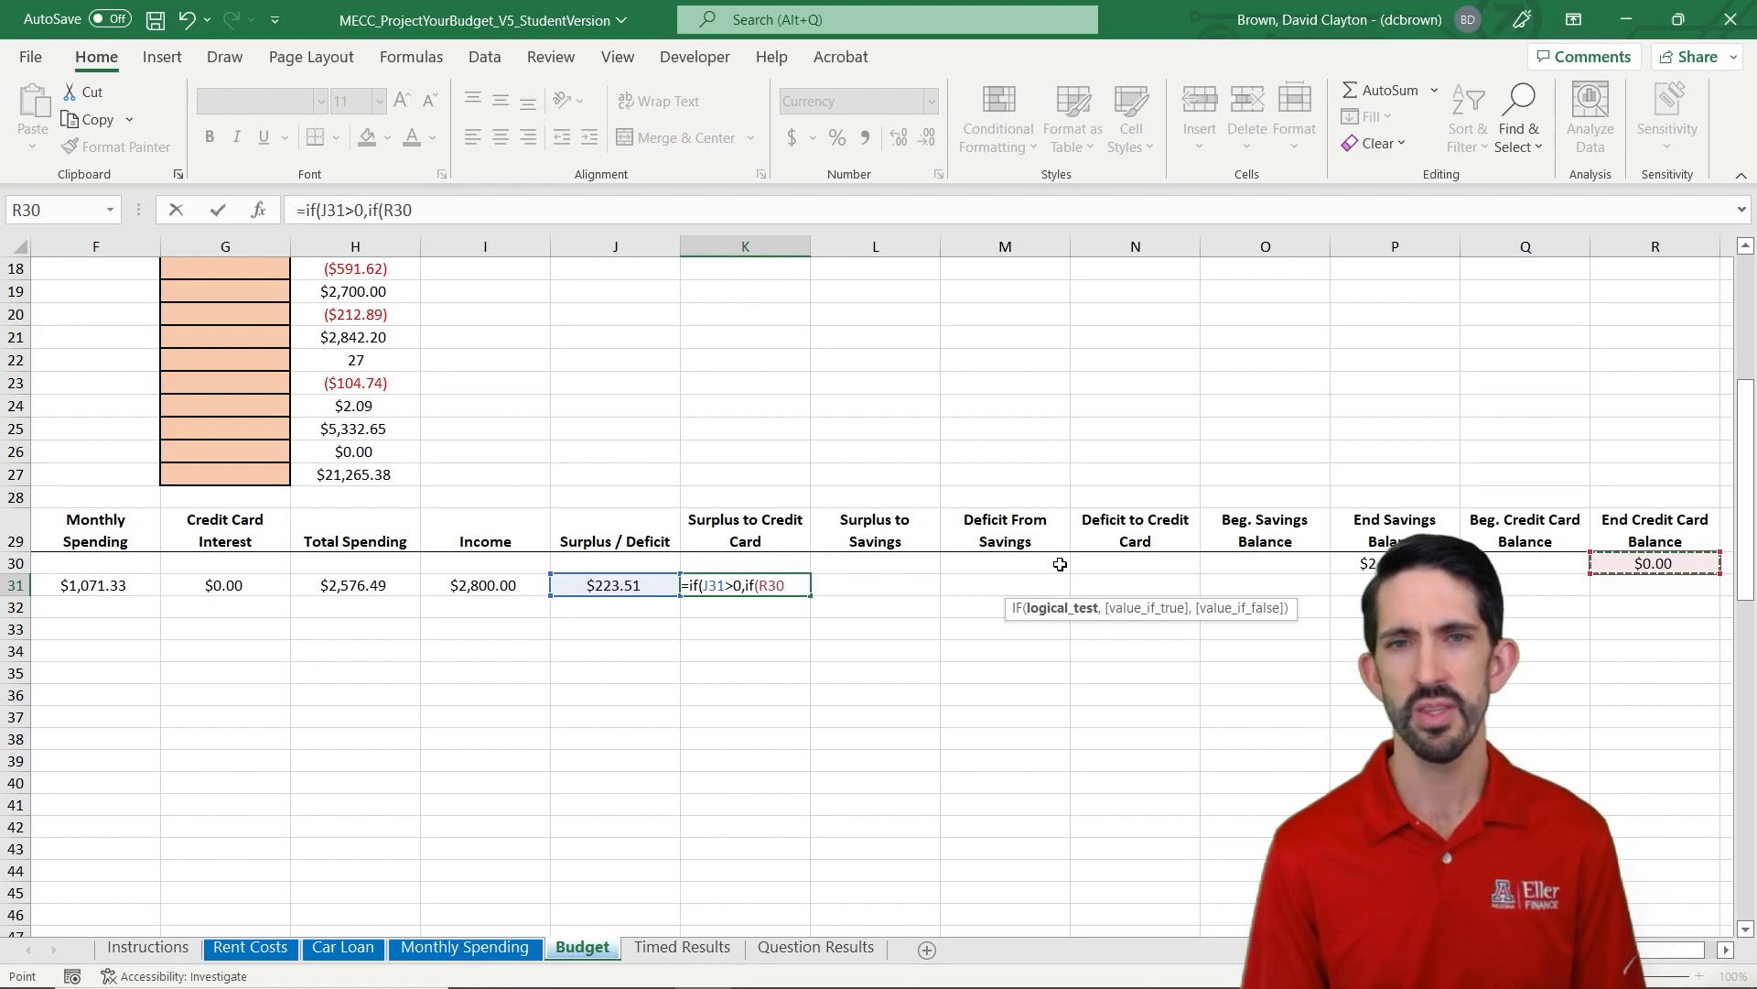
type(">0,")
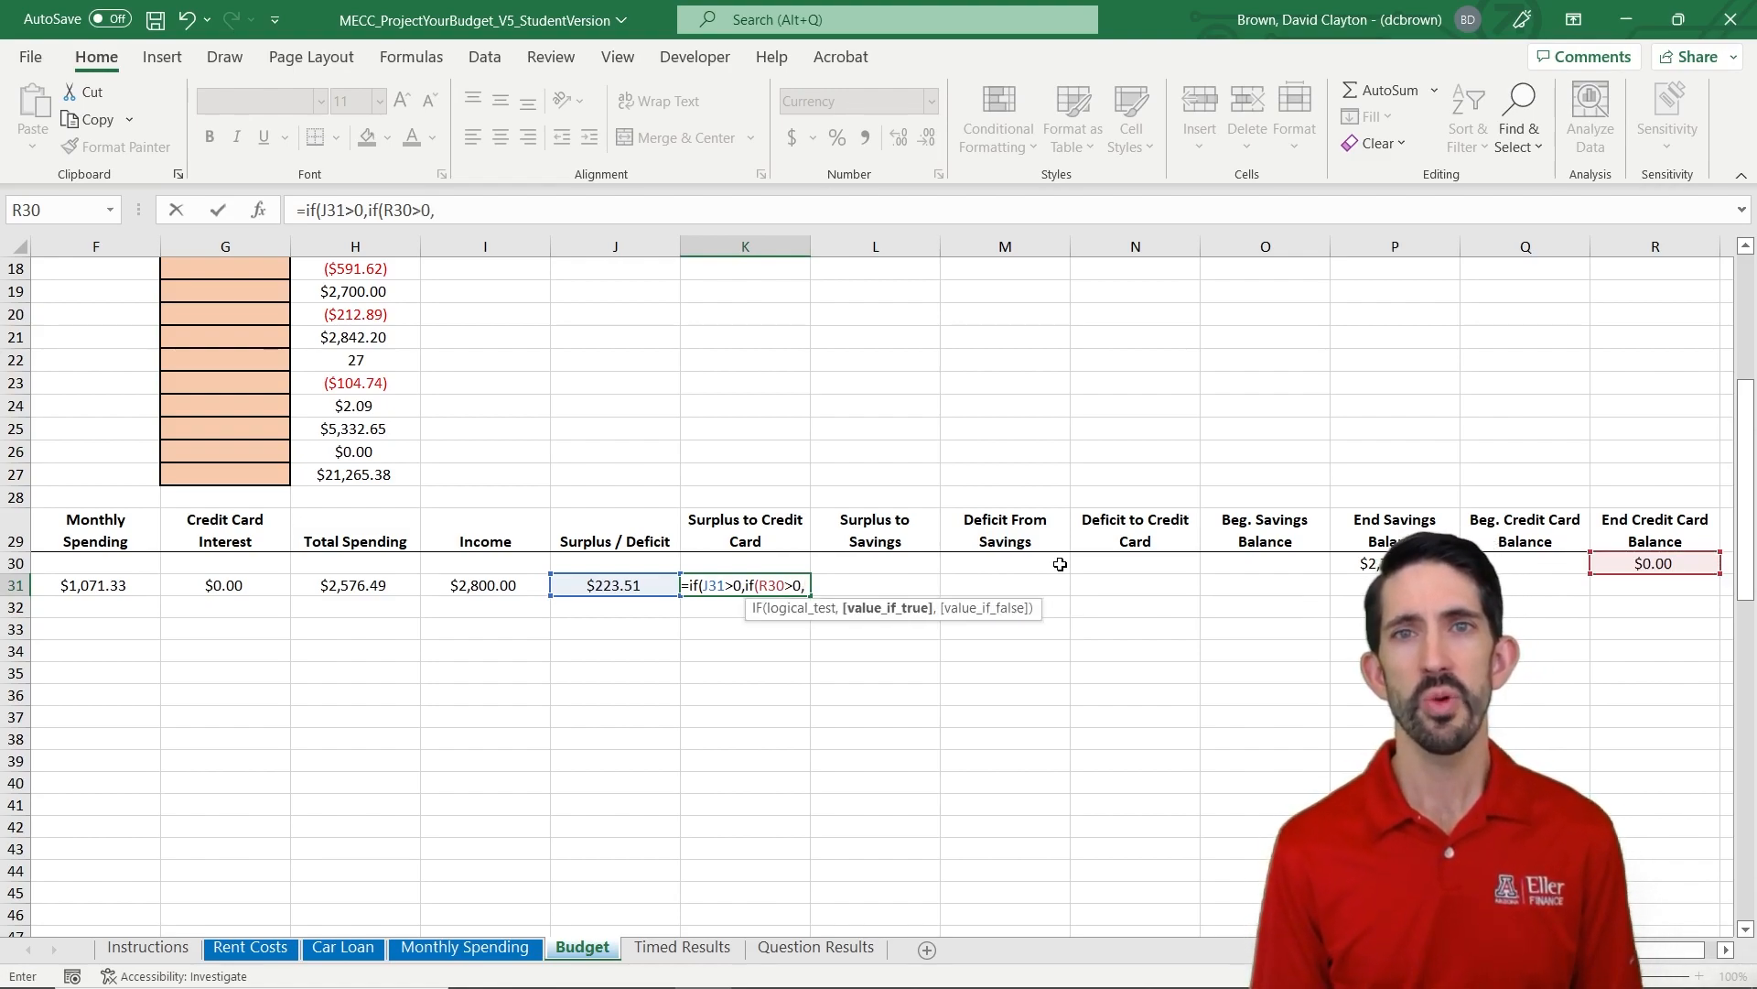
type("min(")
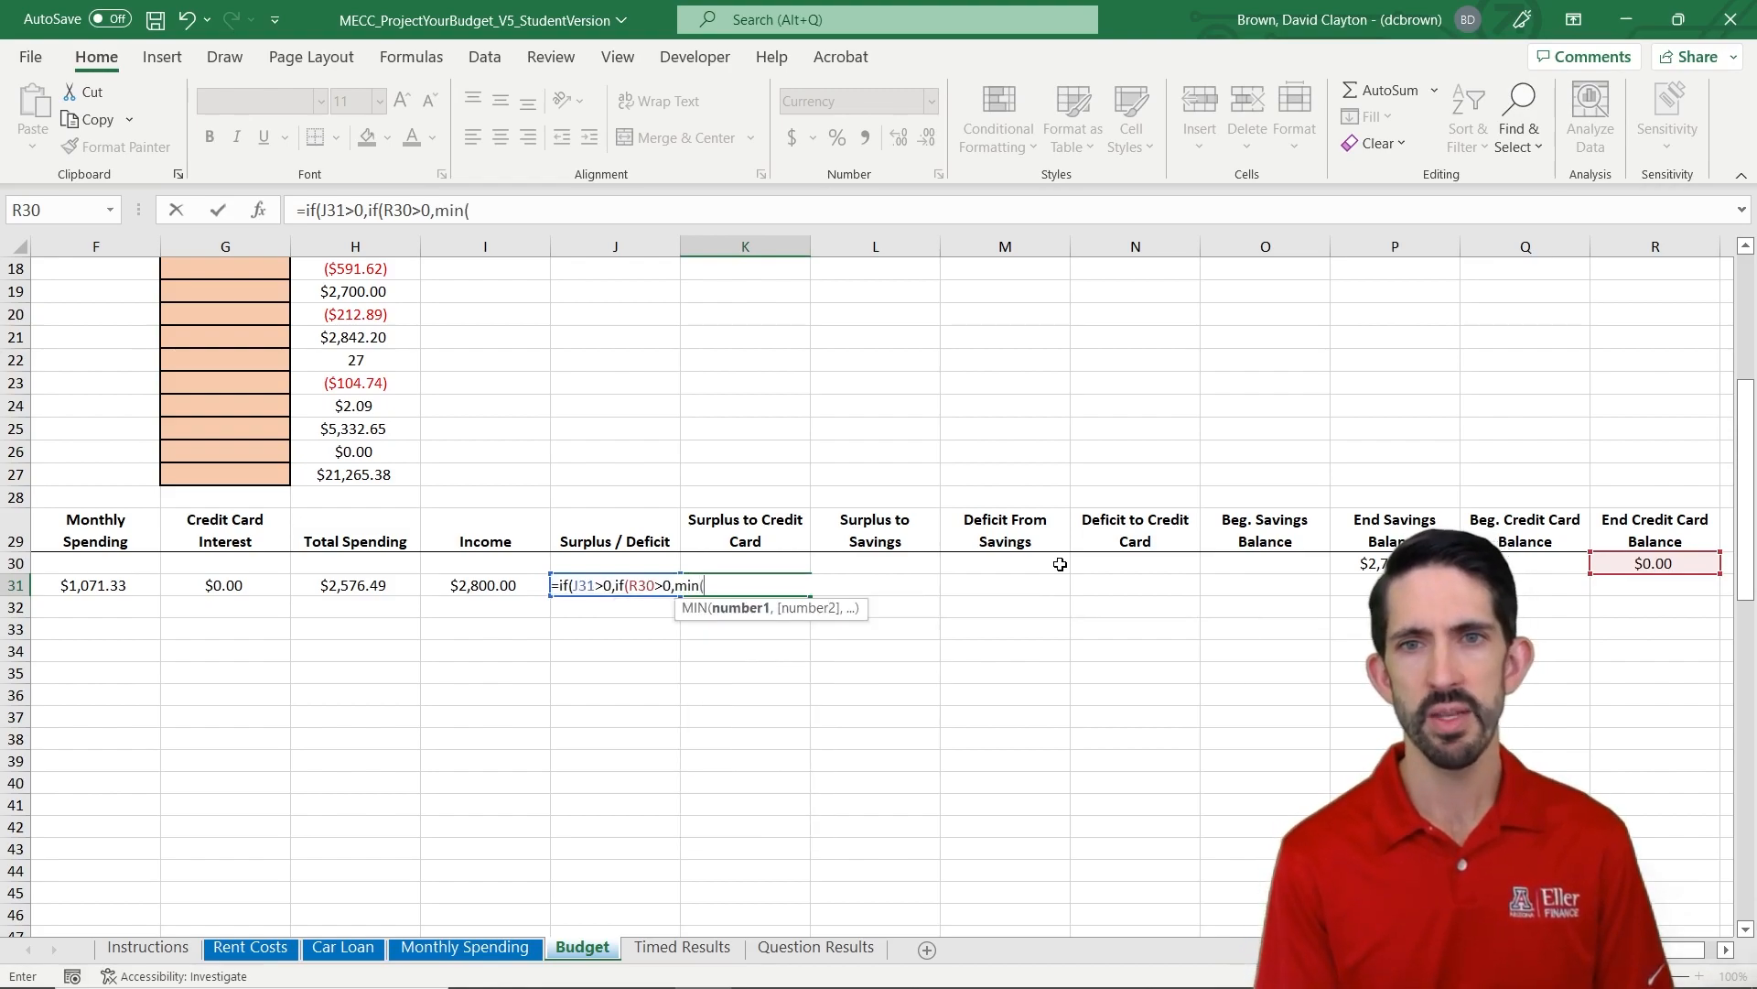
left_click(1624, 561)
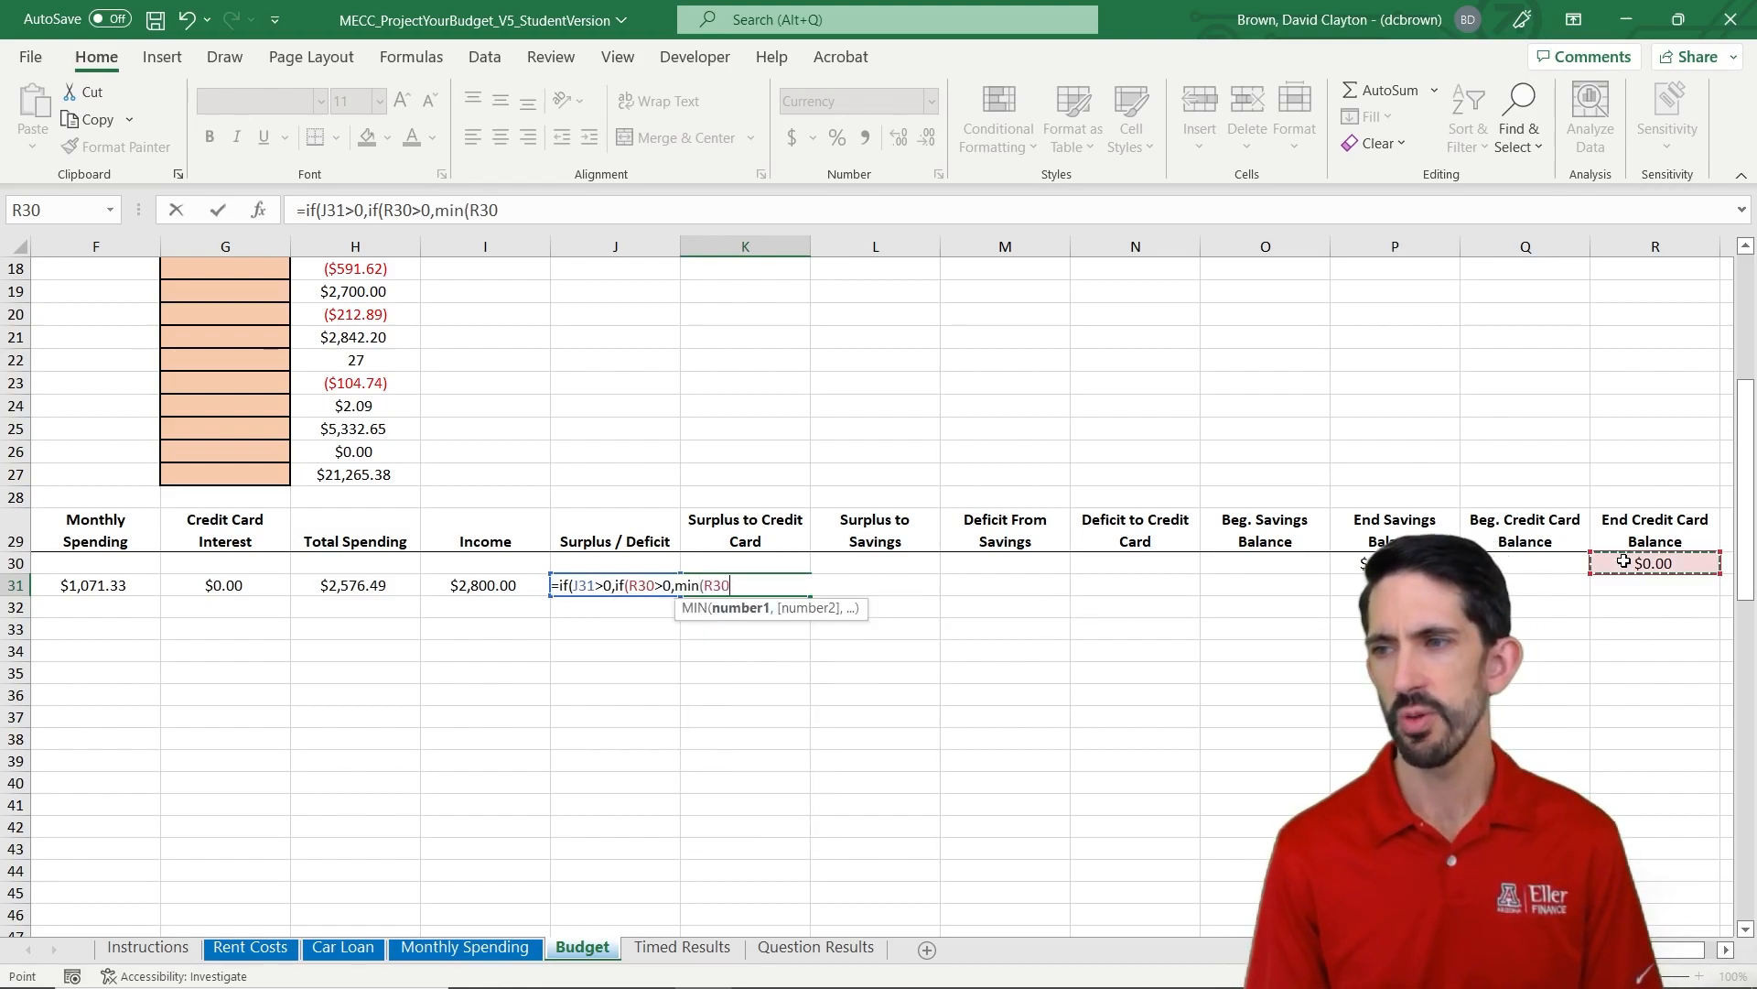
type(",")
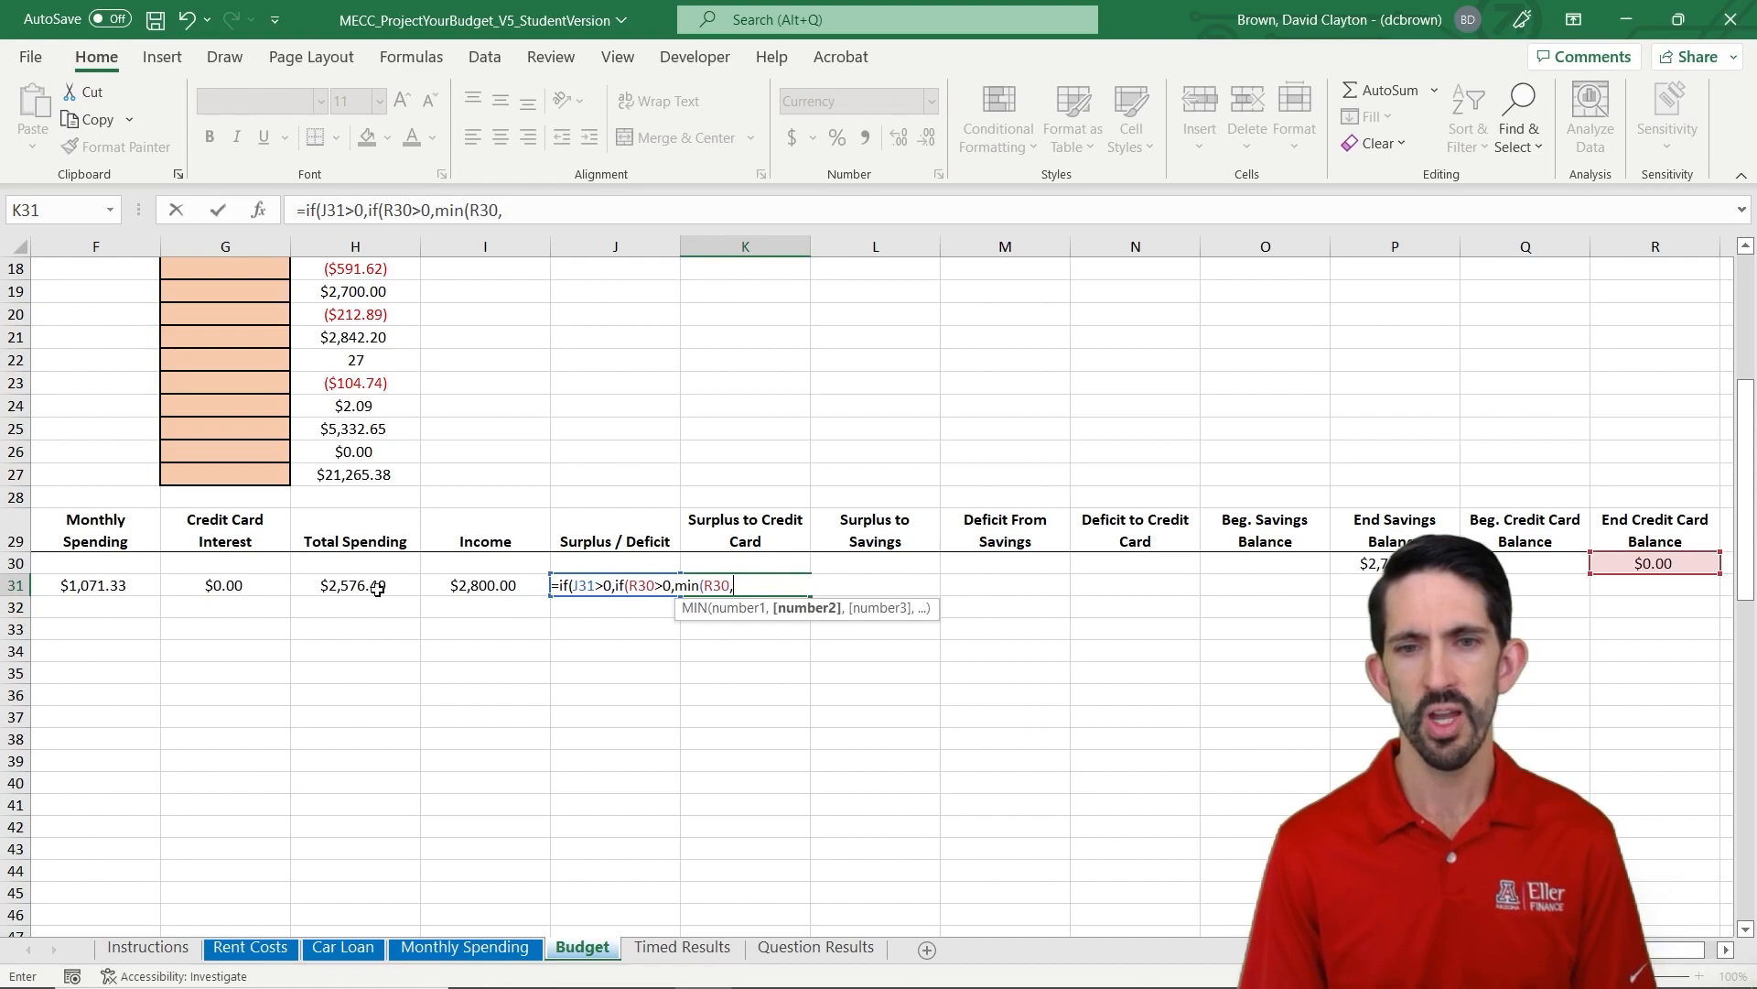
key("Left")
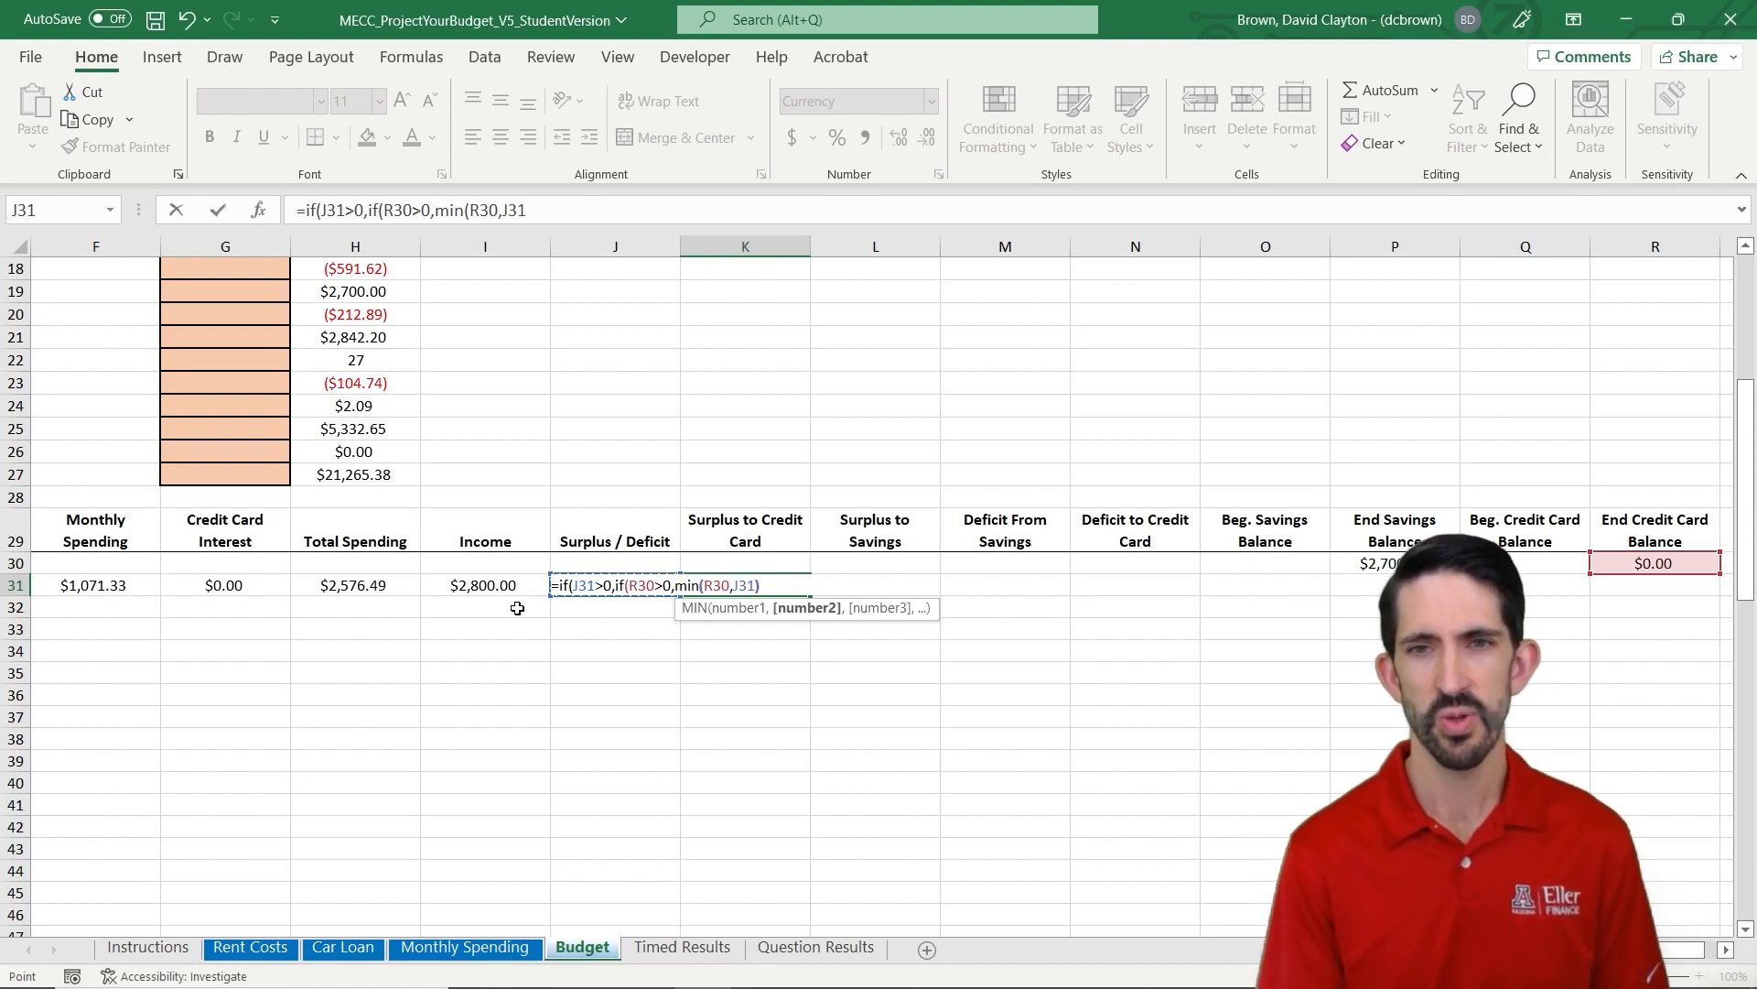
type("),")
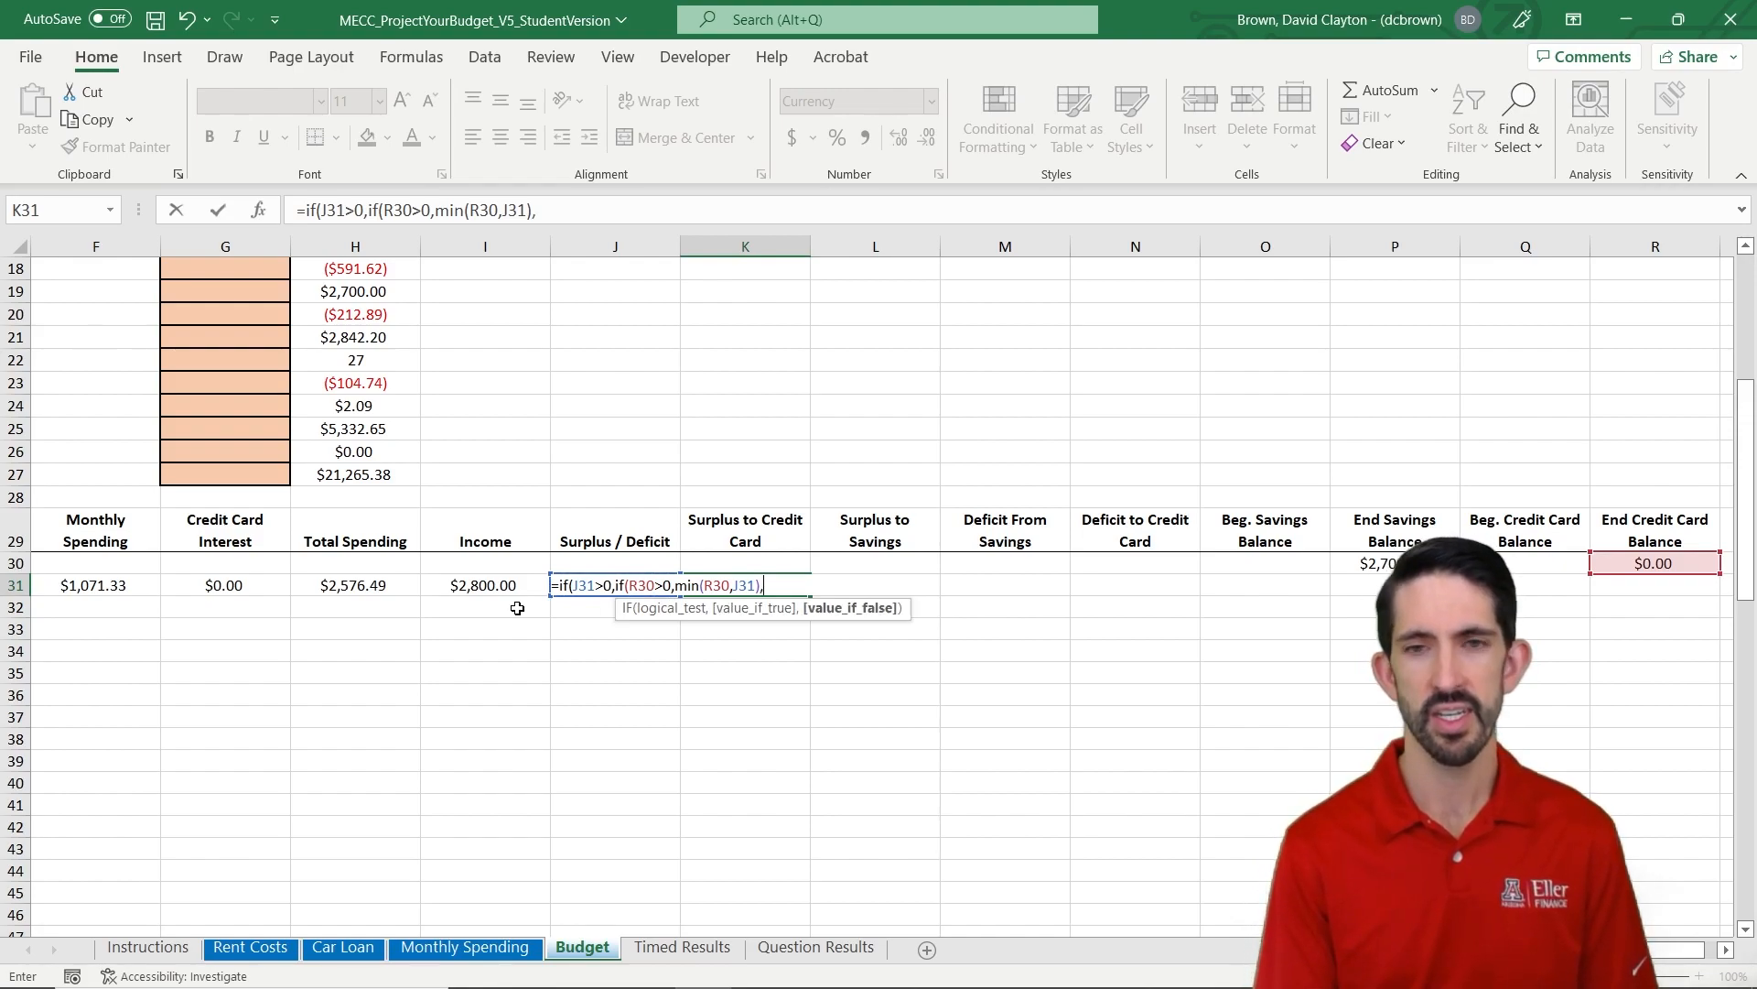
type("0")
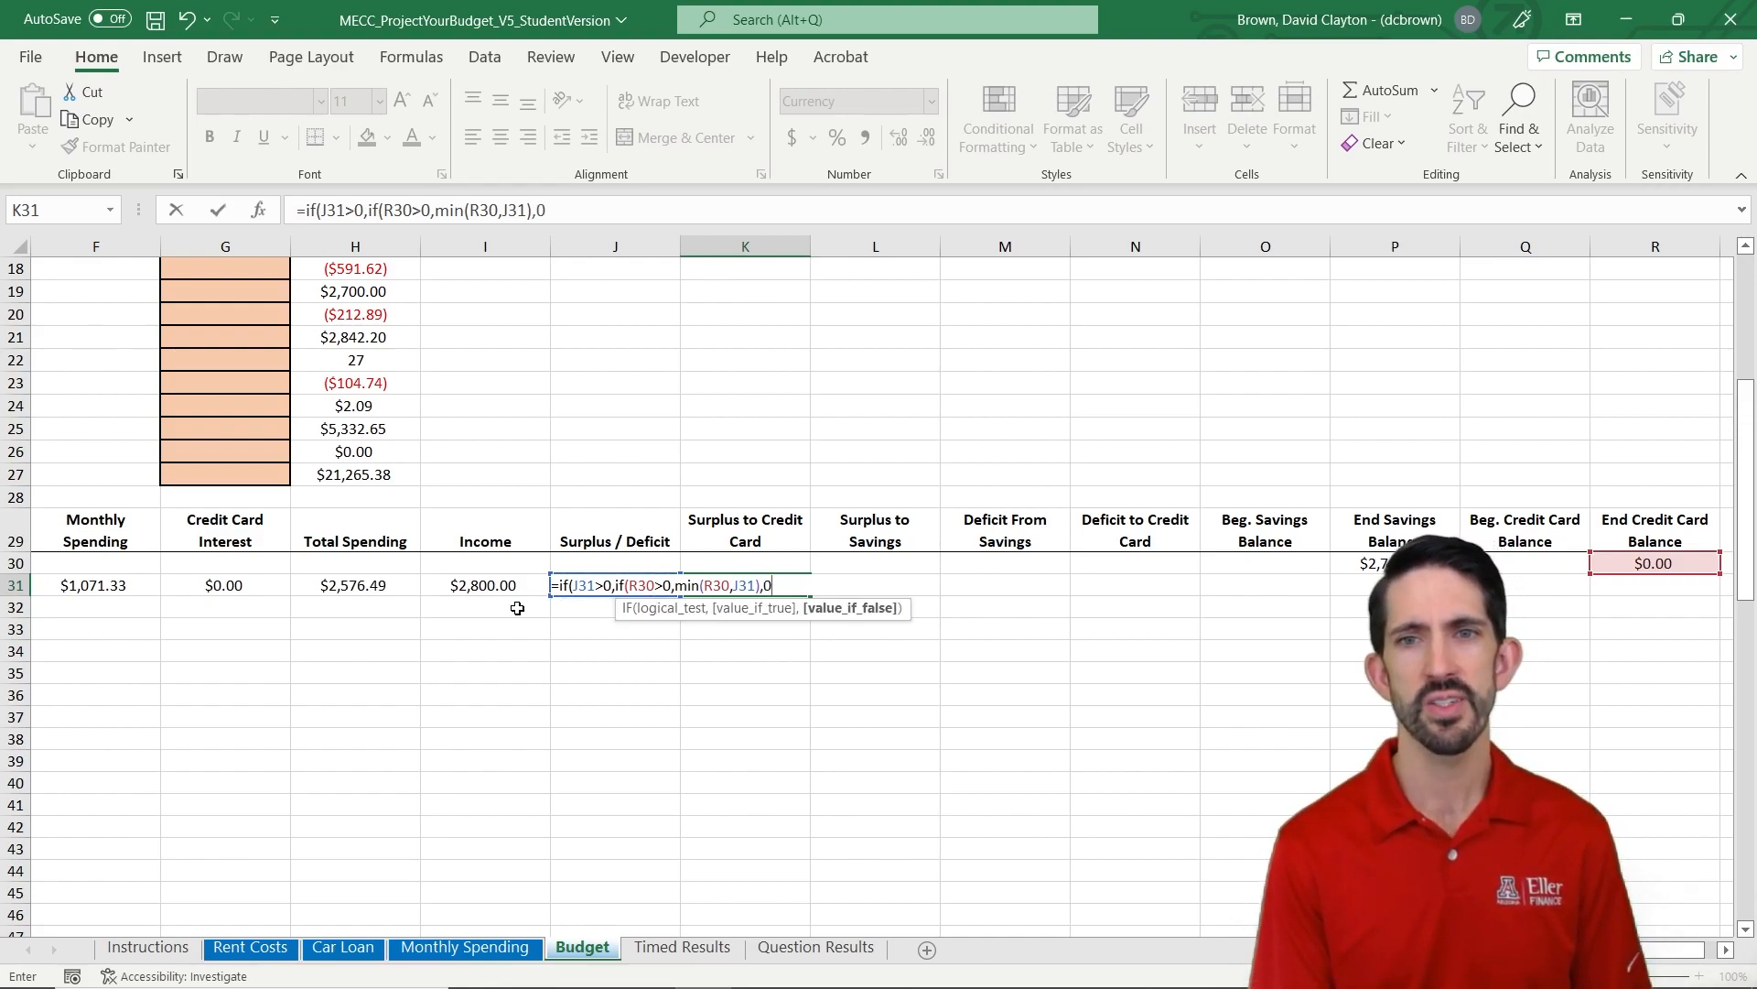
type("),0")
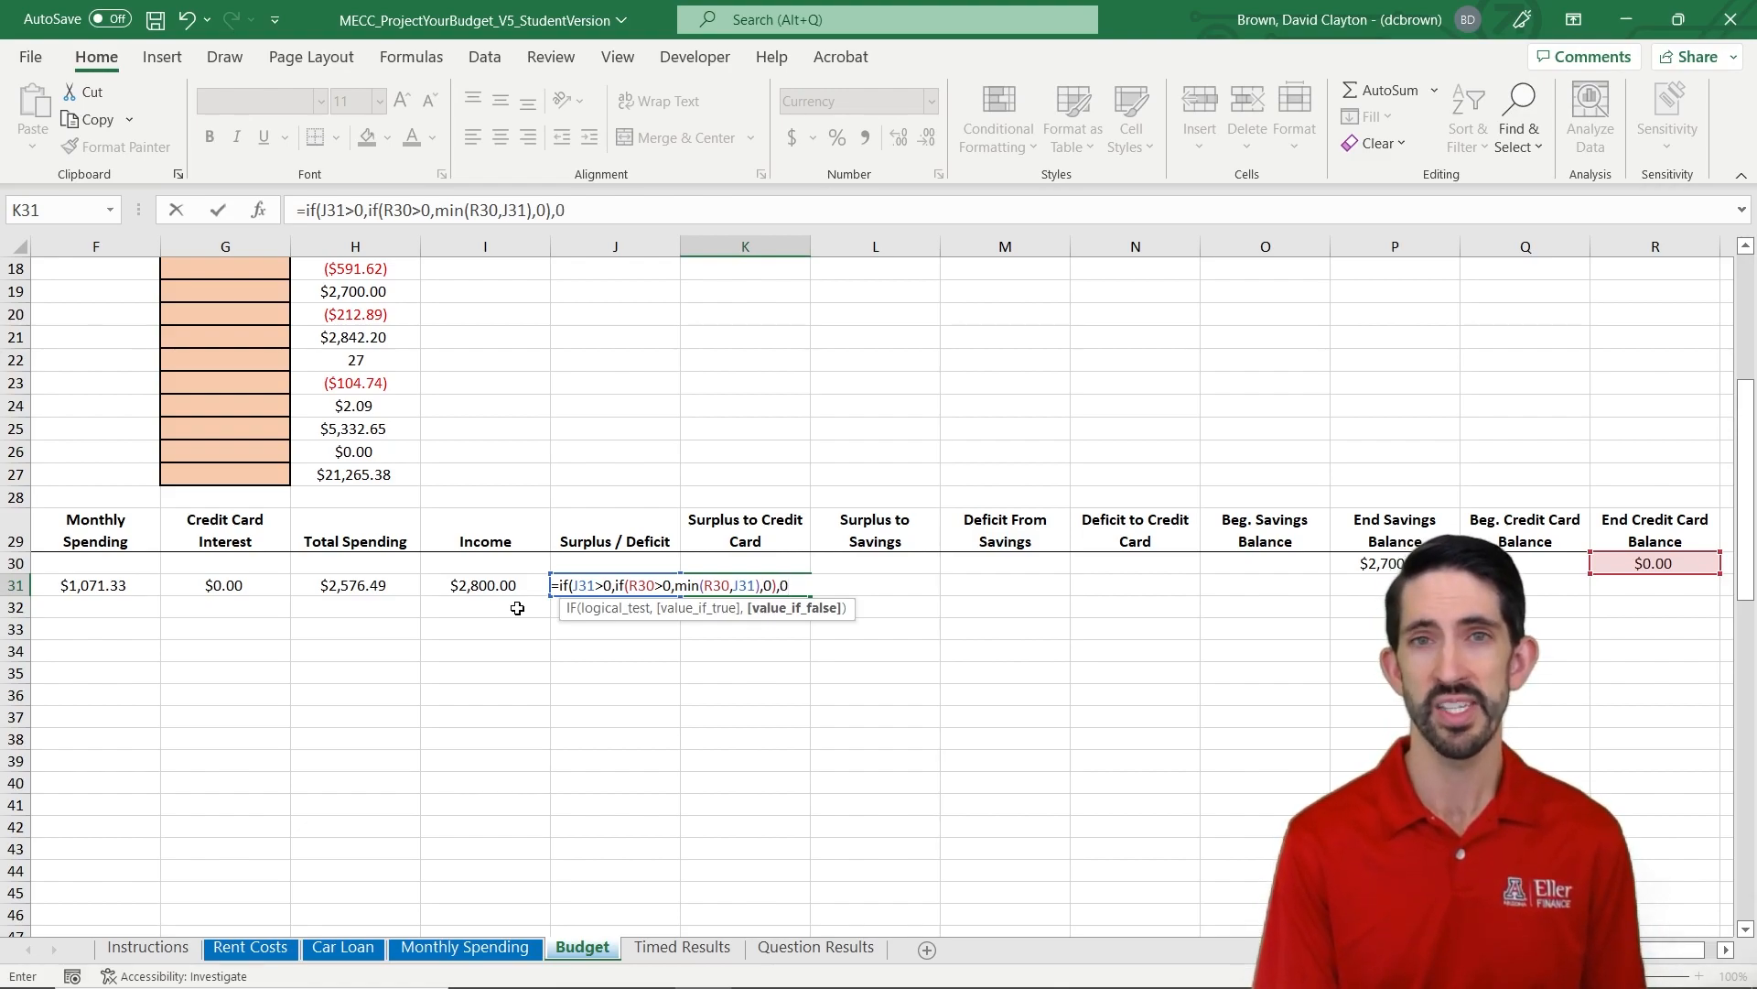
type(")")
key("ctrl+Return")
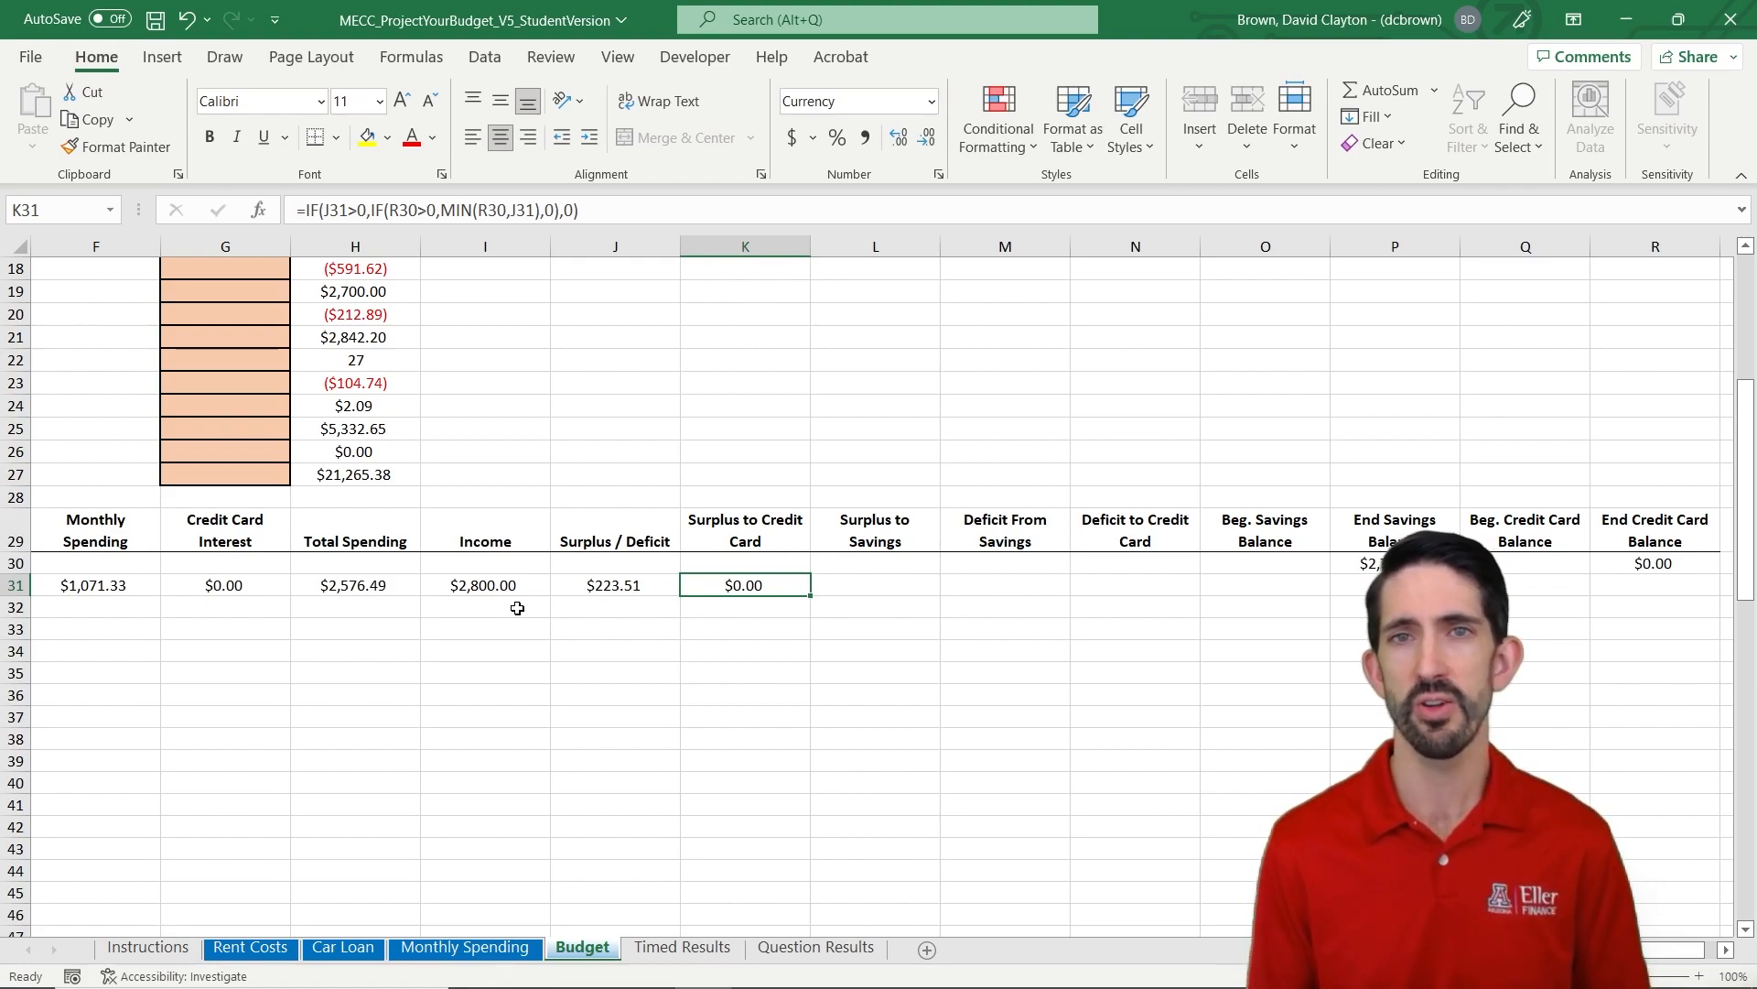
- Calculate the month 1 Surplus to Savings in L31 as the surplus left after the card payment with =IF(J31>0,J31-K31,0)
key("Right")
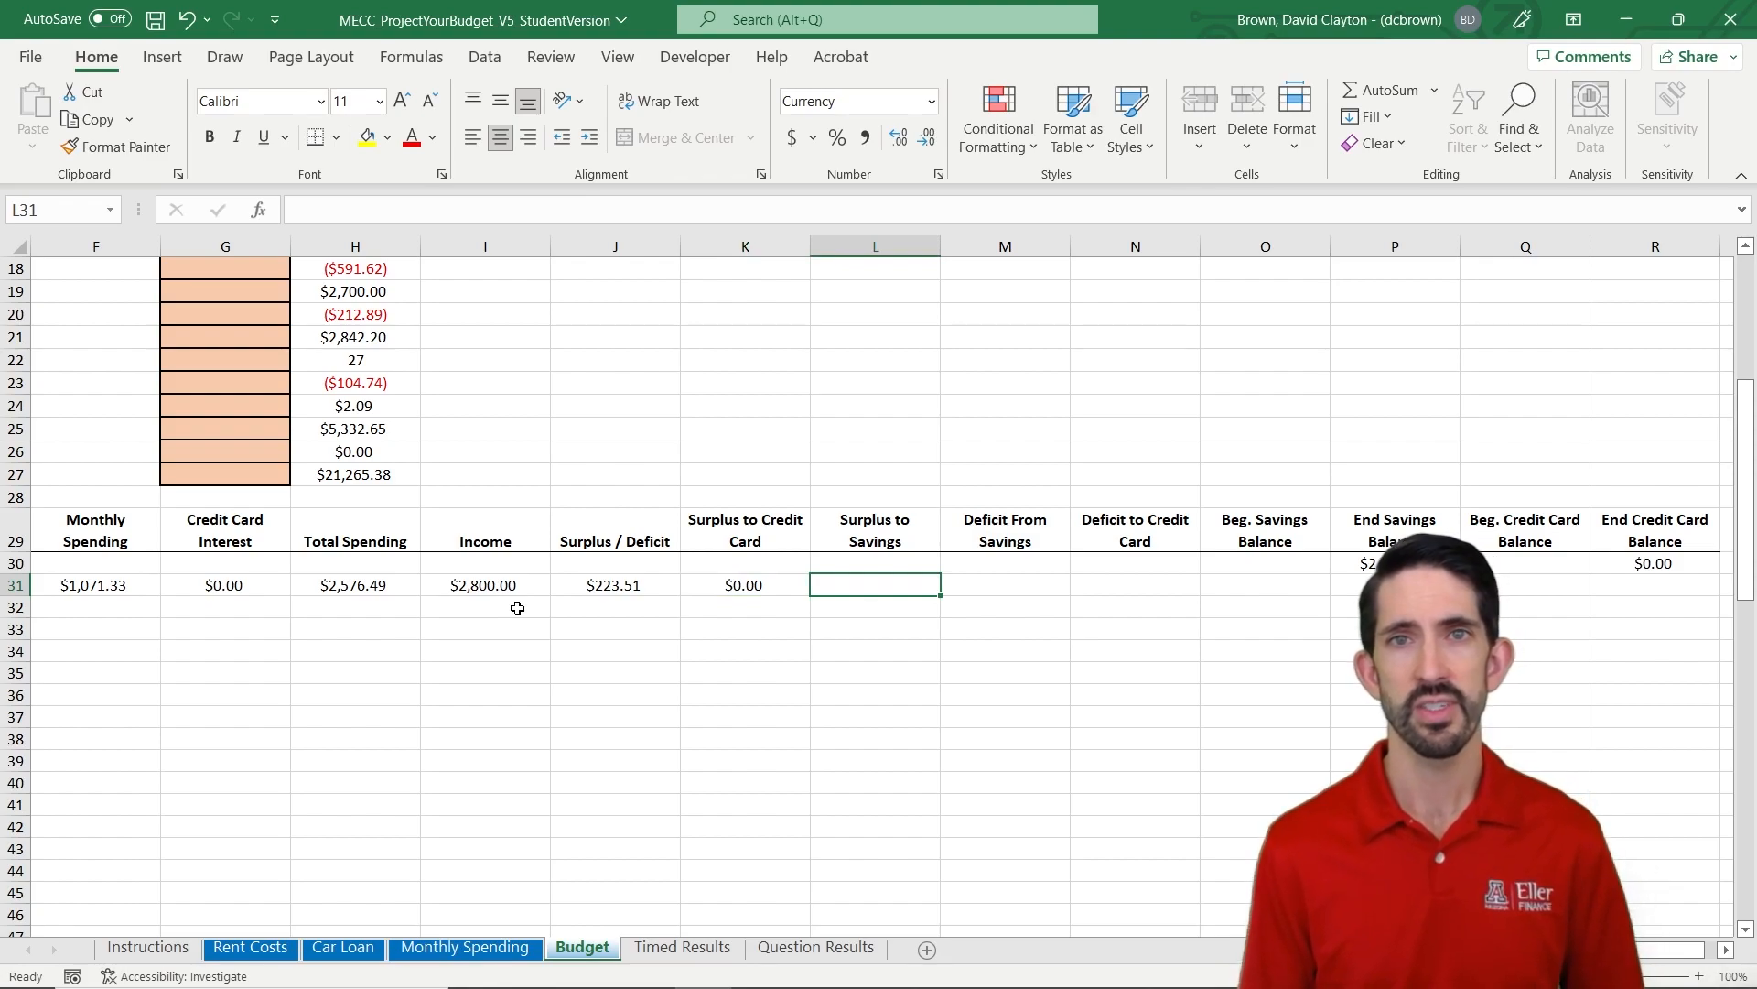
type("=if(")
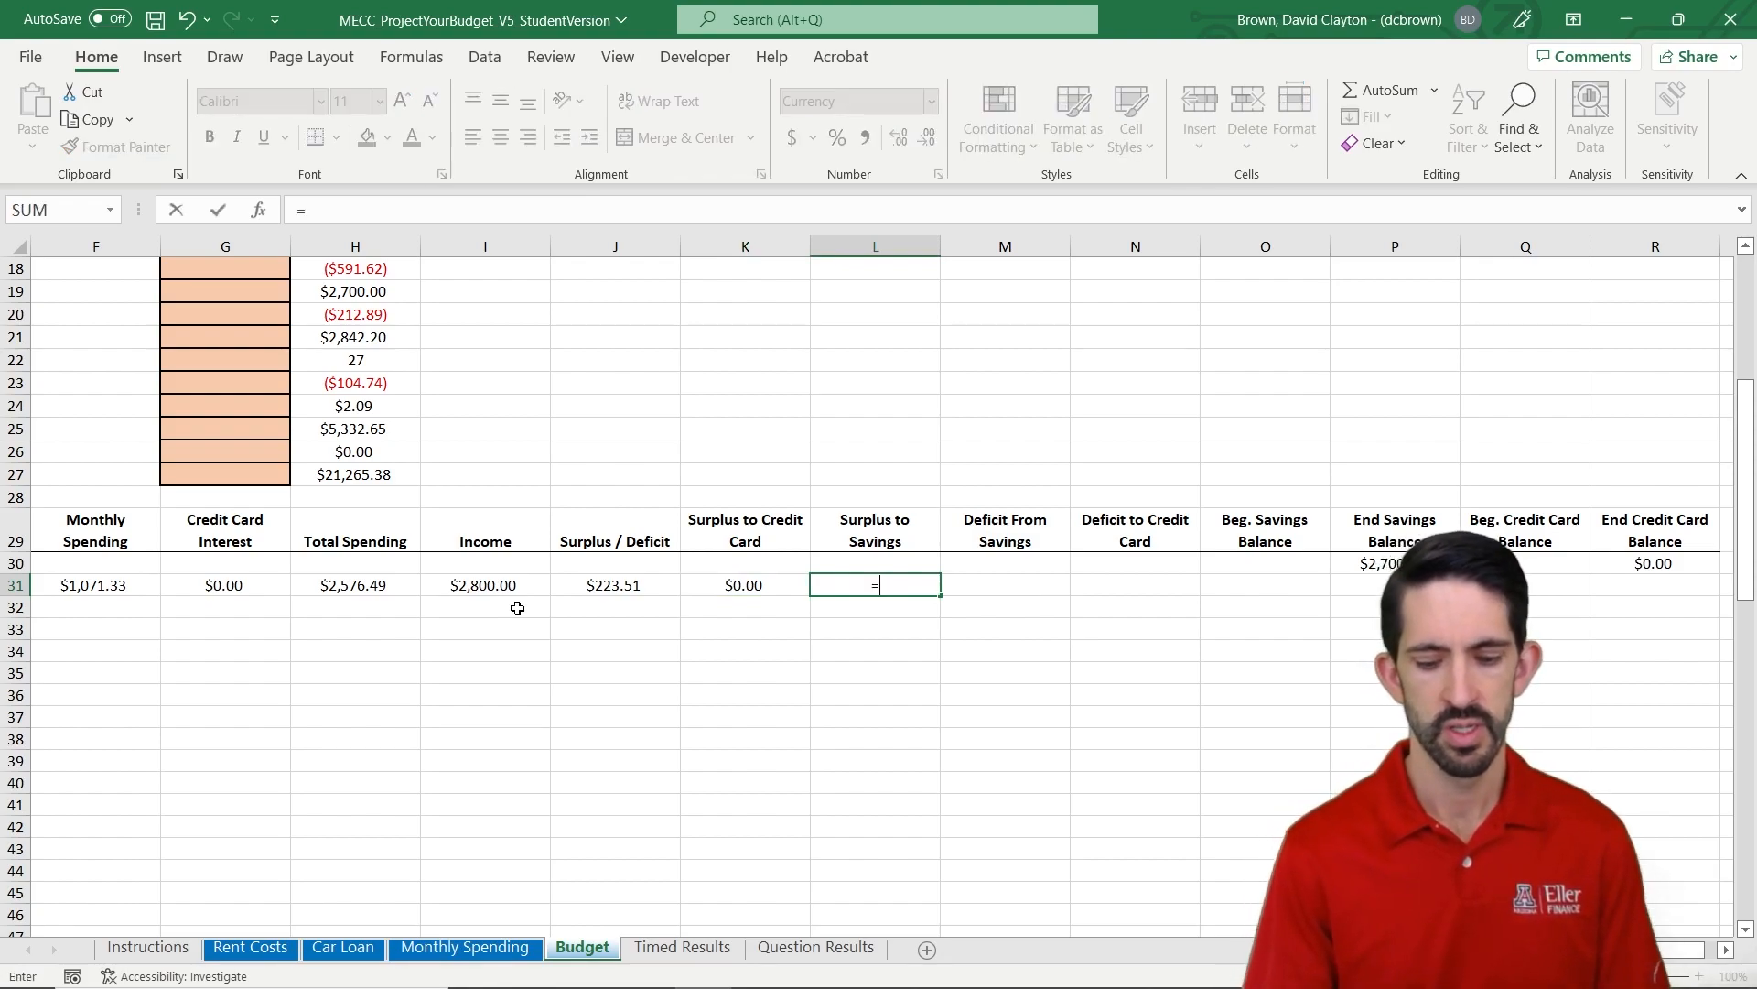
key("Left")
key("Left")
type(">0")
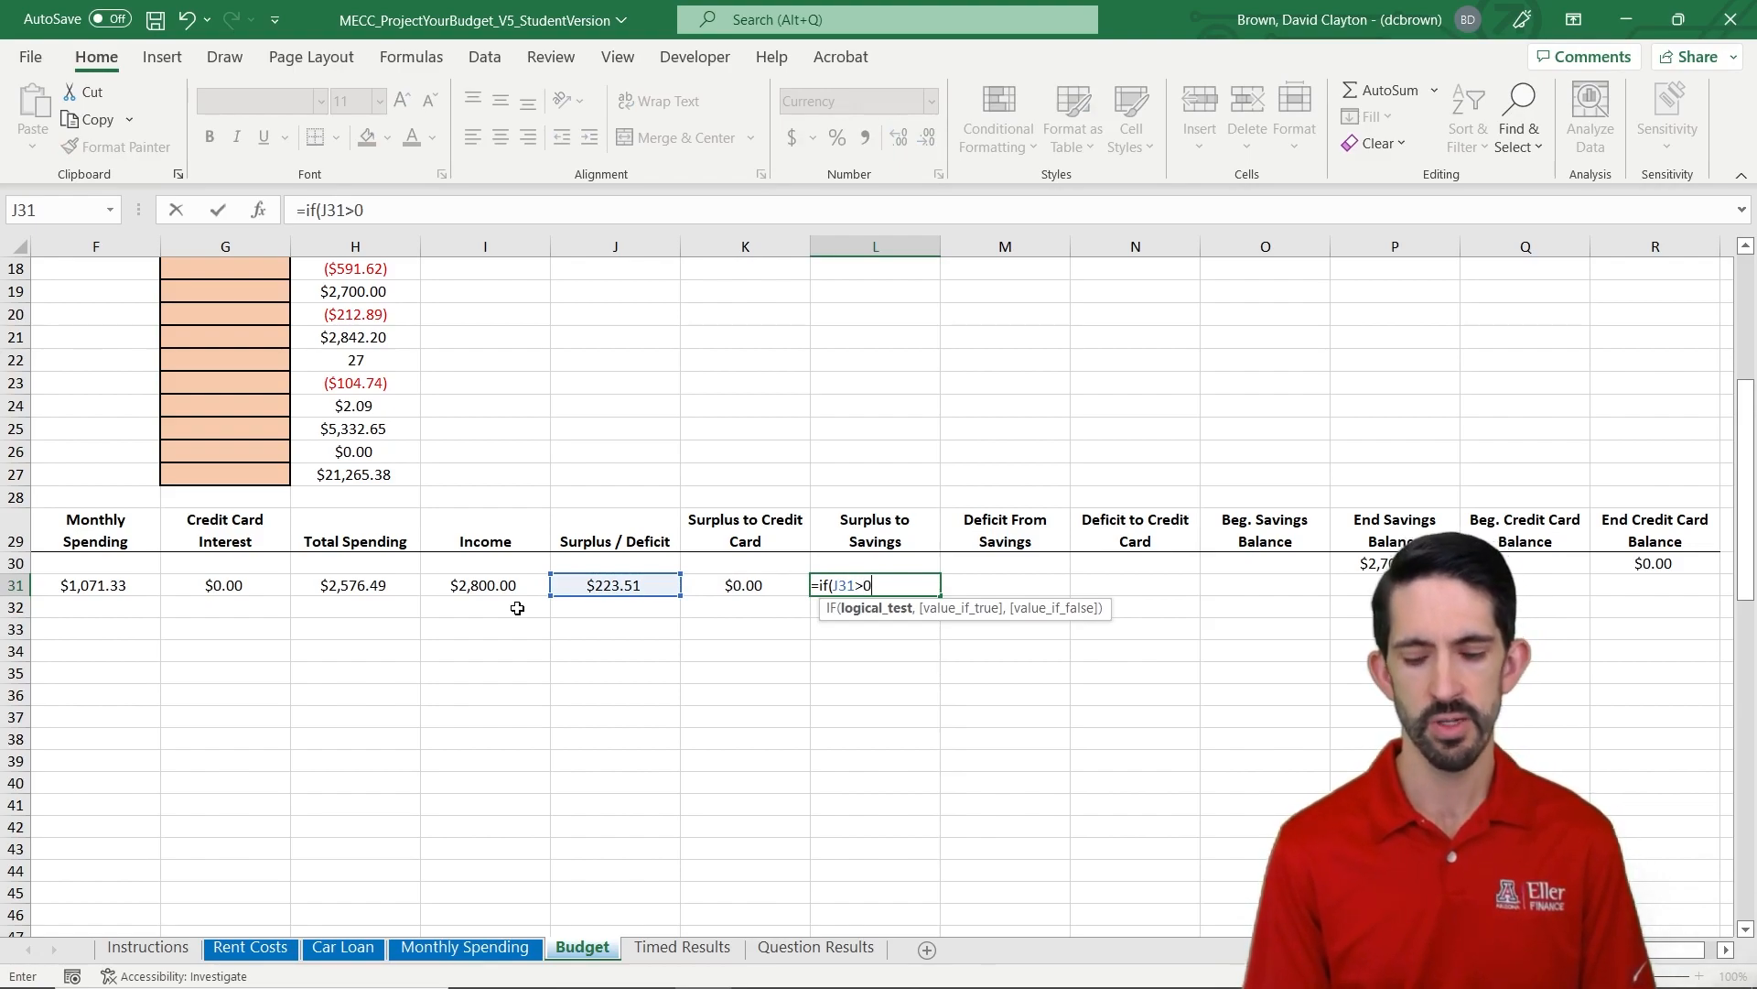
type(",")
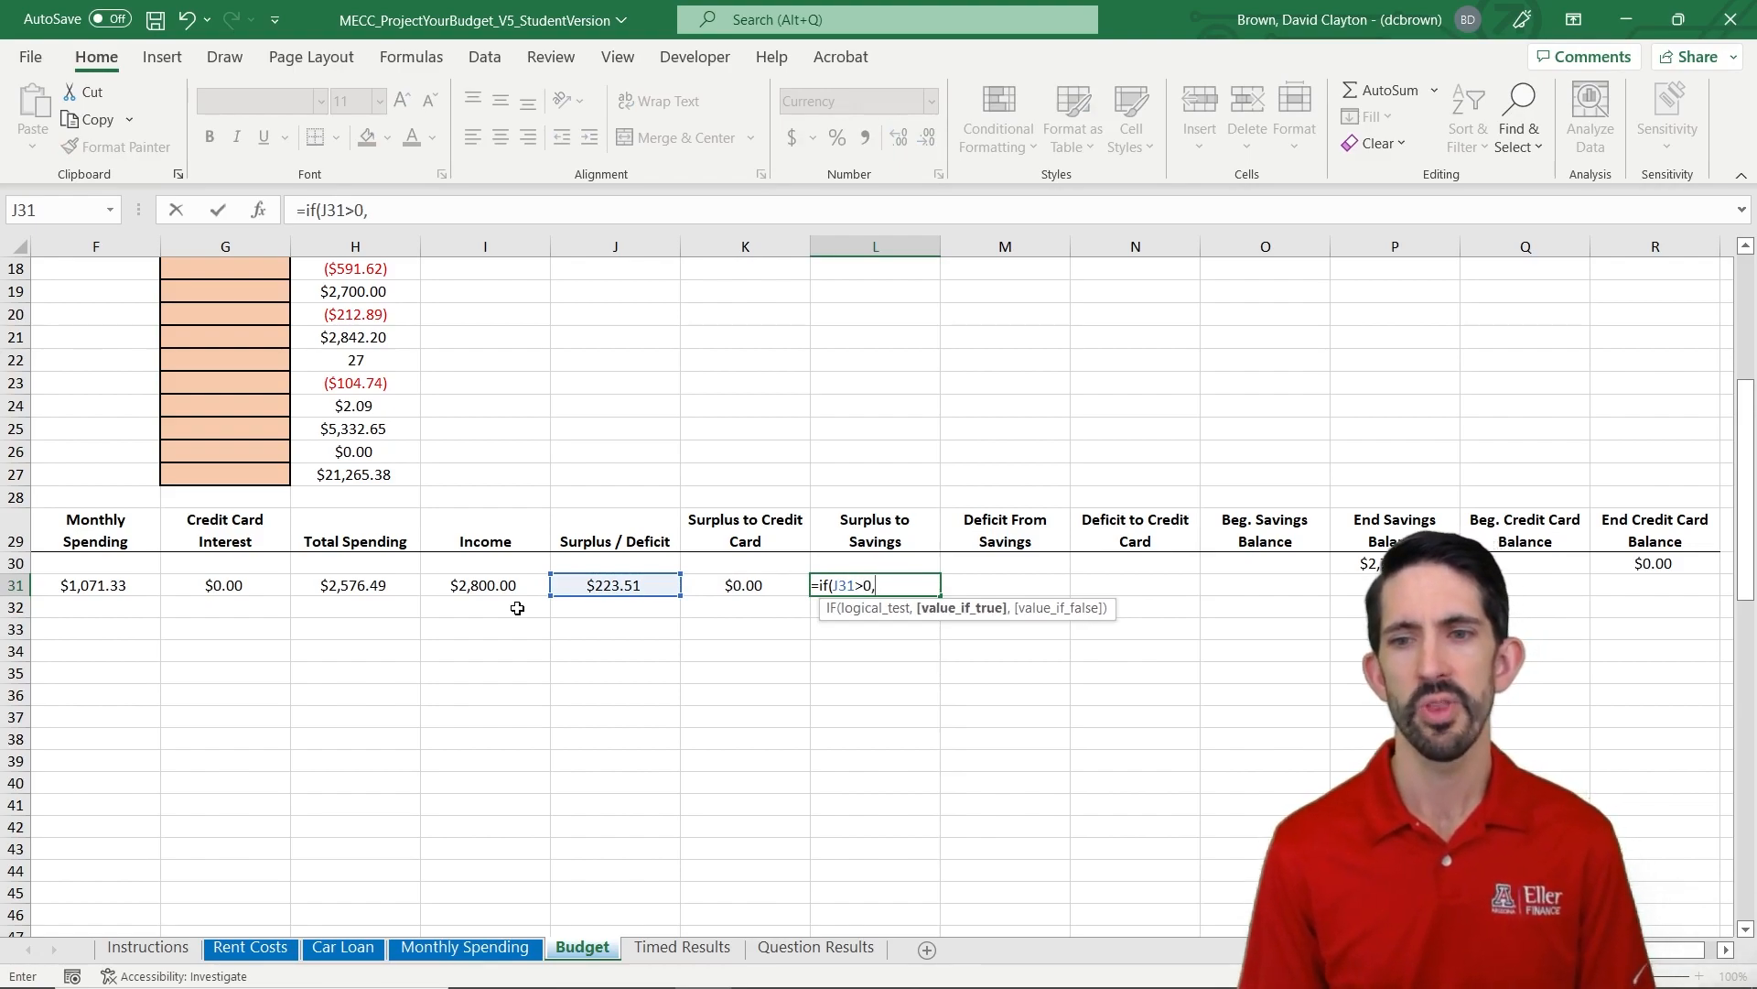
key("Left")
key("Left")
type("-")
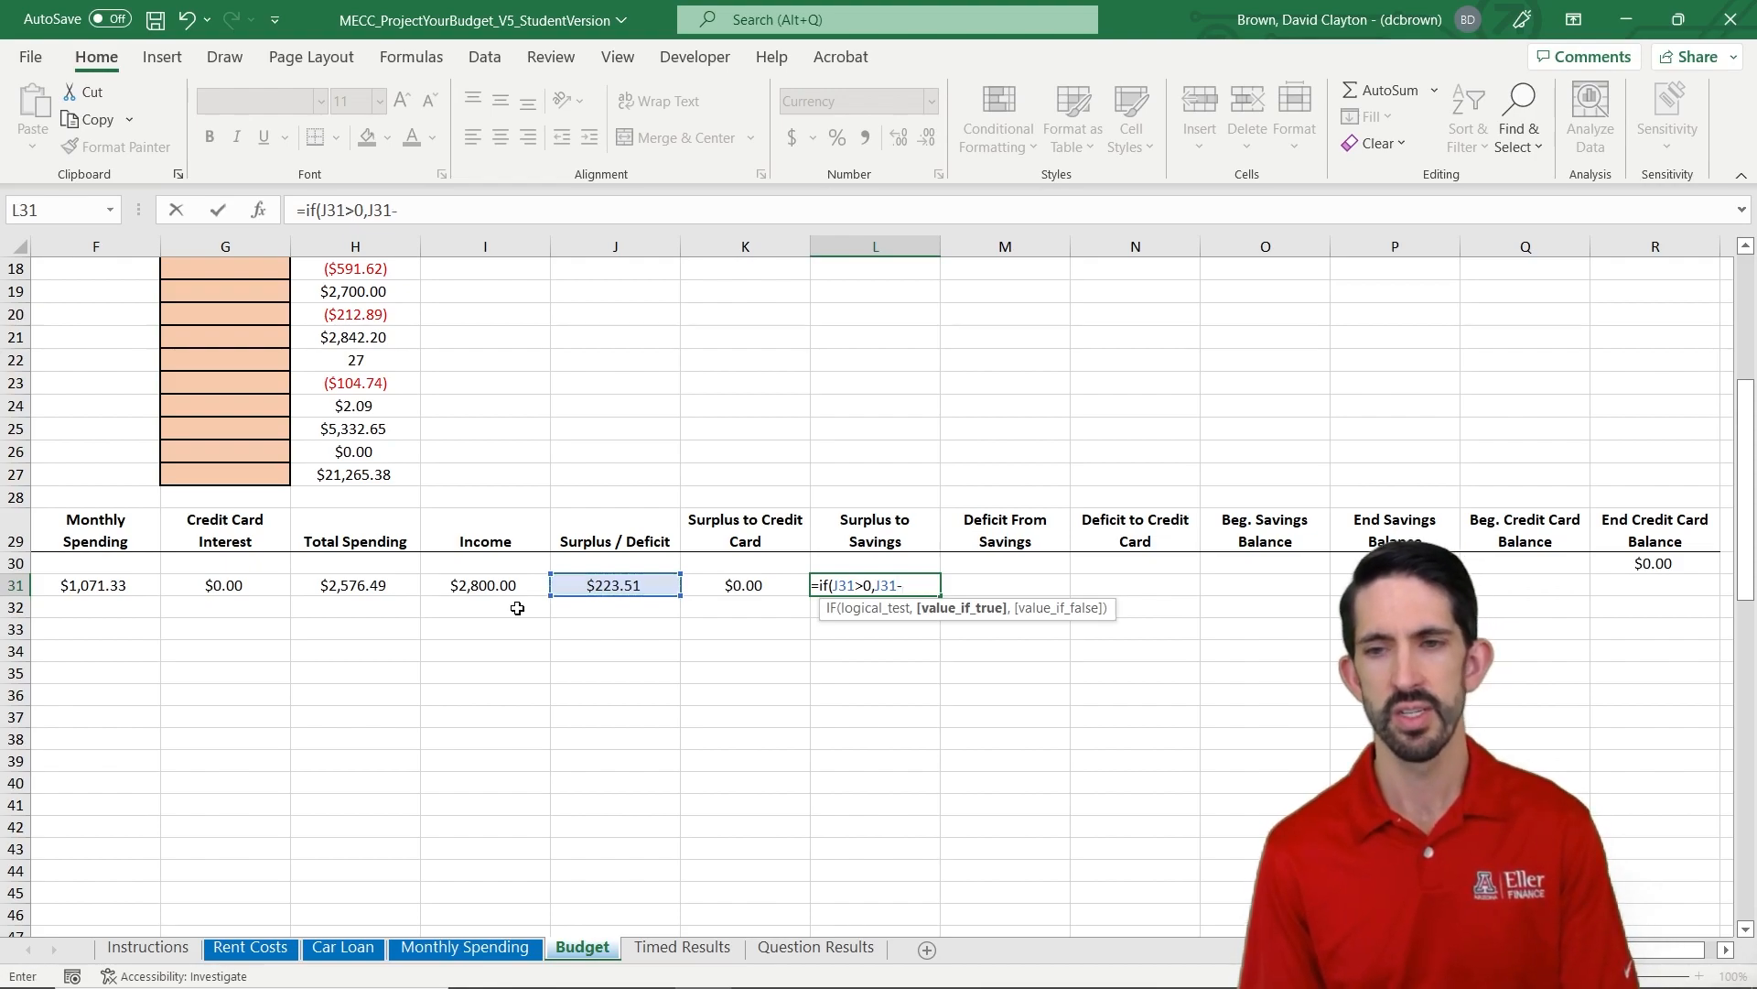
key("Left")
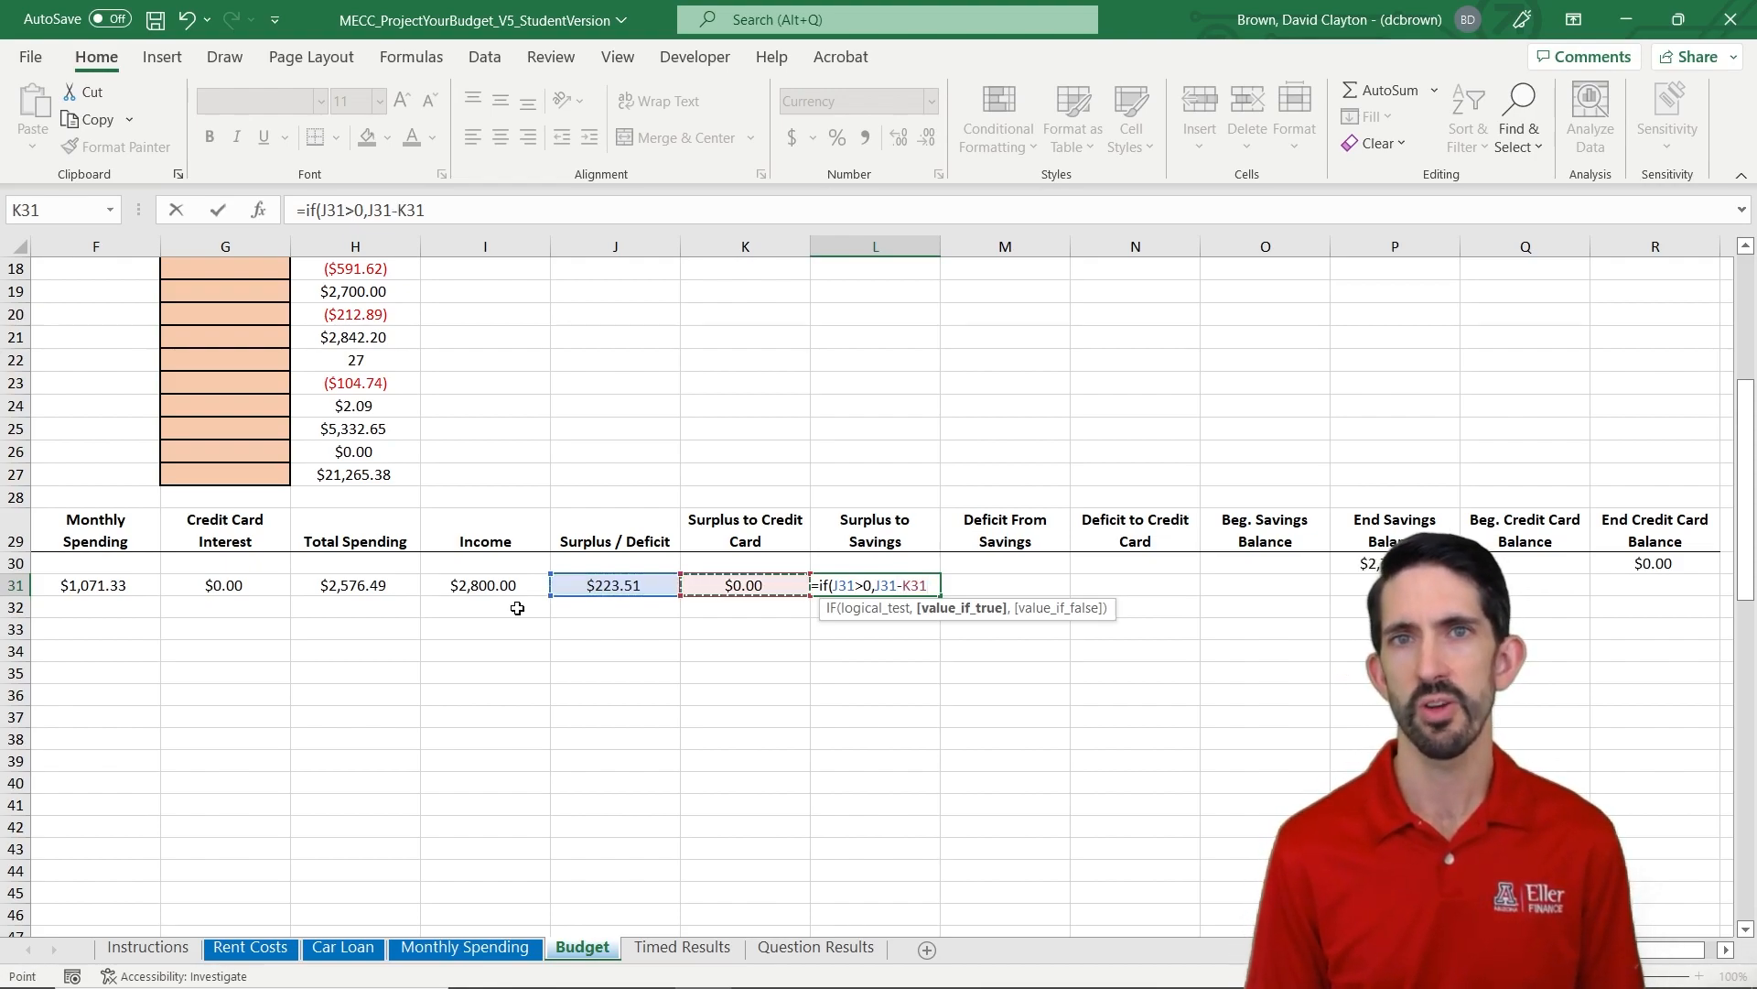
type(",0)")
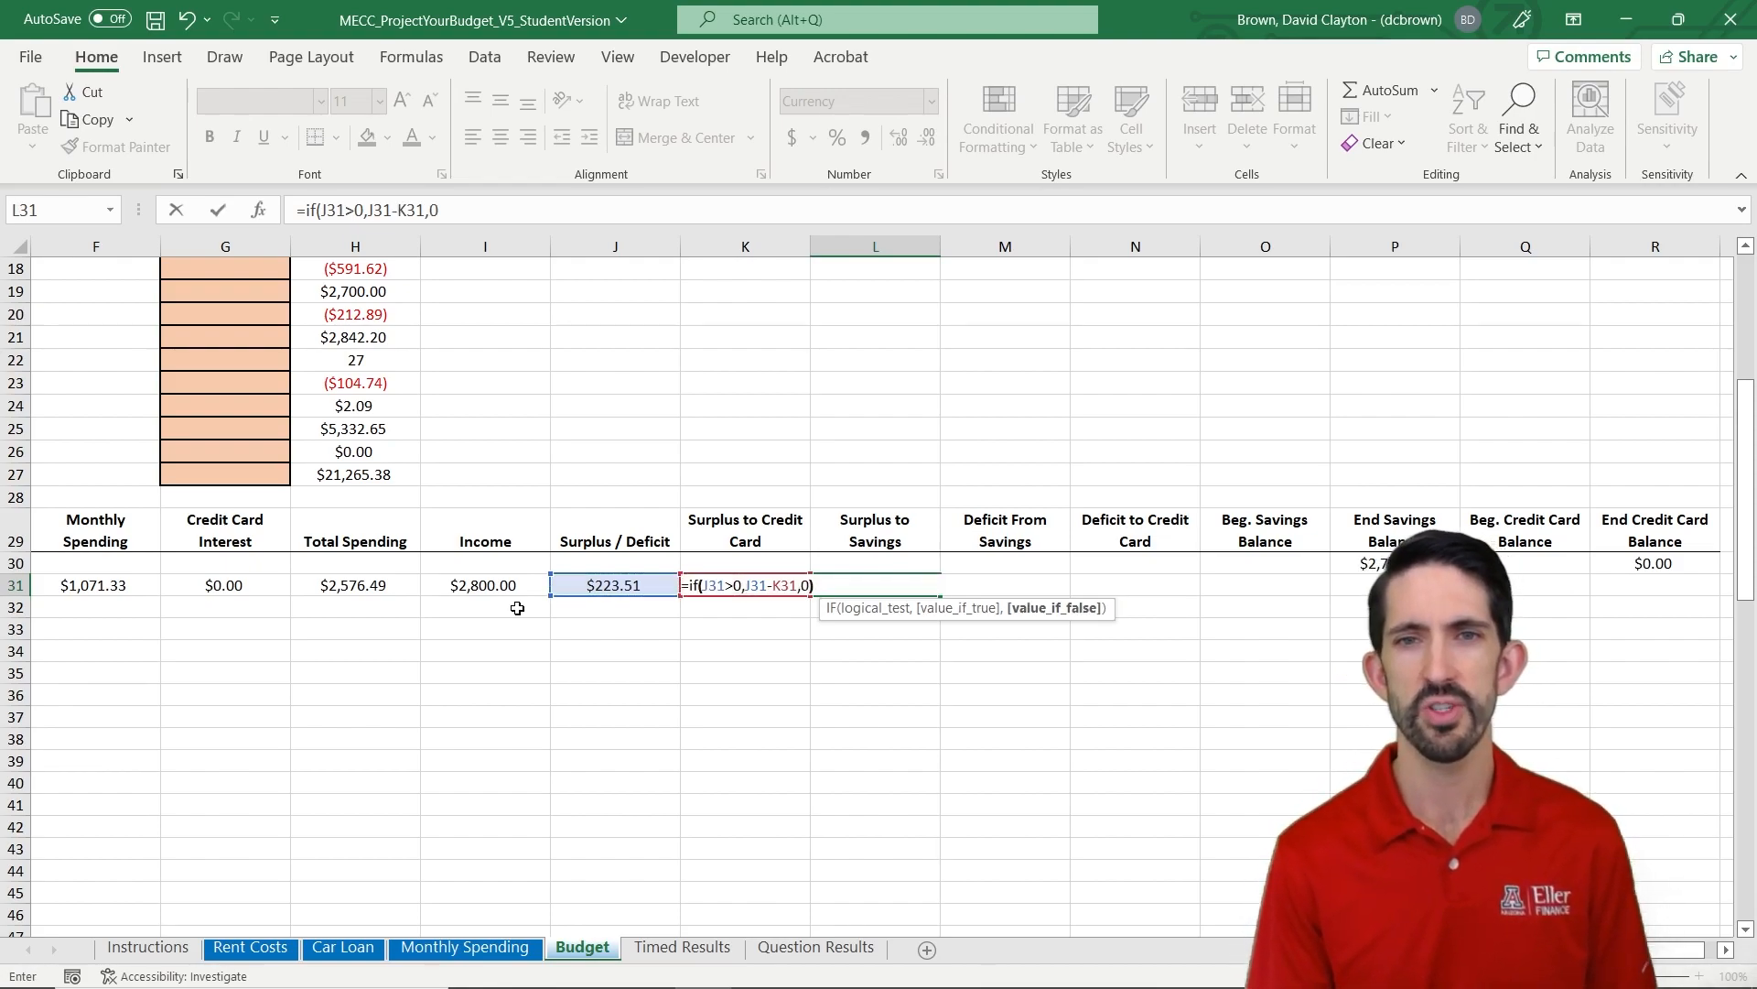
key("ctrl+Return")
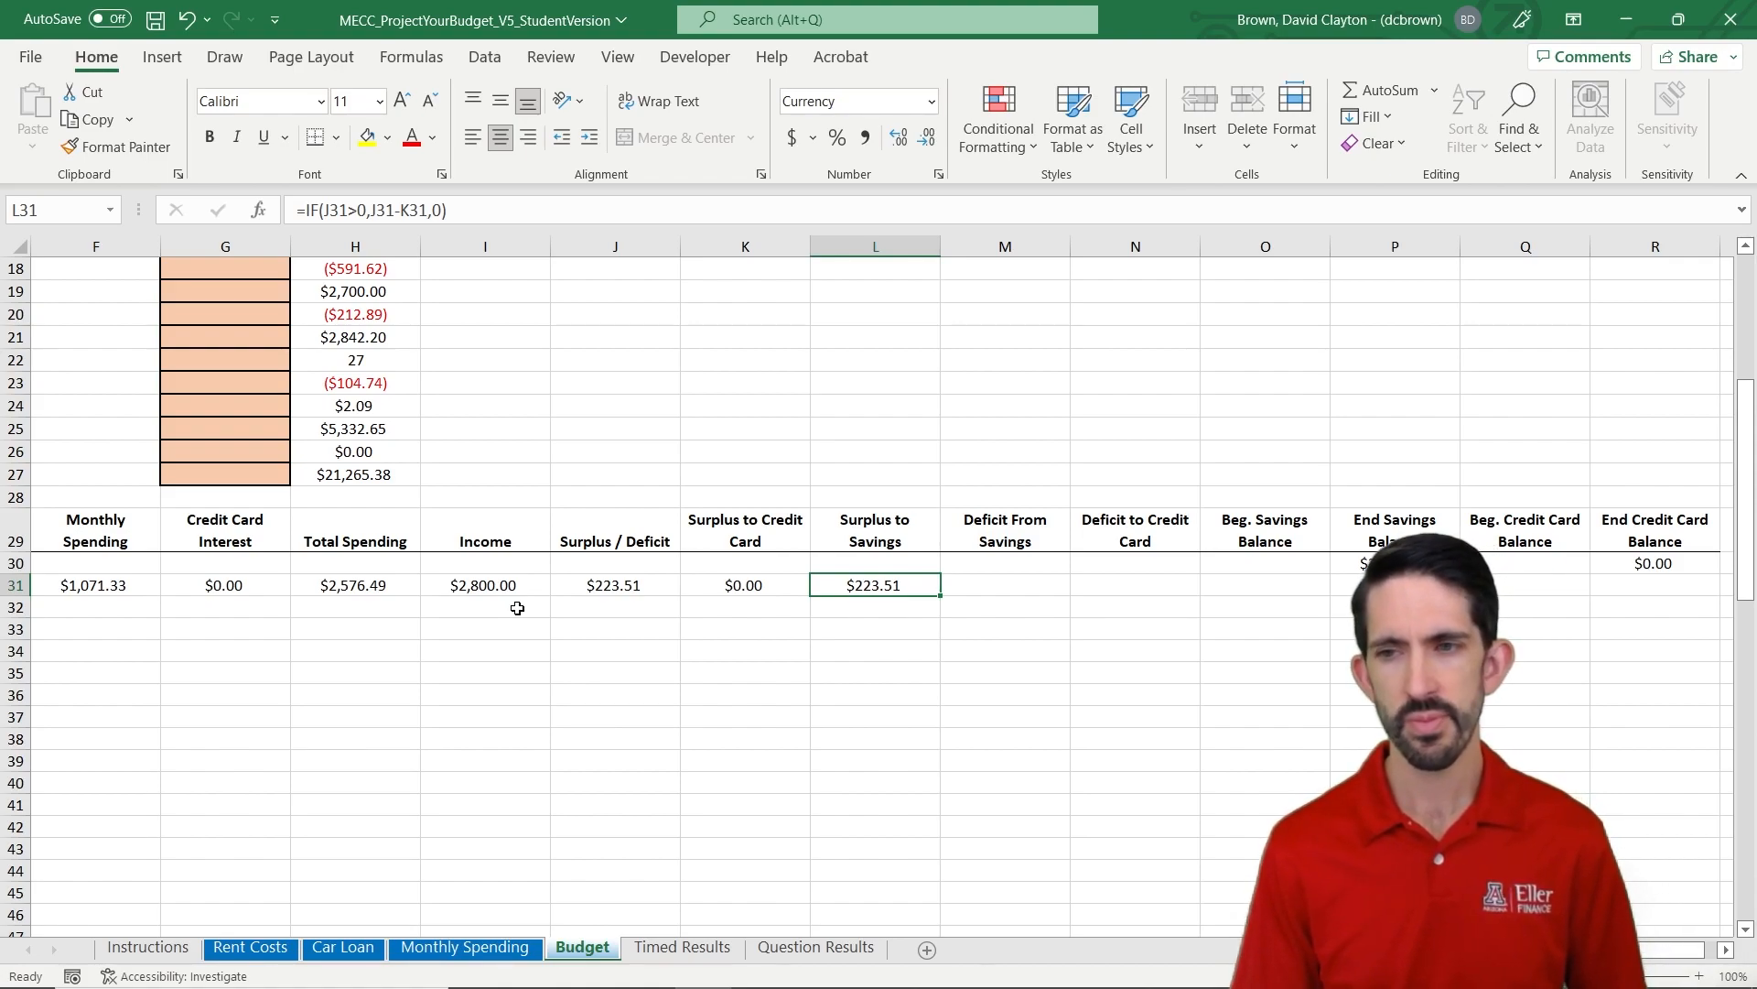
- Calculate the month 1 Deficit From Savings in M31 from the deficit and prior ending savings balance with =IF(J31<0,IF(P30>0,MIN(-J31,P30),0),0)
key("Right")
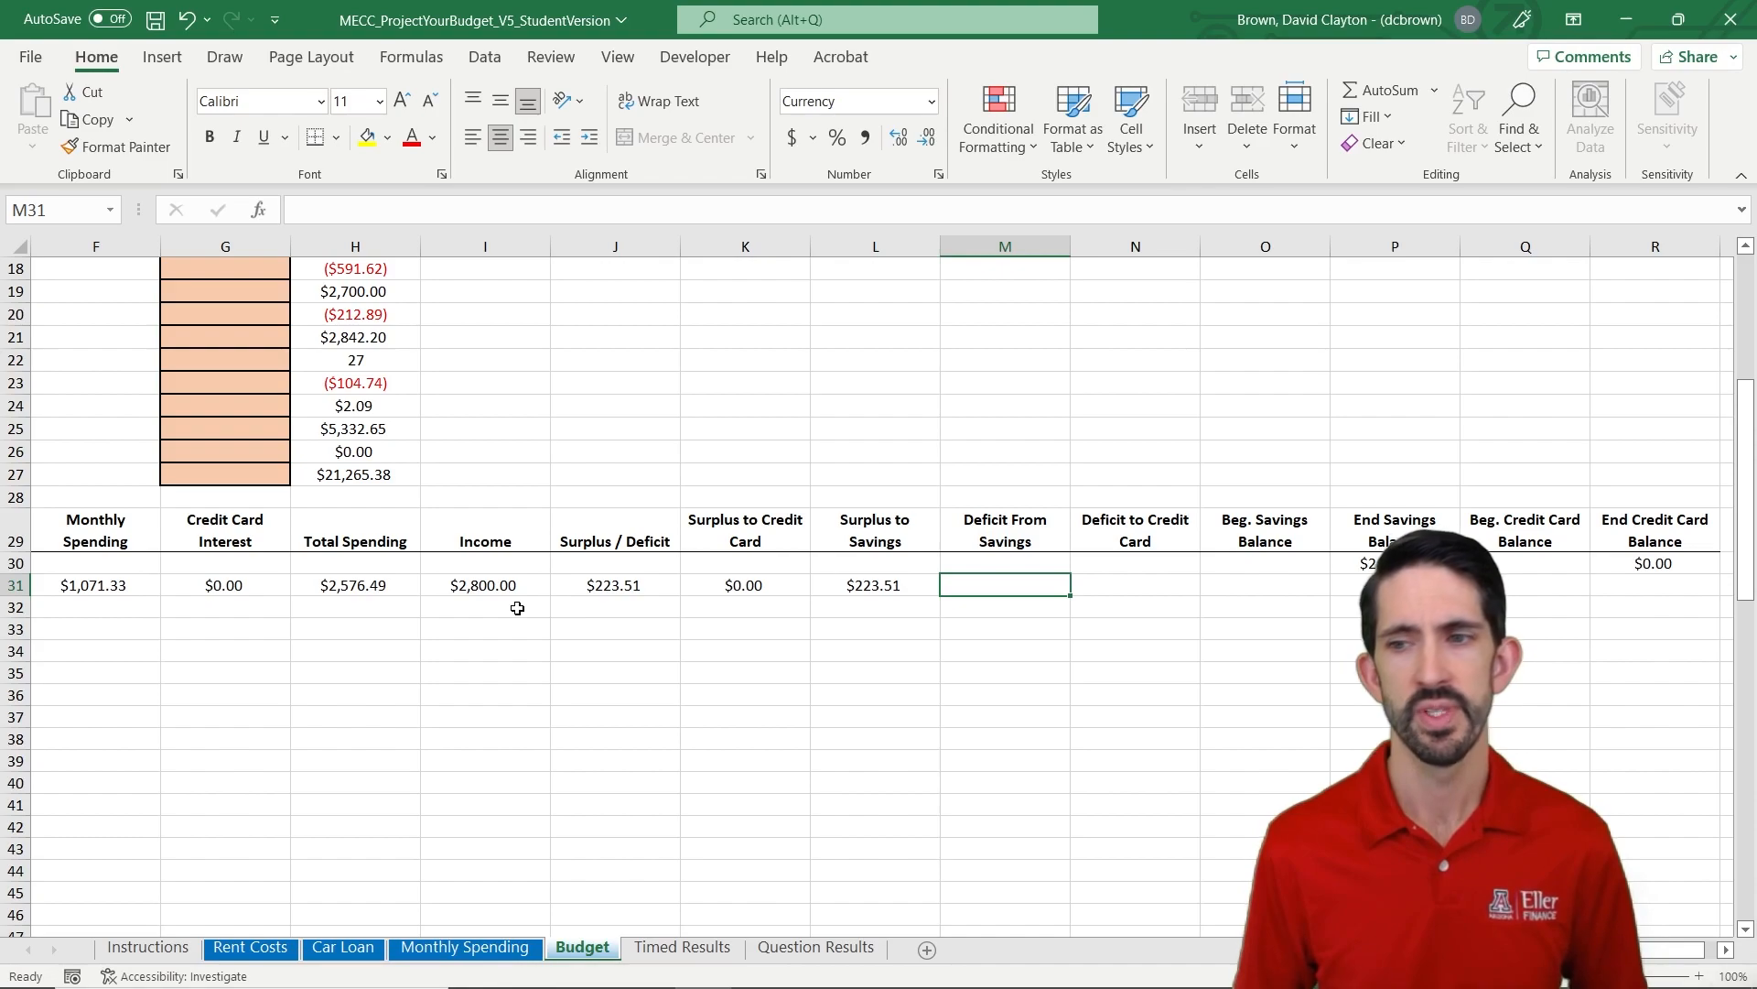
type("=if(")
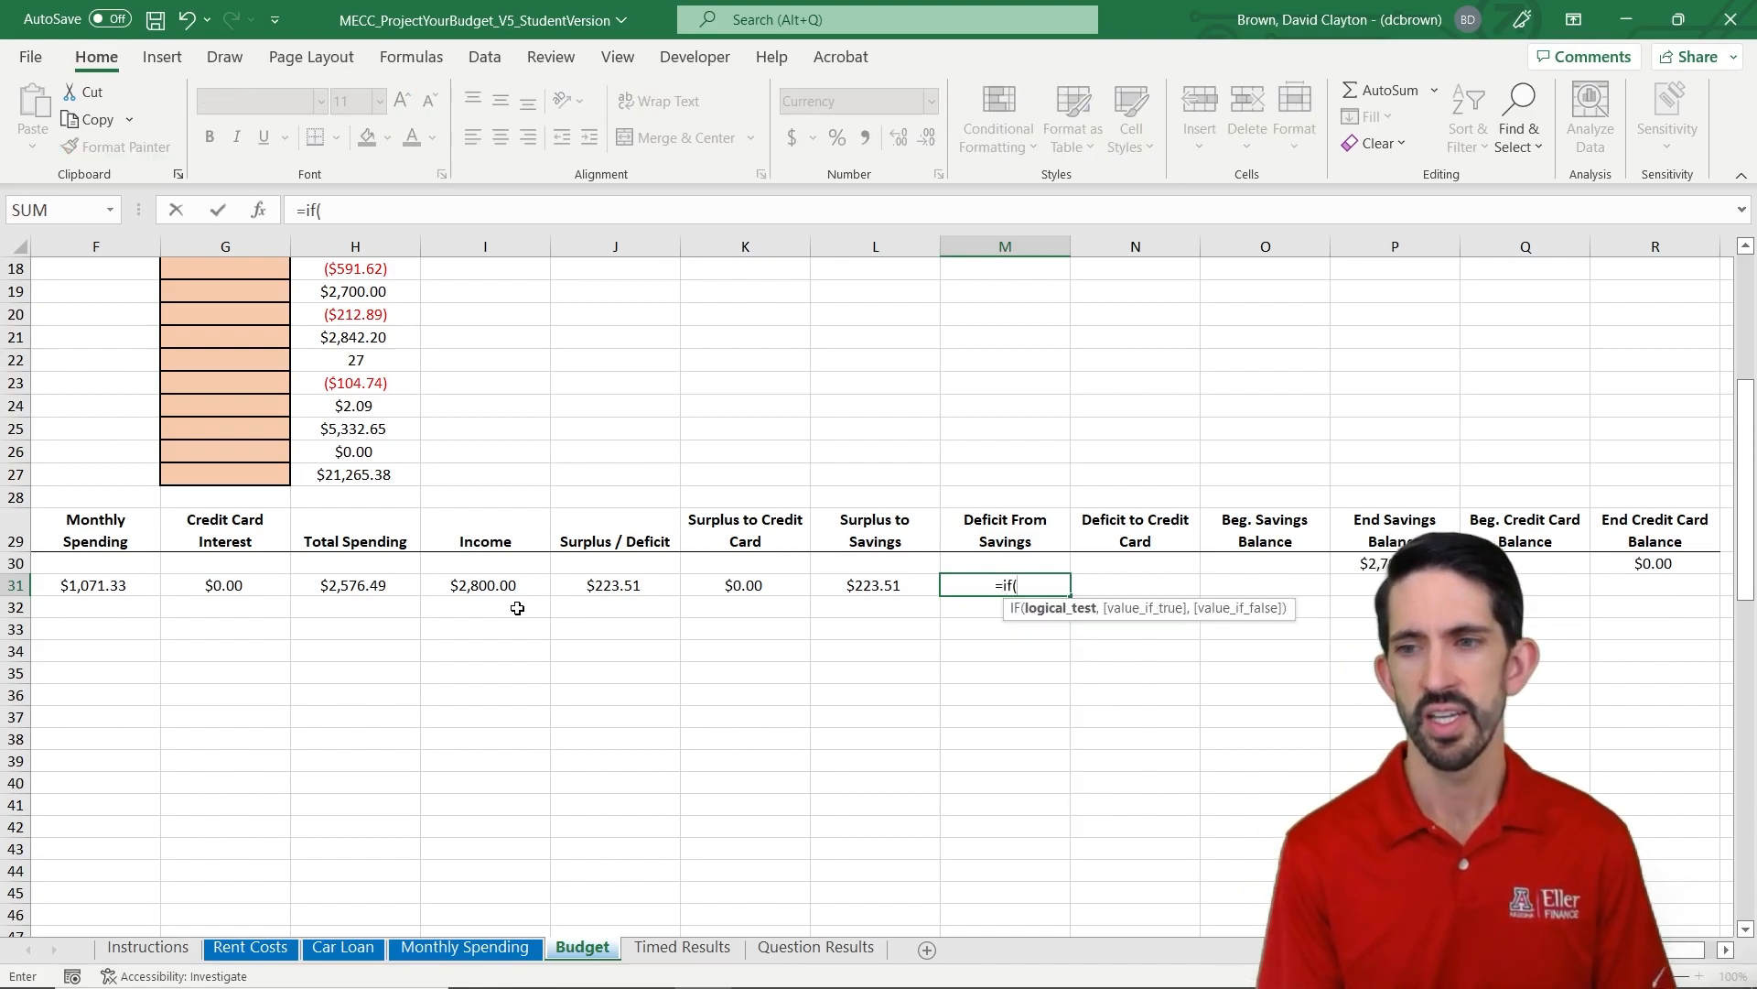
key("Left")
key("Left")
key("Left")
type("<0")
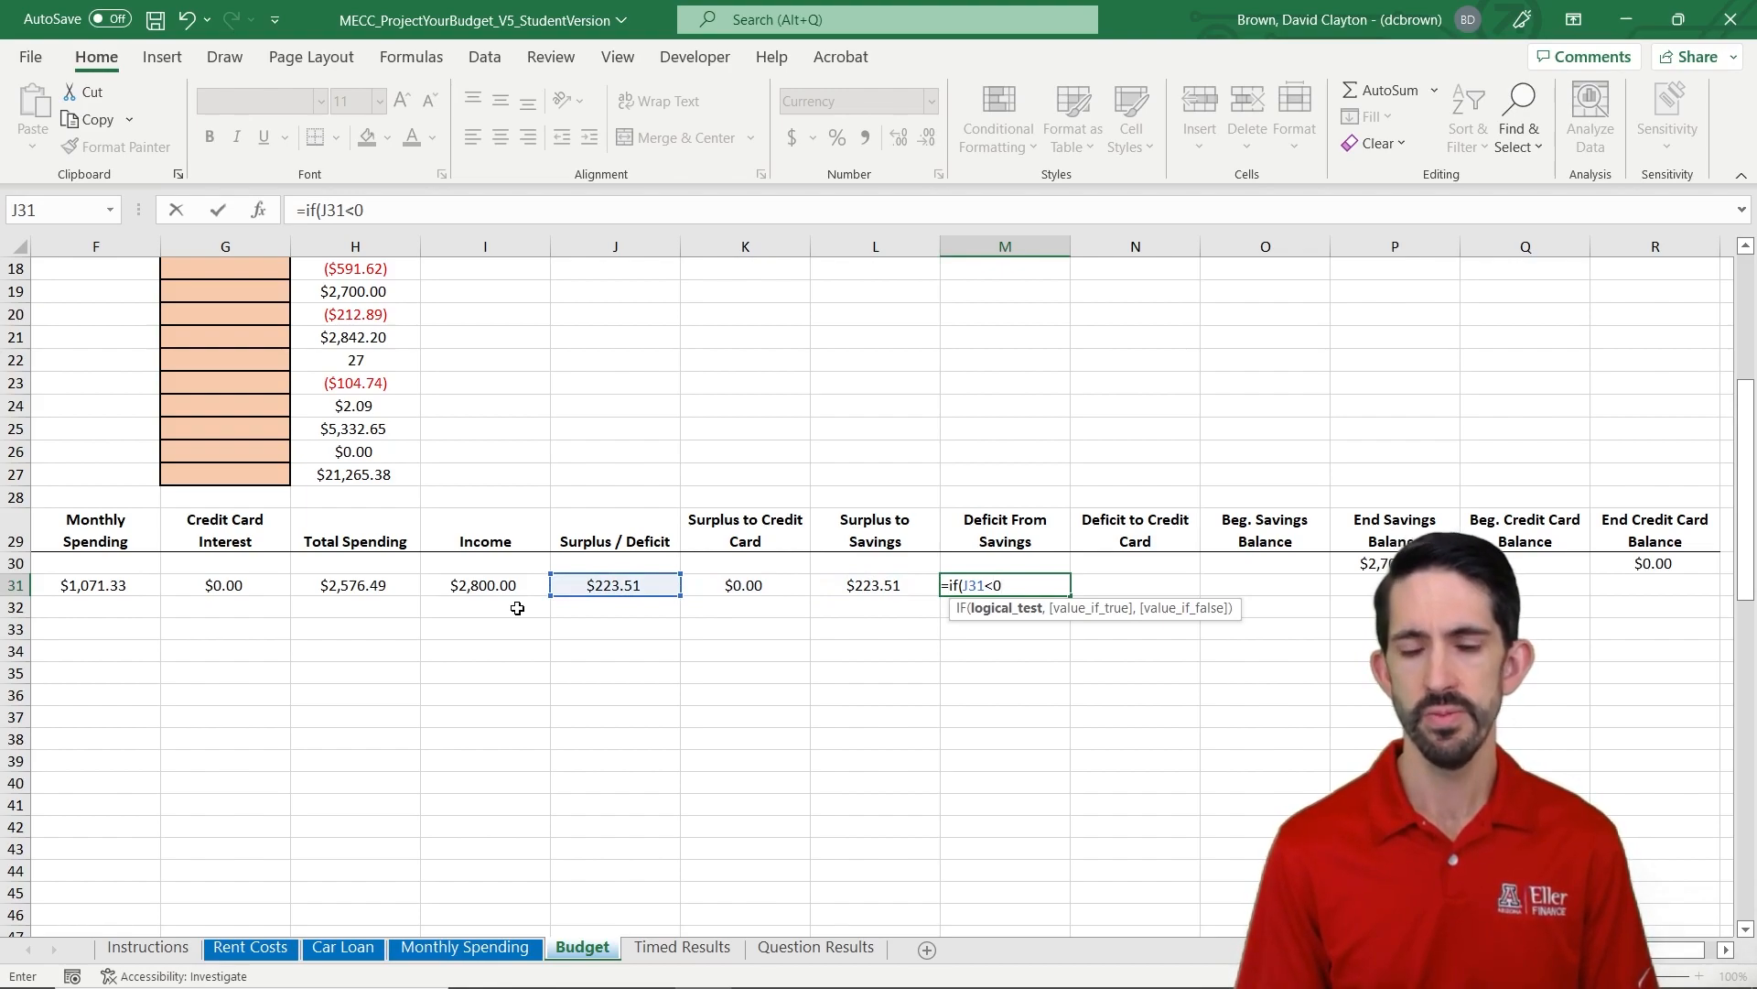
type(",if(")
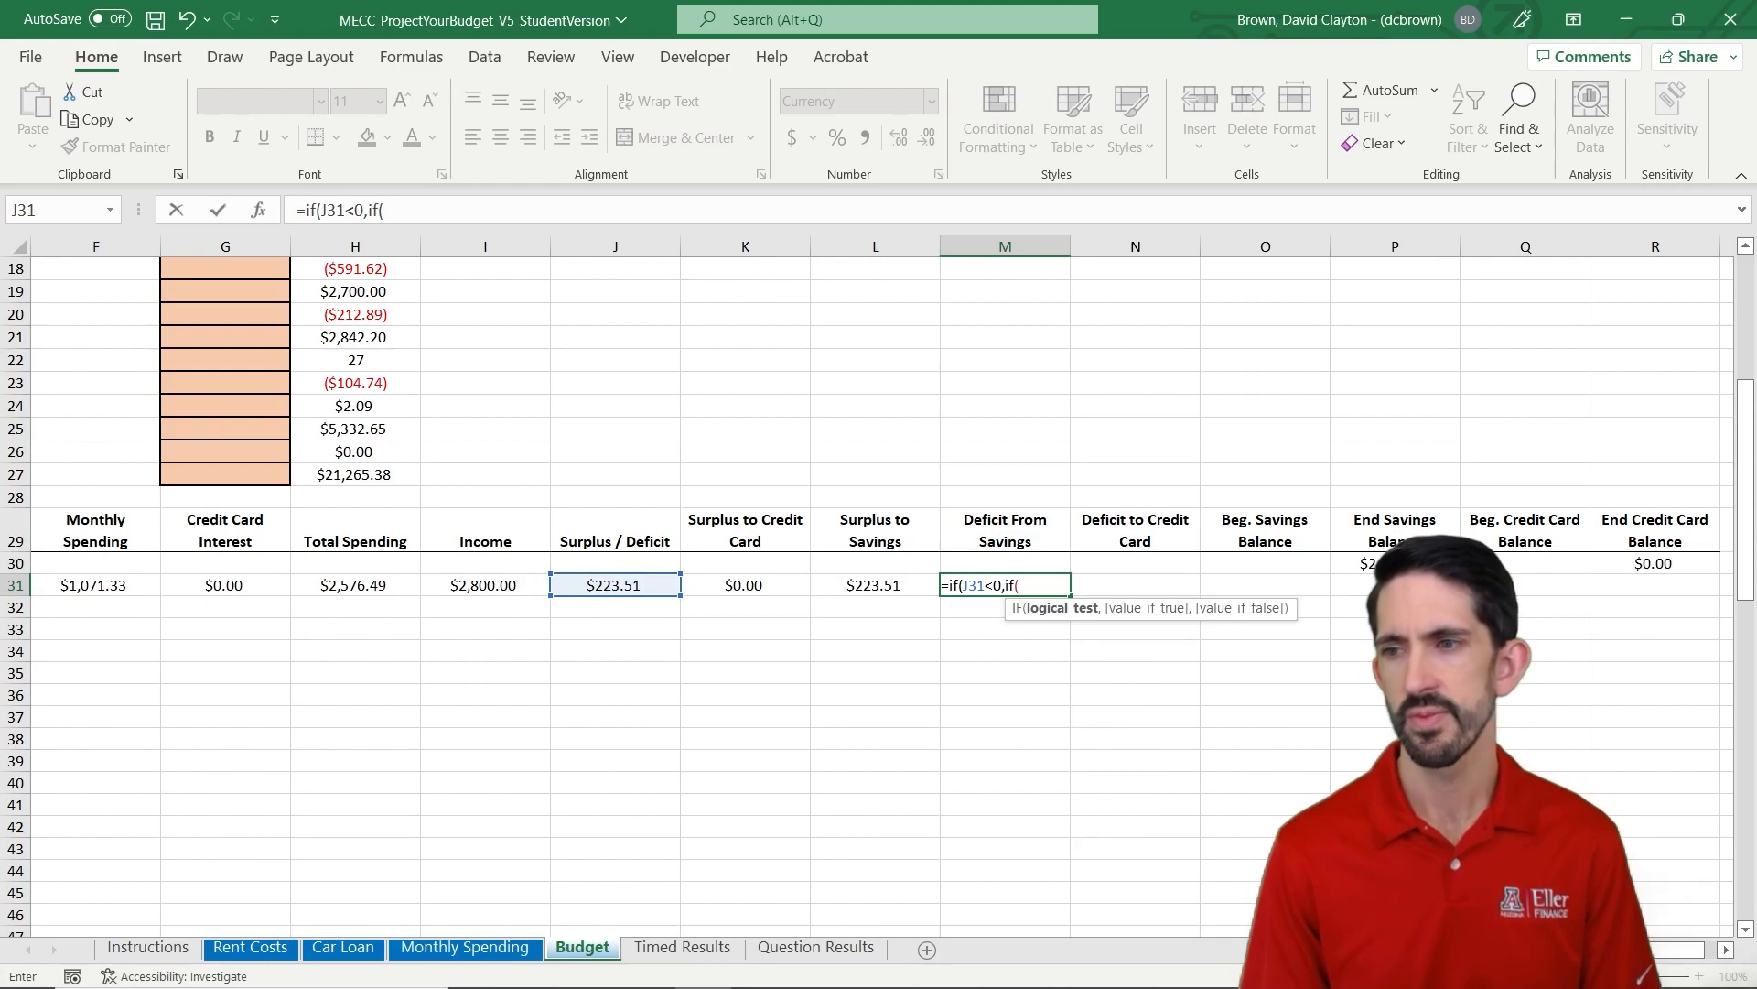
left_click(1363, 563)
type(">0")
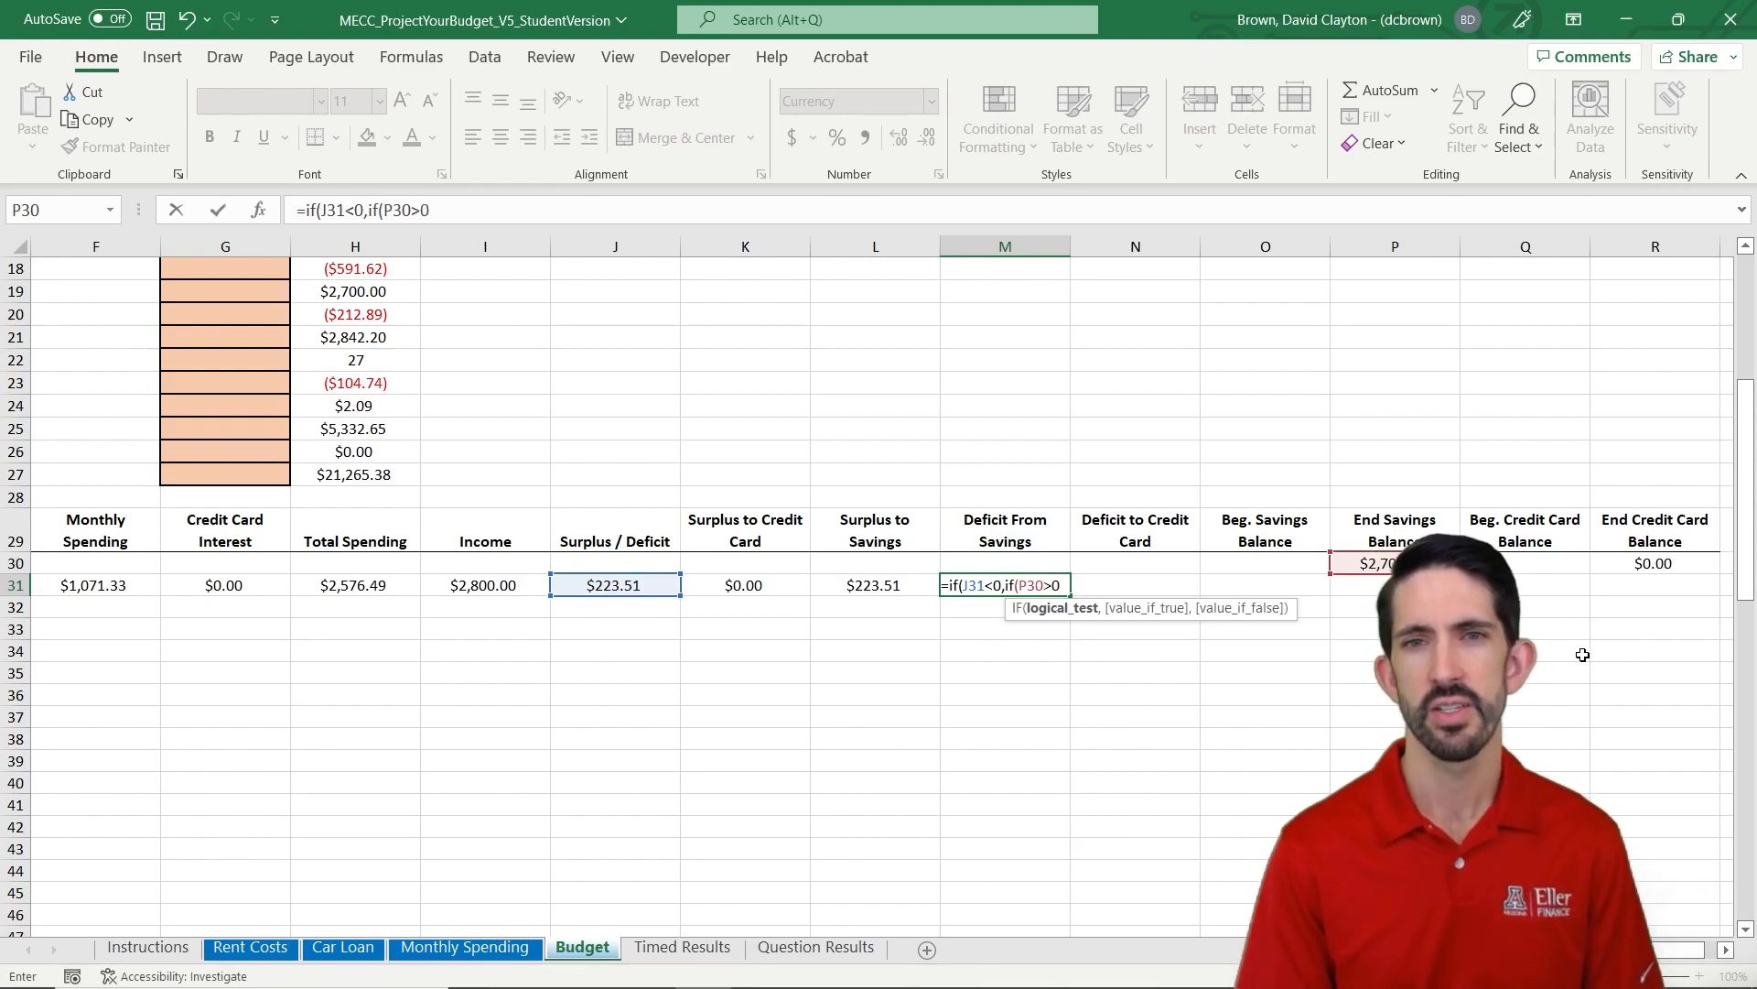
type(",")
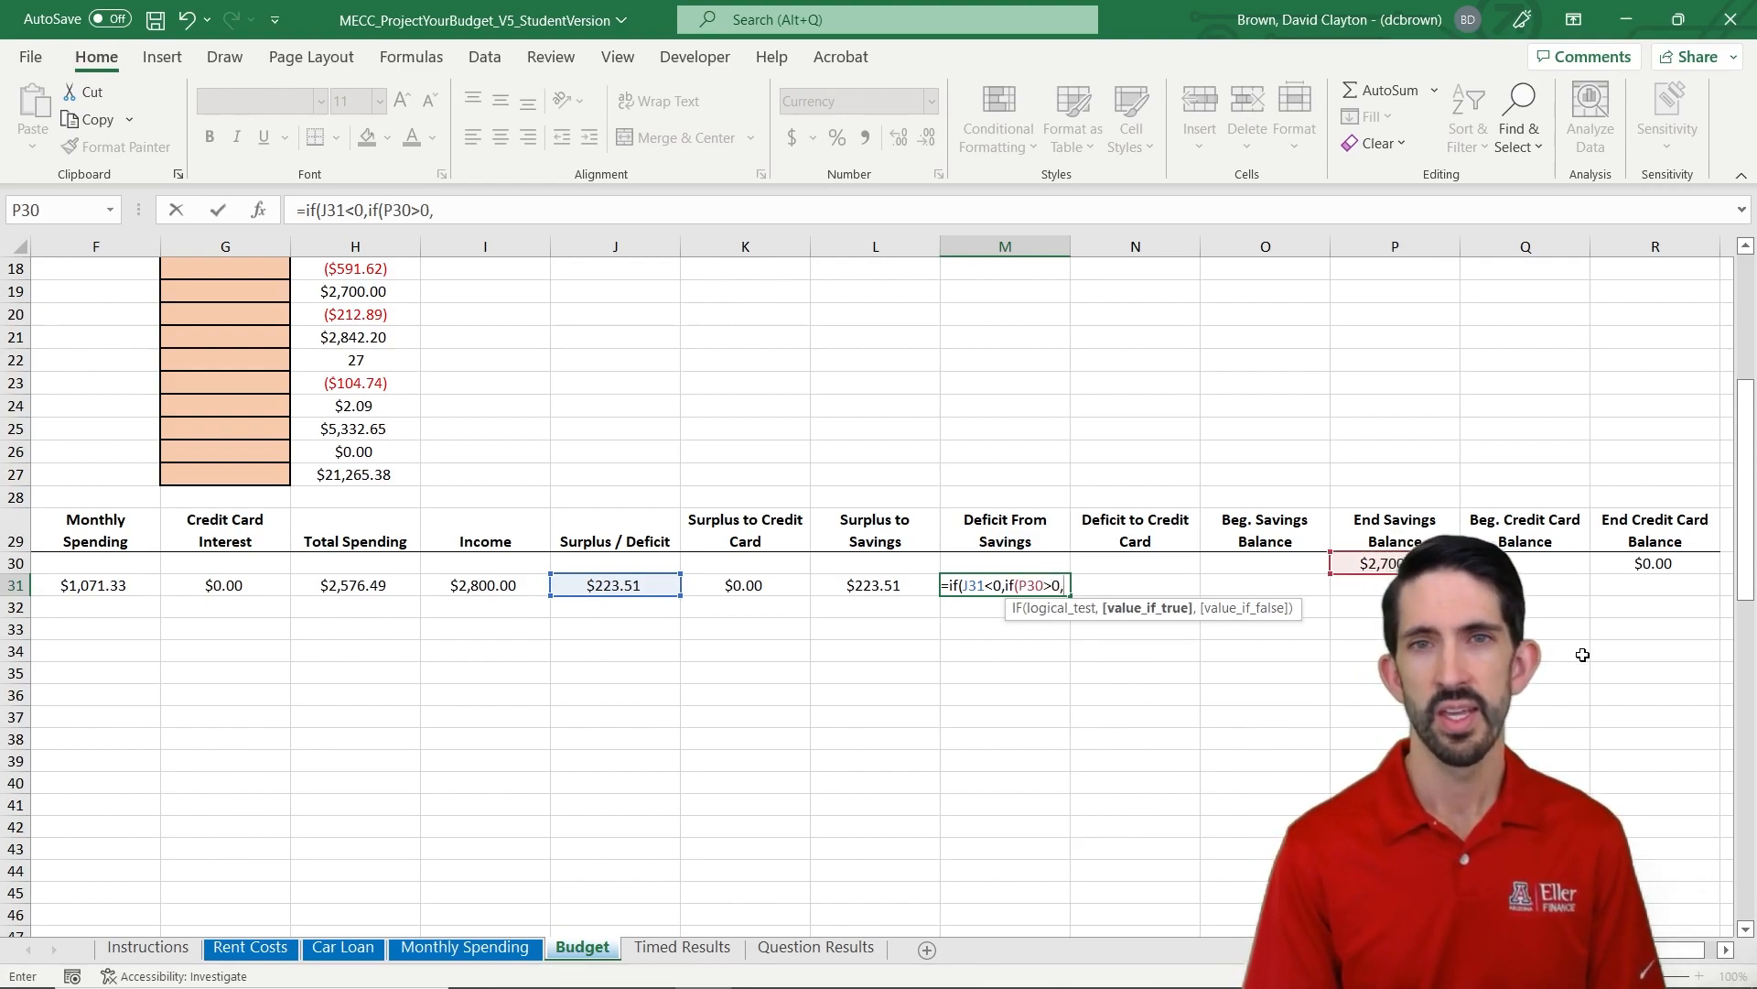
type("min(-")
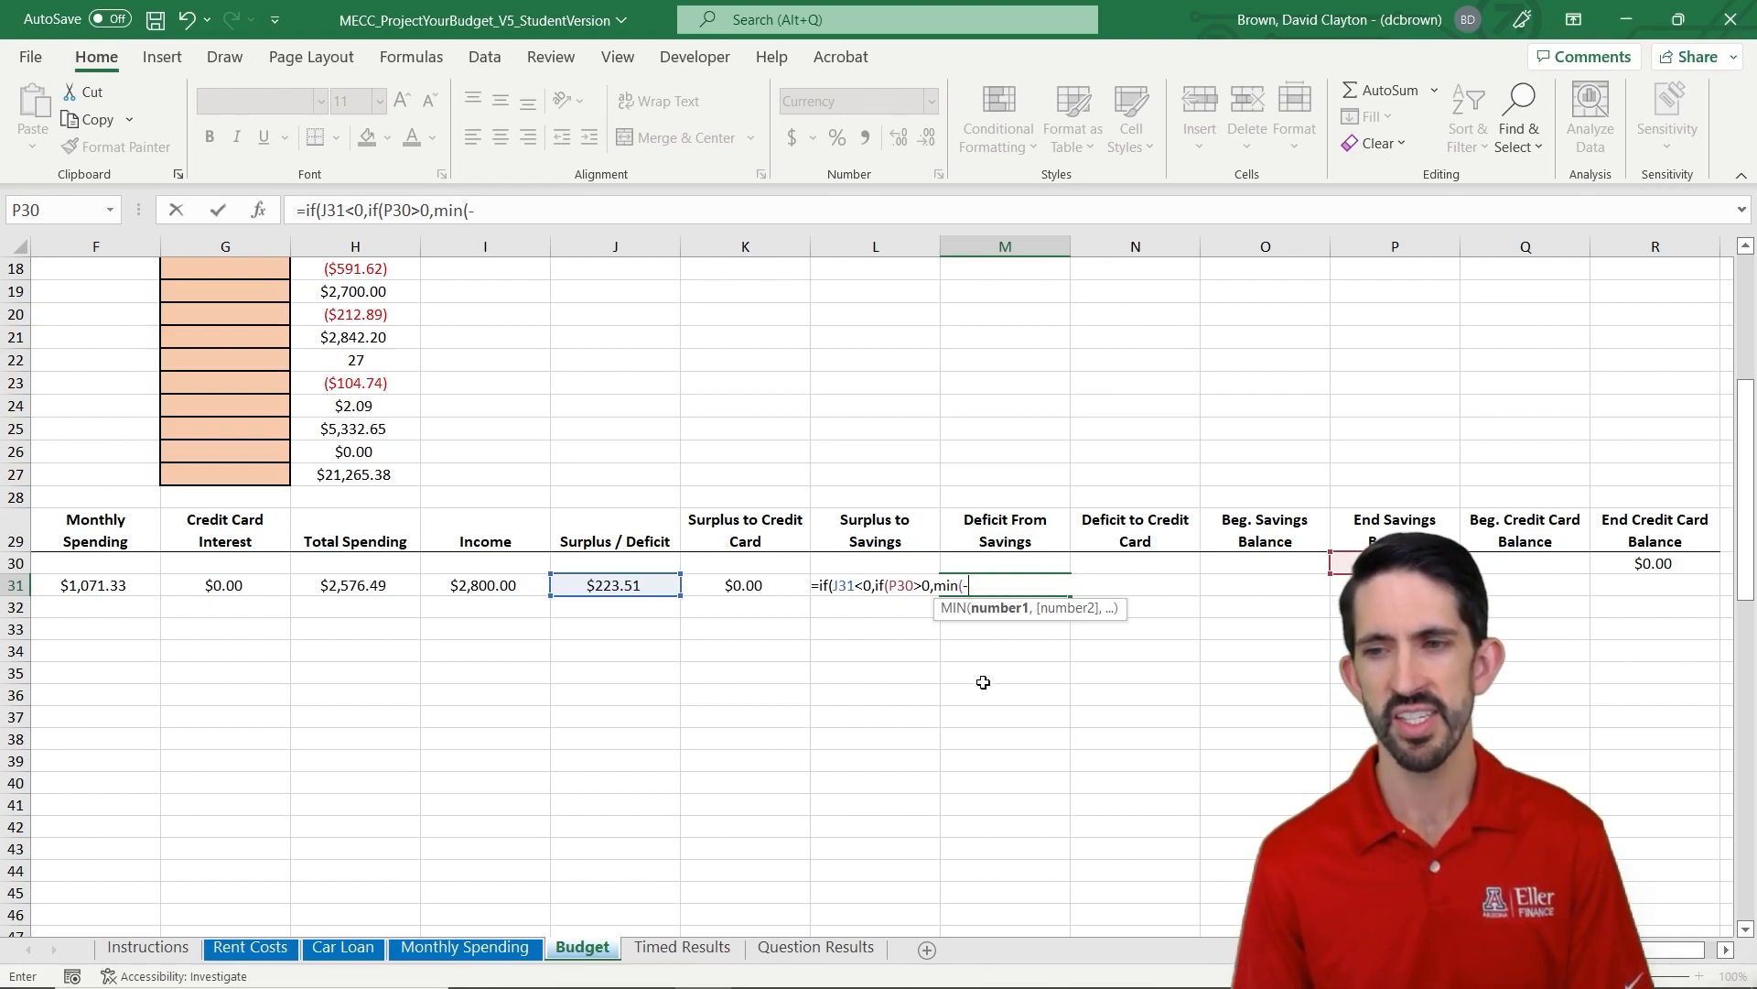
left_click(617, 586)
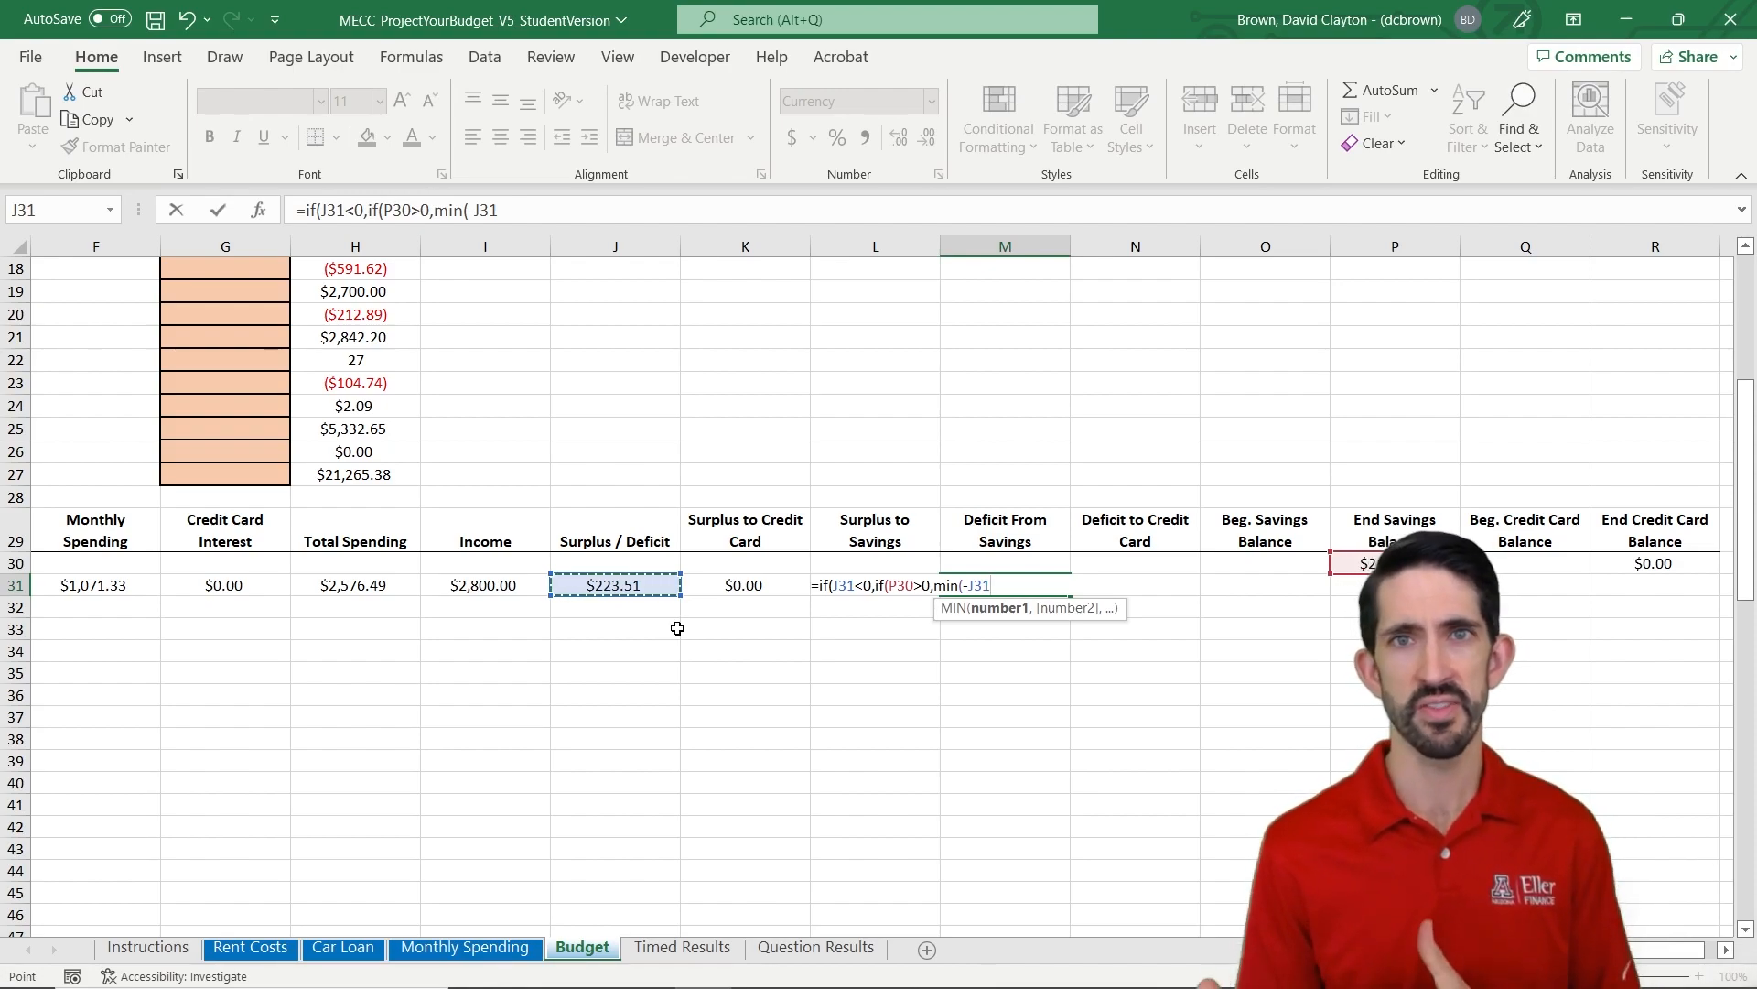
type(",")
left_click(1395, 564)
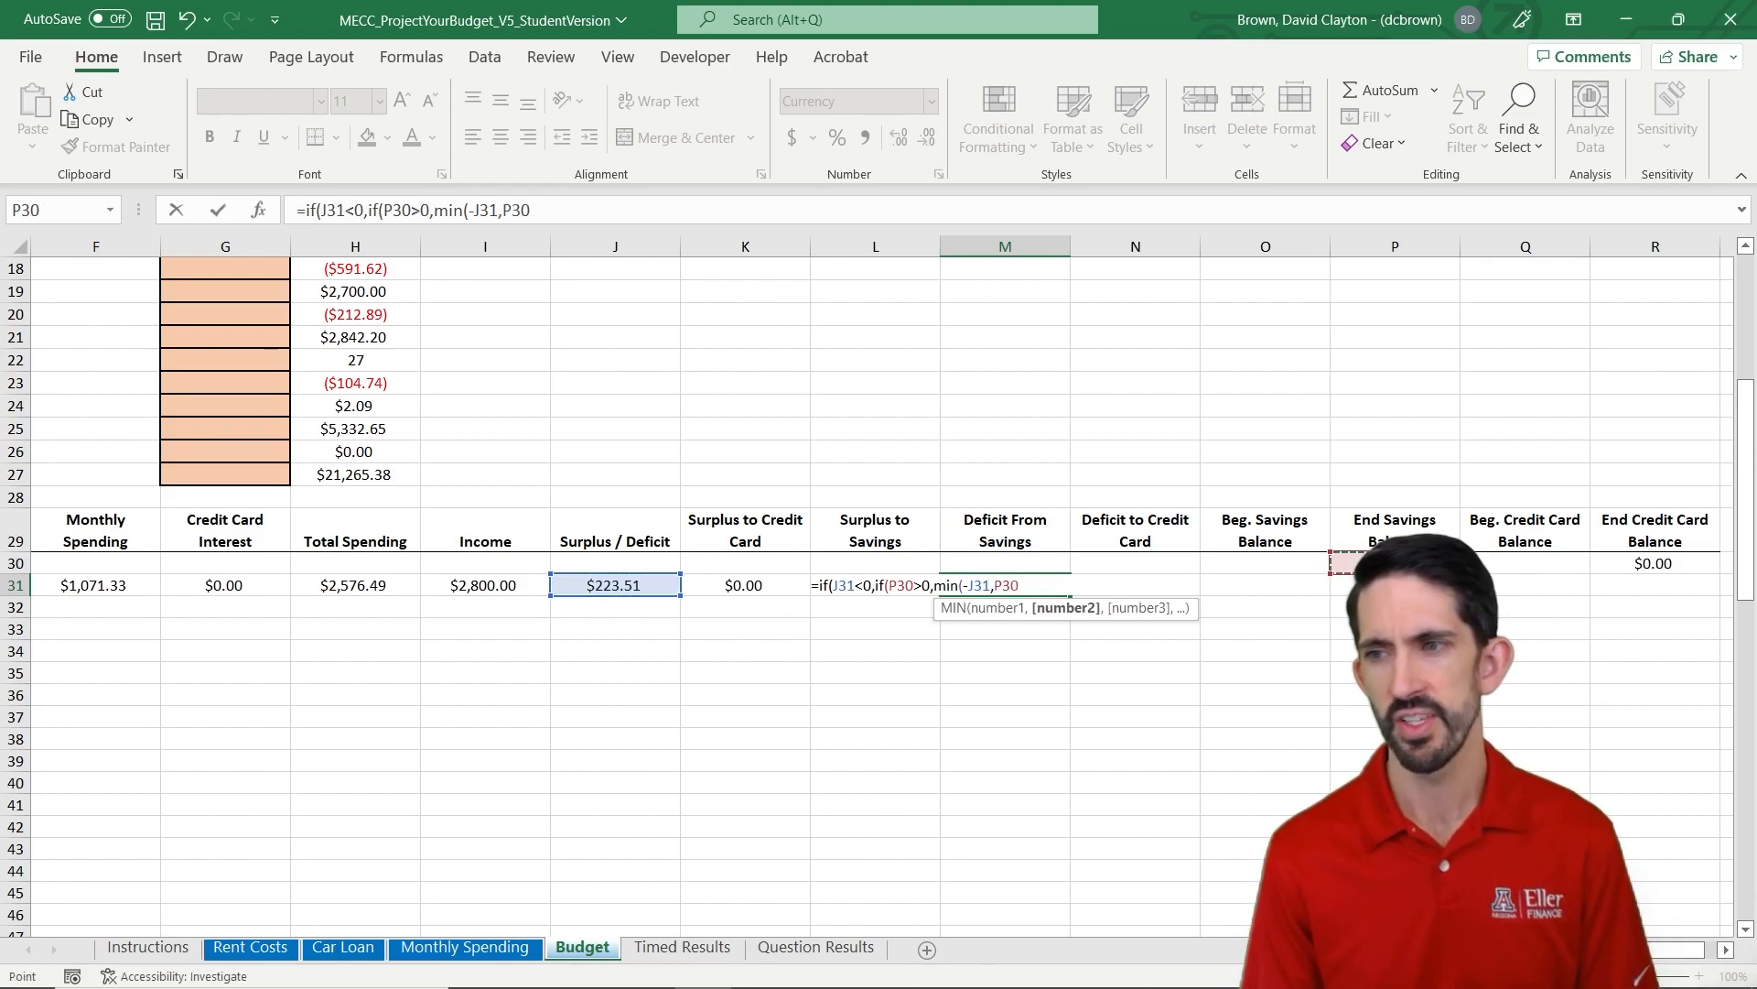
type("),")
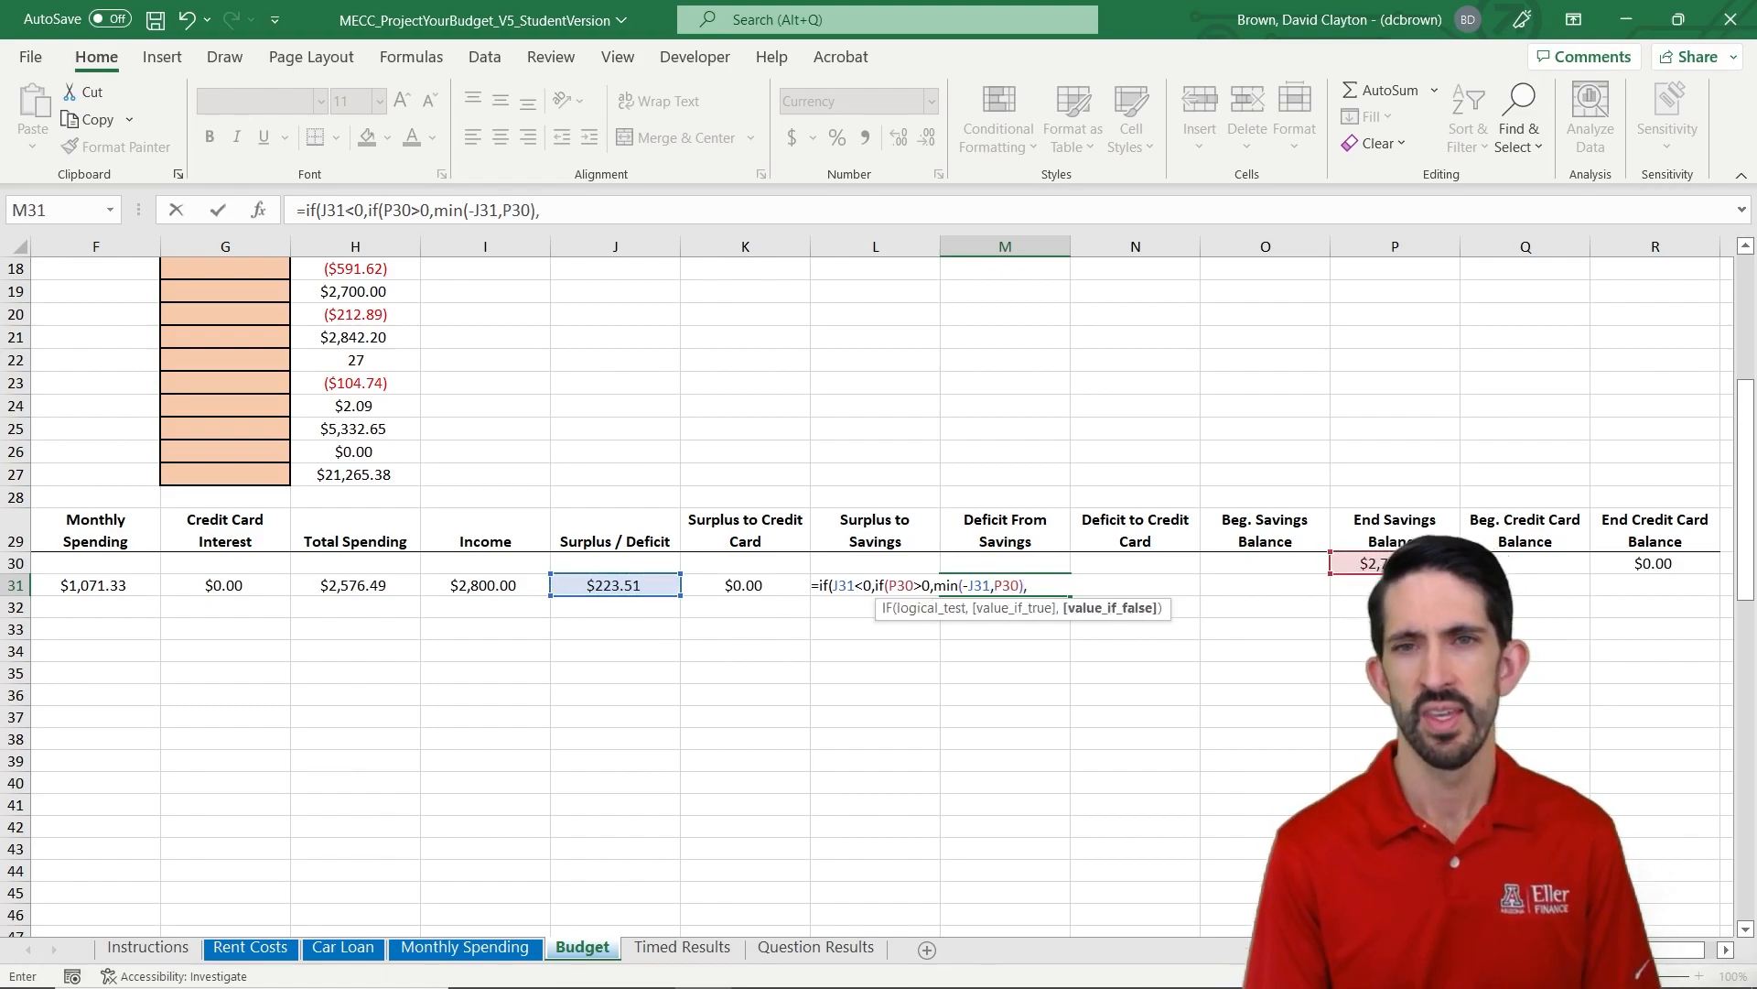
type("0")
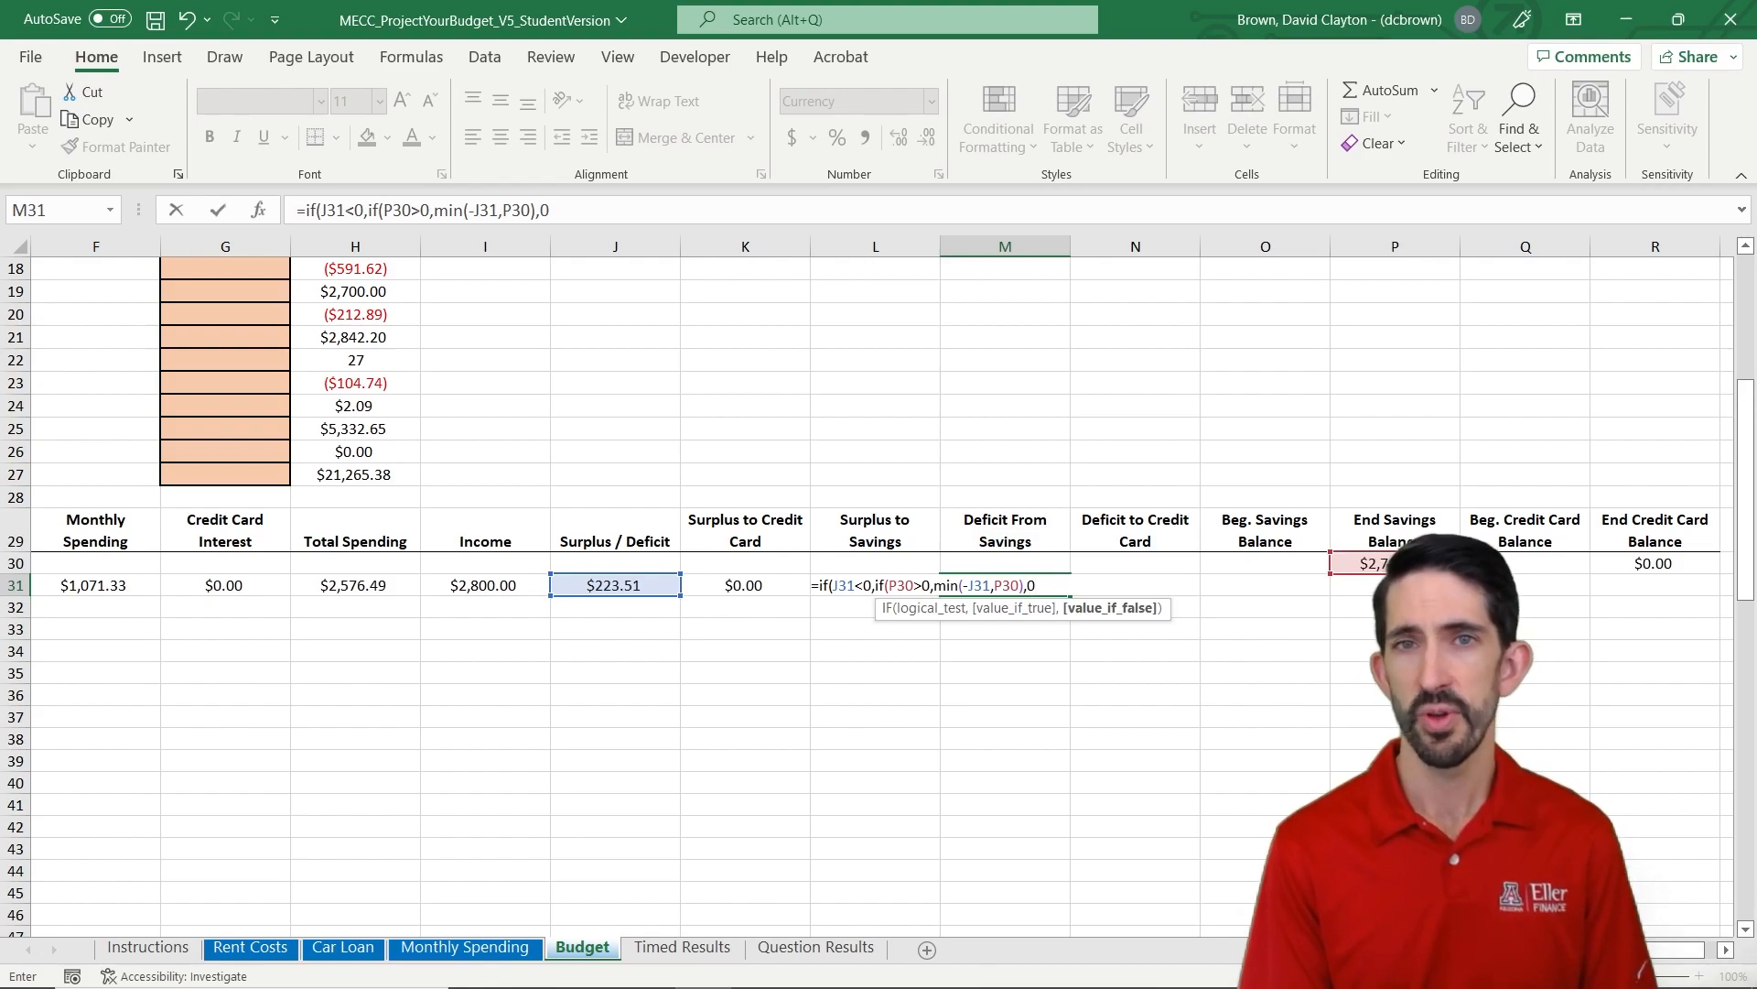
type("),0")
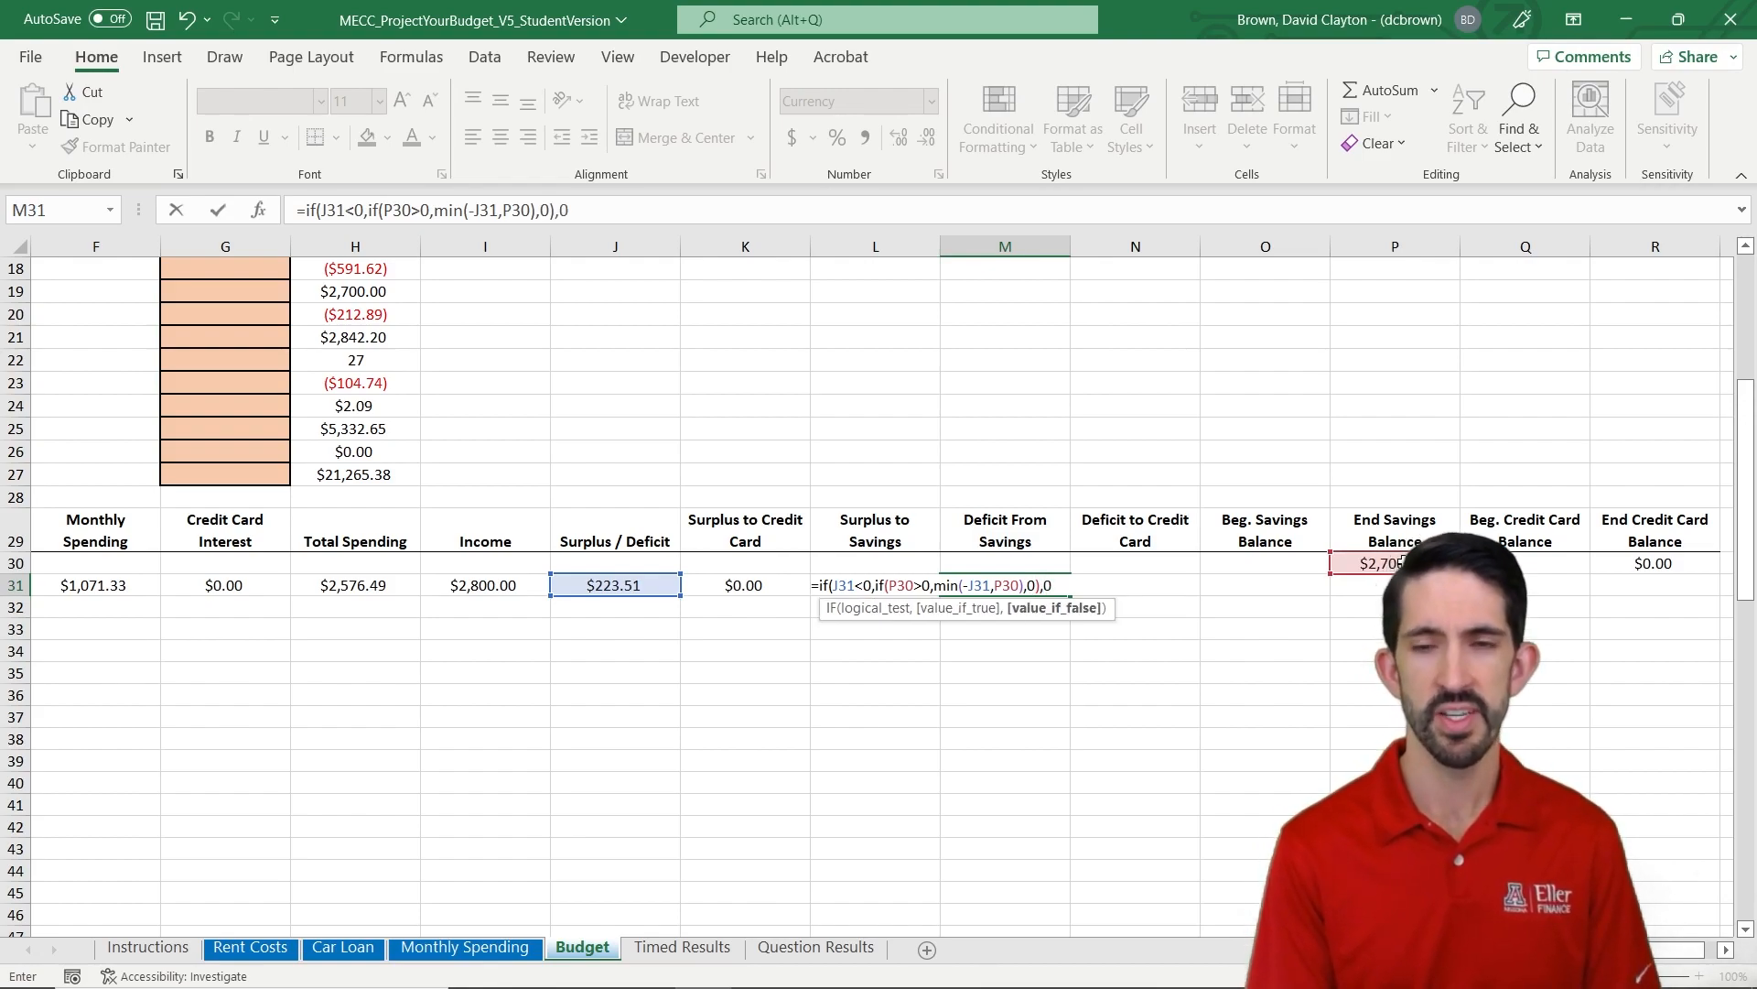
type(")")
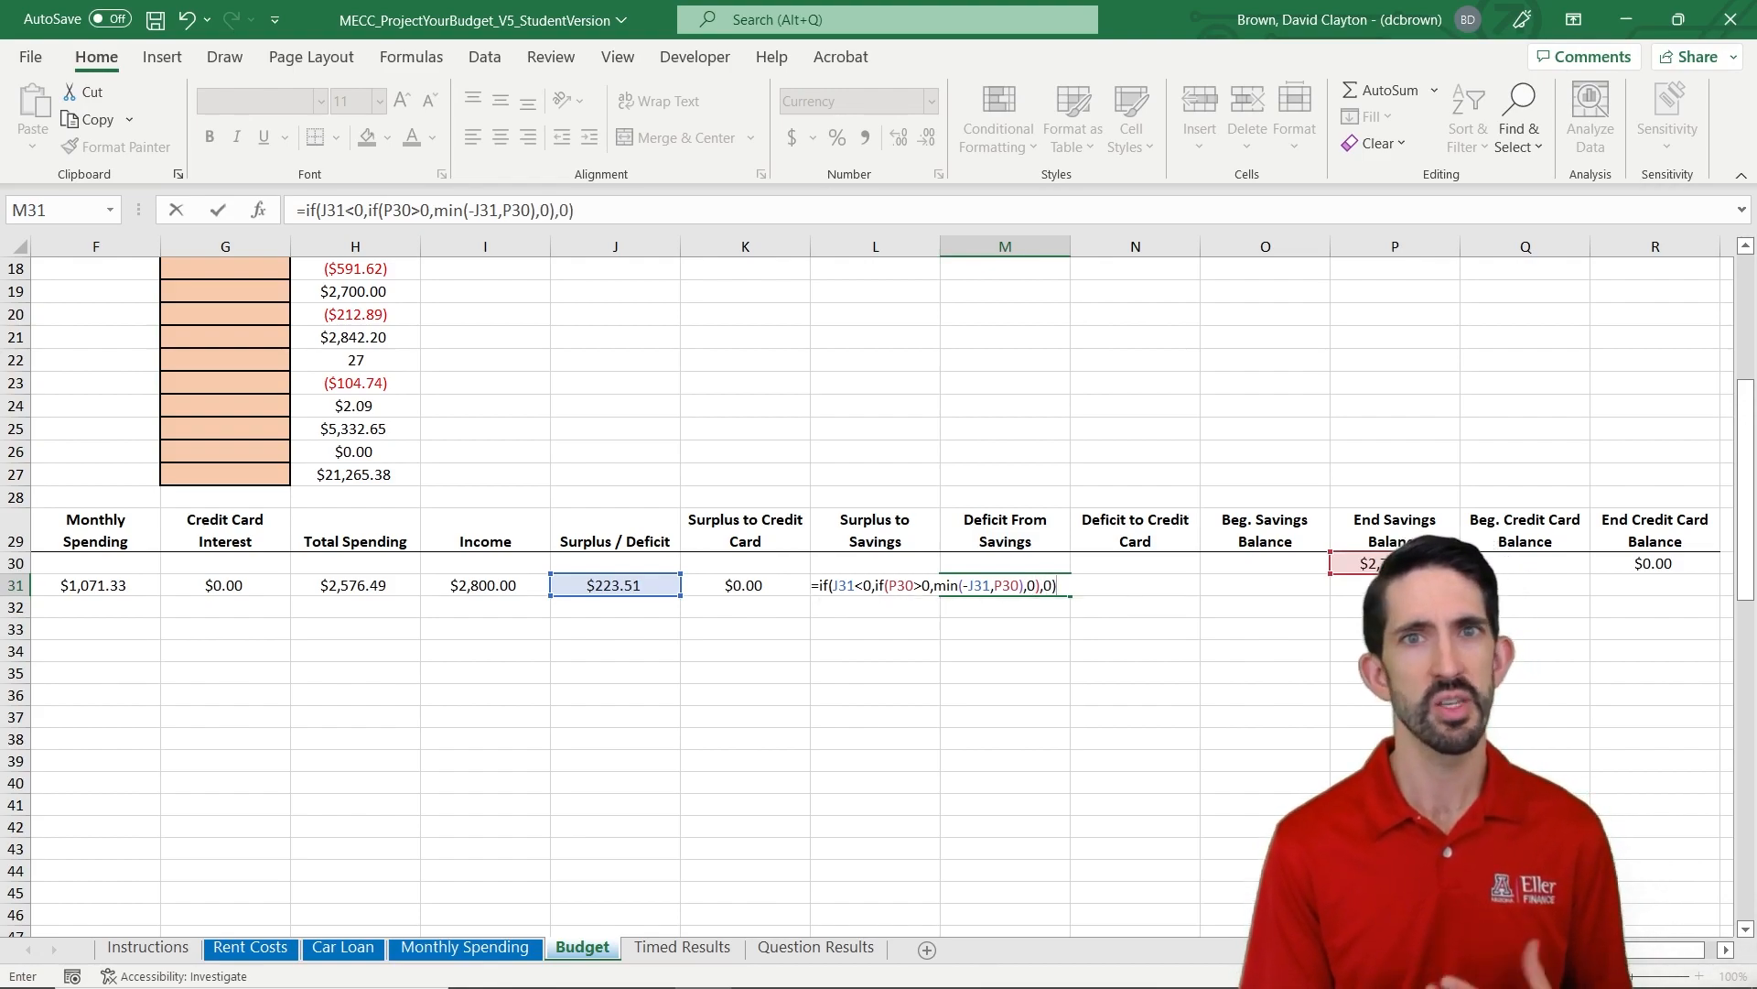
key("ctrl+Return")
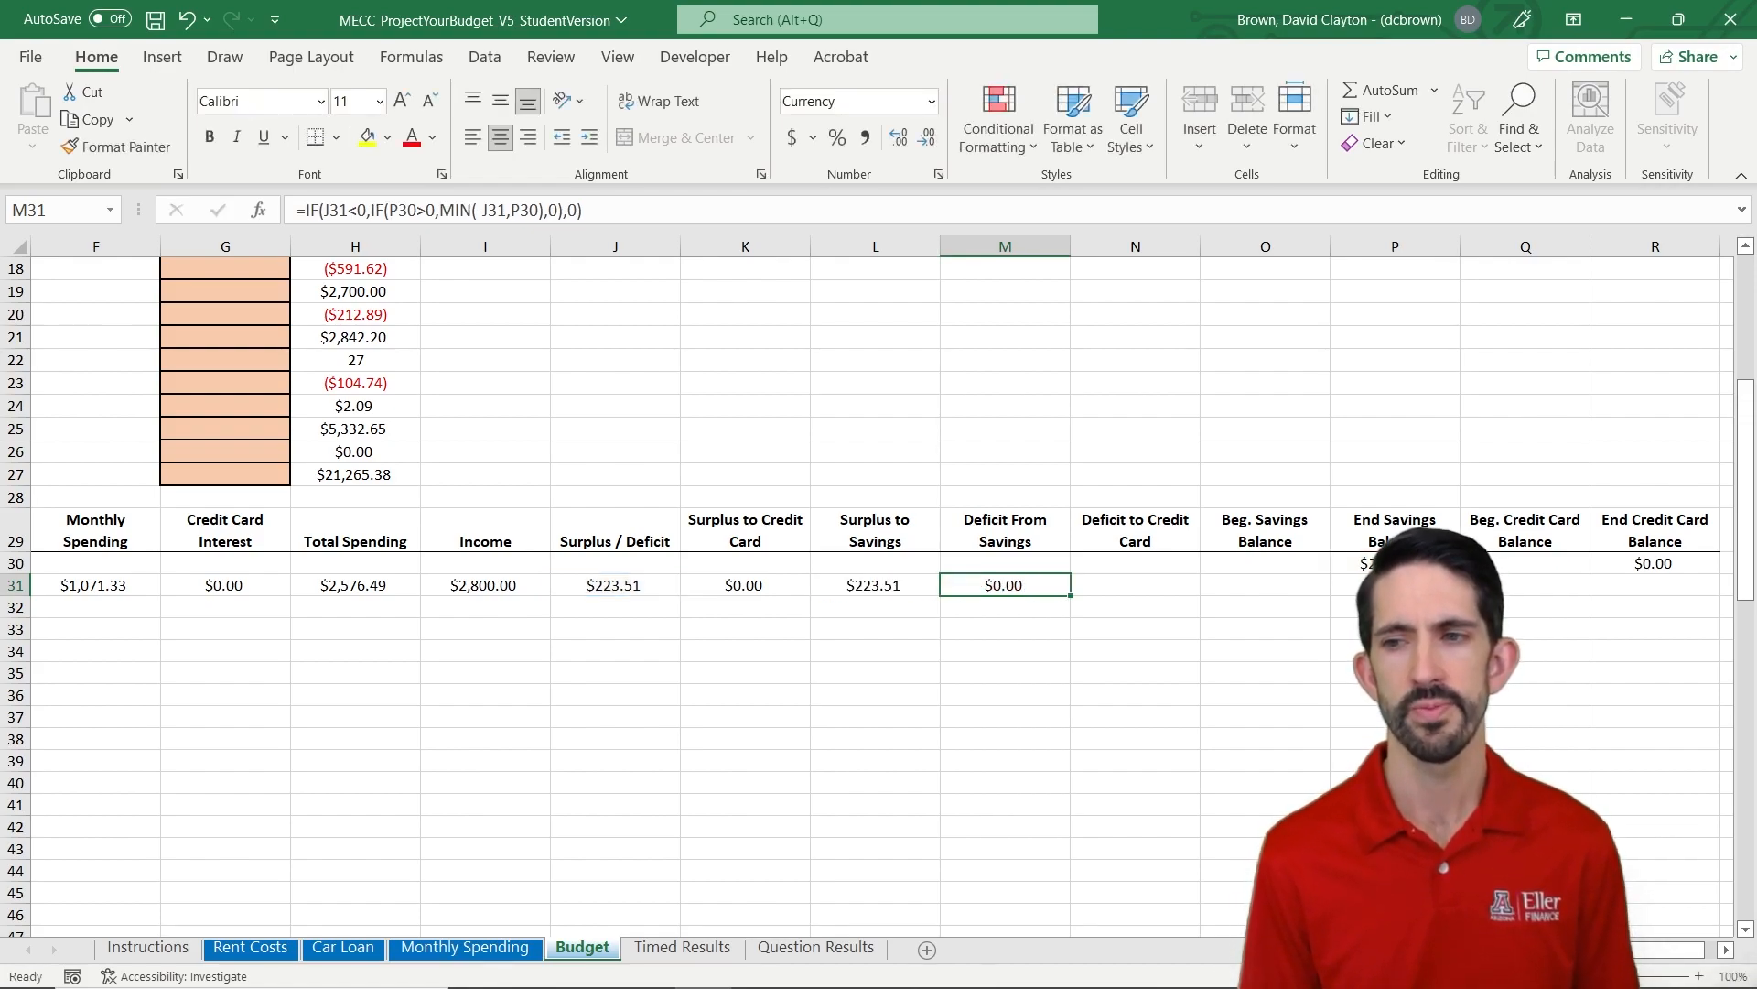
- Calculate the month 1 Deficit to Credit Card in N31 as the deficit not covered by savings with =IF(J31<0,J31+M31,0)
left_click(1135, 585)
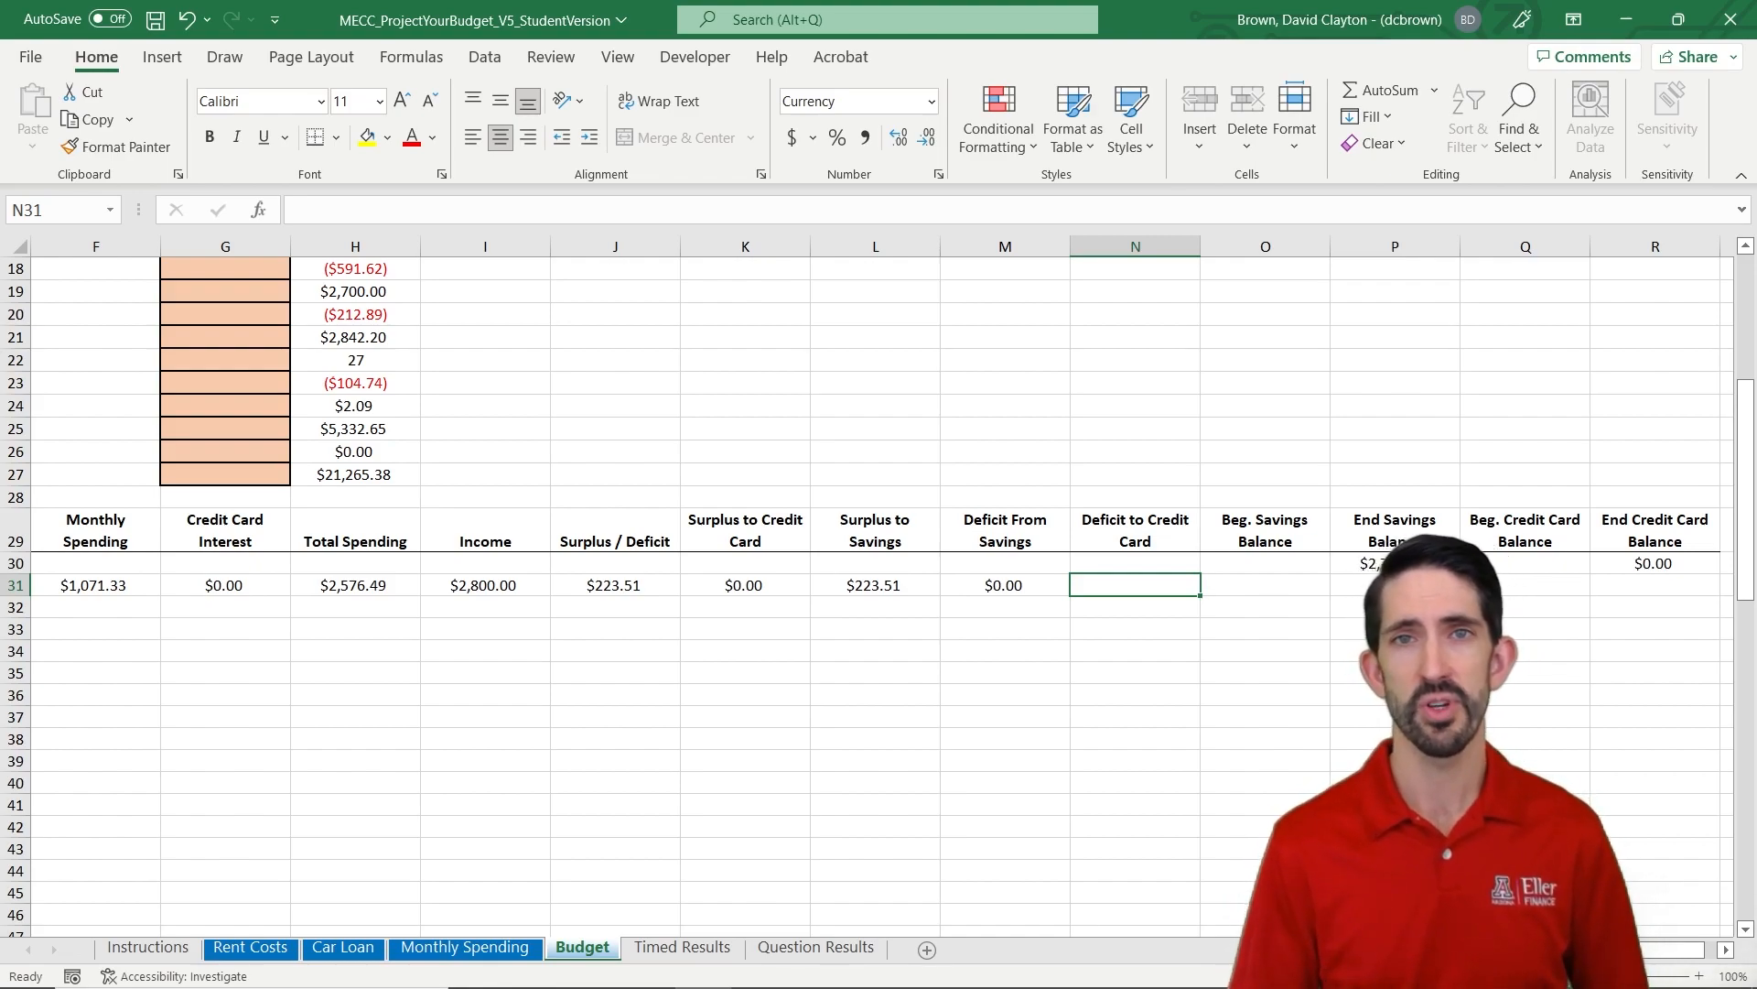
type("=if(")
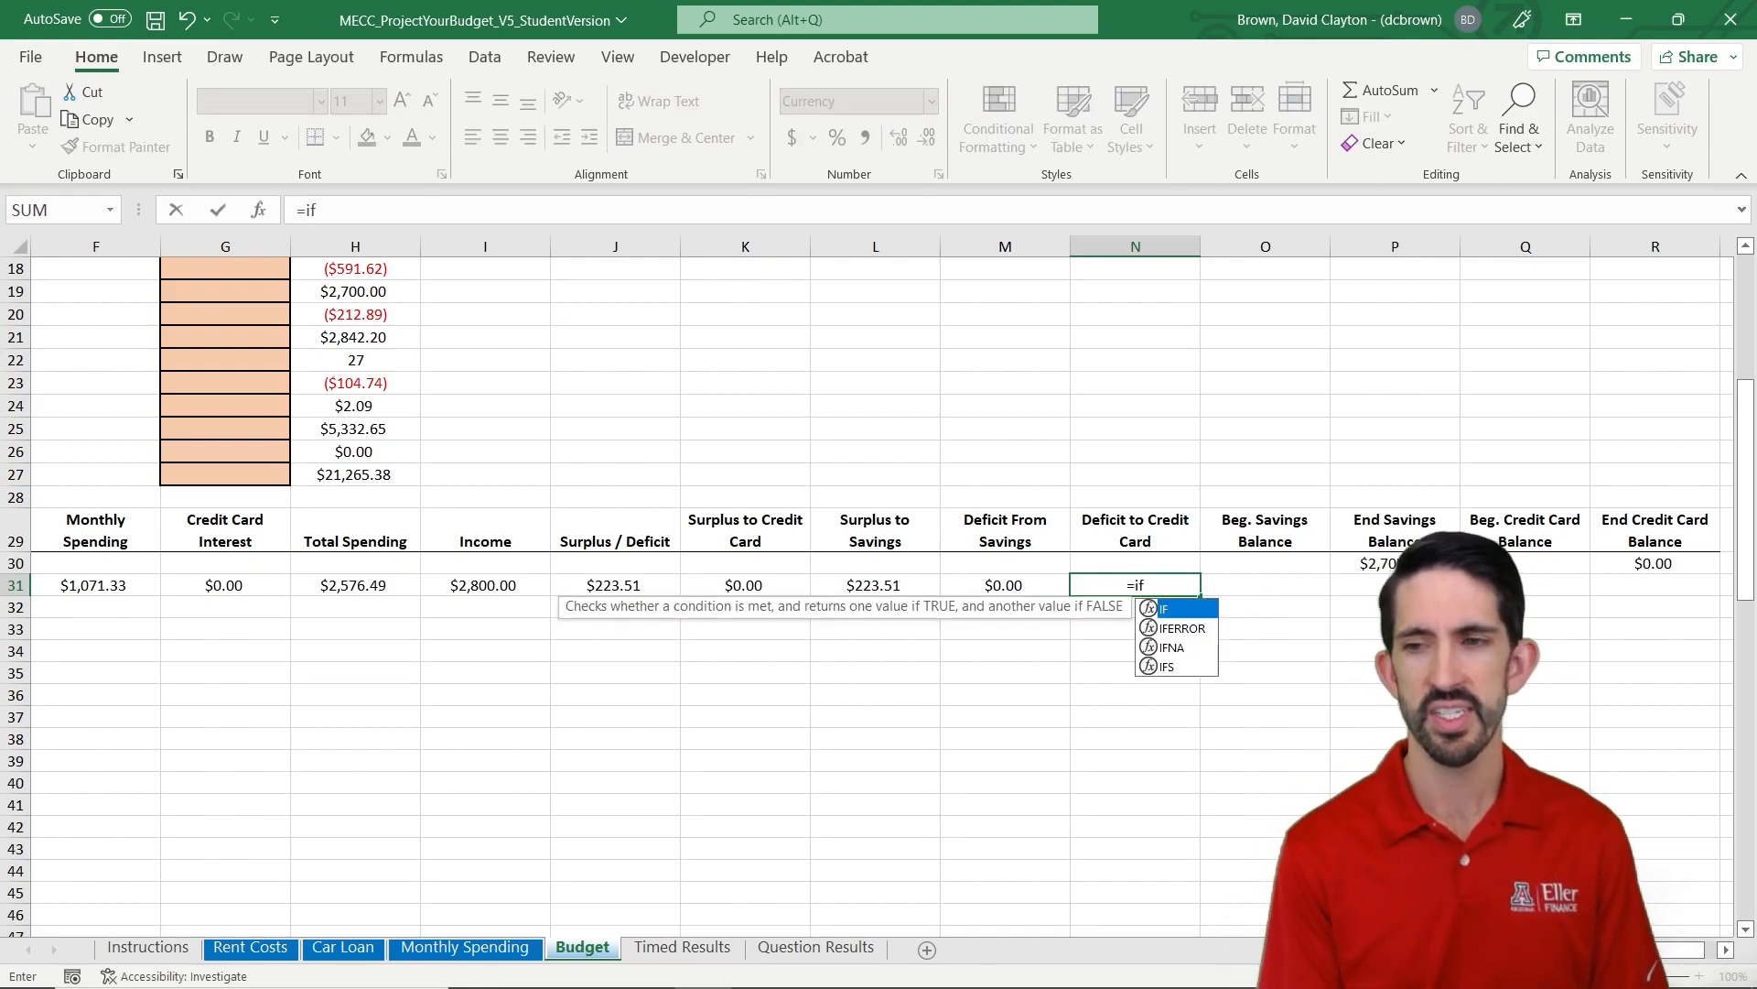
key("Left")
key("Left")
key("Left")
key("Left")
type("<")
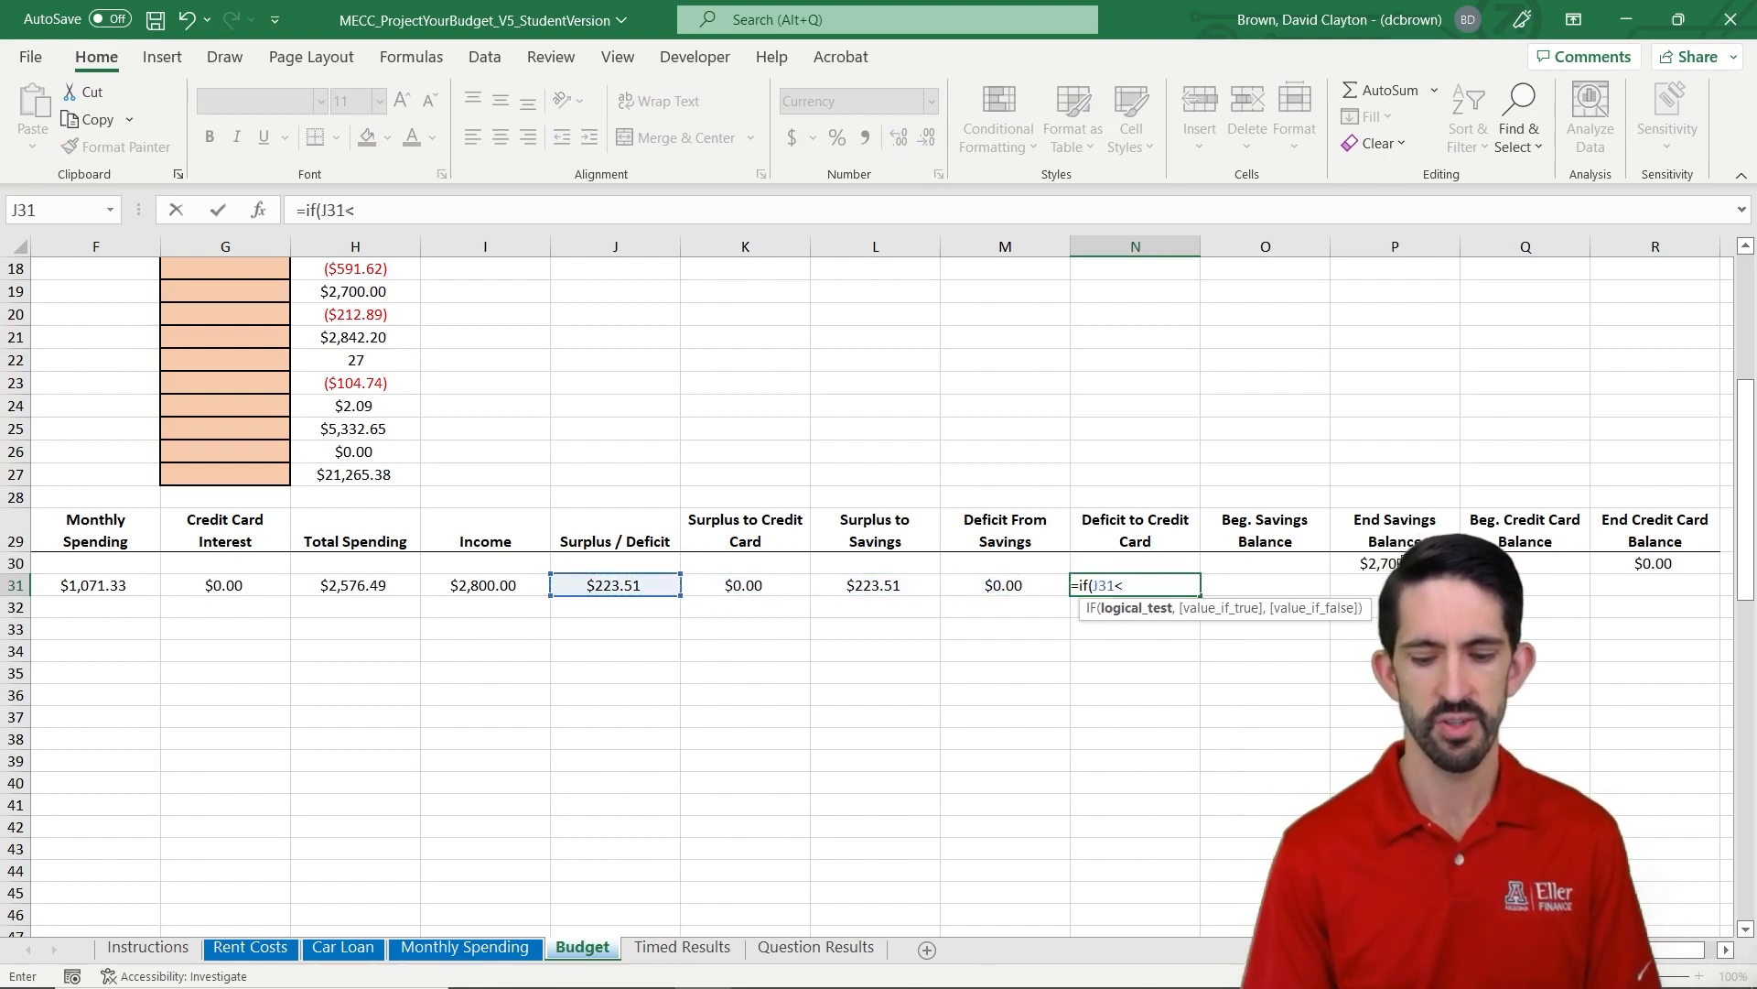
type("0,")
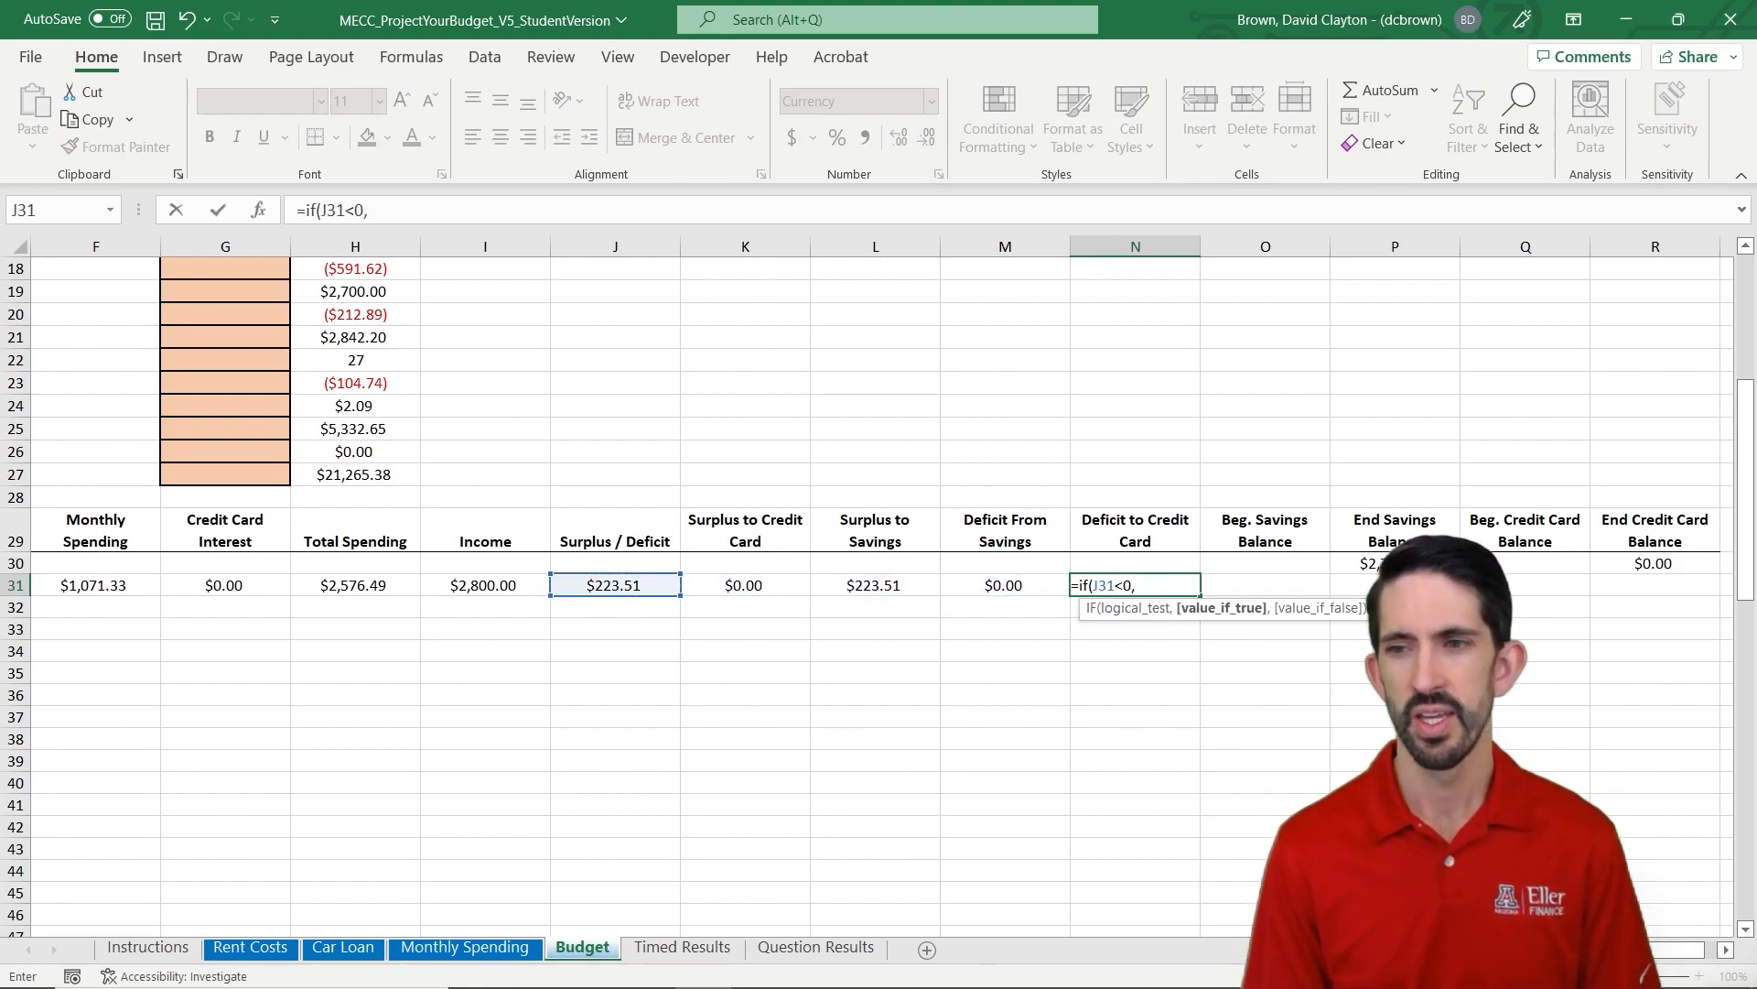
key("Left")
key("Left")
key("Left")
key("Left")
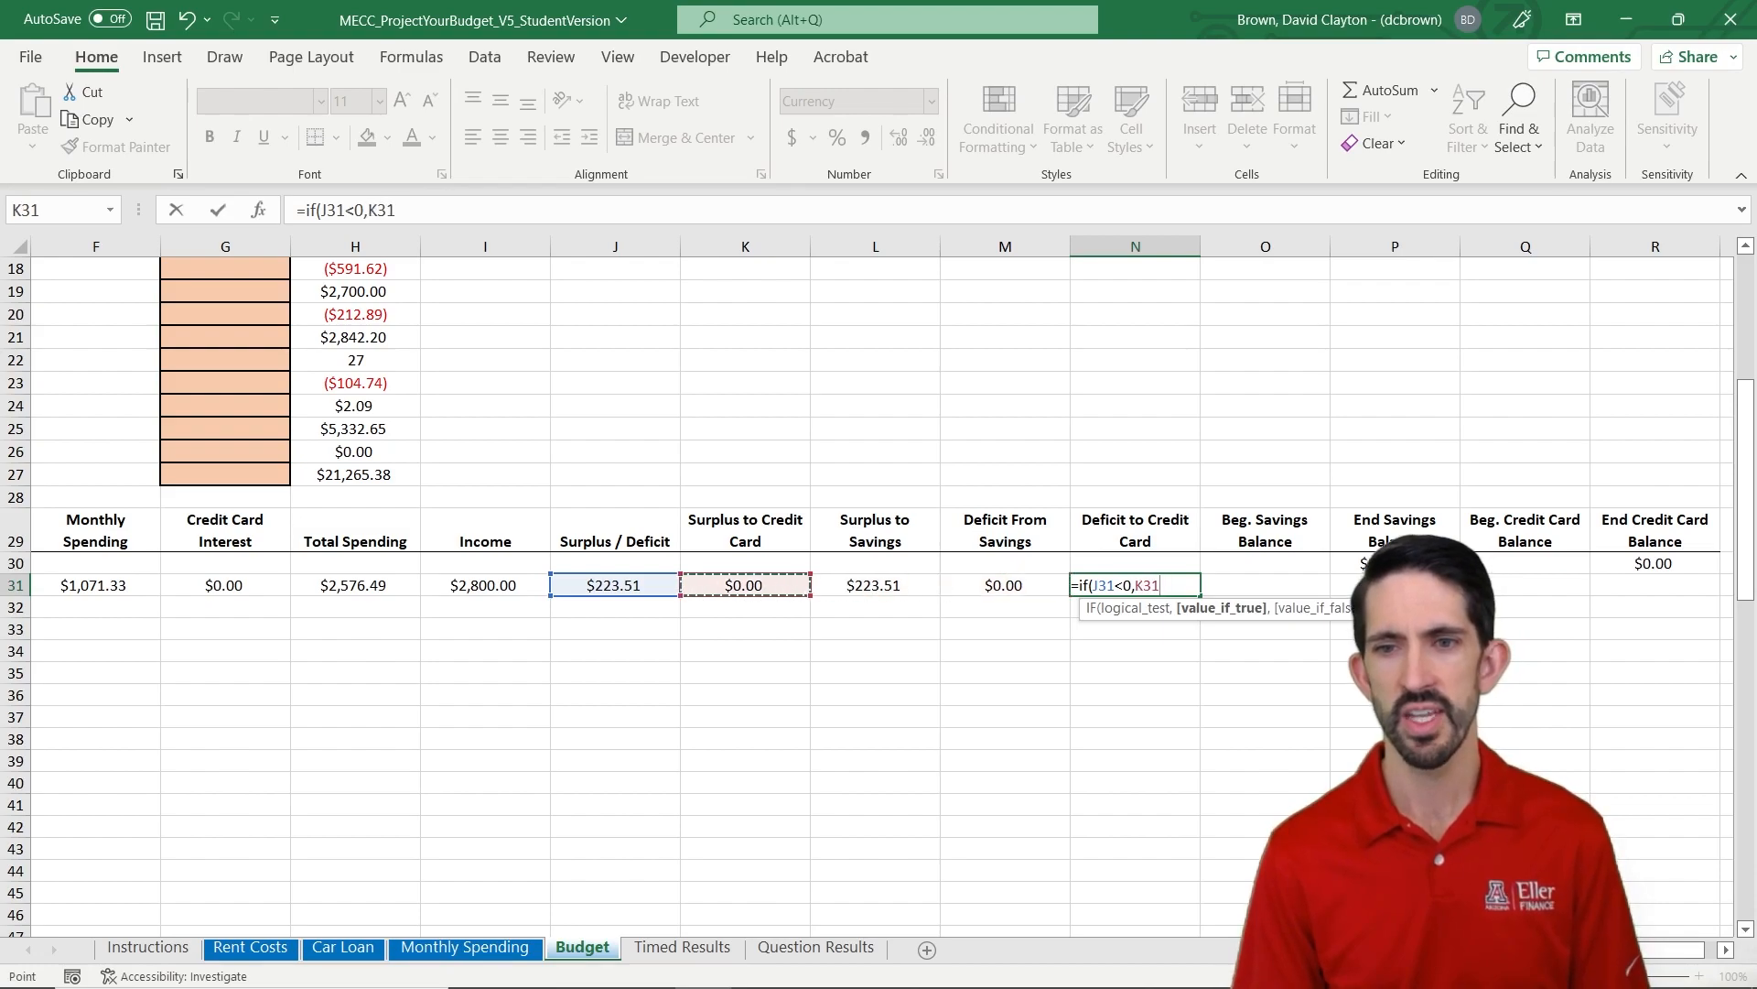
type("-")
key("Left")
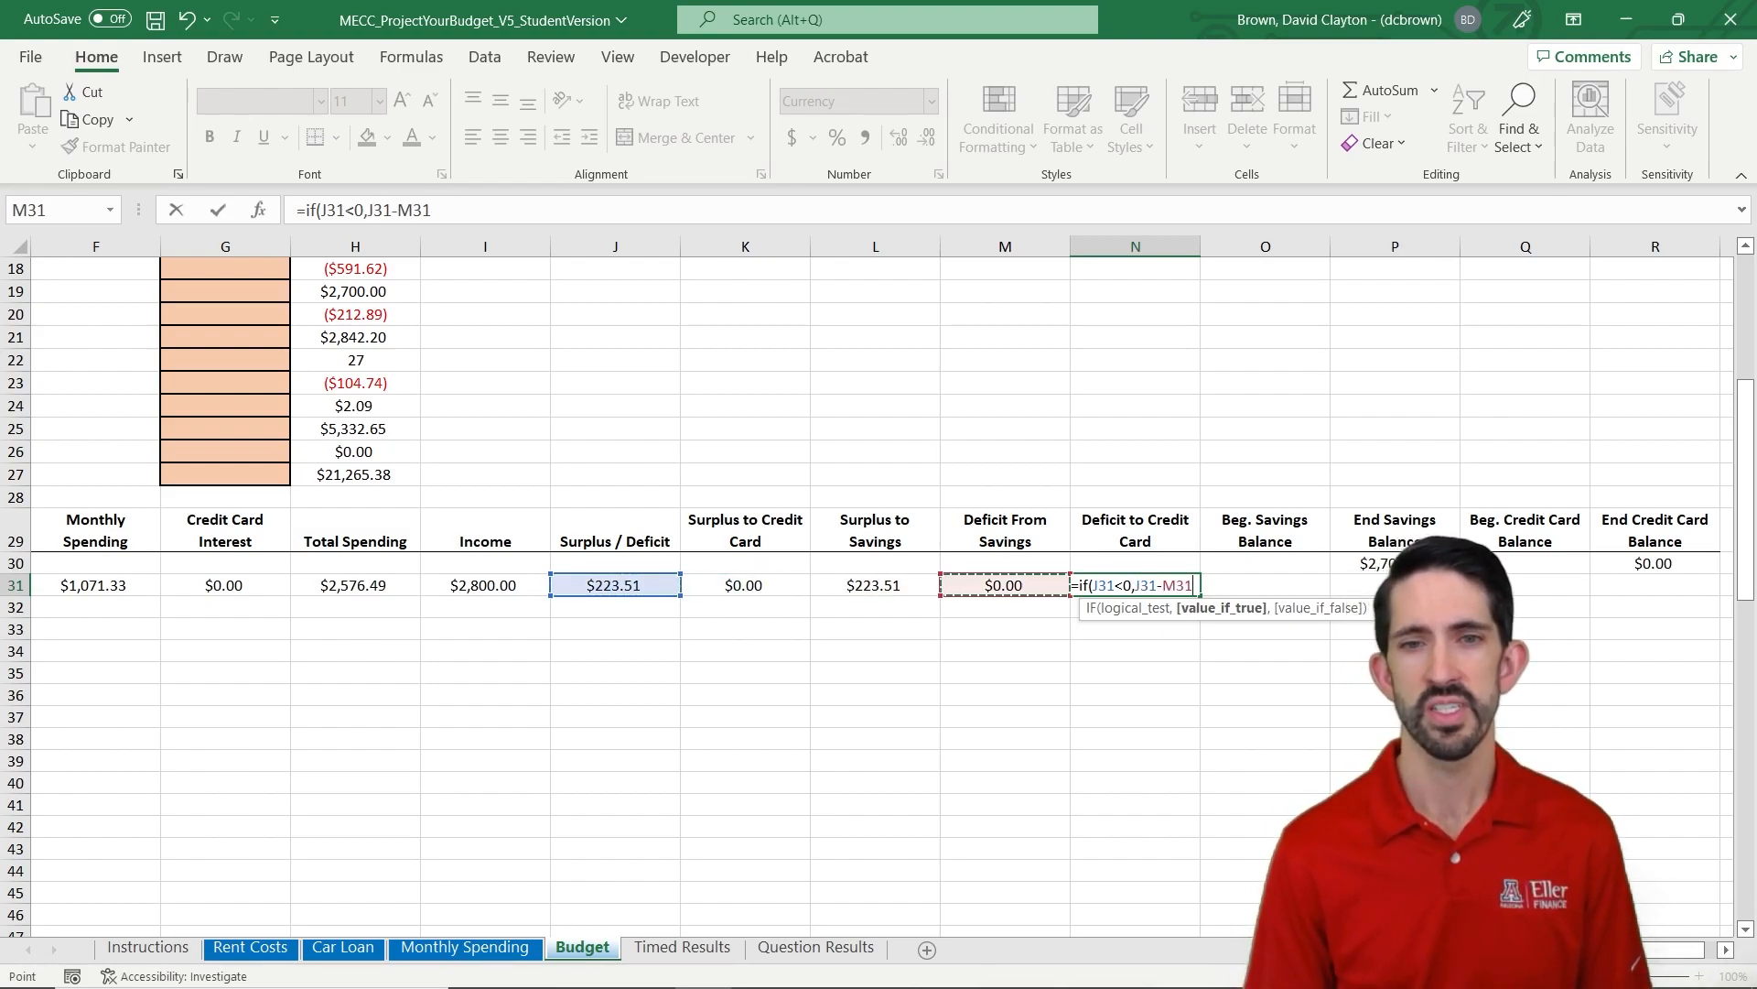
left_click(396, 210)
key("BackSpace")
type("+M31")
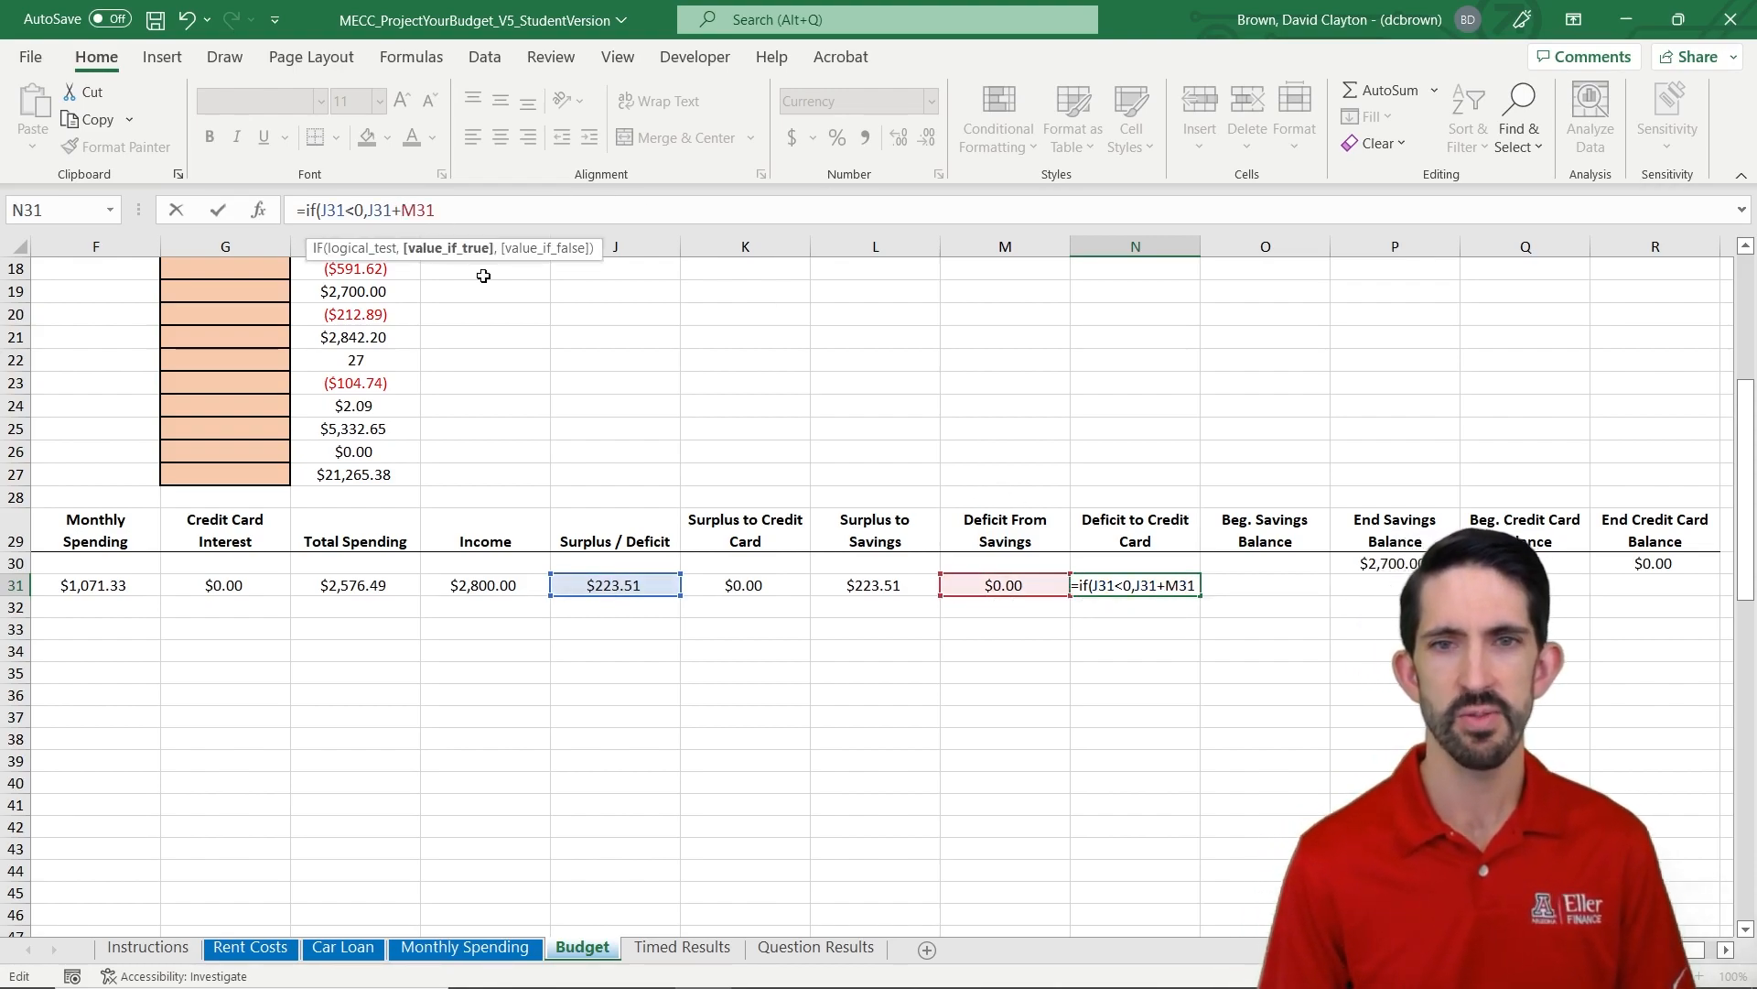
type(",0")
key("ctrl+Return")
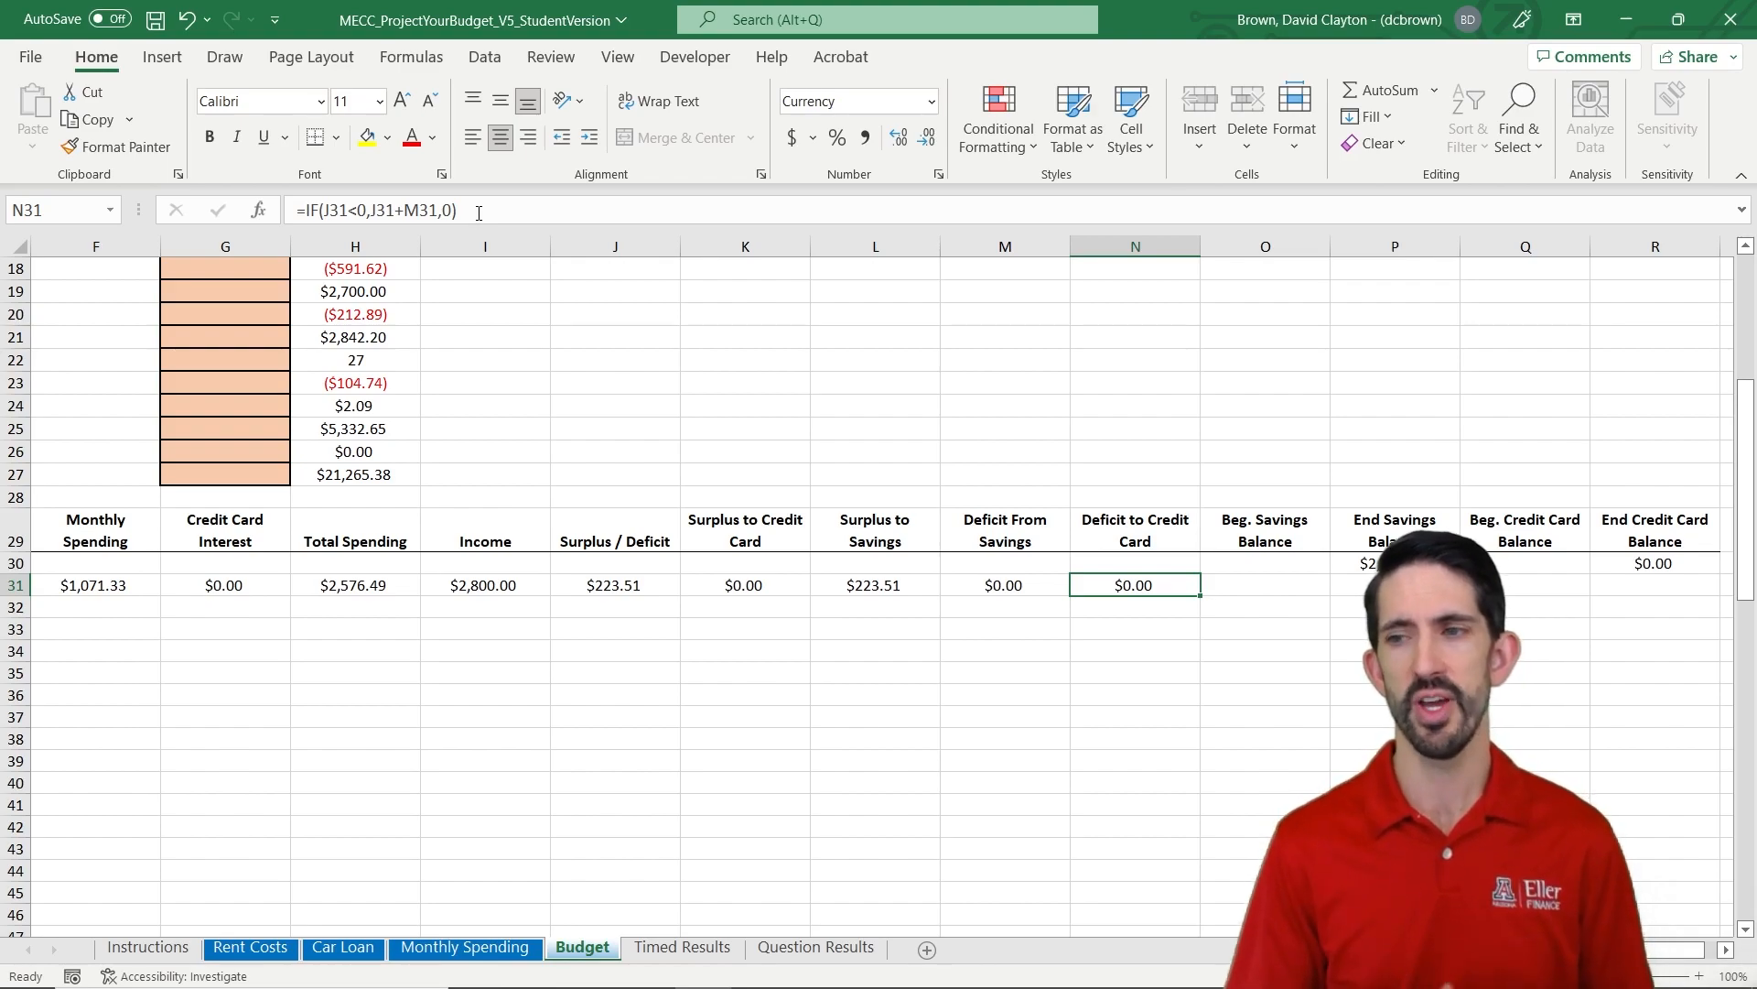
- Link the month 1 Beg. Savings Balance in O31 to the prior ending savings balance with =P30
key("Right")
key("Right")
key("Right")
key("Right")
key("Right")
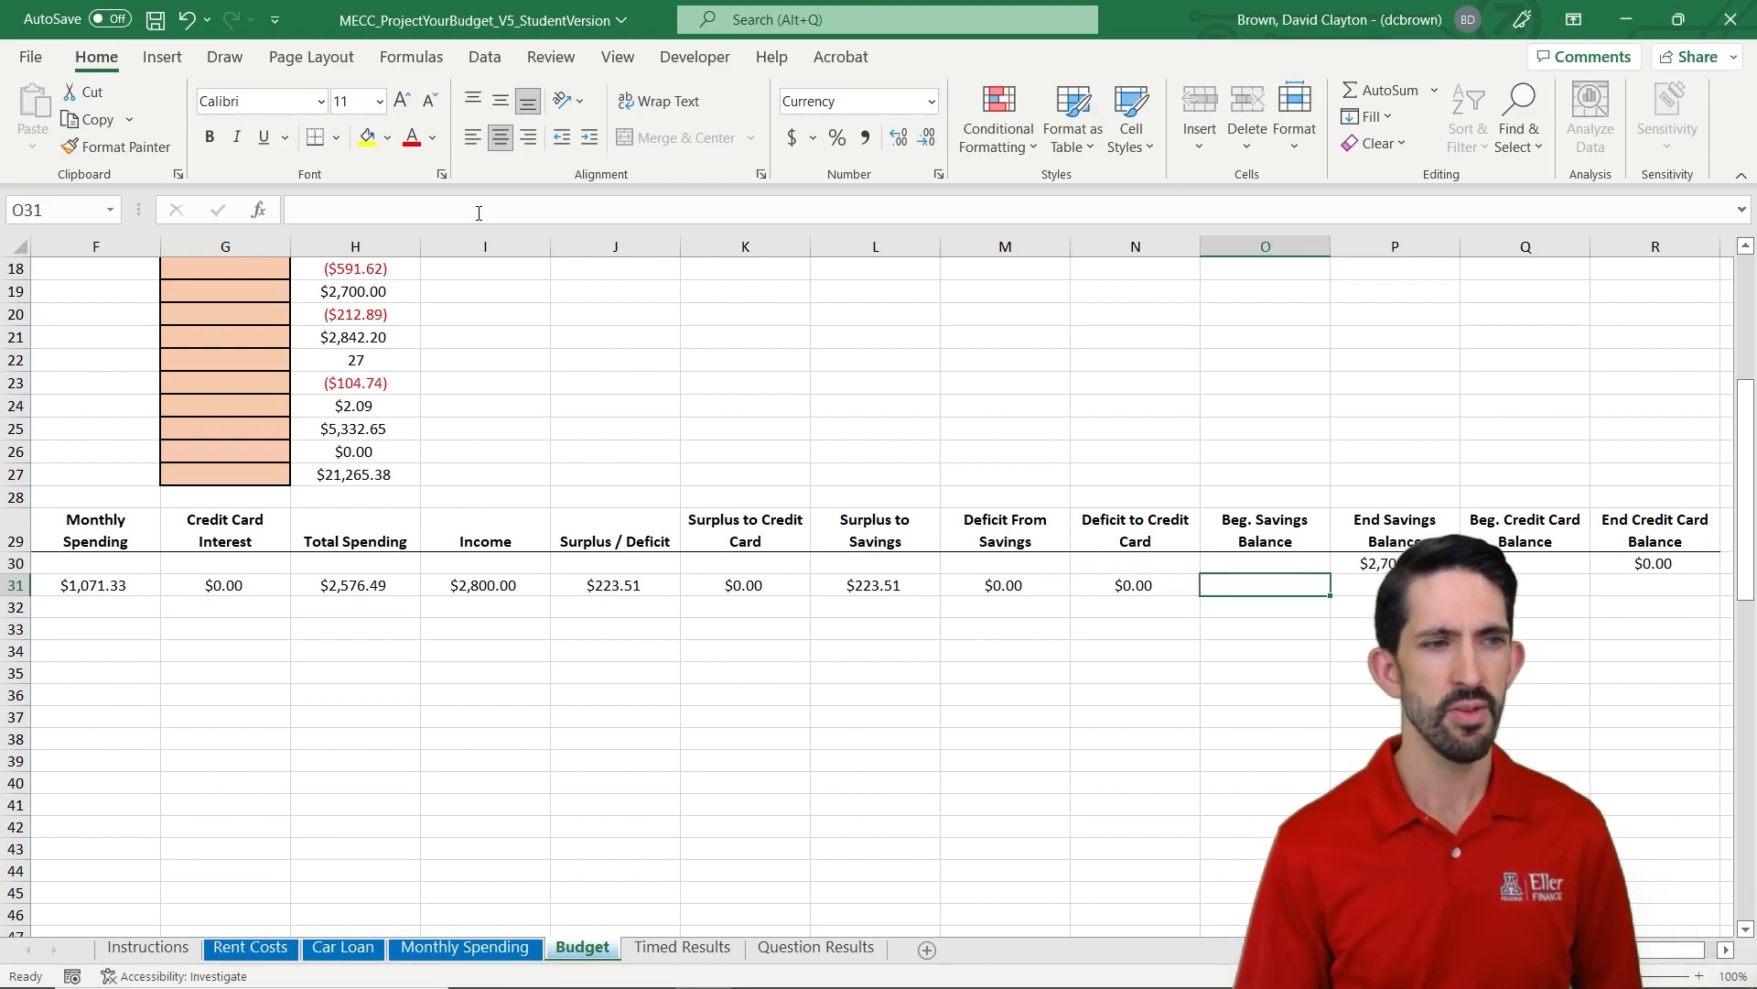
key("Left")
key("Left")
key("Left")
key("Left")
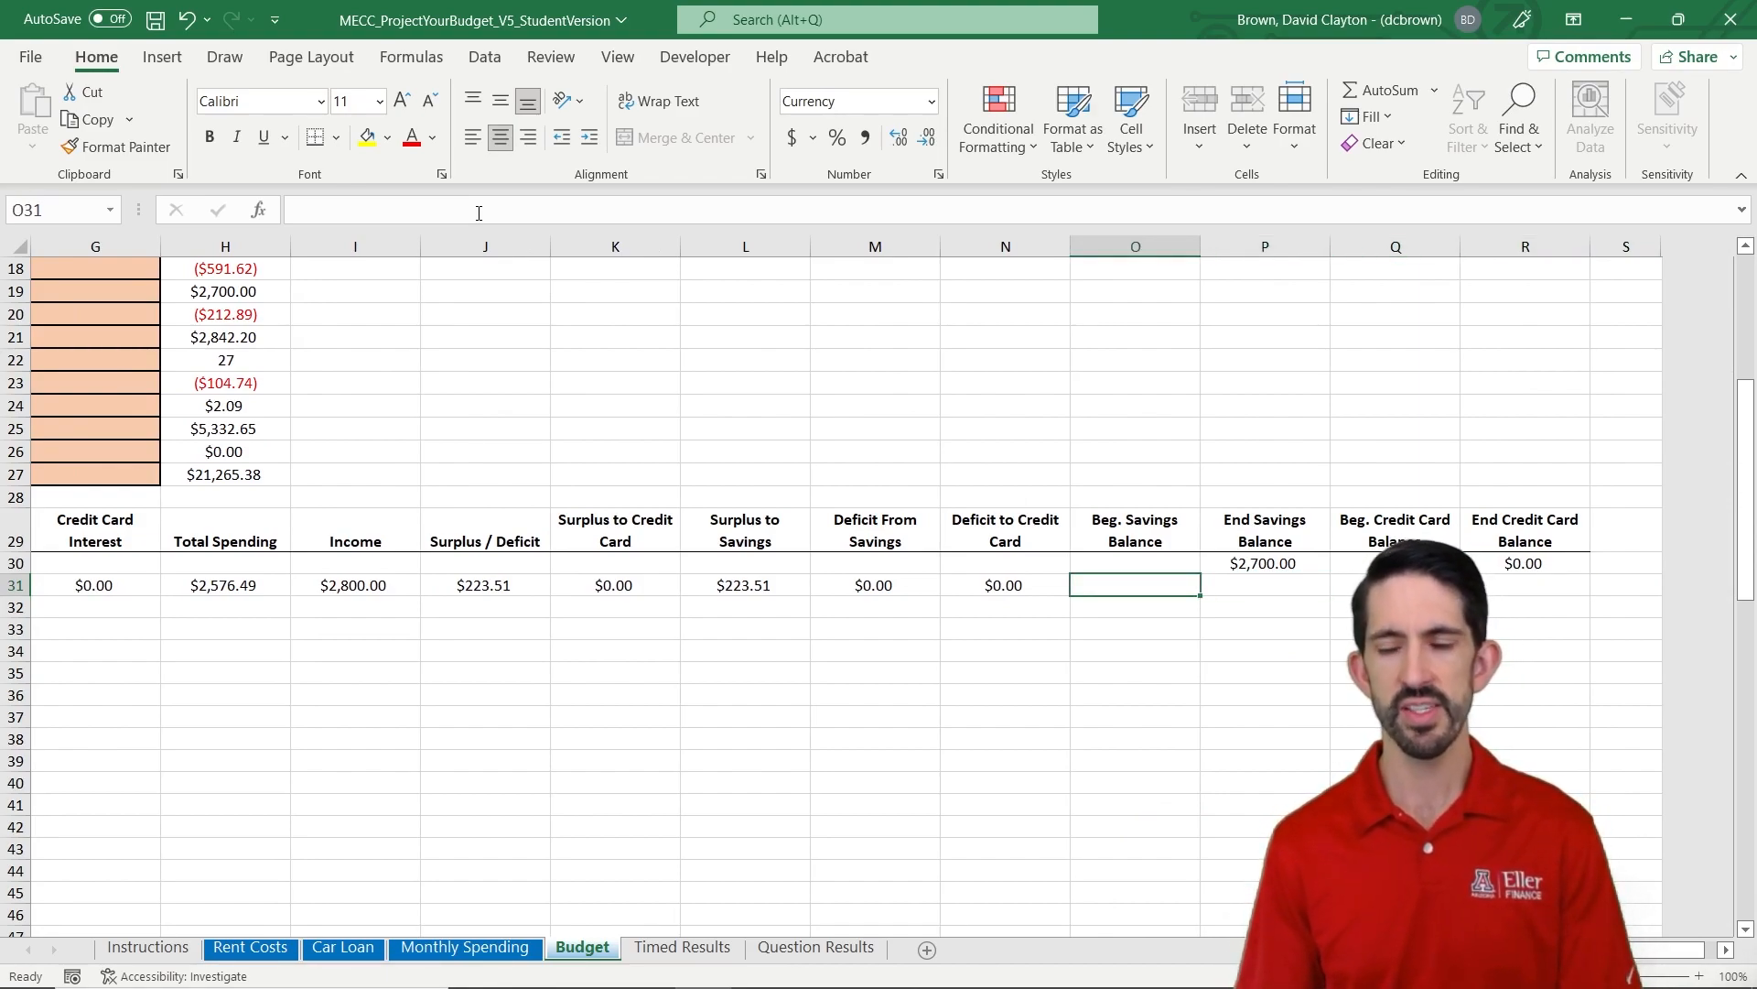
type("=")
key("Up")
key("Right")
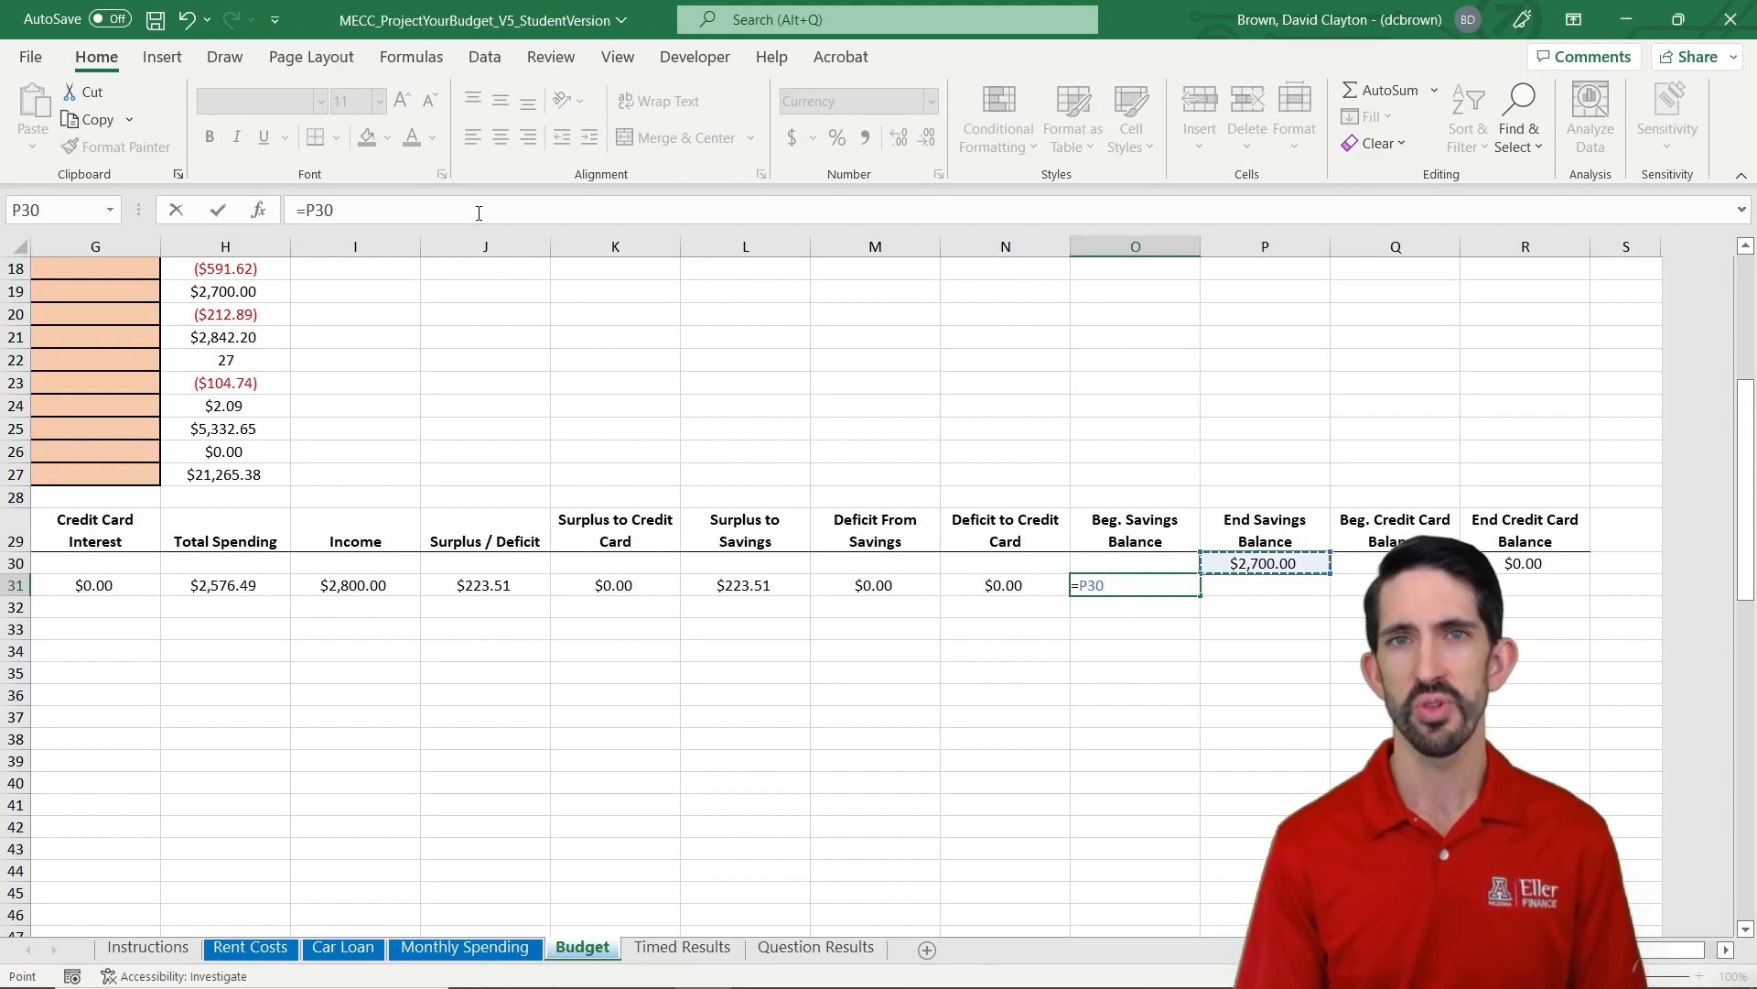
key("ctrl+Return")
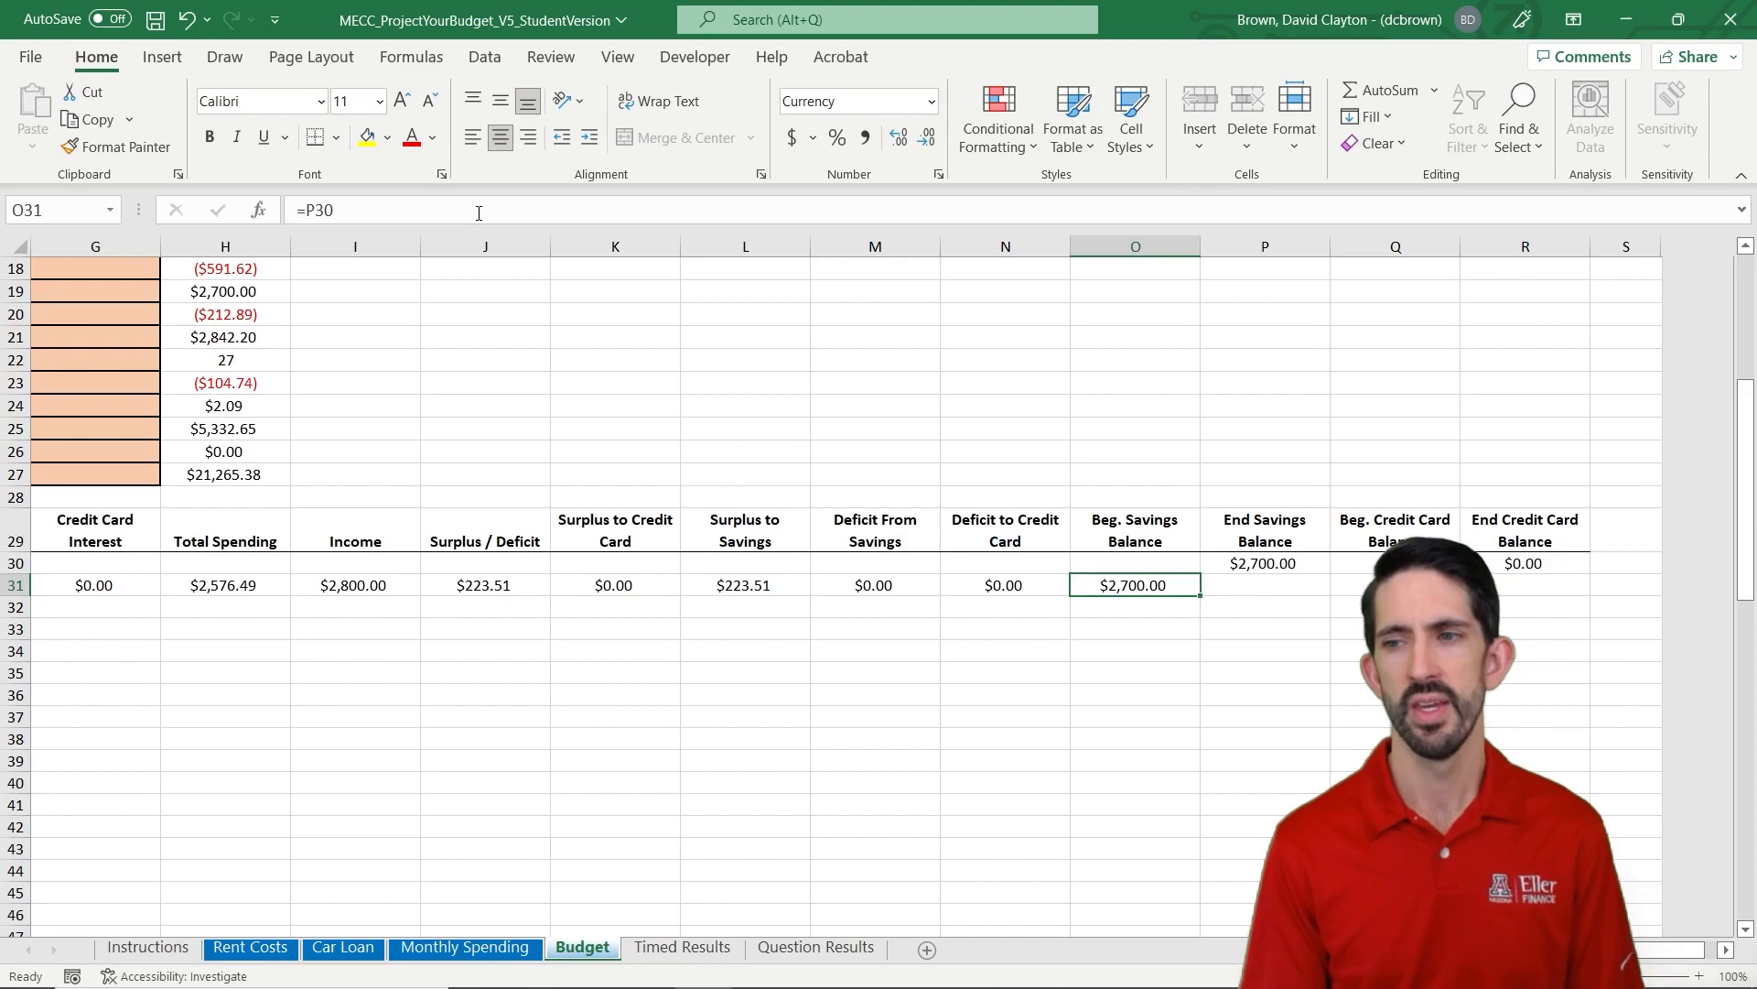
- Calculate the month 1 End Savings Balance in P31, including the monthly market return, with =(O31+L31-M31)*(1+$H$5/12)
key("Right")
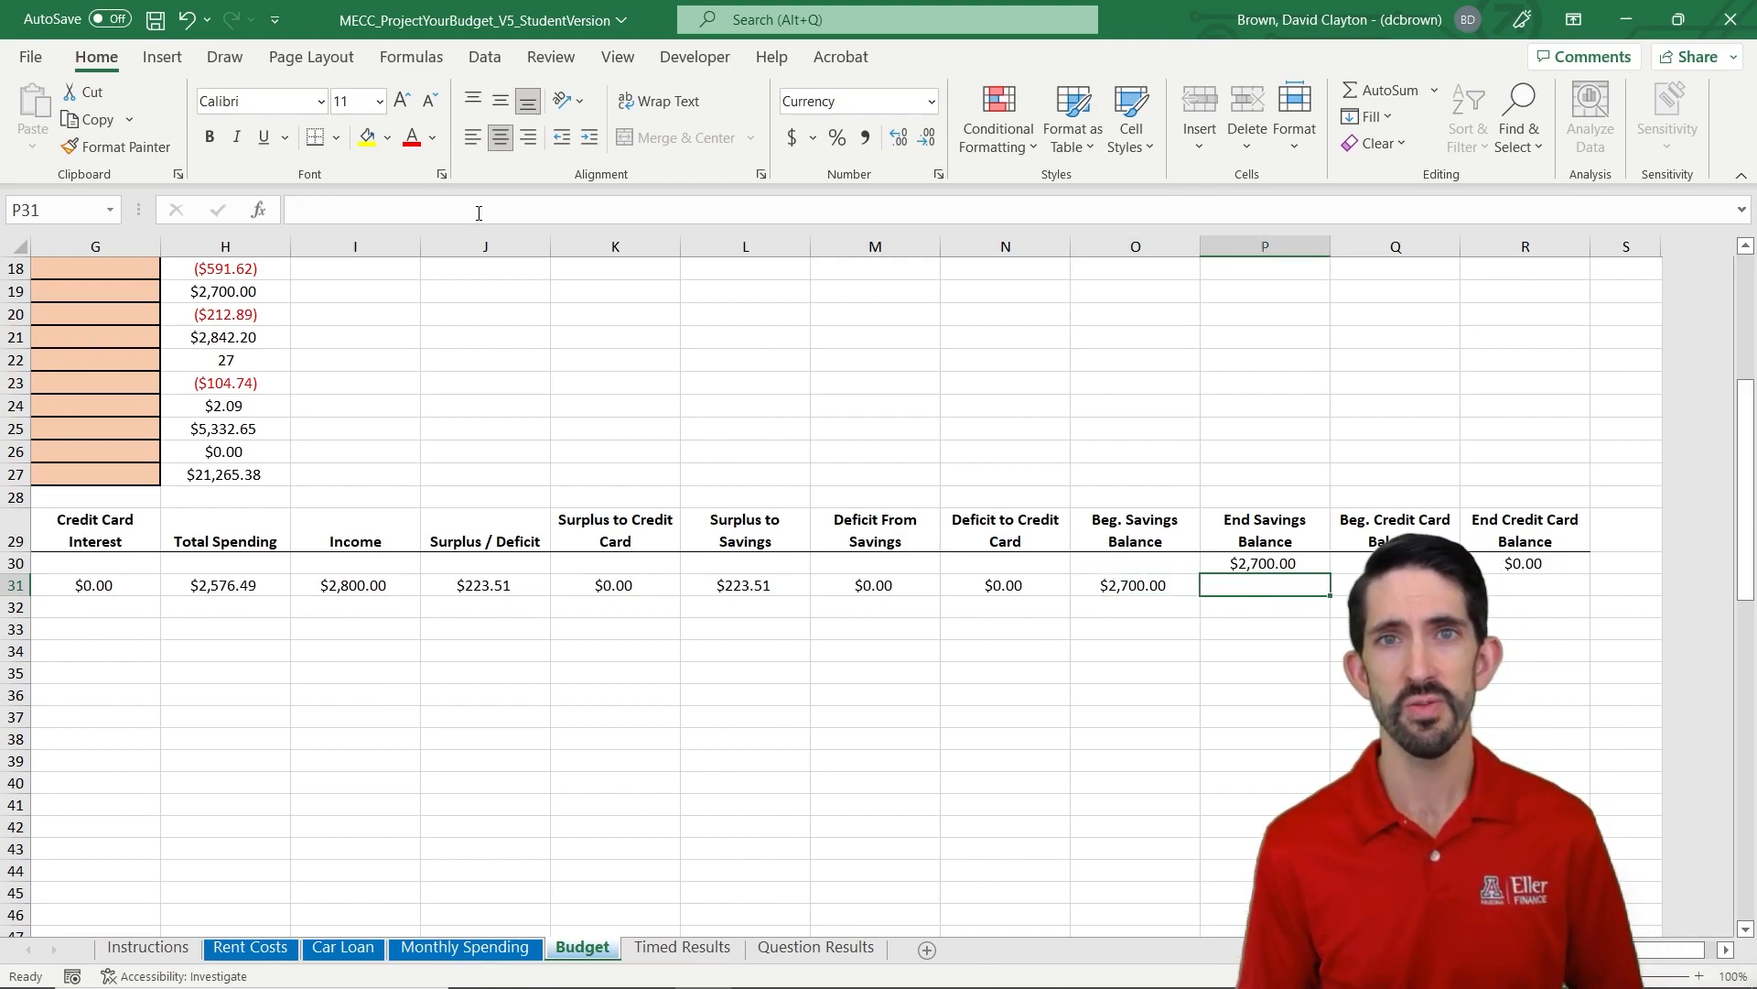
type("=(")
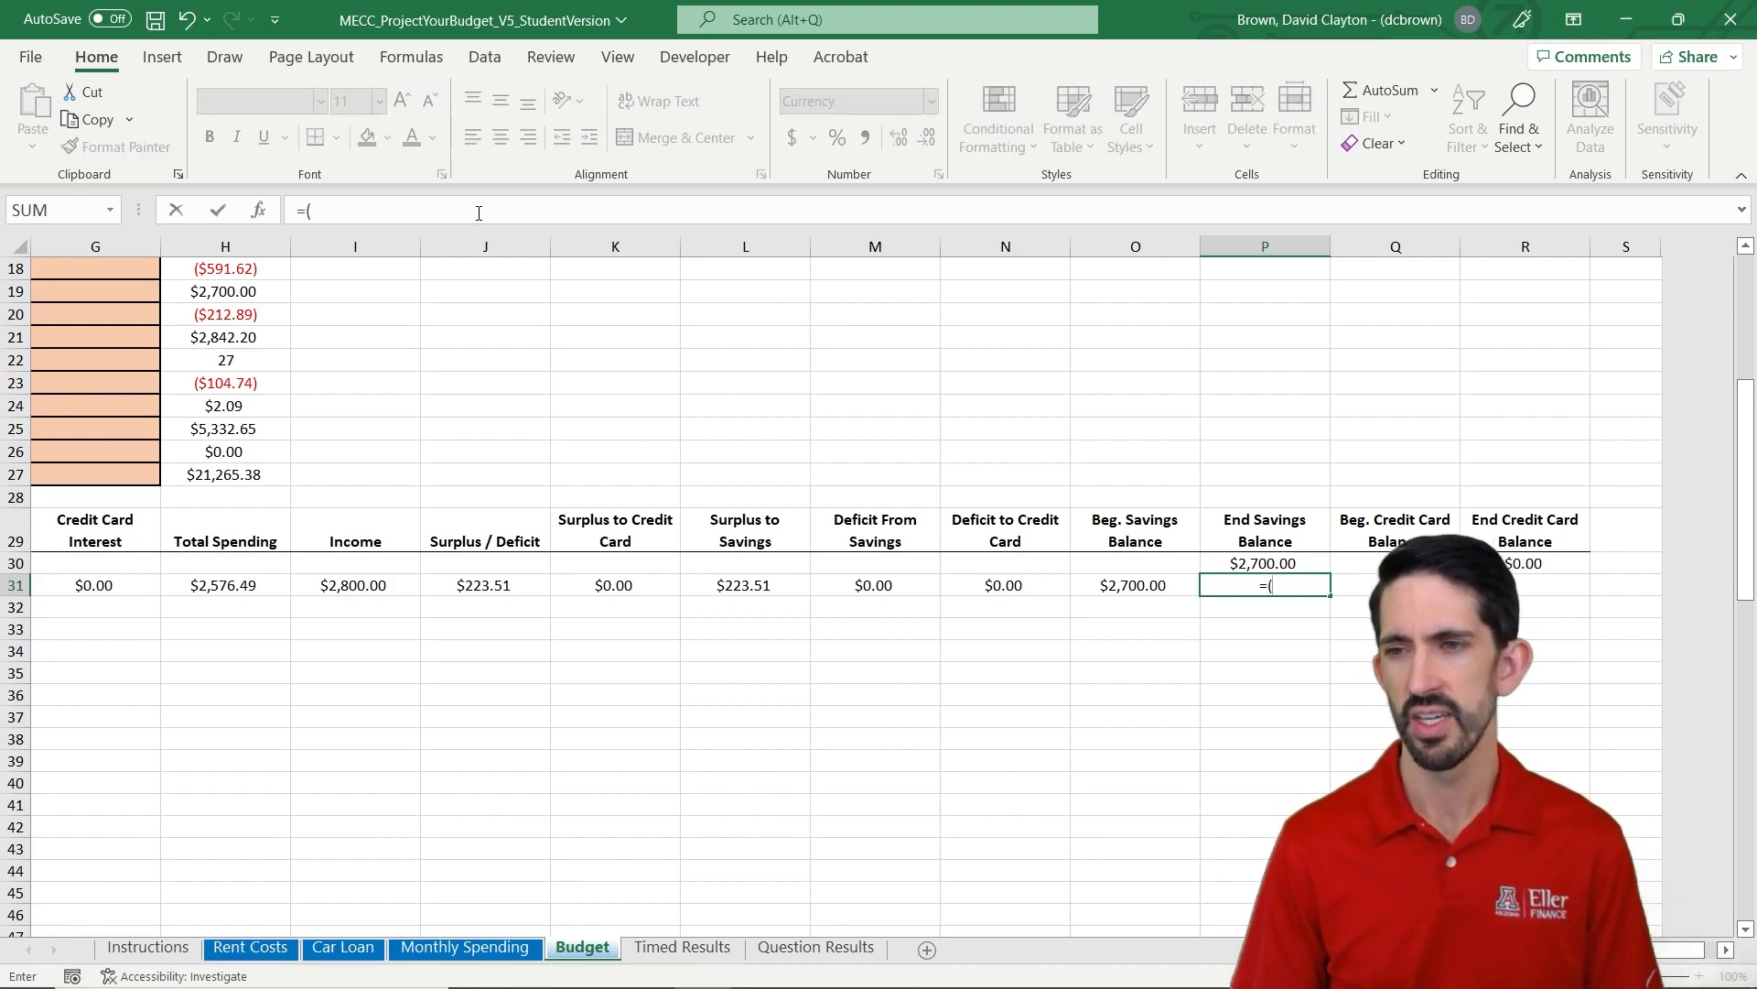
key("Left")
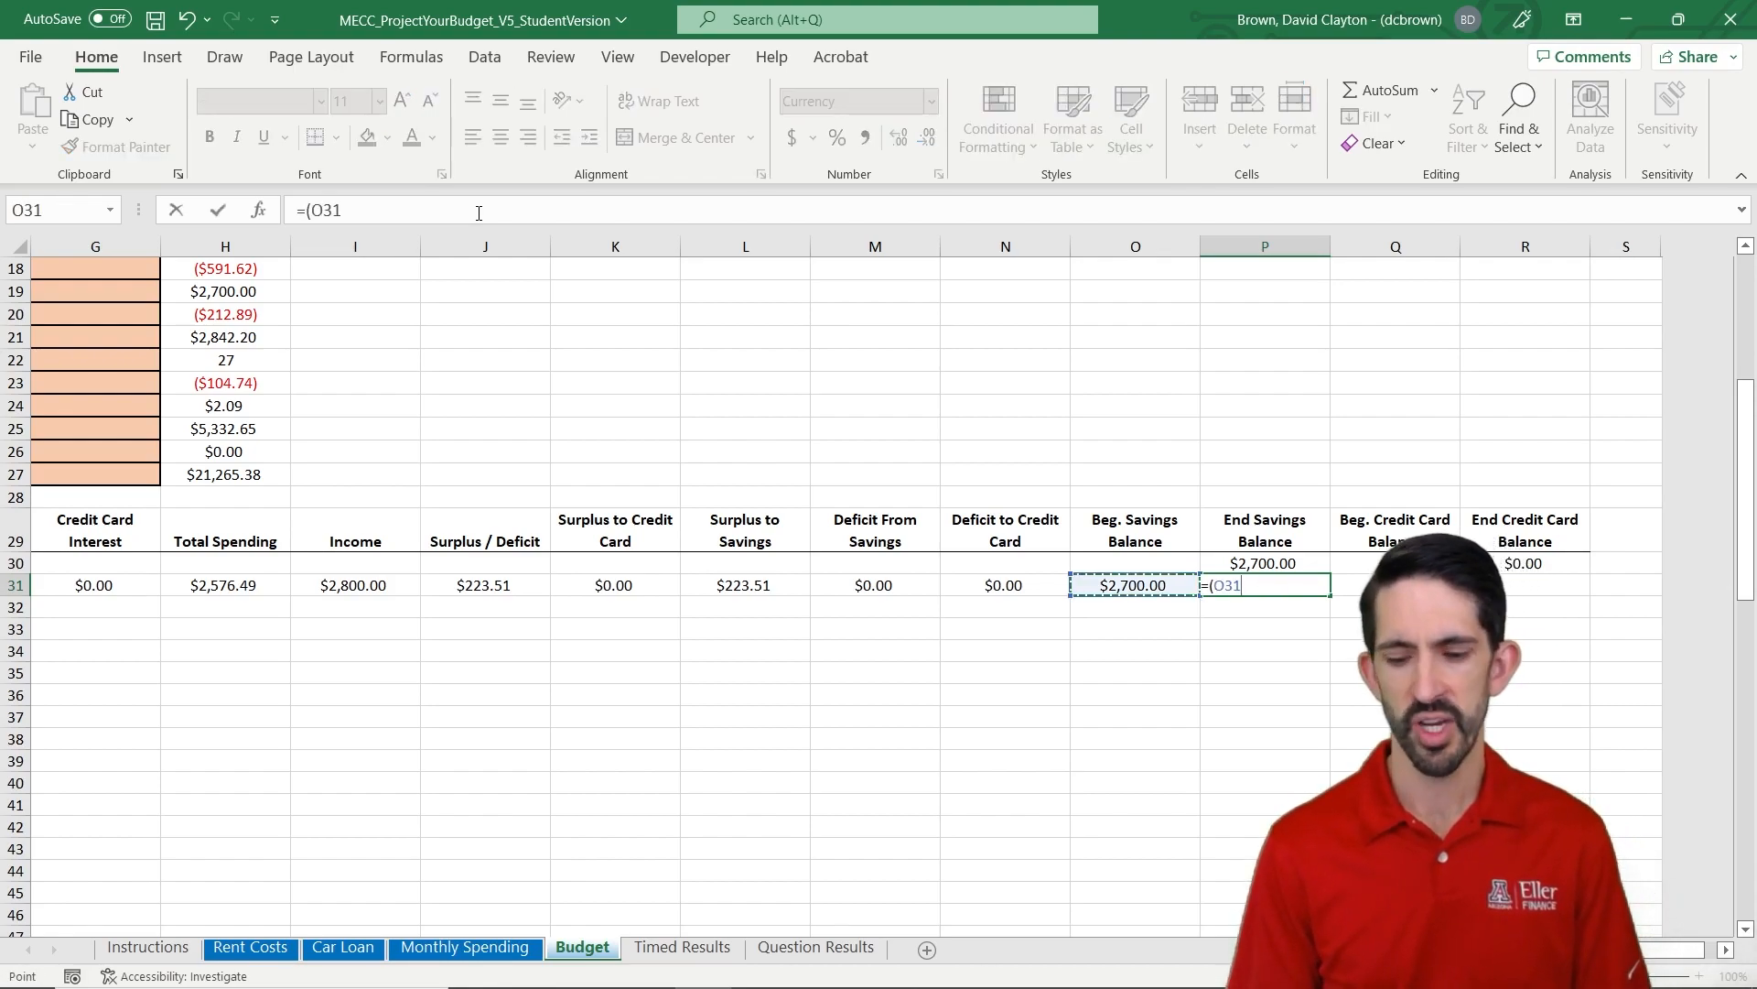
type("+")
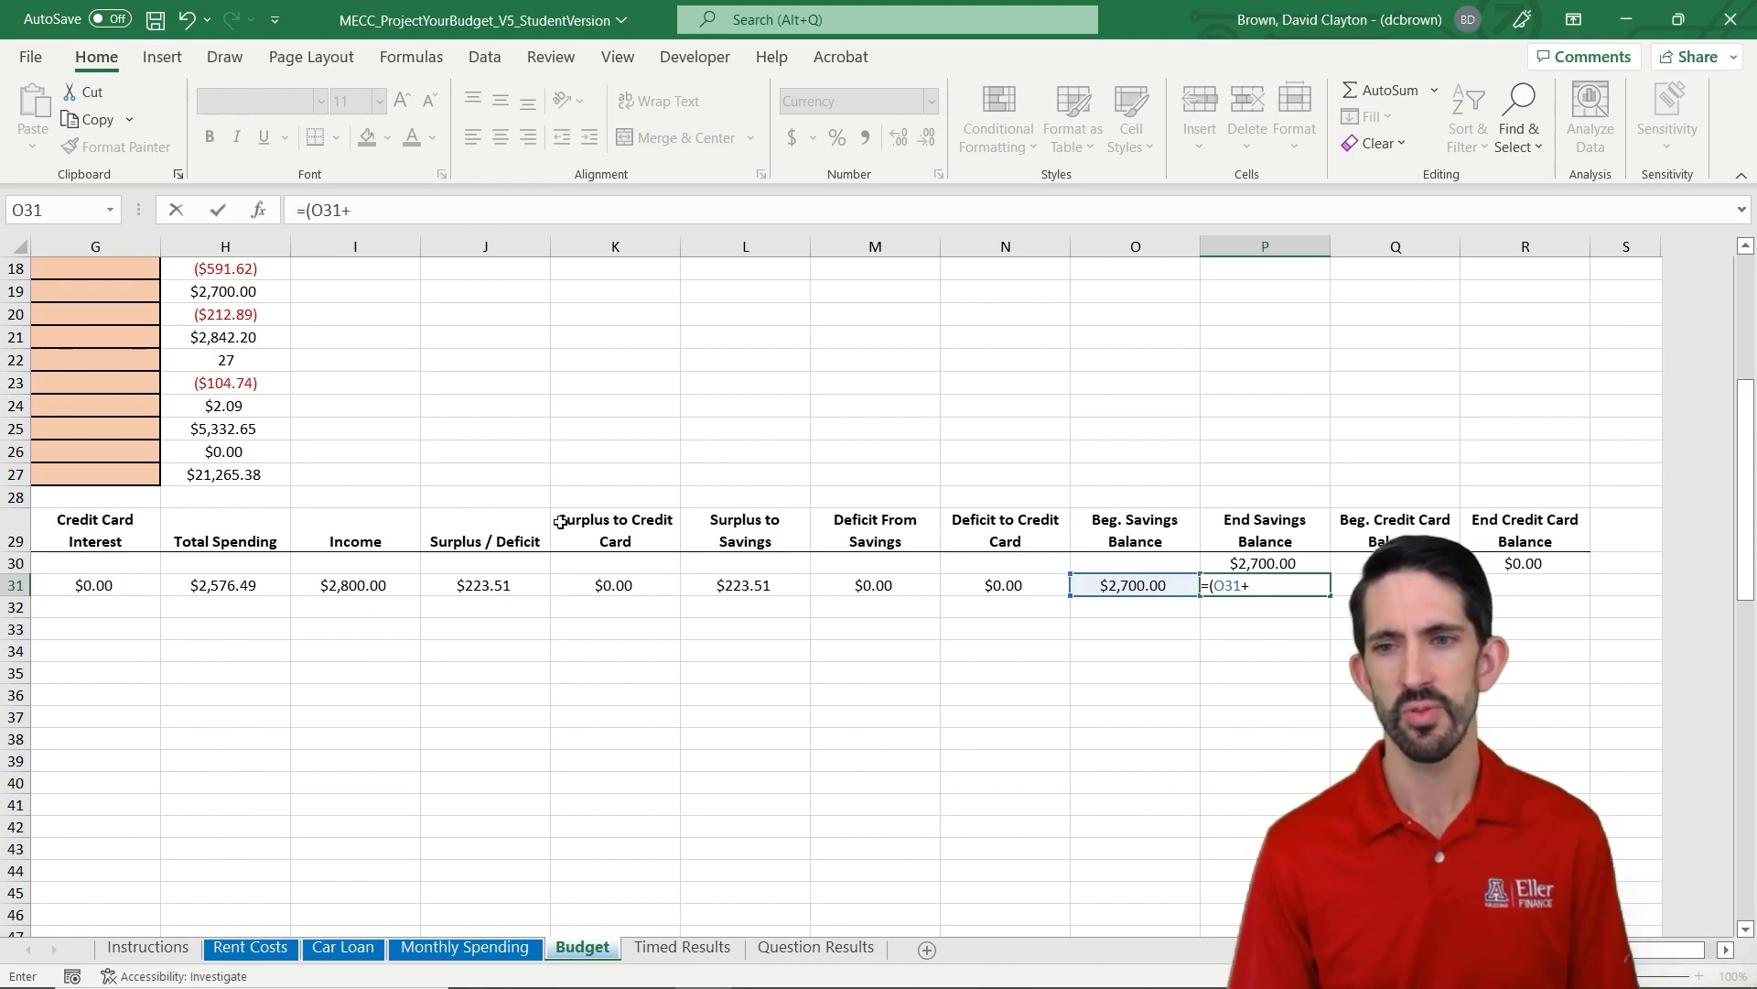
left_click(743, 585)
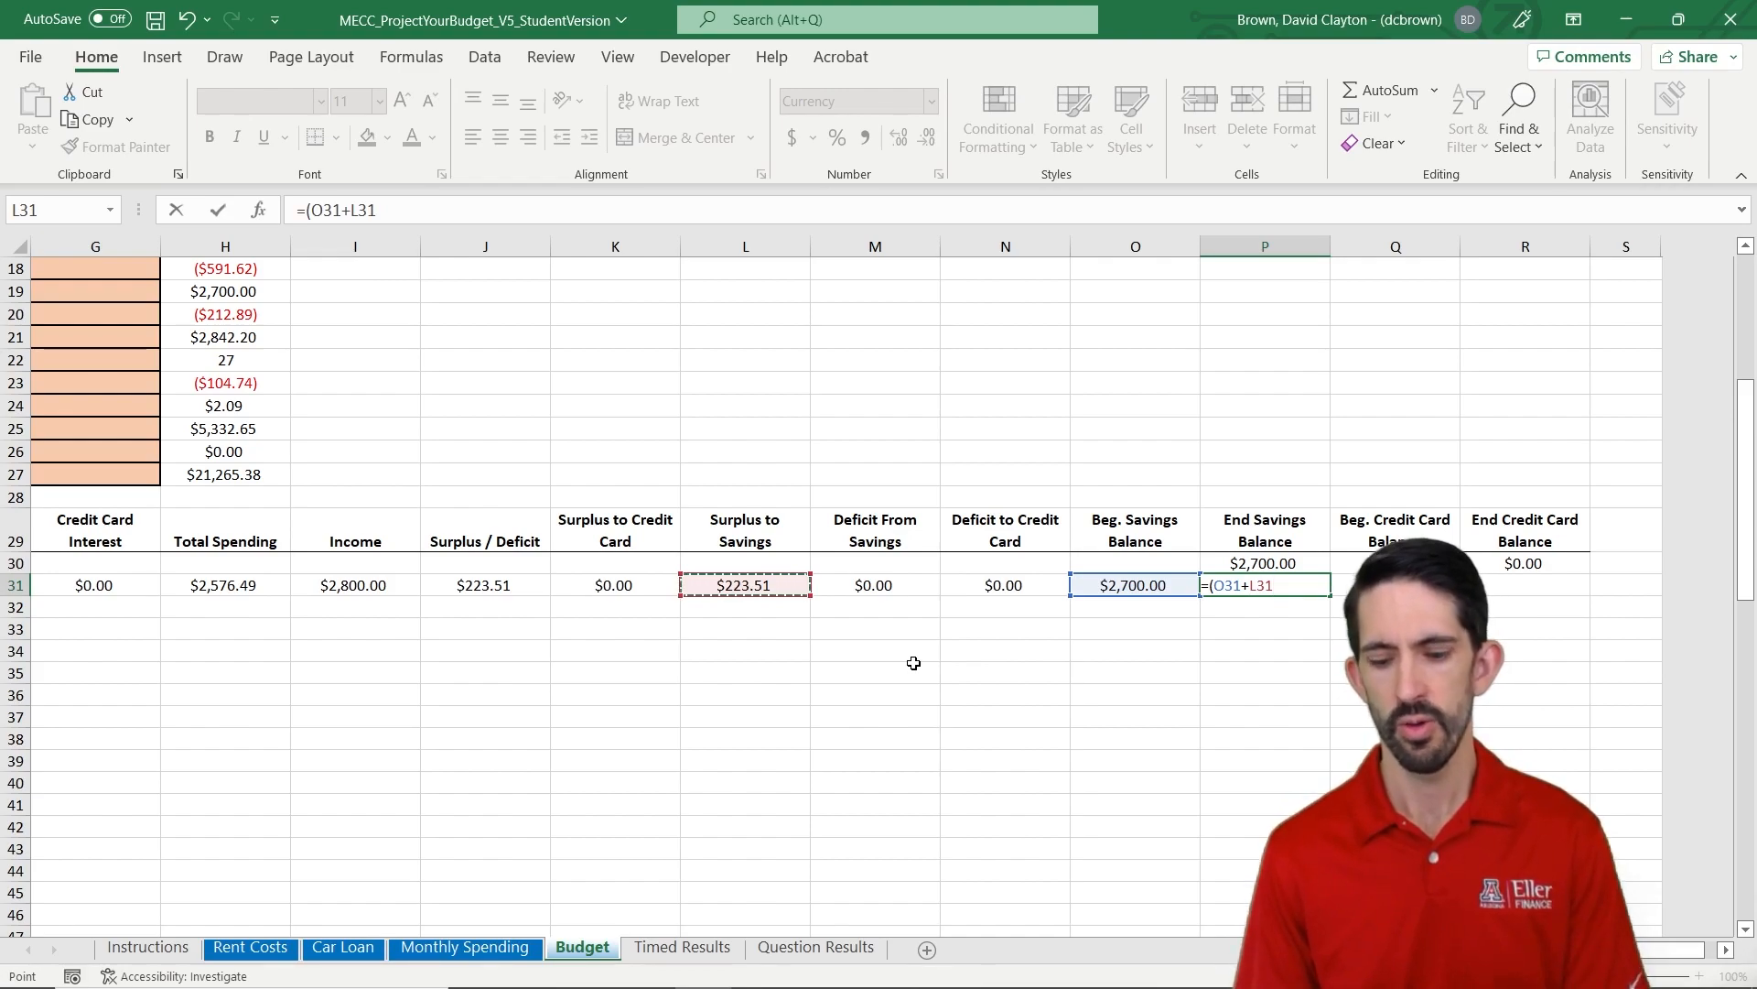
type("-")
left_click(880, 587)
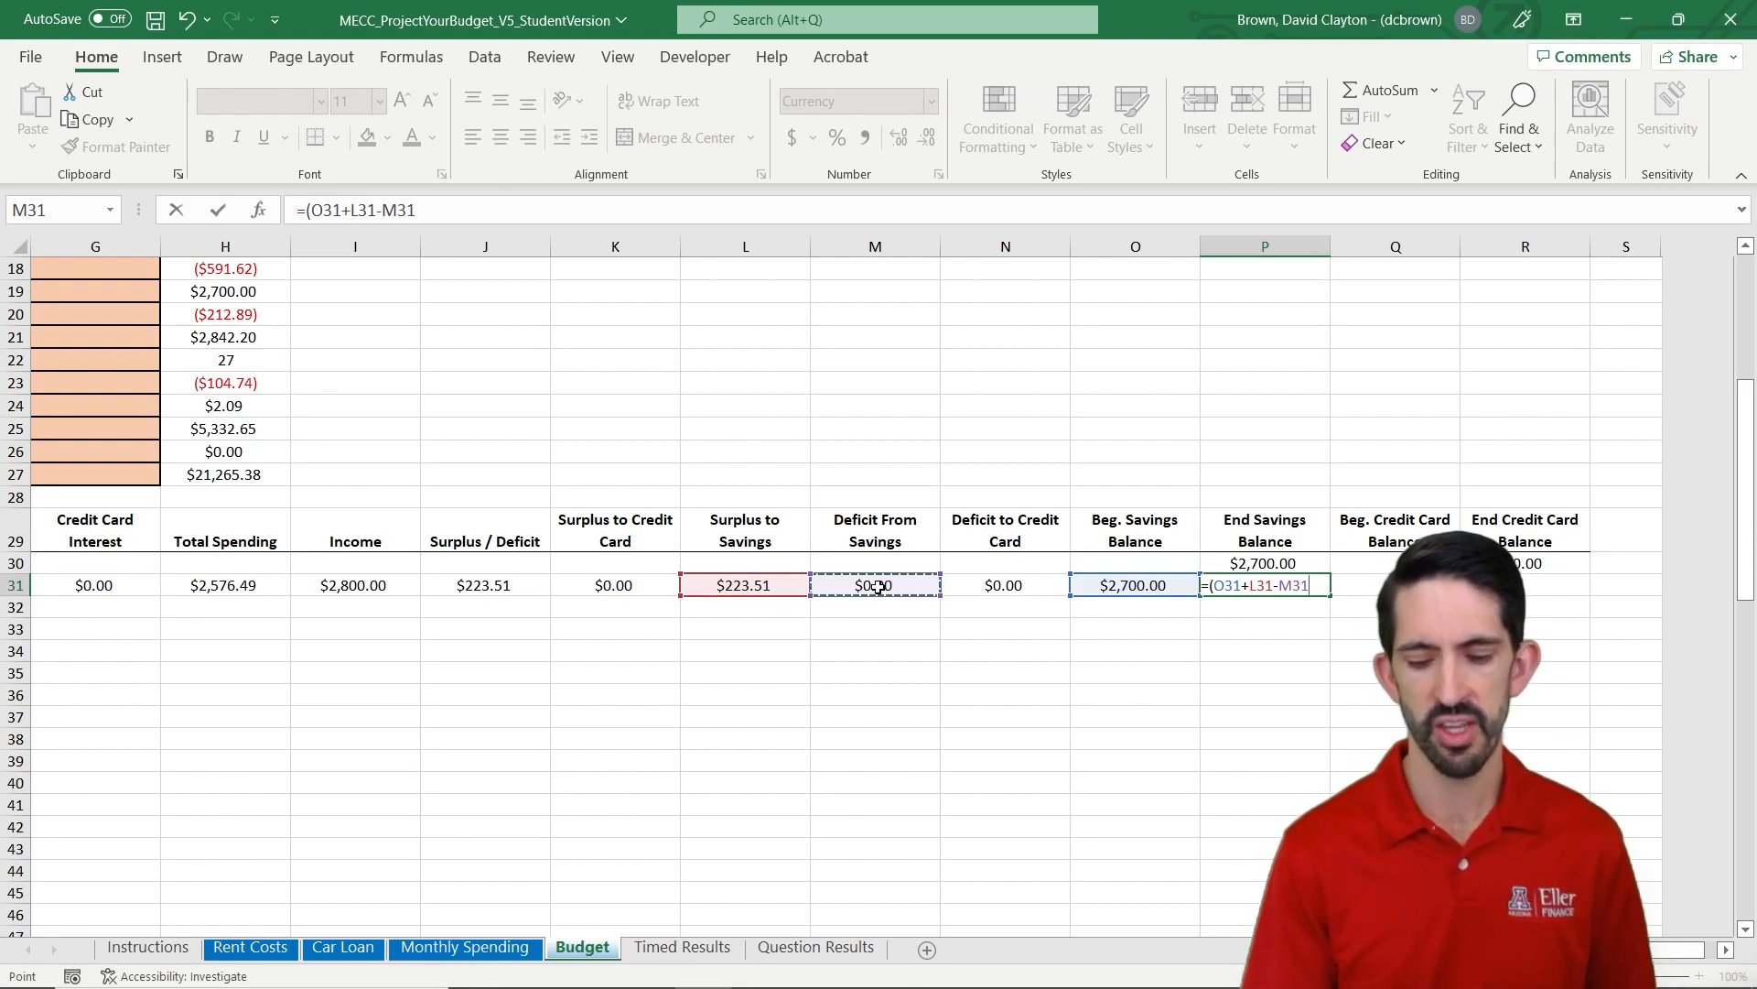
type(")*(1+")
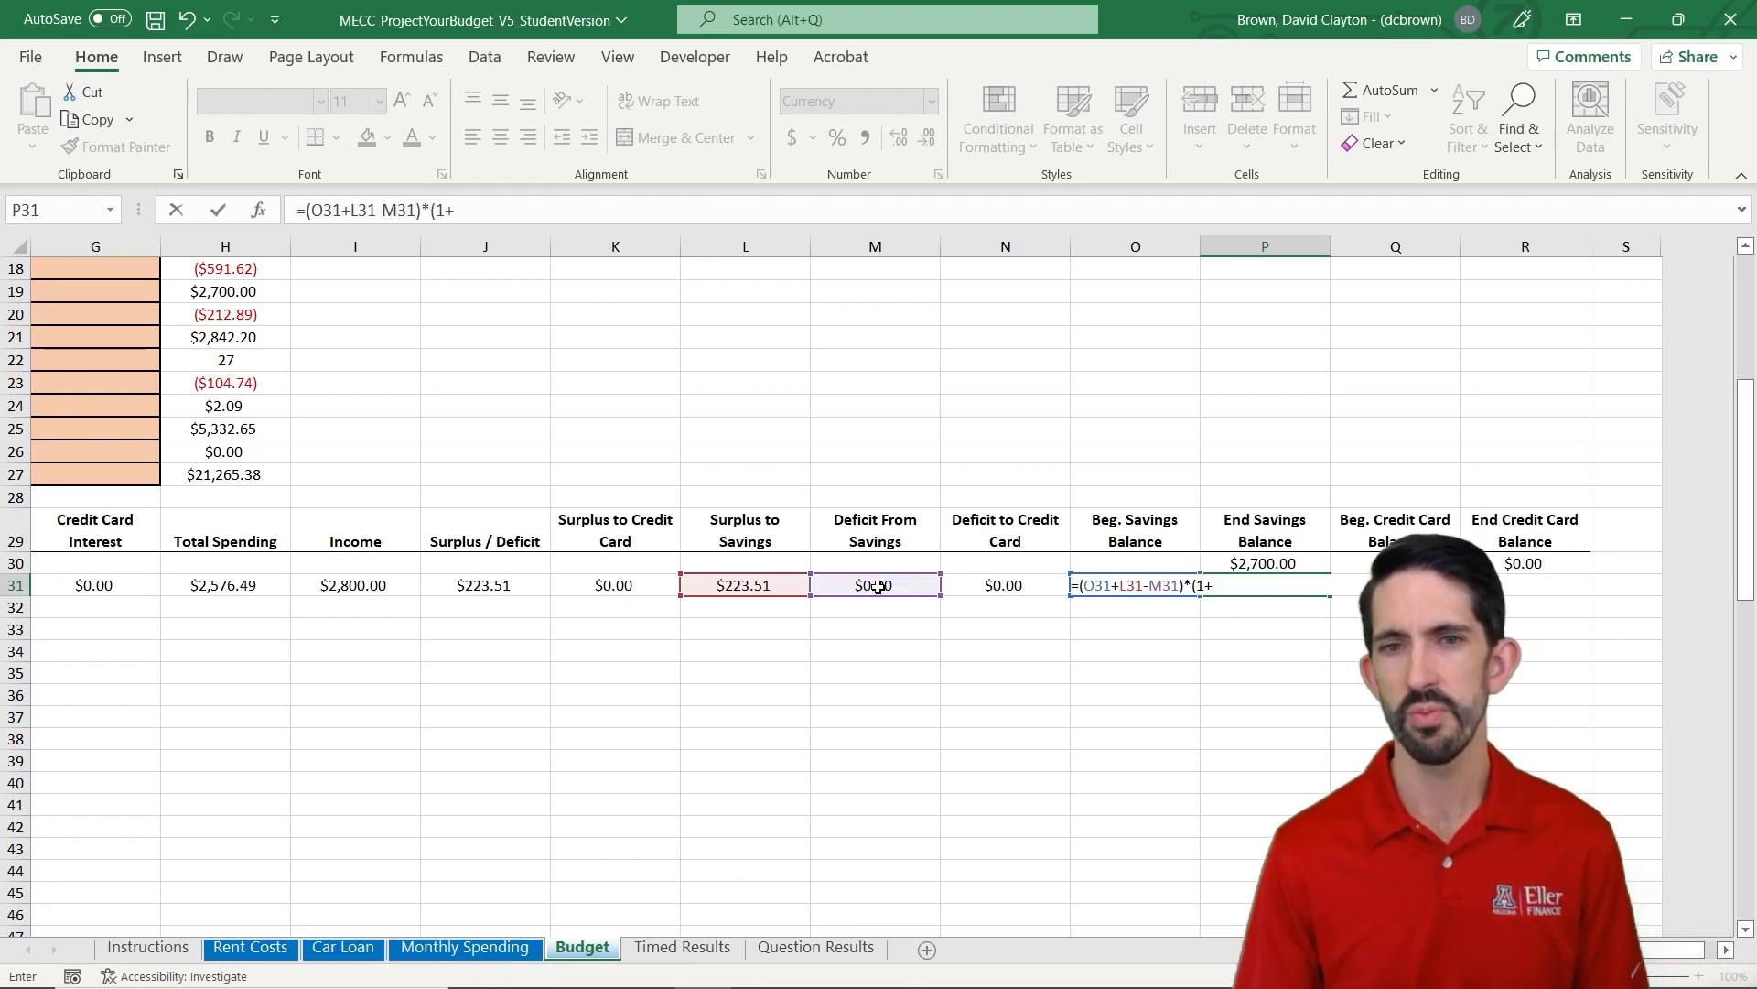
left_click(410, 381)
key("Up")
key("Up")
key("Up")
key("Up")
key("Up")
key("Up")
key("Up")
key("Up")
key("Up")
key("Up")
key("Up")
key("Up")
key("Up")
key("Up")
key("Up")
key("Up")
key("Up")
key("Up")
key("Up")
key("Up")
key("Left")
key("Down")
key("Down")
key("Down")
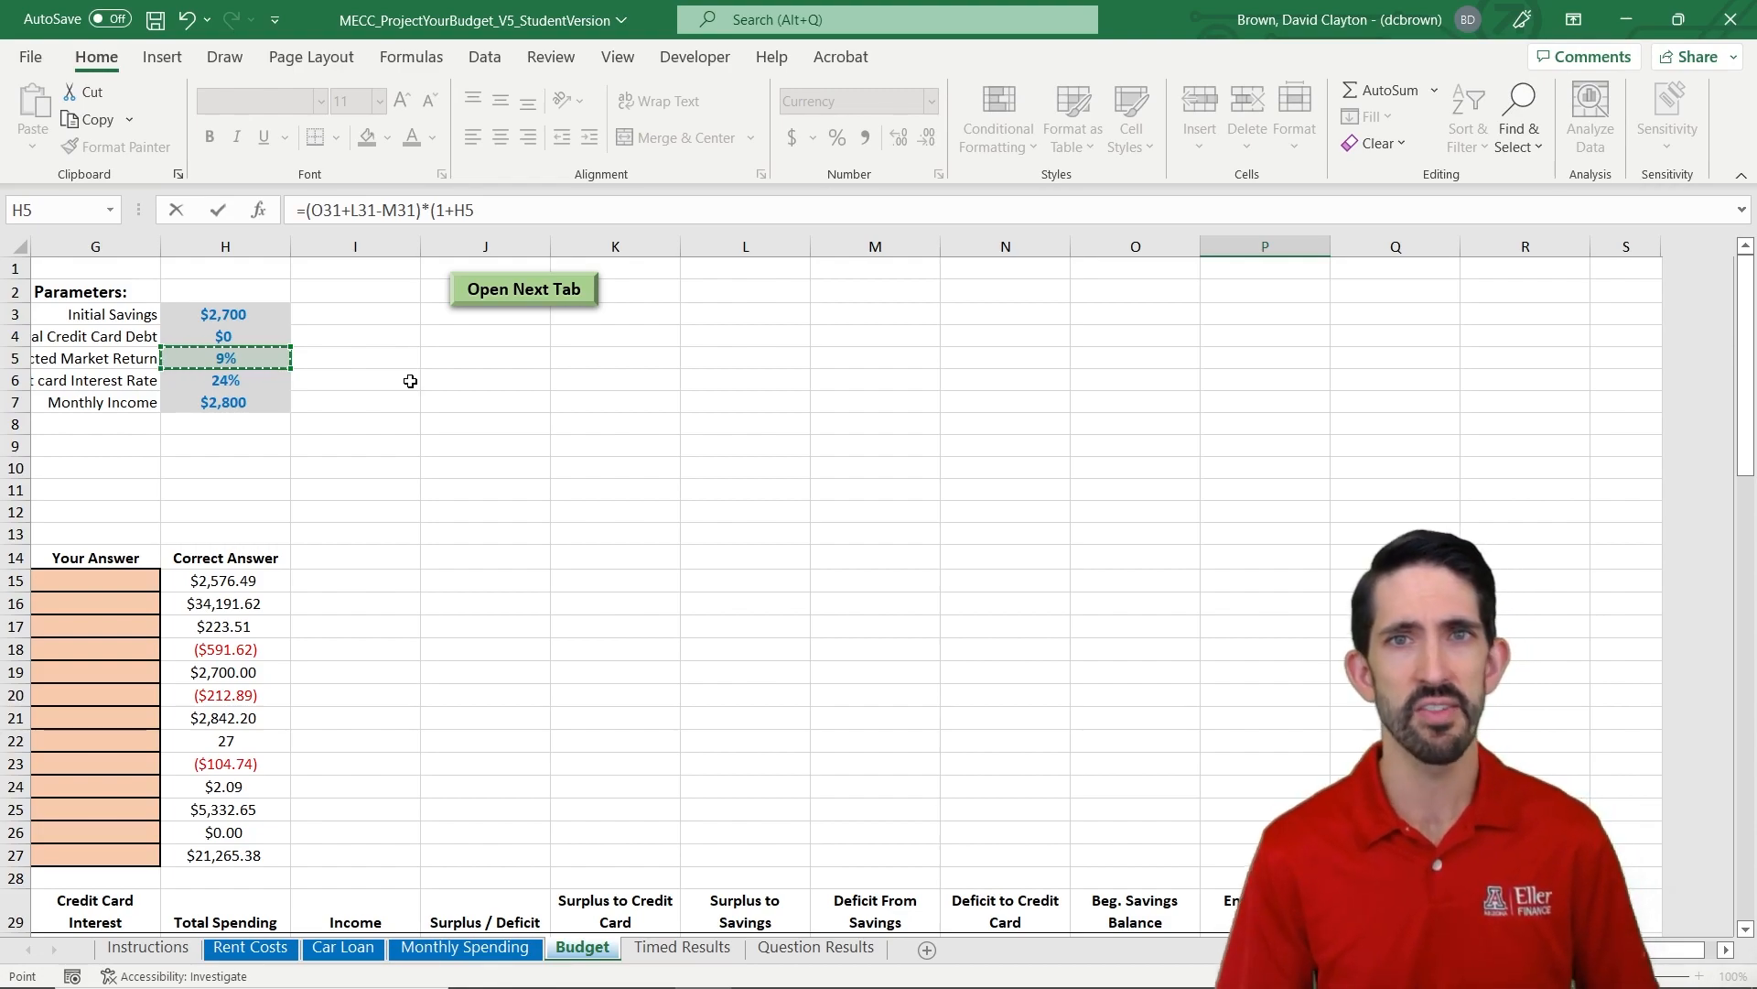
key("F4")
type("/12")
key("ctrl+Return")
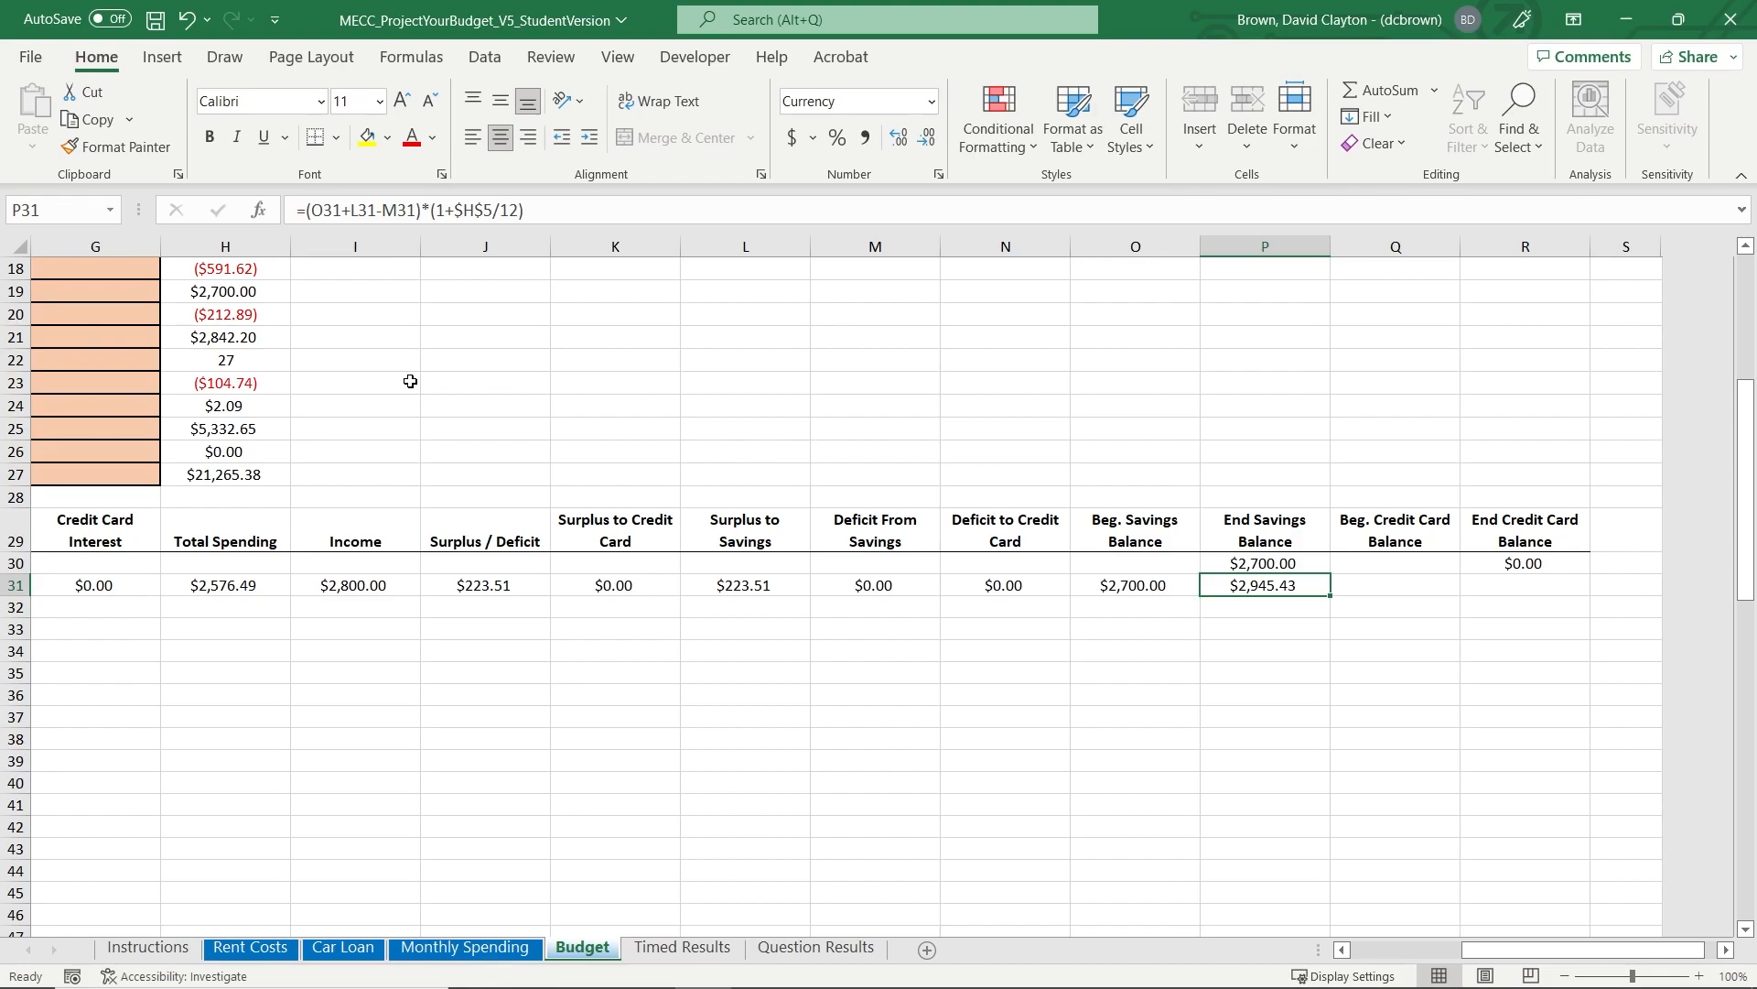
- Link the month 1 Beg. Credit Card Balance in Q31 to the prior ending credit card balance with =R30
key("Right")
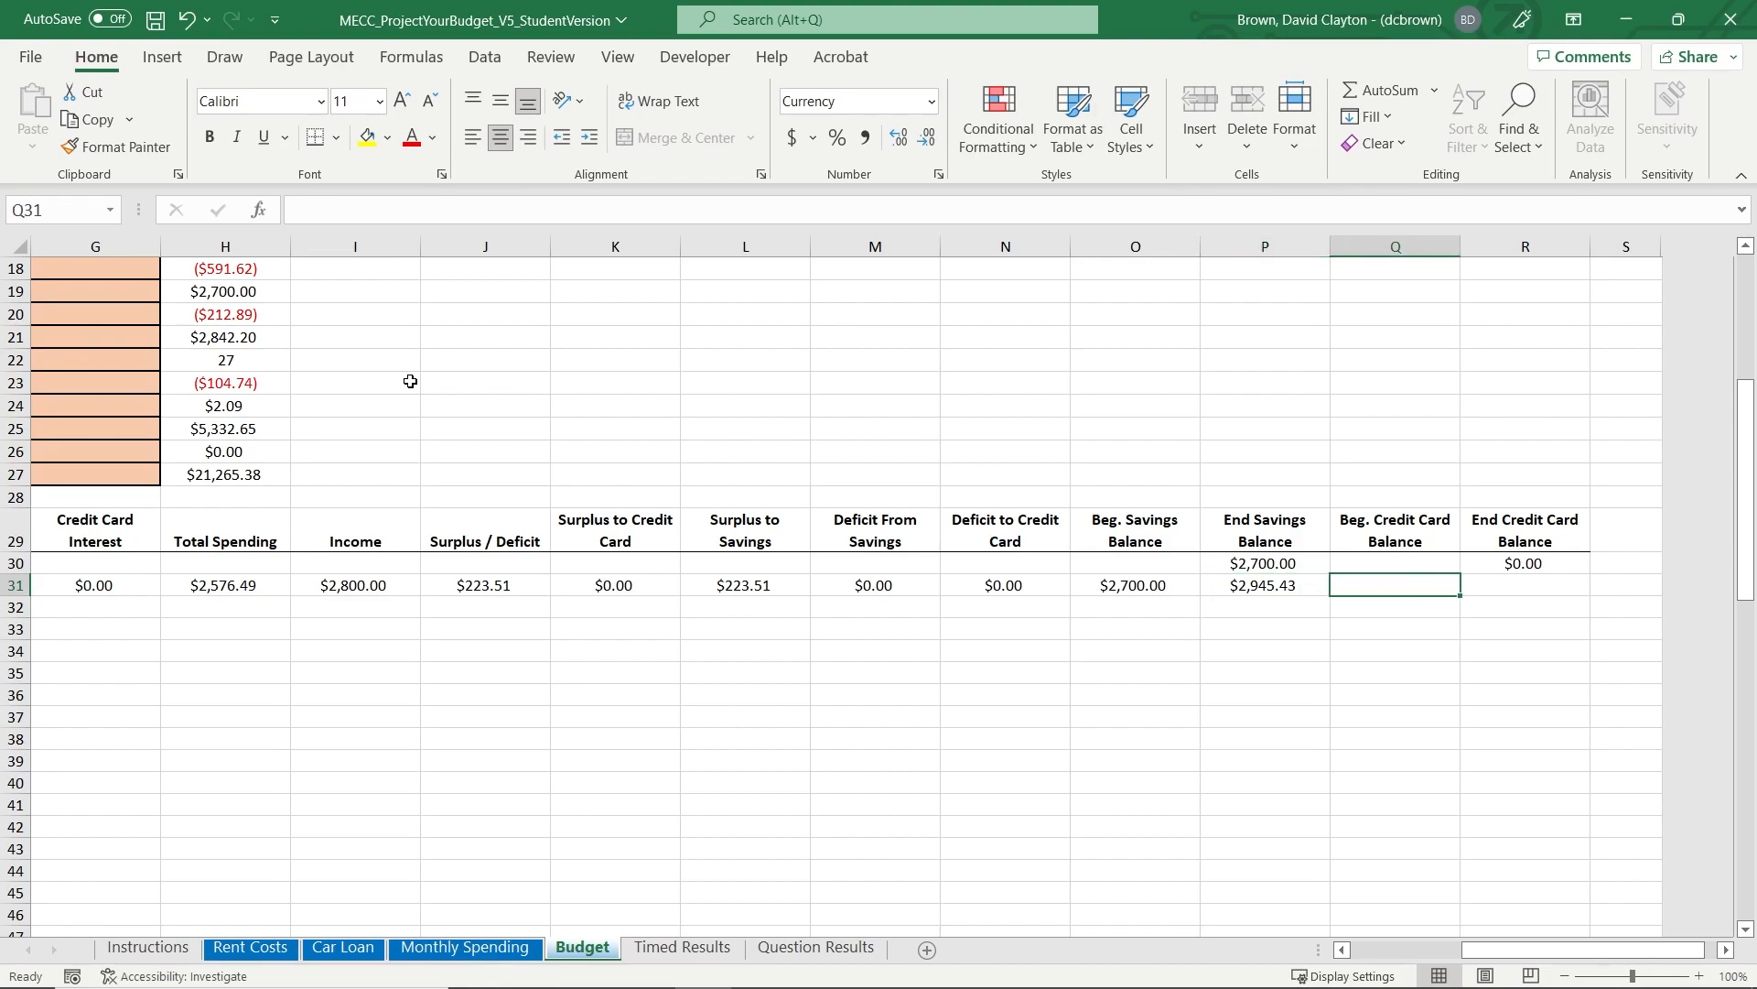
type("=")
key("Up")
key("Right")
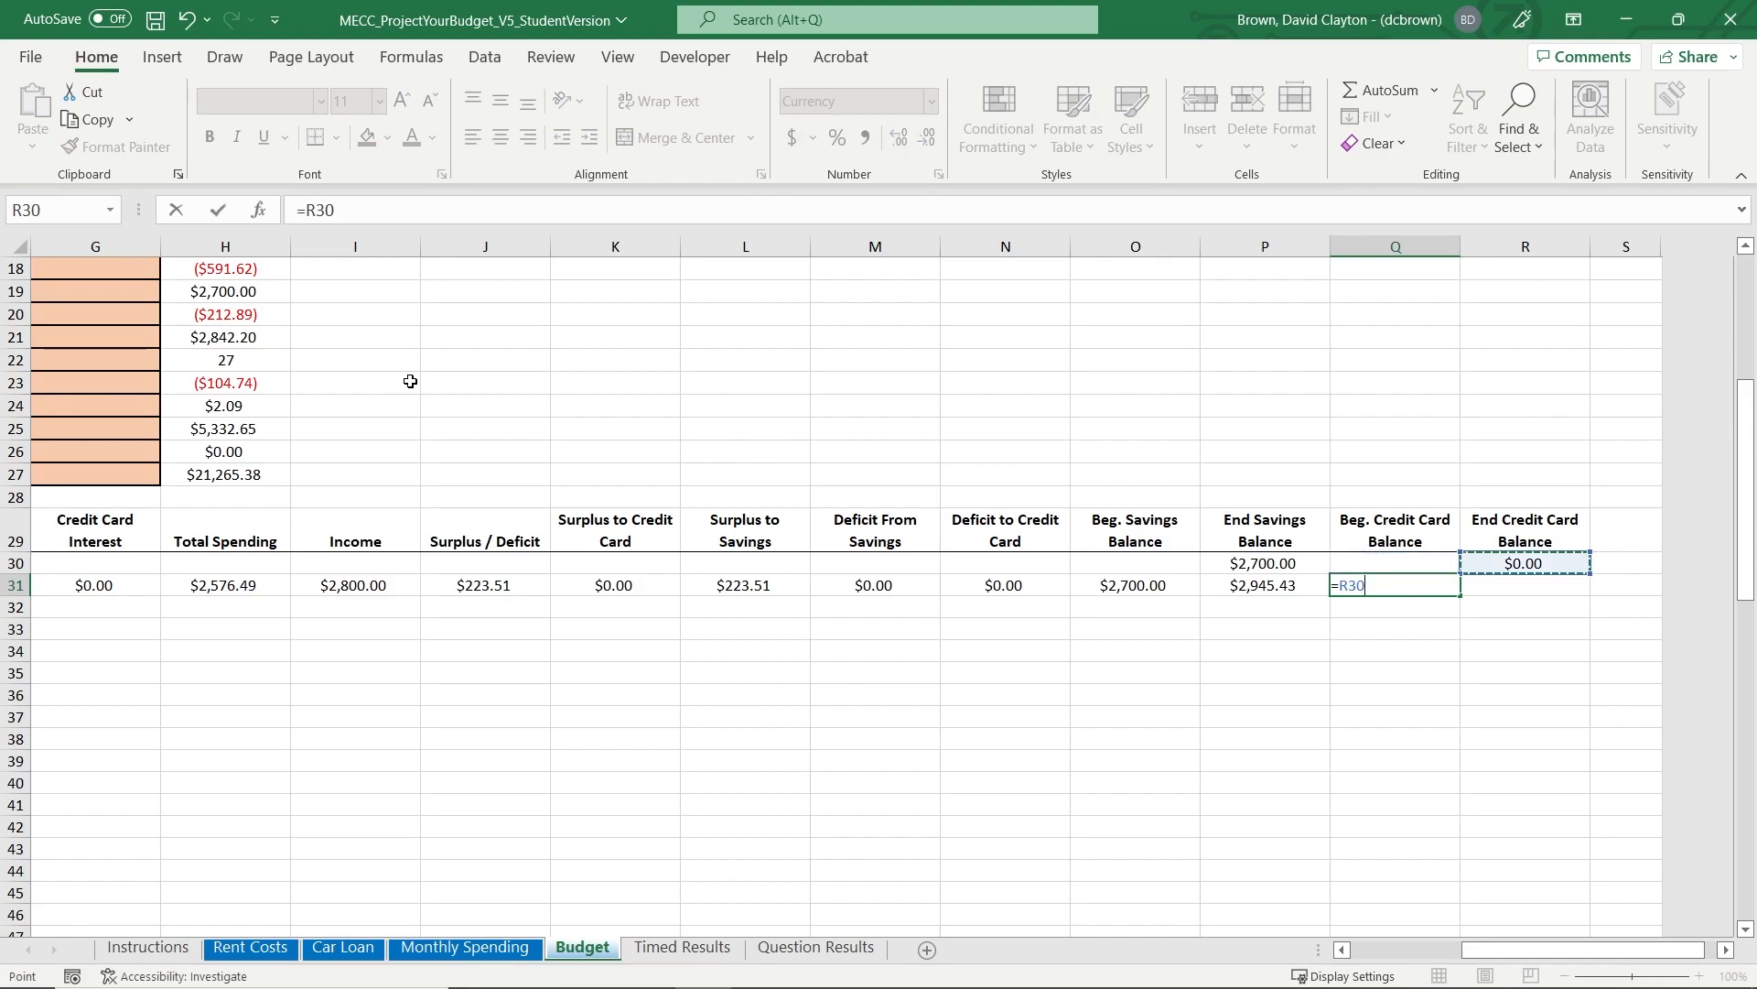
key("ctrl+Return")
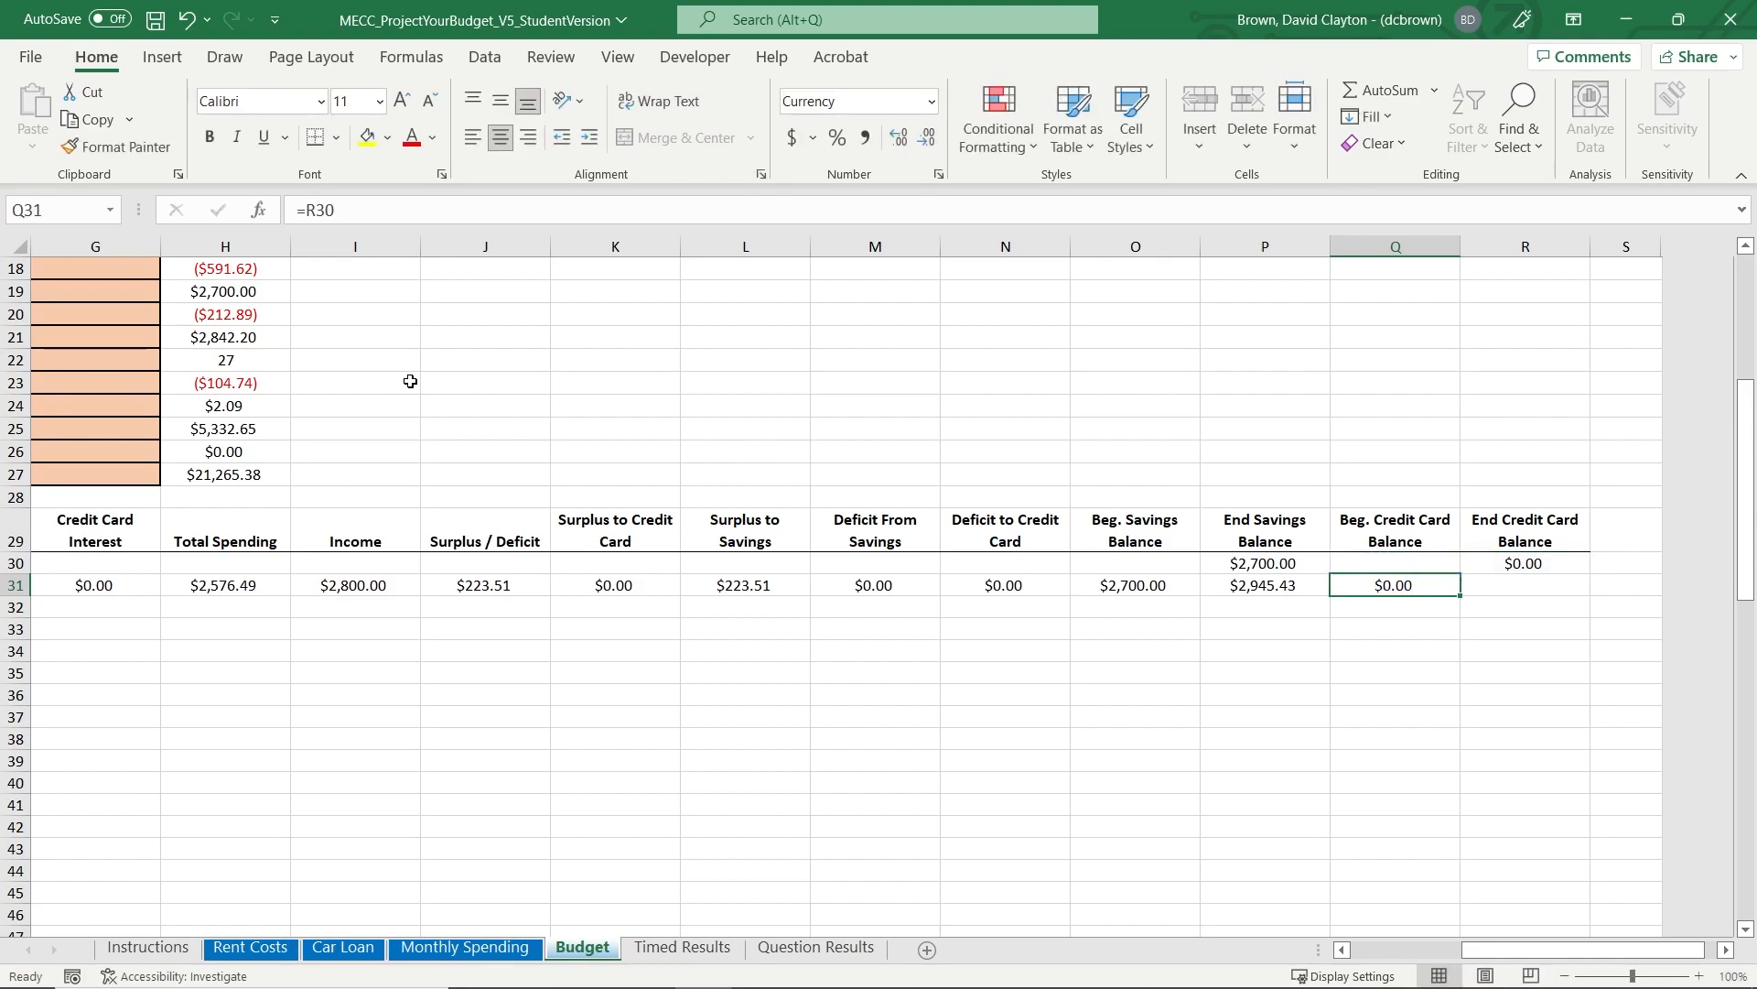
- Calculate the month 1 End Credit Card Balance in R31 from the beginning balance, surplus payment and added deficit with =Q31-K31+N31
key("Right")
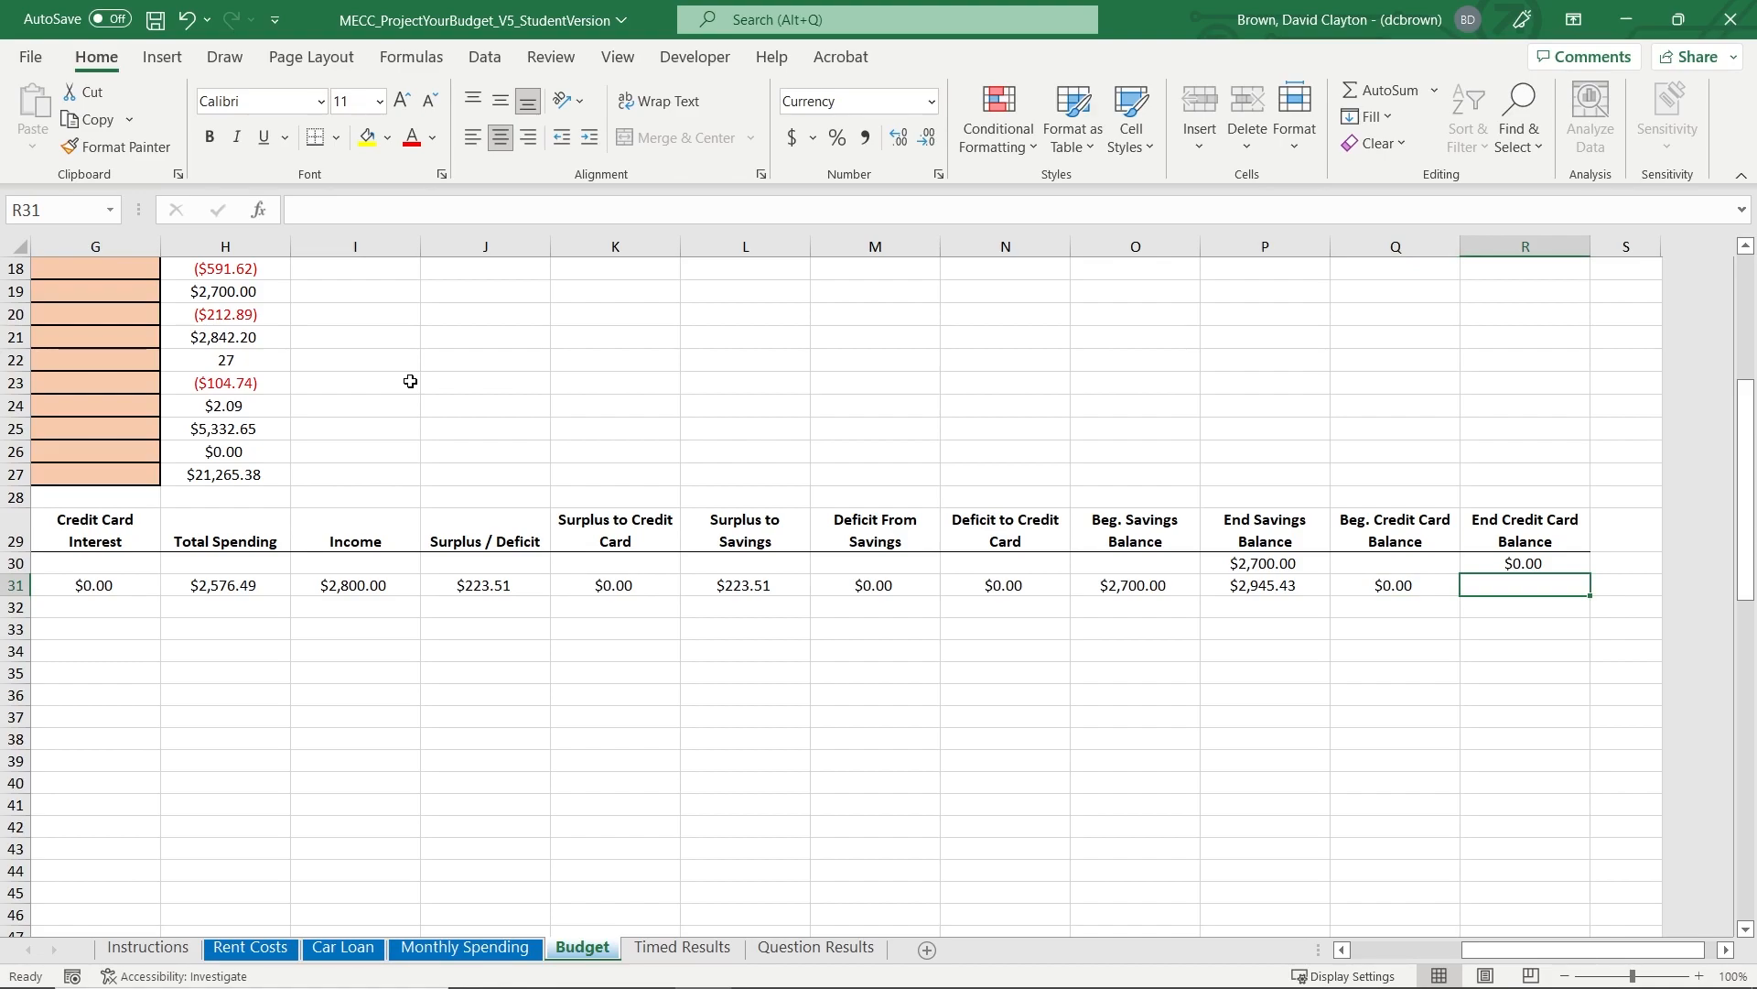
type("=")
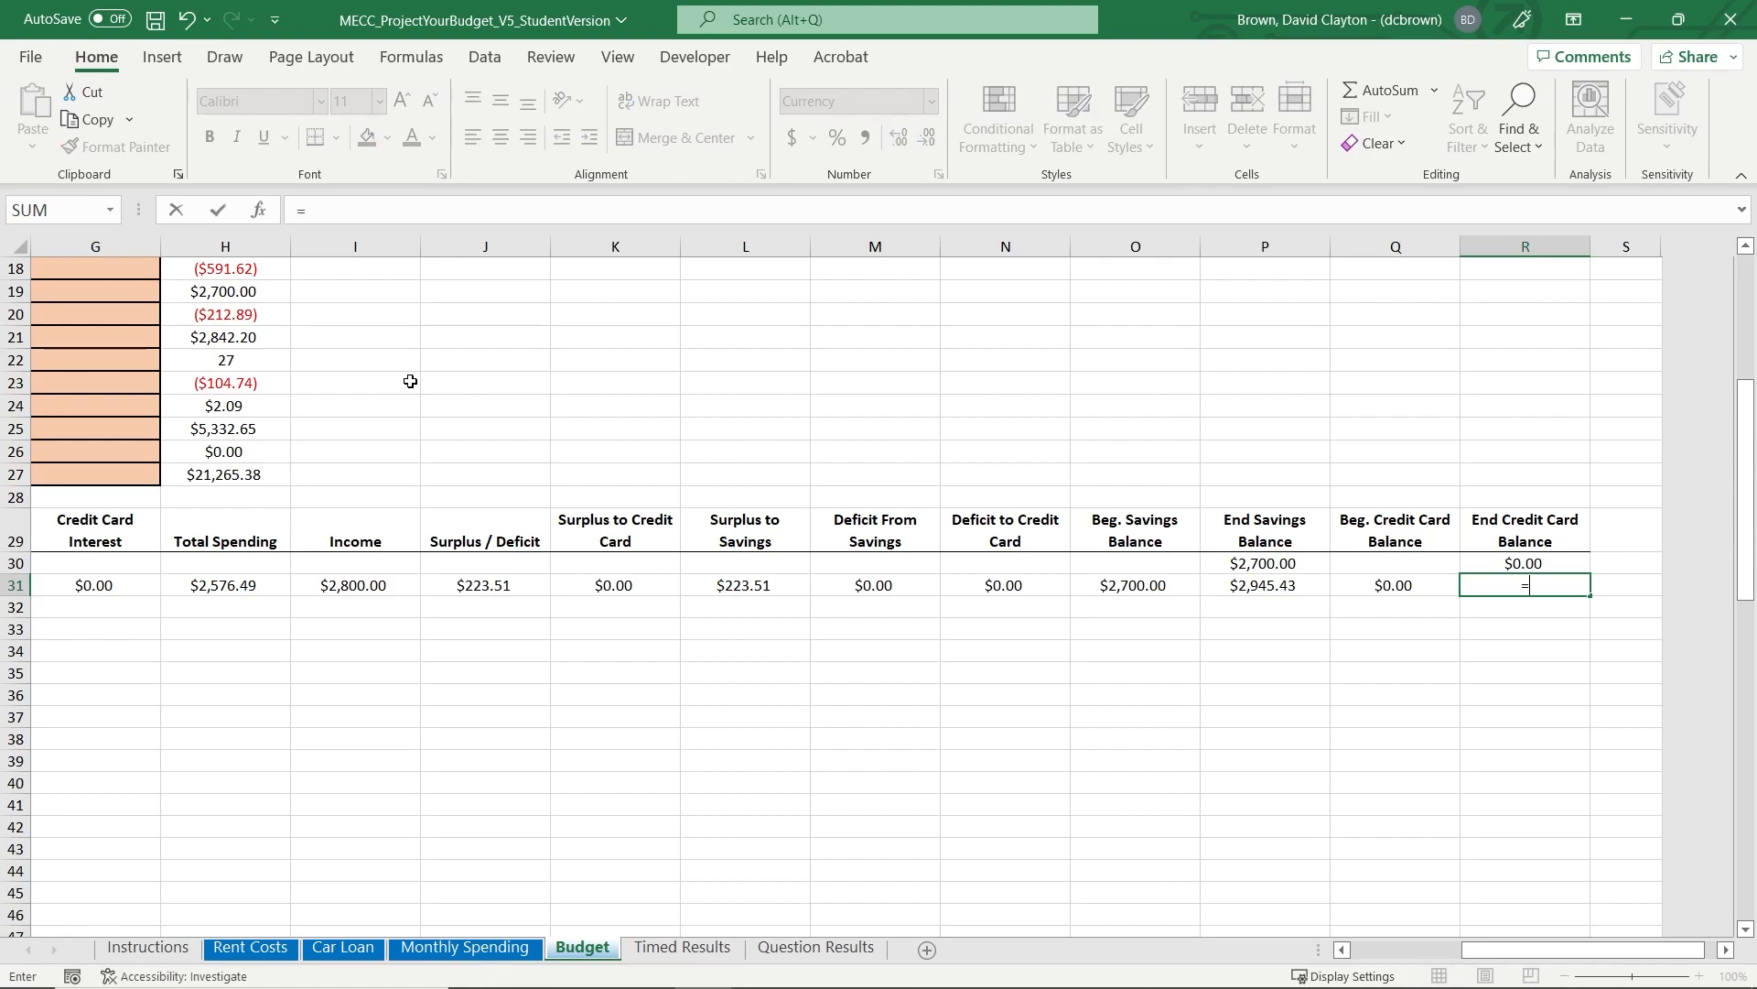
key("Left")
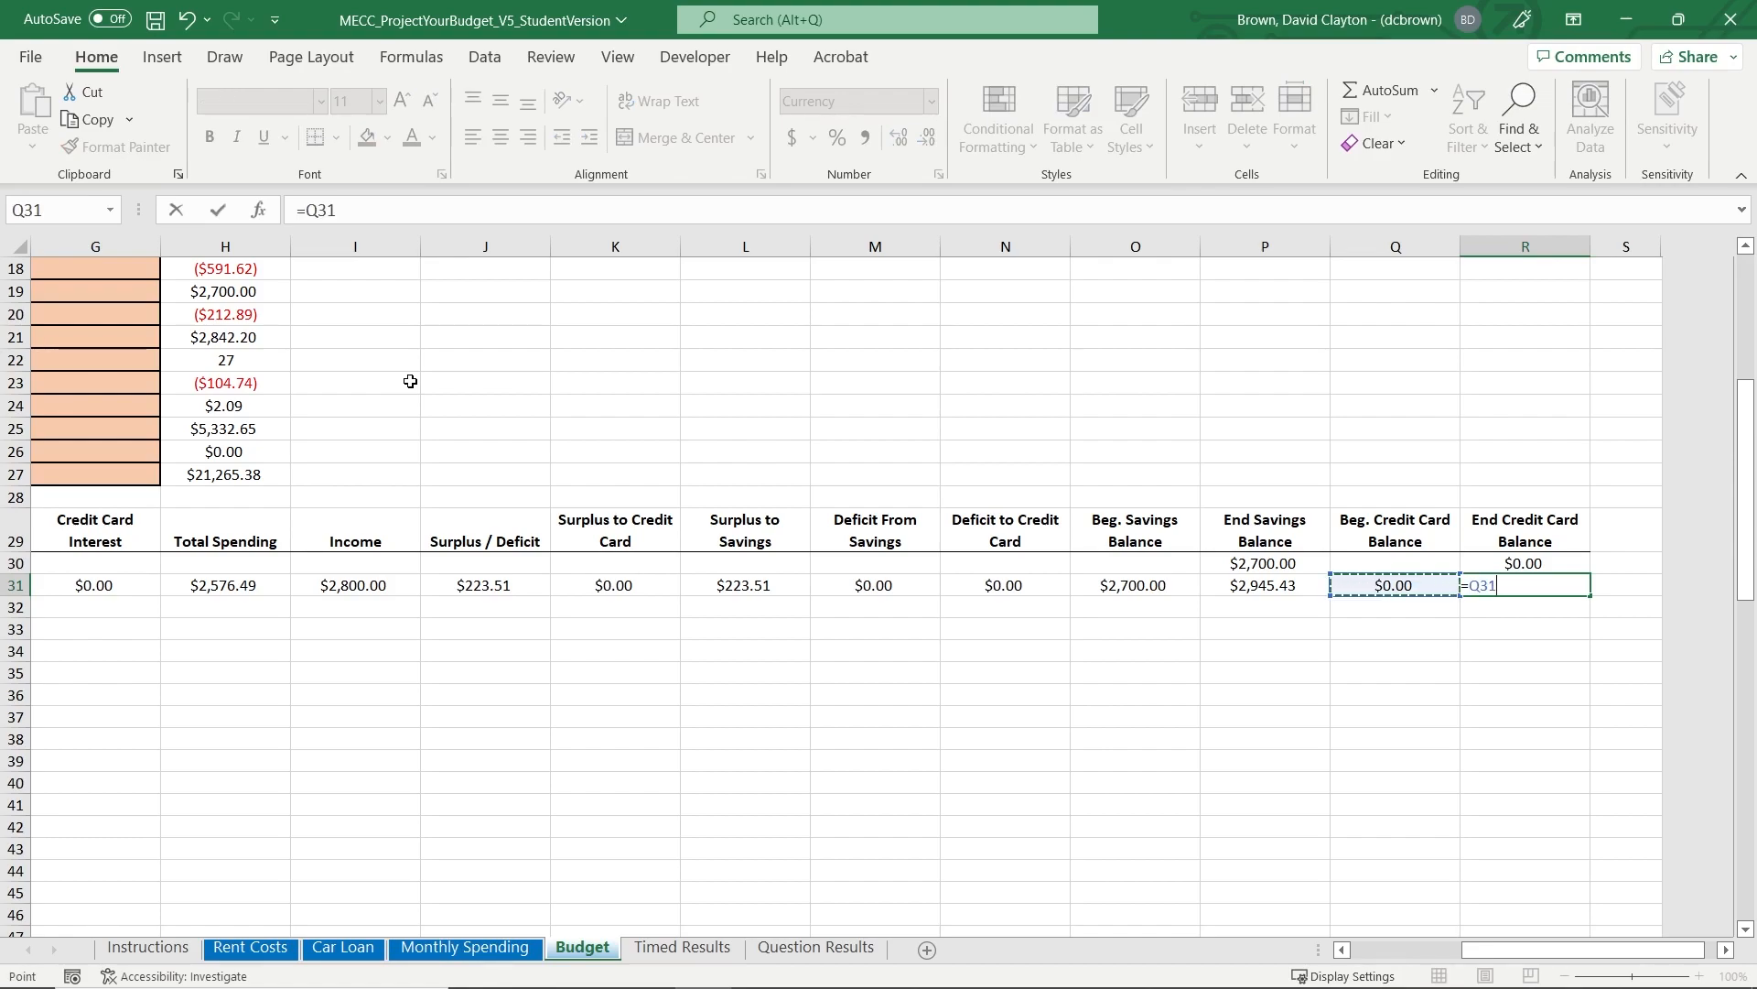
type("-")
key("Left")
key("Left")
key("Left")
key("Left")
key("Left")
key("Left")
key("Left")
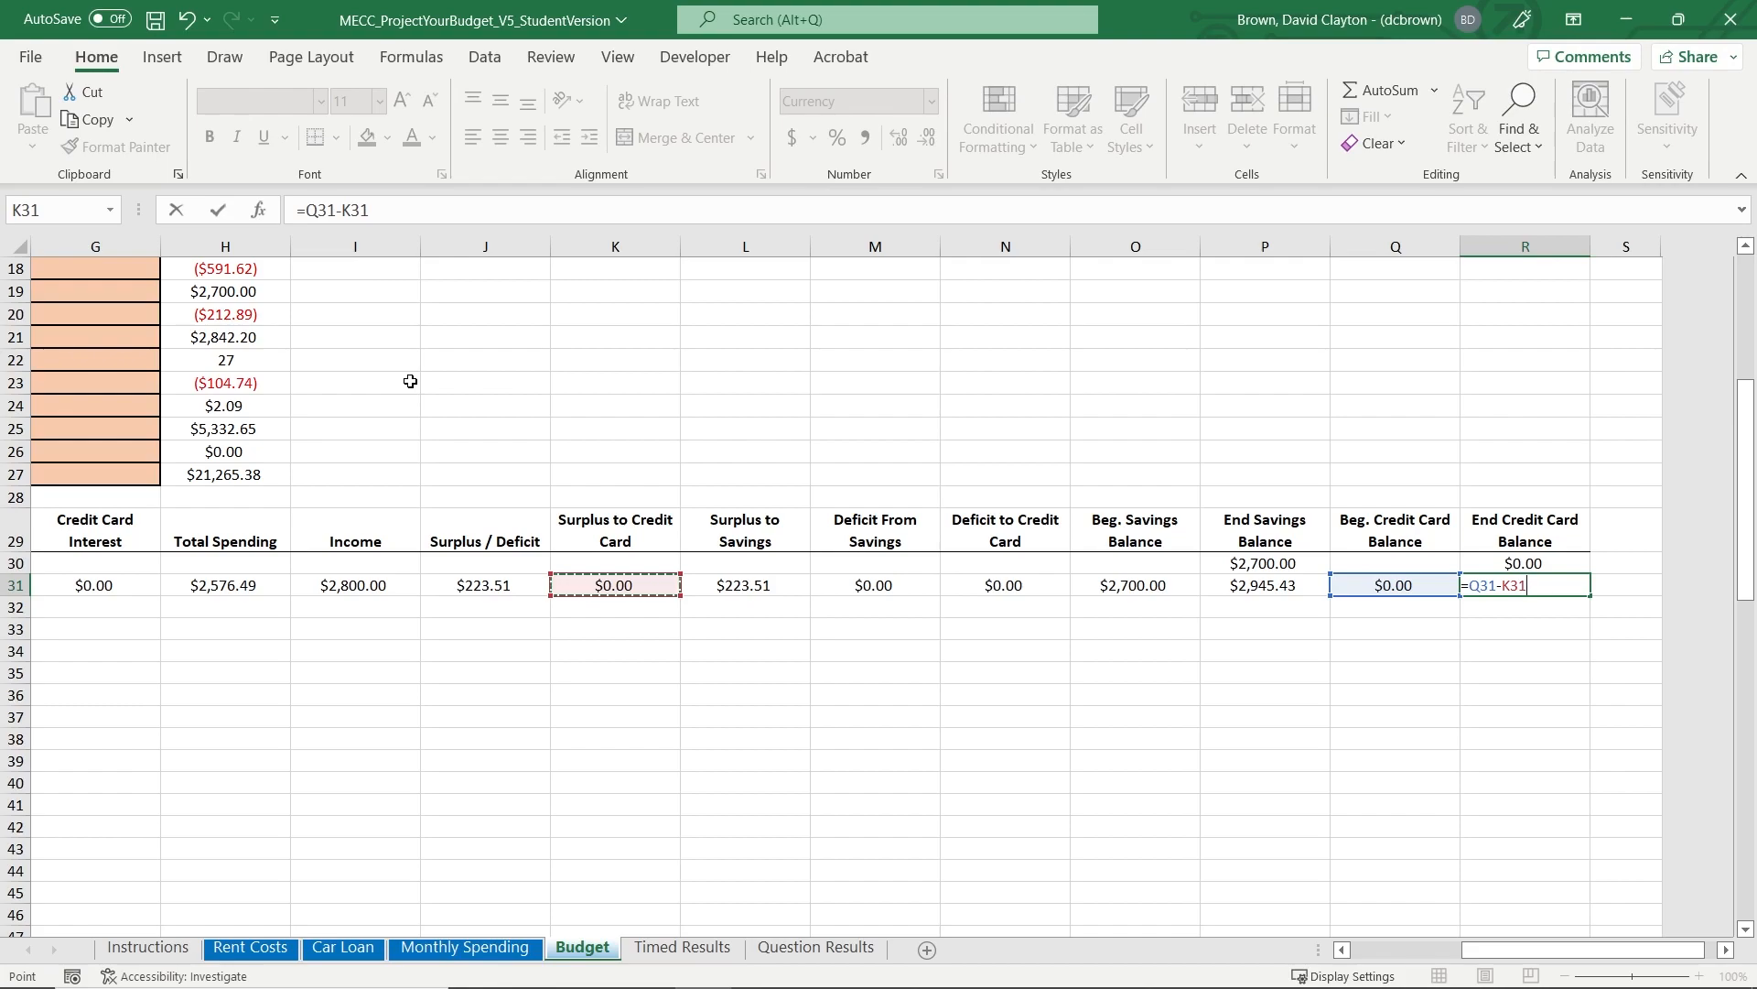
type("+")
key("Left")
key("Left")
key("Left")
key("Left")
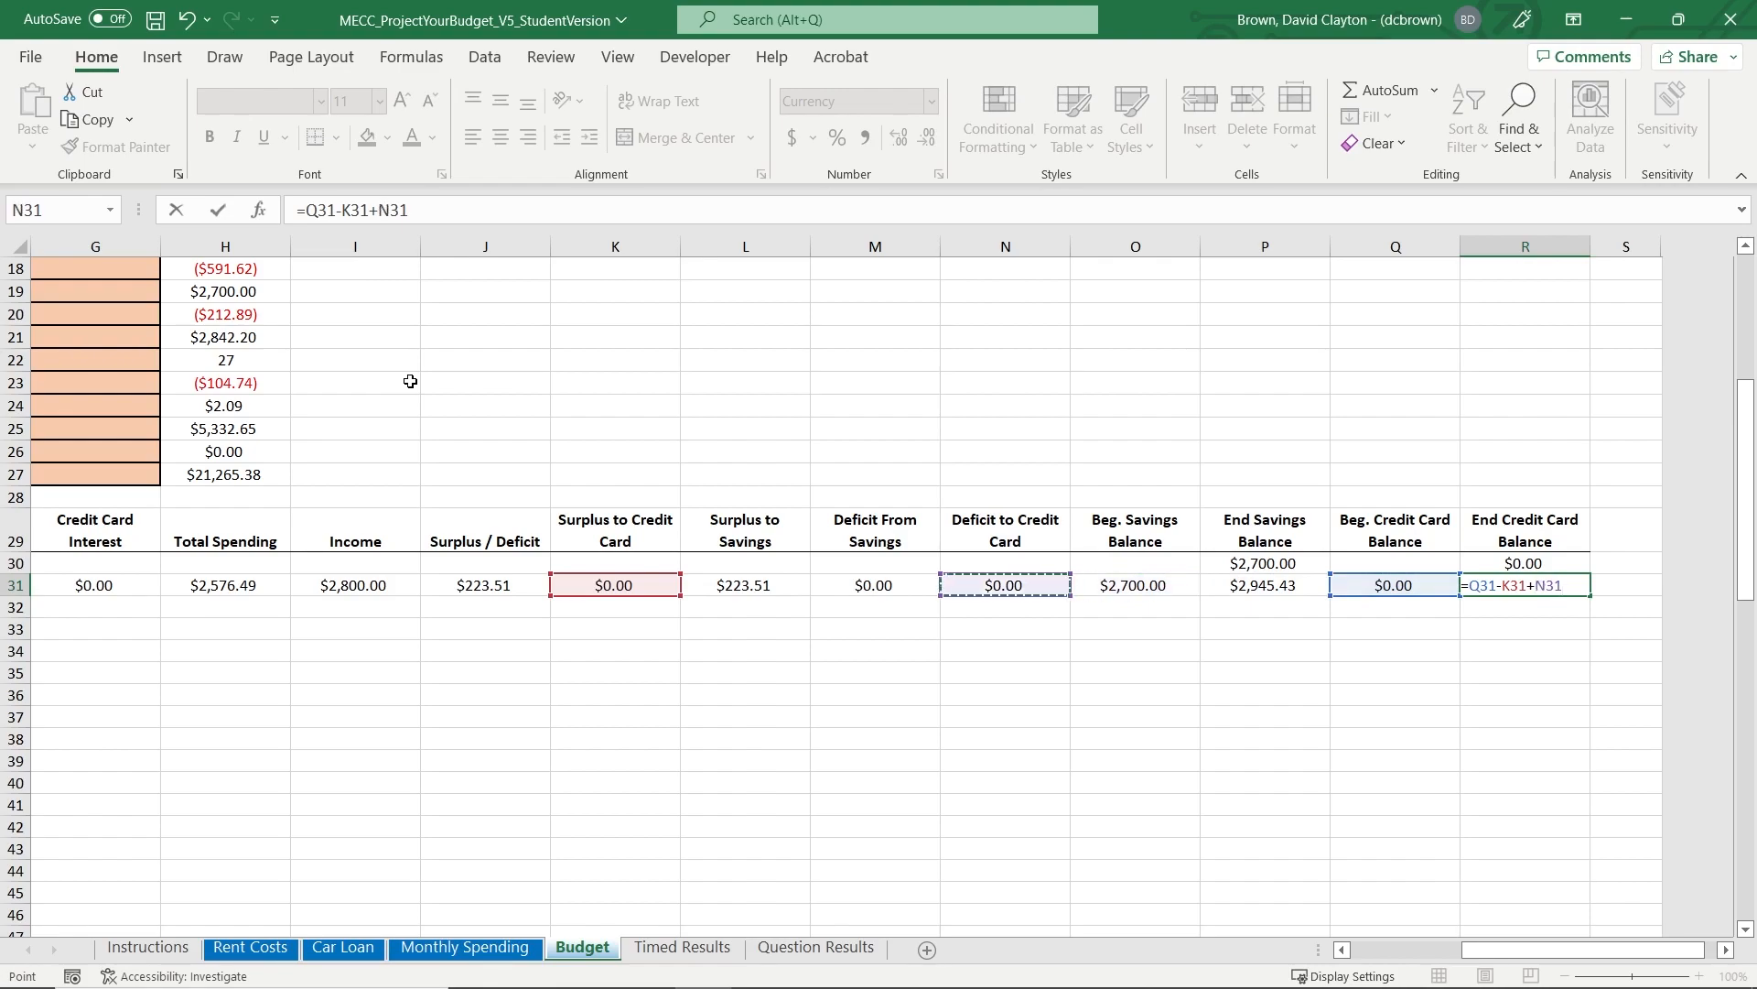
key("ctrl+Return")
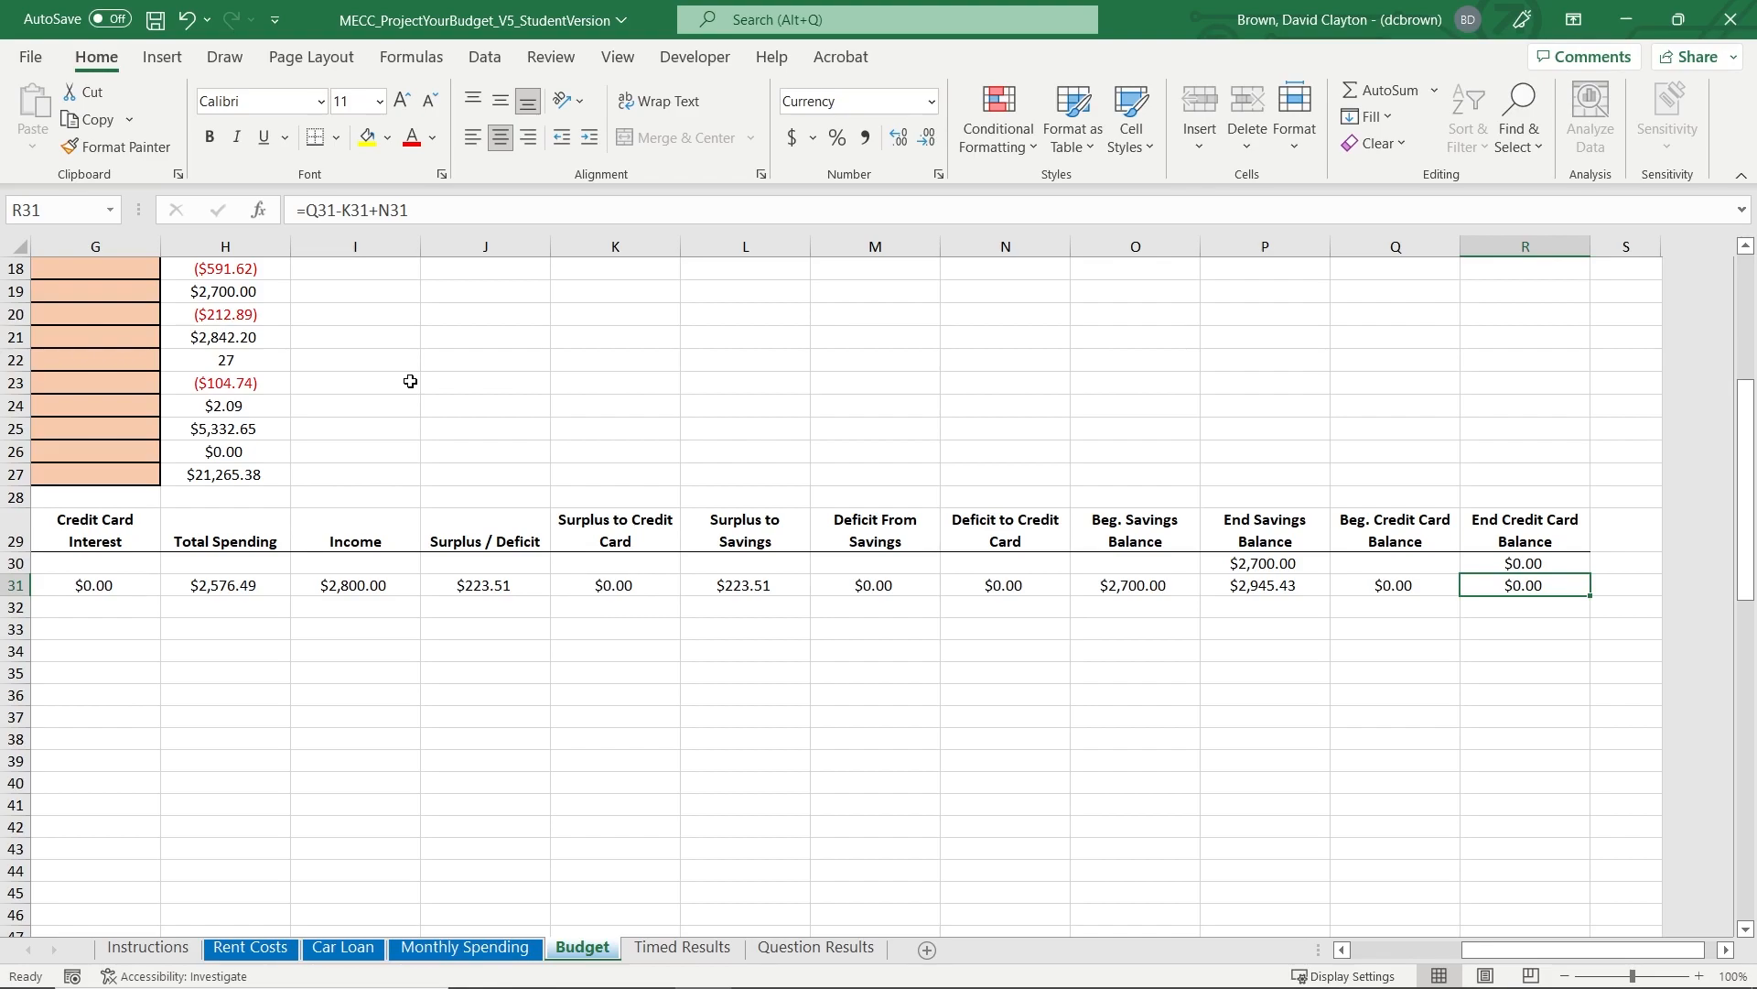
- Fill the month 1 formulas in D31:R31 down through row 90 to cover all 60 months
key("Left")
key("Left")
key("Left")
key("Left")
key("Left")
key("Left")
key("Left")
key("Left")
key("Left")
key("Left")
key("Left")
key("Left")
key("Left")
key("Left")
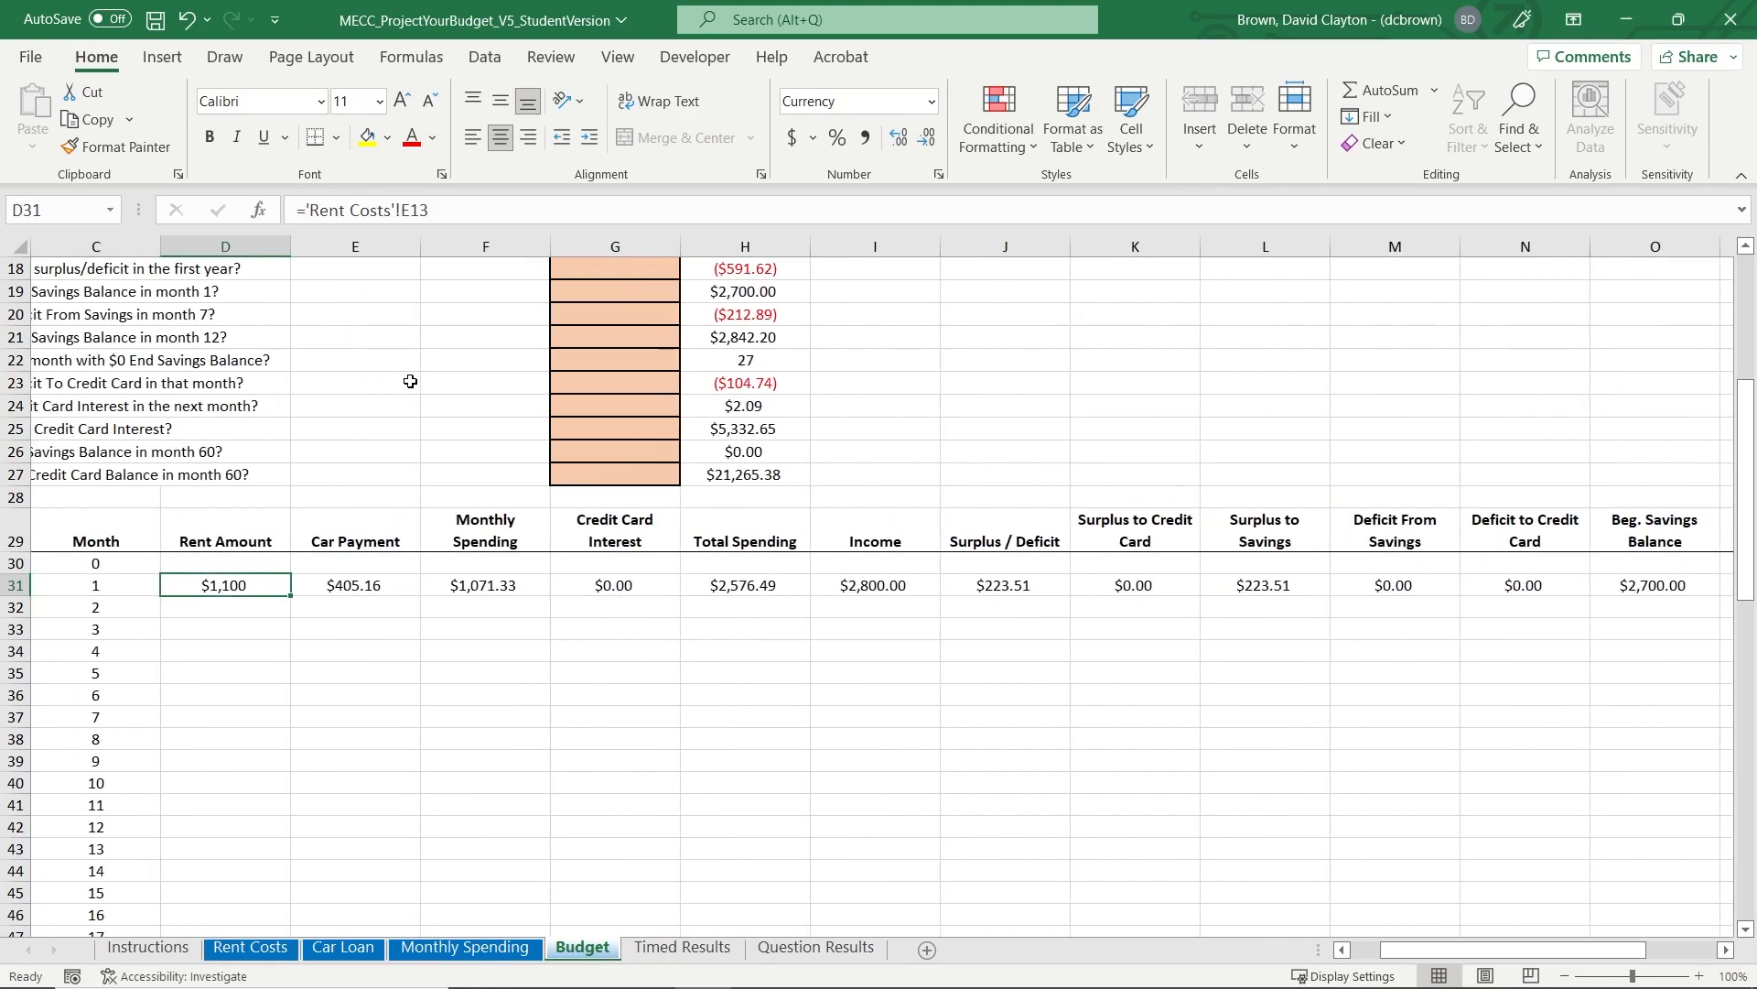
key("ctrl+shift+Right")
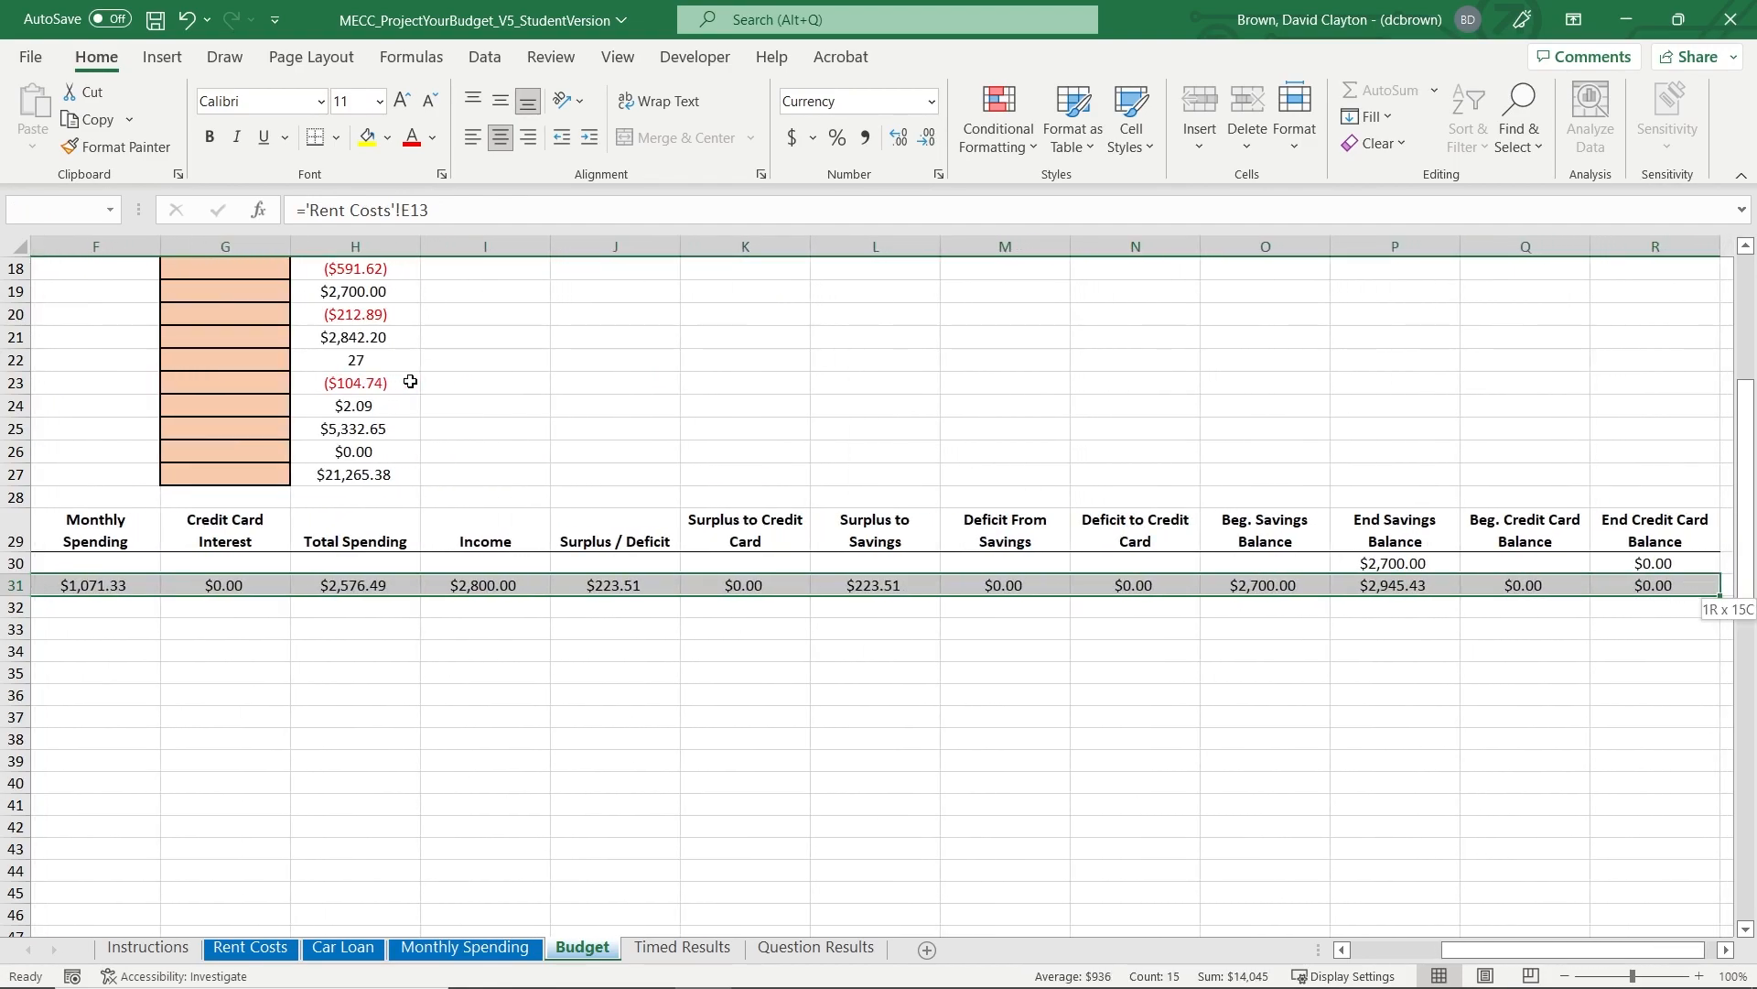
key("shift+Page_Down")
key("shift+Page_Down")
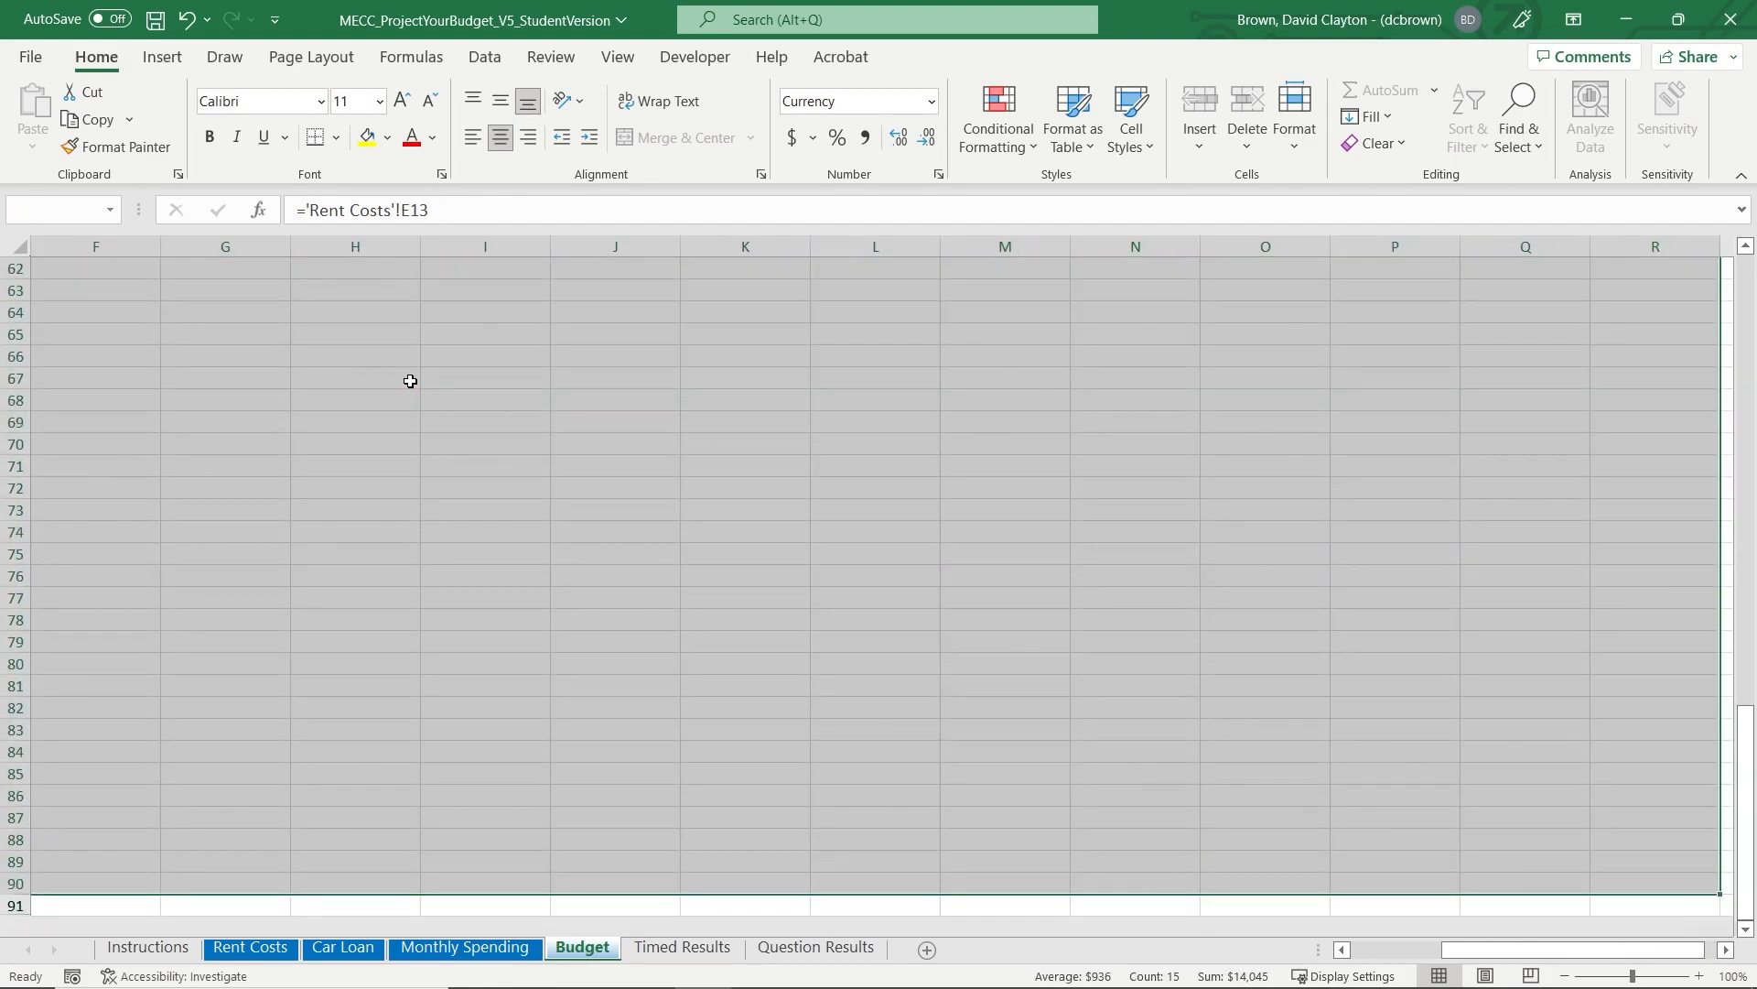
key("ctrl+d")
- Examine how the deficits in the first few months are drawn from savings and carried into the savings balances
key("Right")
key("Up")
key("Up")
key("Left")
key("Down")
key("Down")
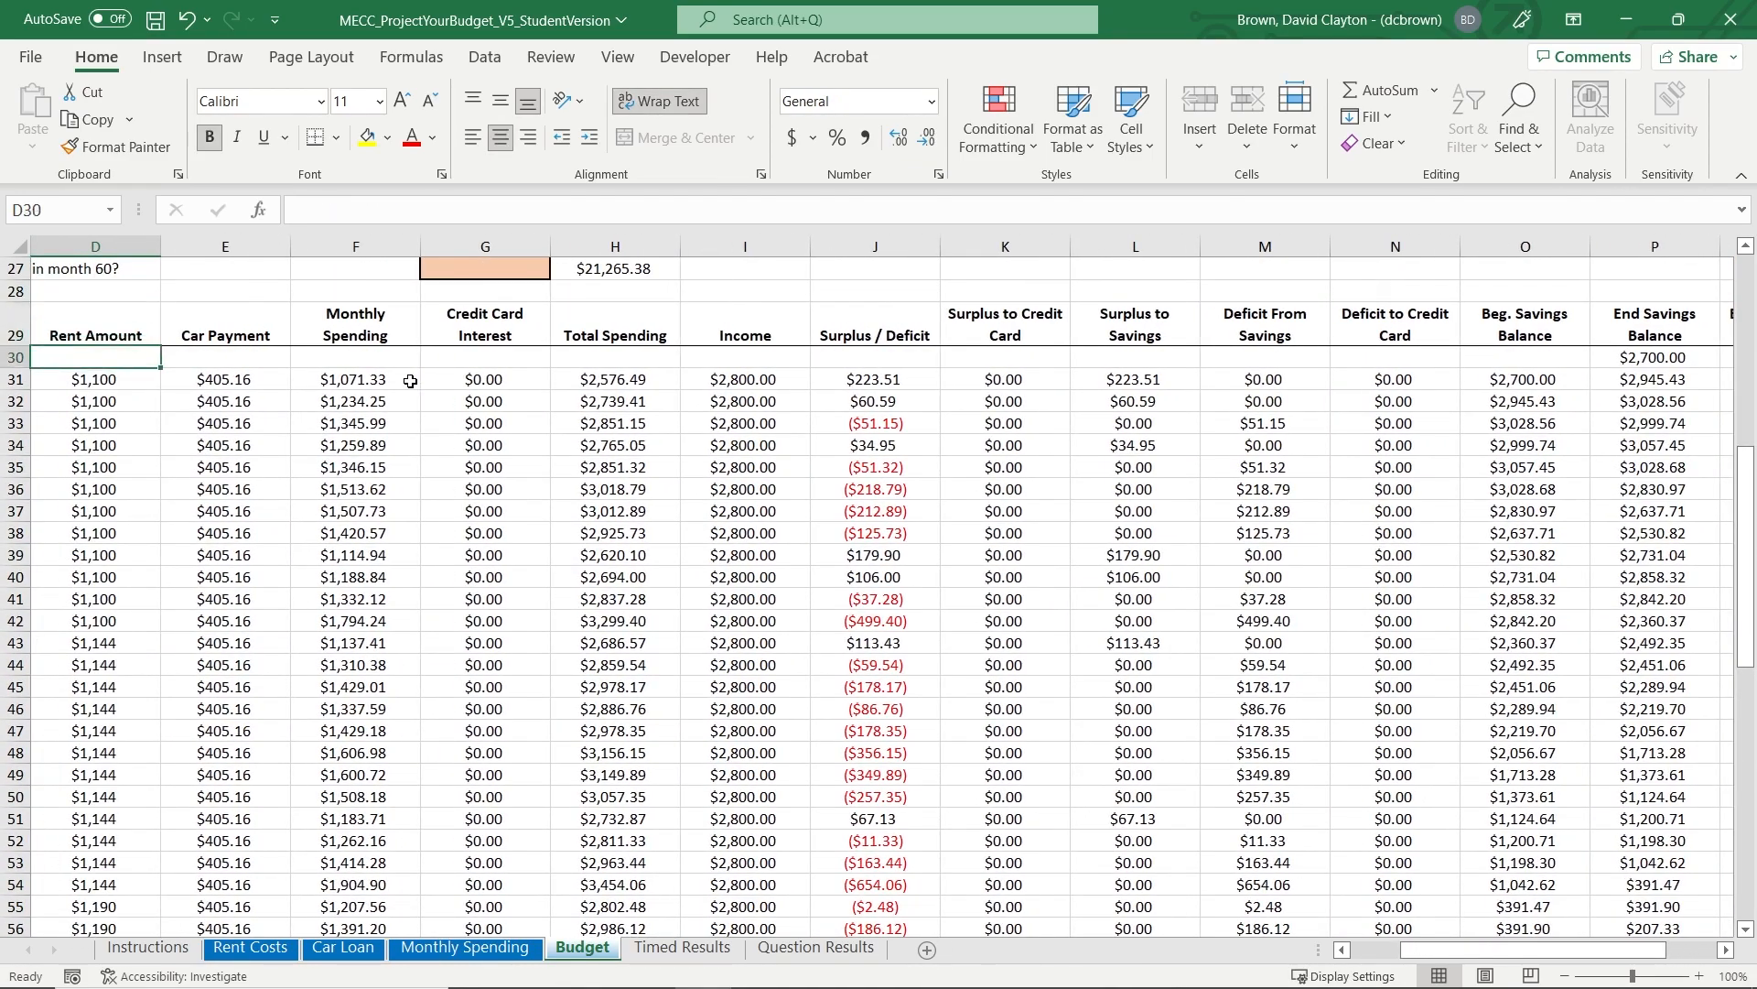
key("Right")
key("Right")
key("Right")
key("Right")
key("Right")
key("Right")
key("Down")
key("Down")
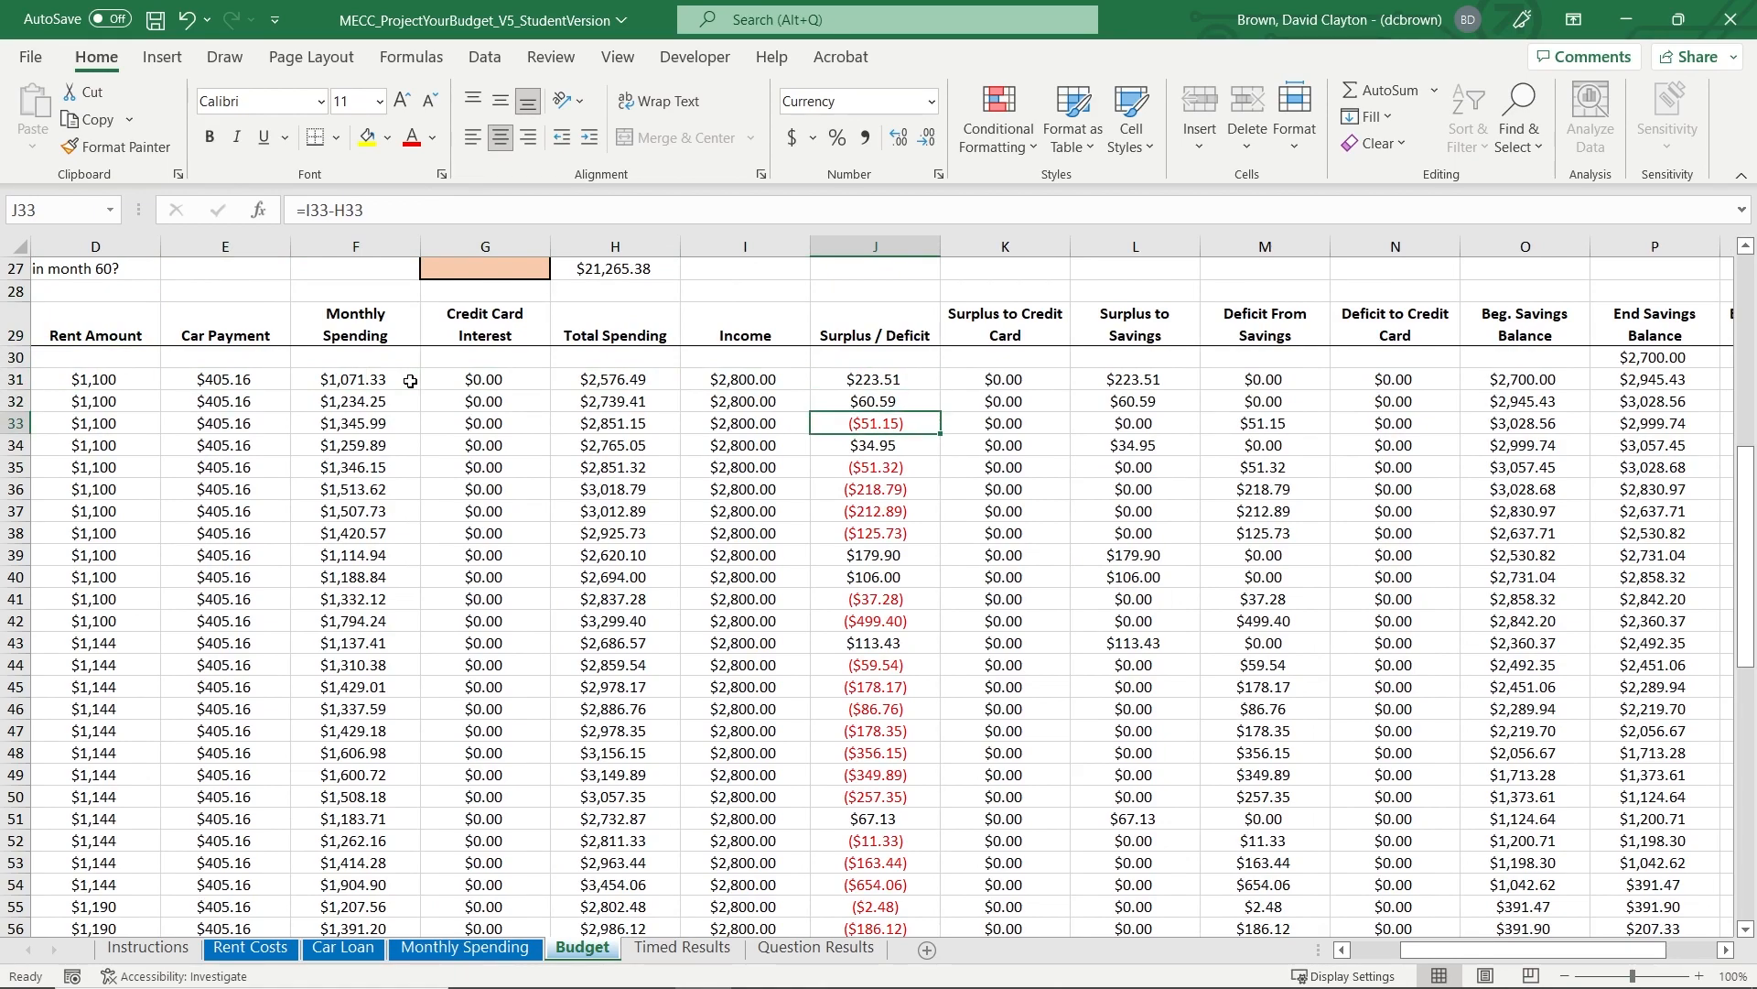
key("Right")
key("Right")
key("Right")
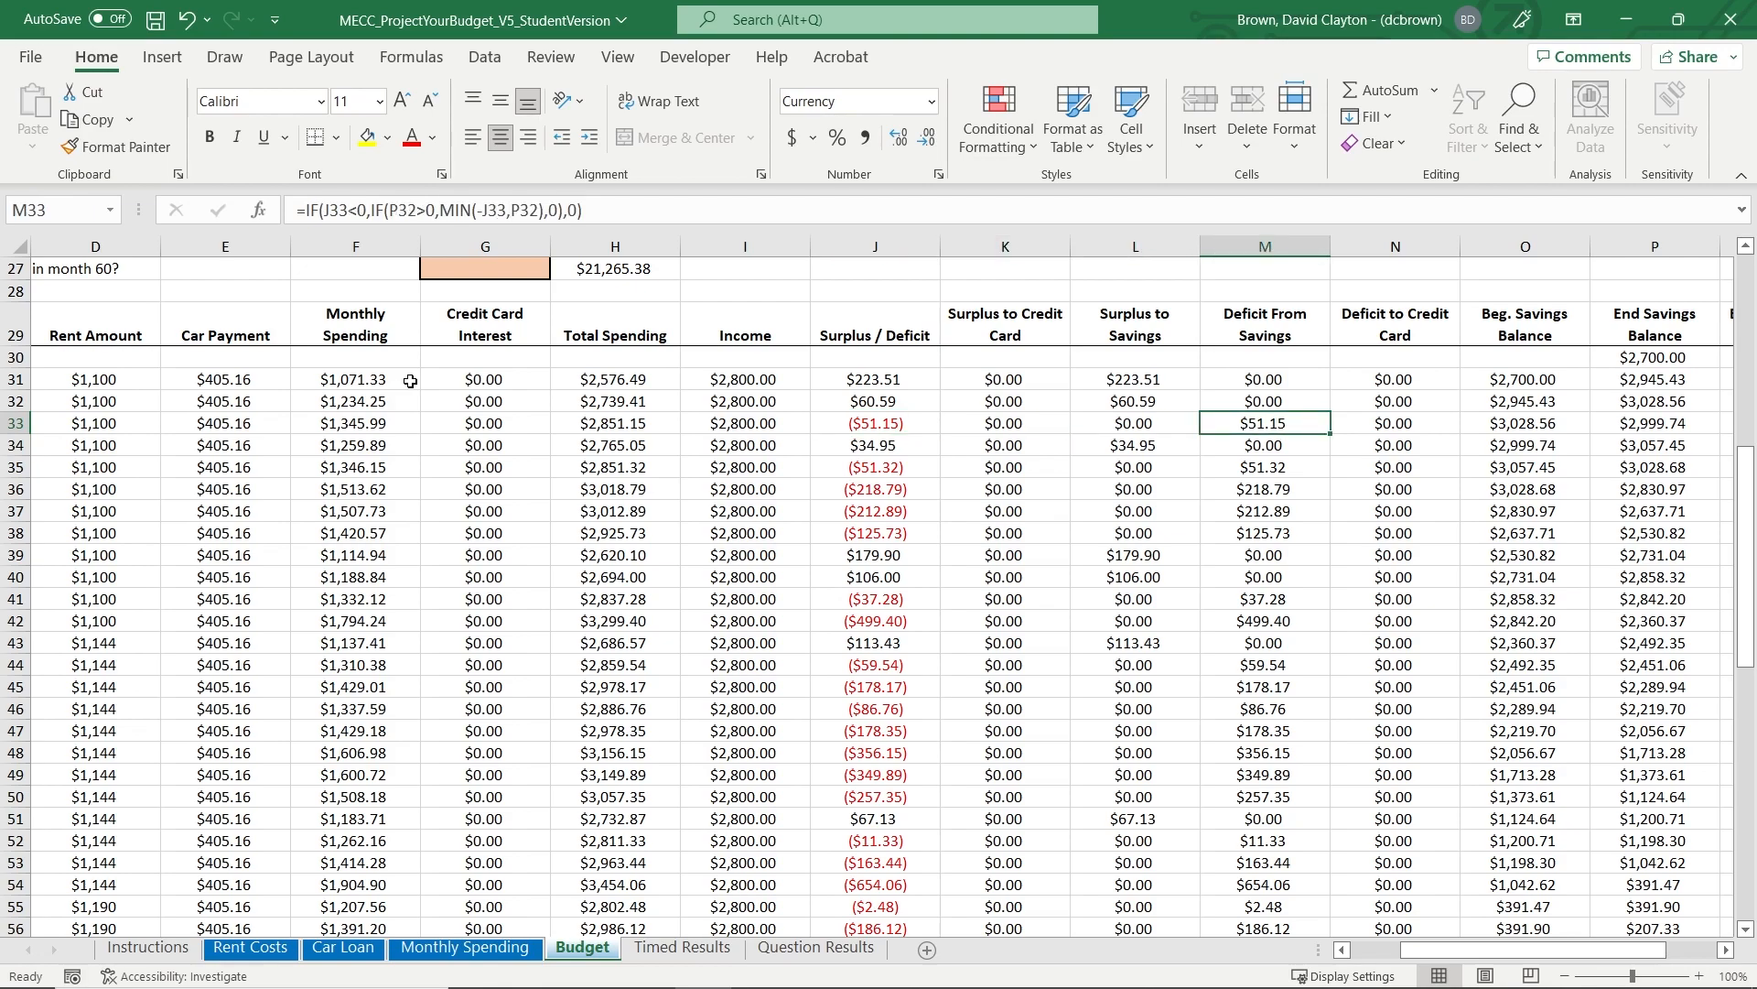
key("Right")
key("Right")
key("Down")
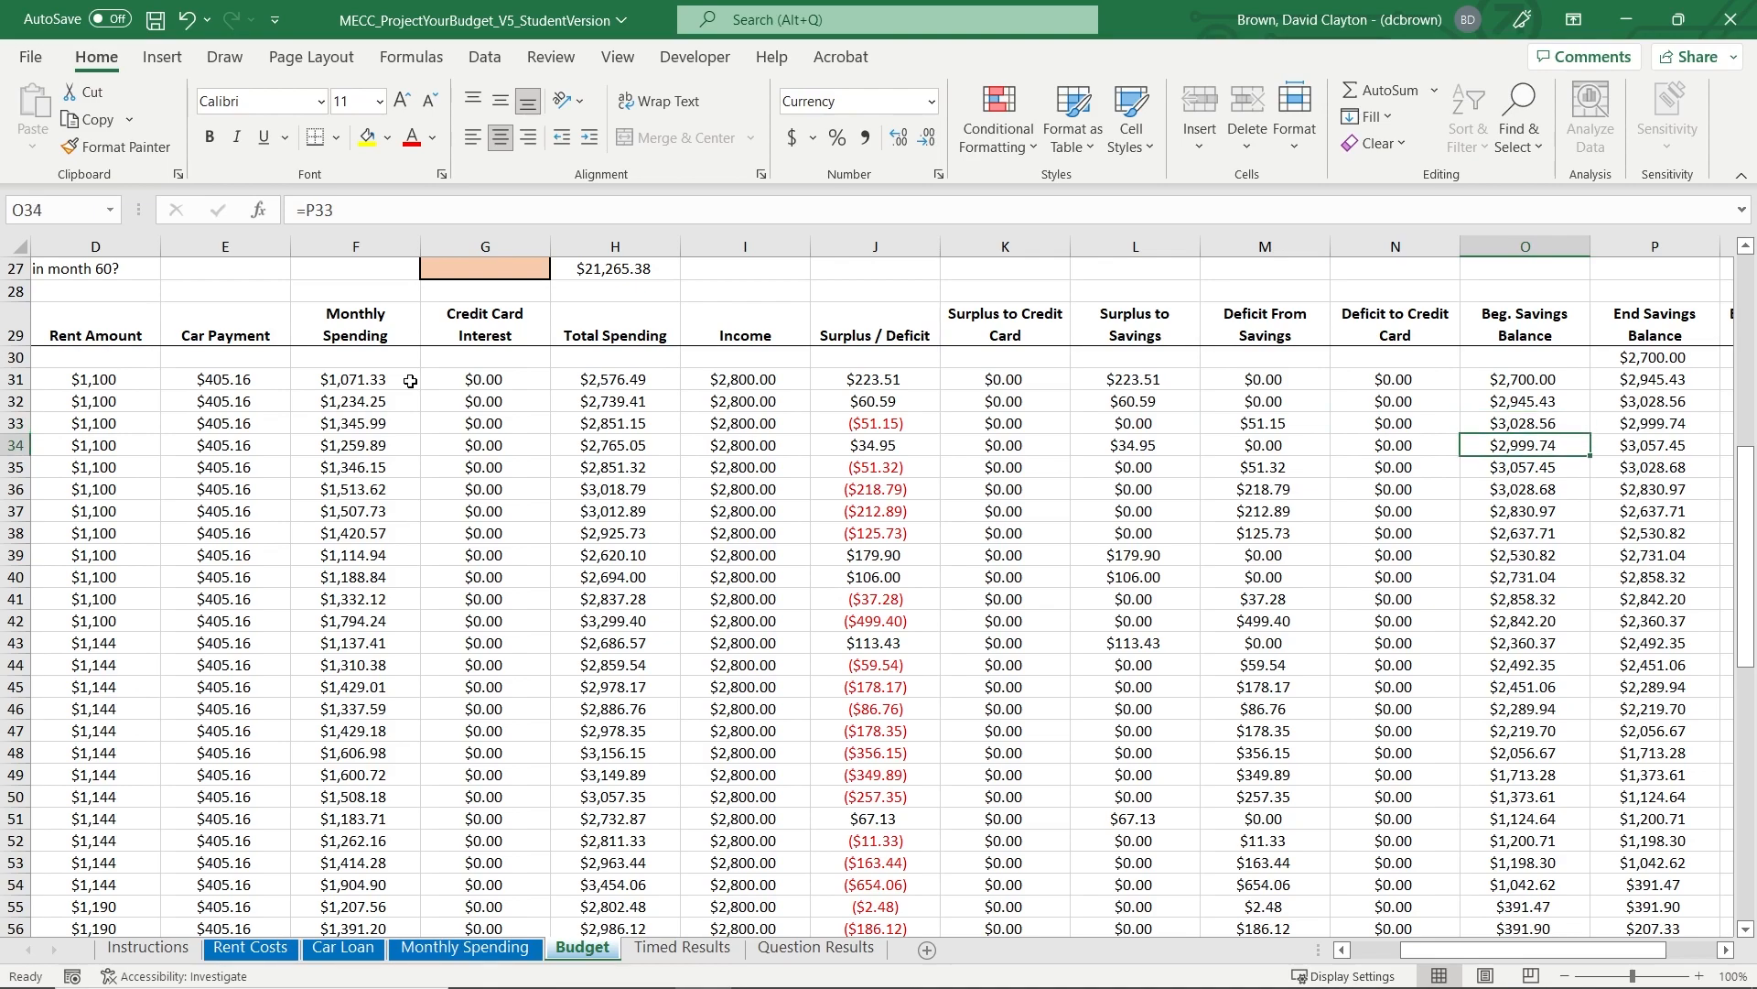
key("Left")
key("Down")
key("Left")
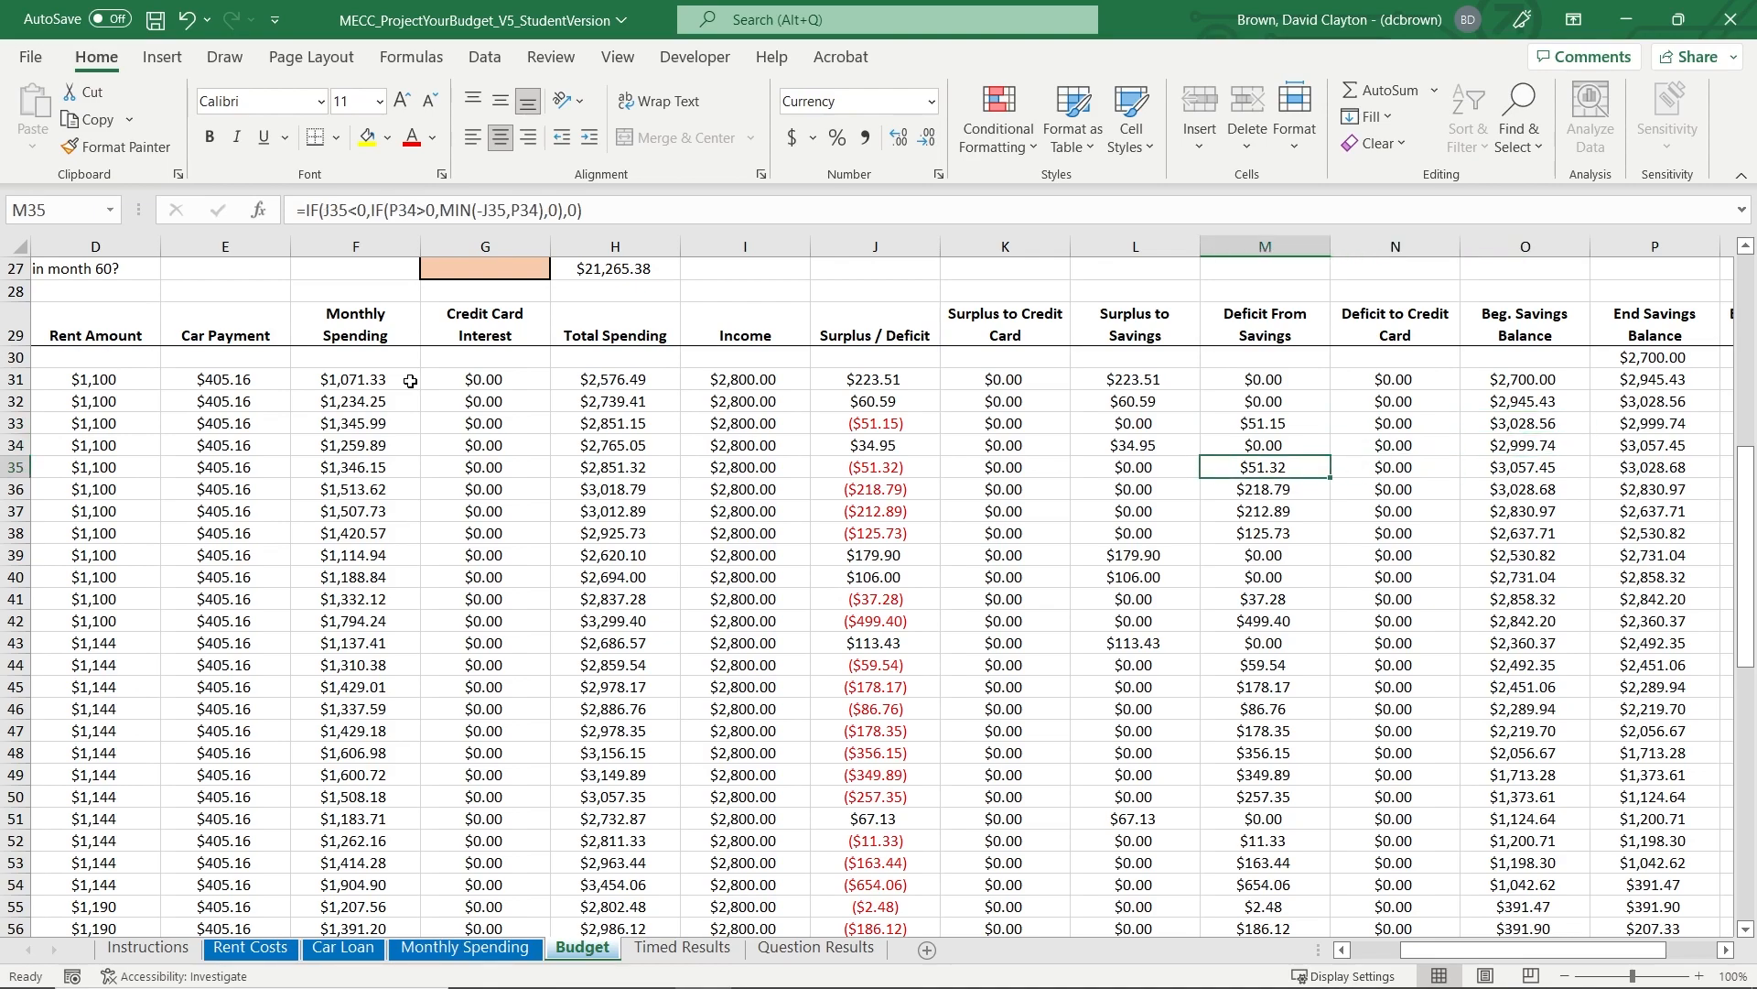
- Search down the Deficit From Savings column for the first month in which savings cannot cover the whole deficit
key("Down")
key("Down")
key("Down")
key("Down")
key("Down")
key("Down")
key("Down")
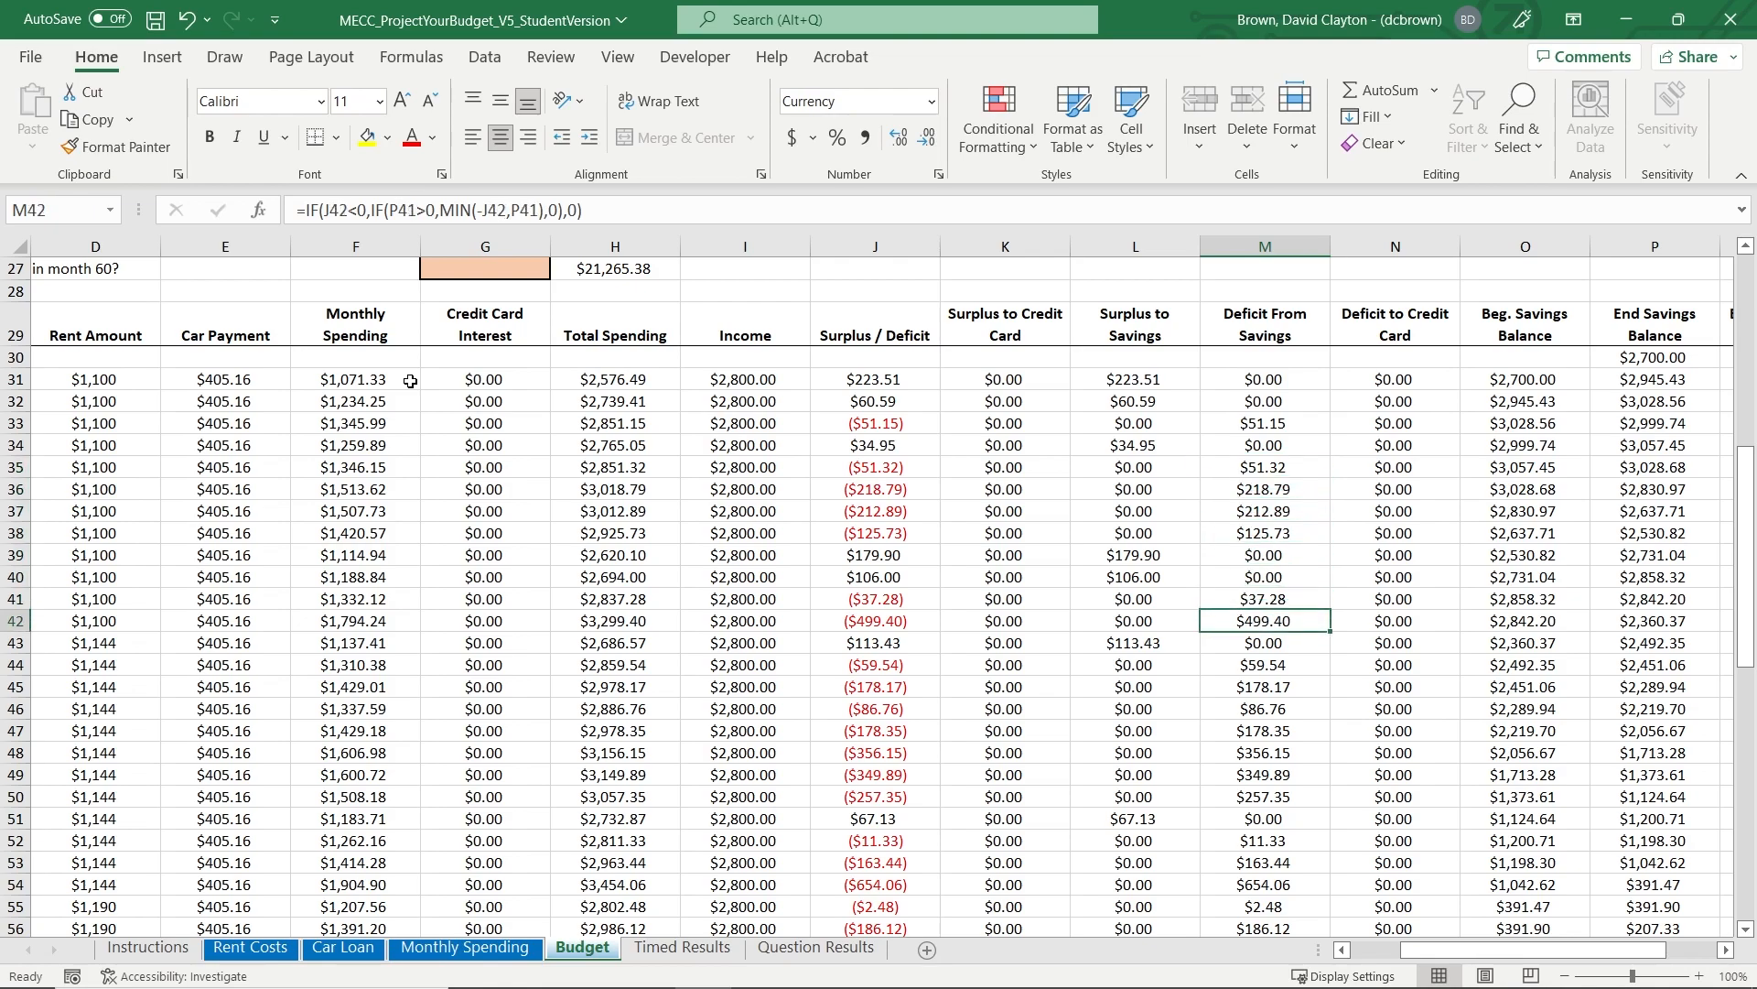
key("Down")
key("Down")
key("Down")
key("Down")
key("Down")
key("Down")
key("Down")
key("Down")
key("Down")
key("Down")
key("Down")
key("Down")
key("Down")
key("Down")
key("Down")
key("Down")
key("Down")
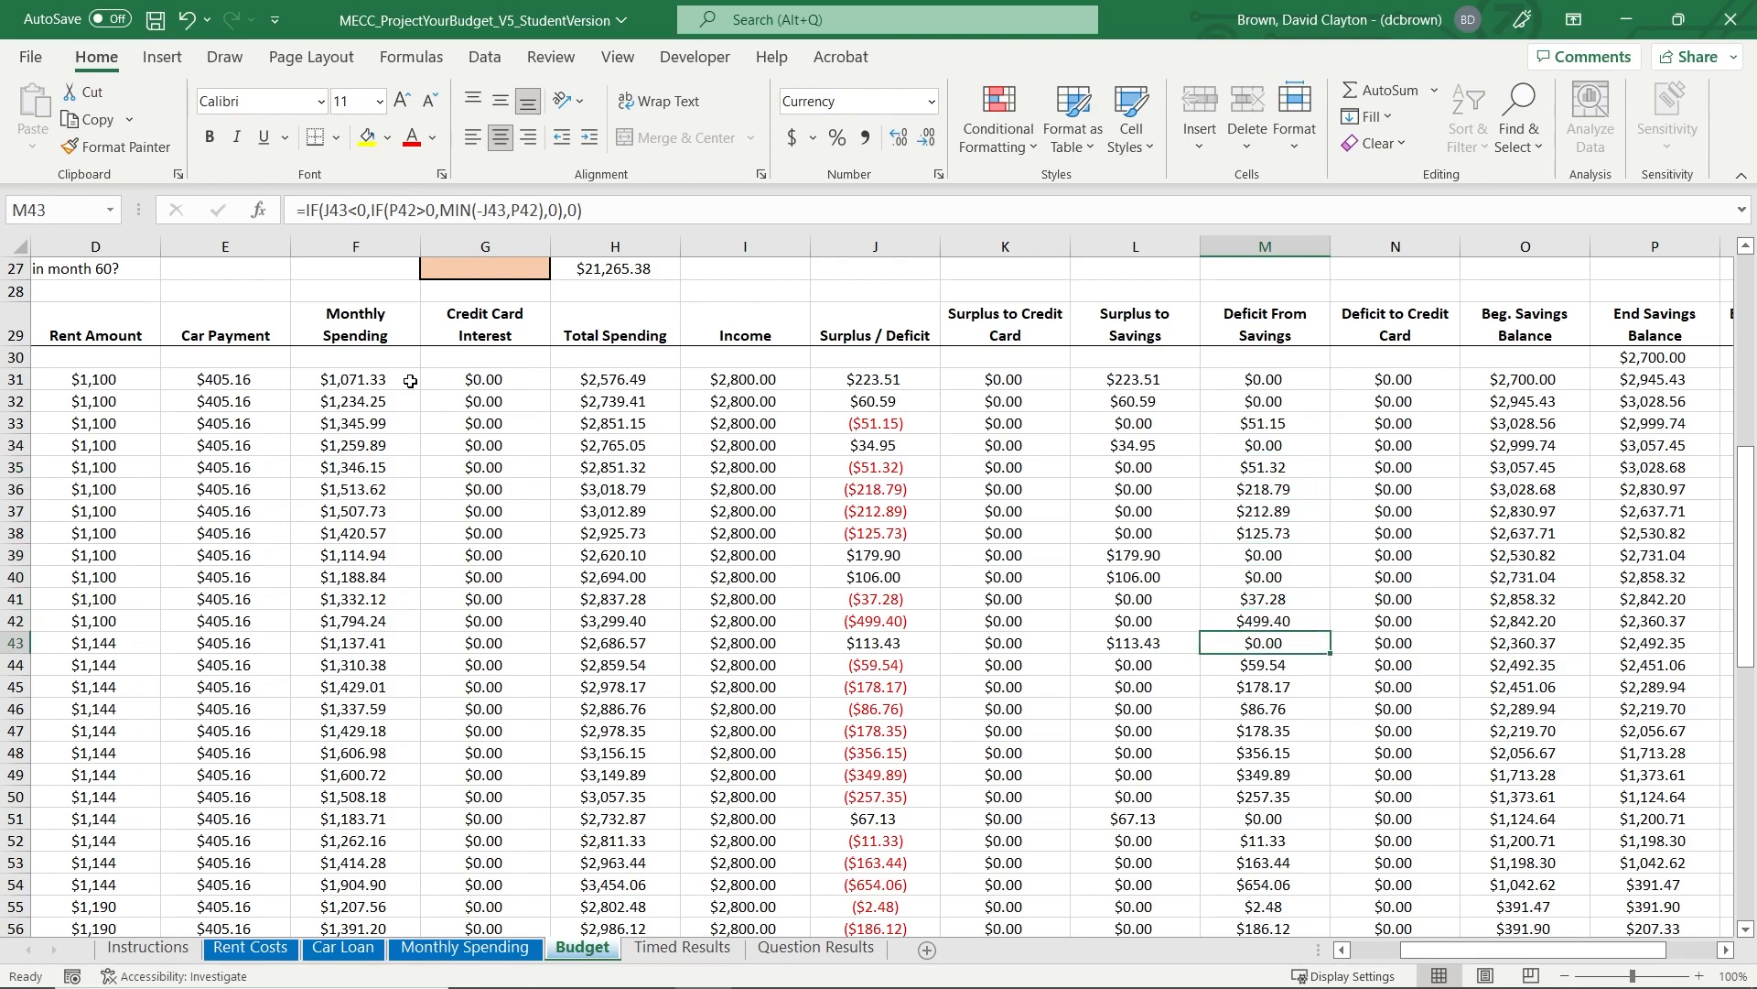
key("Down")
key("Up")
key("Up")
key("Up")
key("Left")
key("Left")
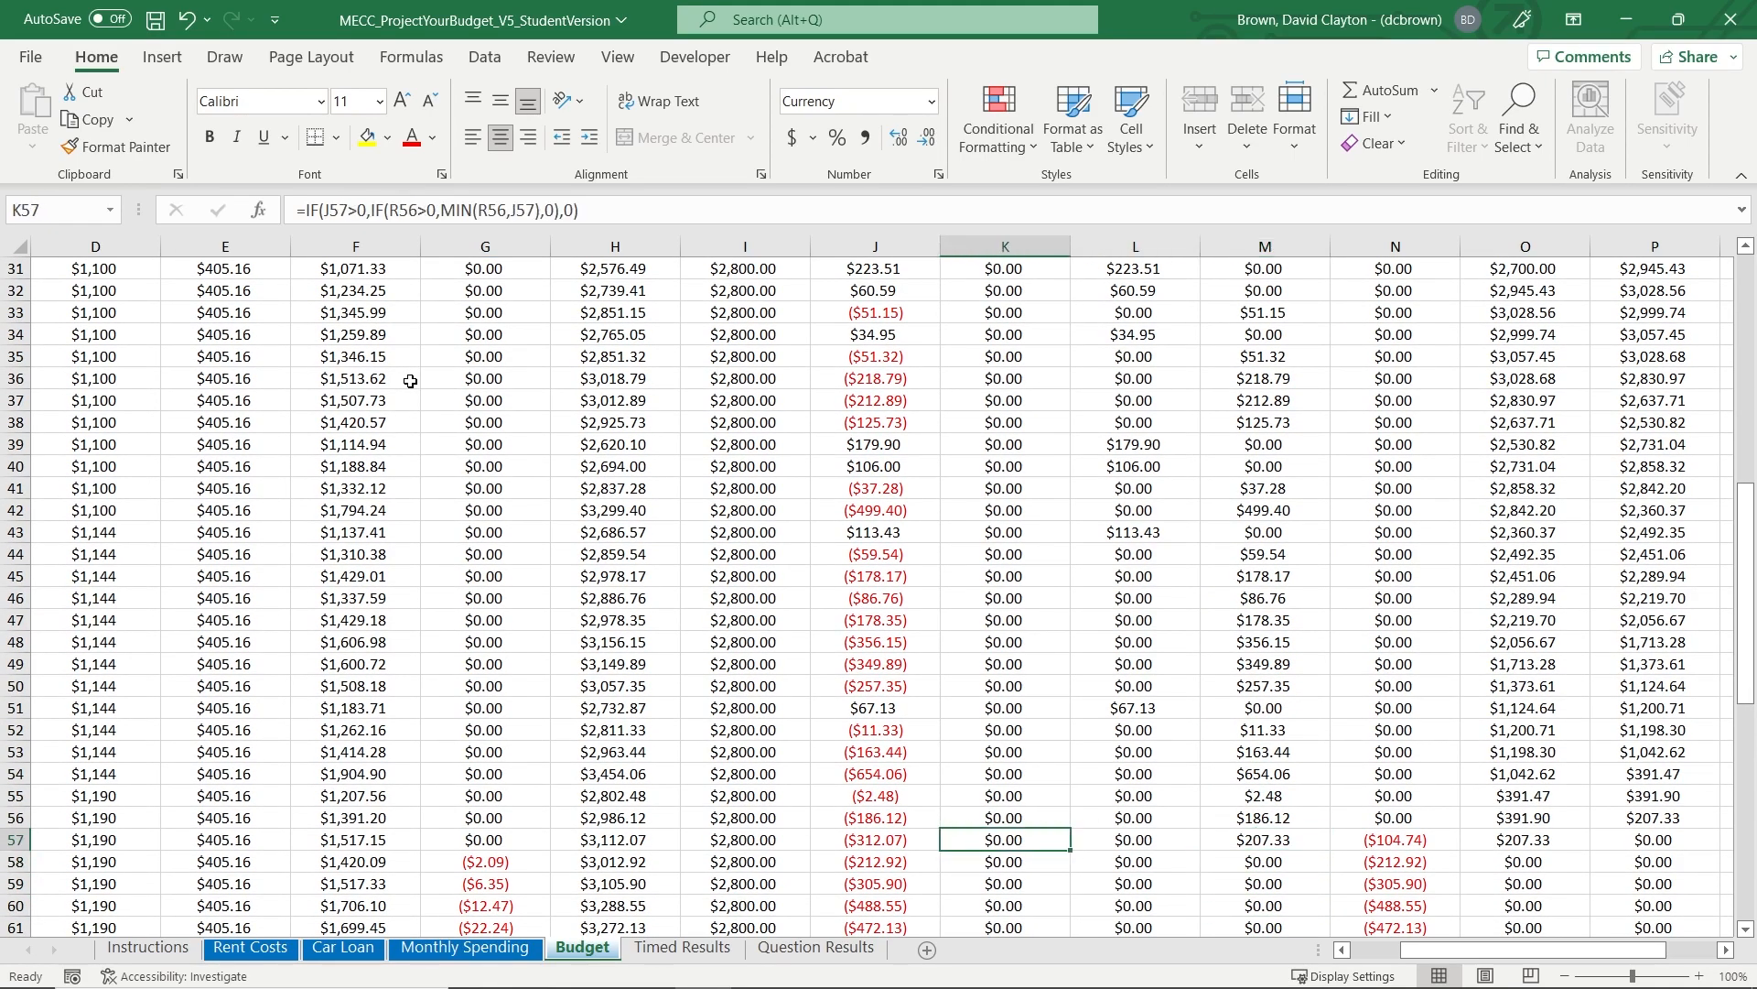
- Examine across row 57 how the month 27 deficit is split between savings and the credit card
key("Right")
key("Right")
key("ctrl+Left")
key("Right")
key("Right")
key("Right")
key("Right")
key("Right")
key("Right")
key("Right")
key("Right")
key("Right")
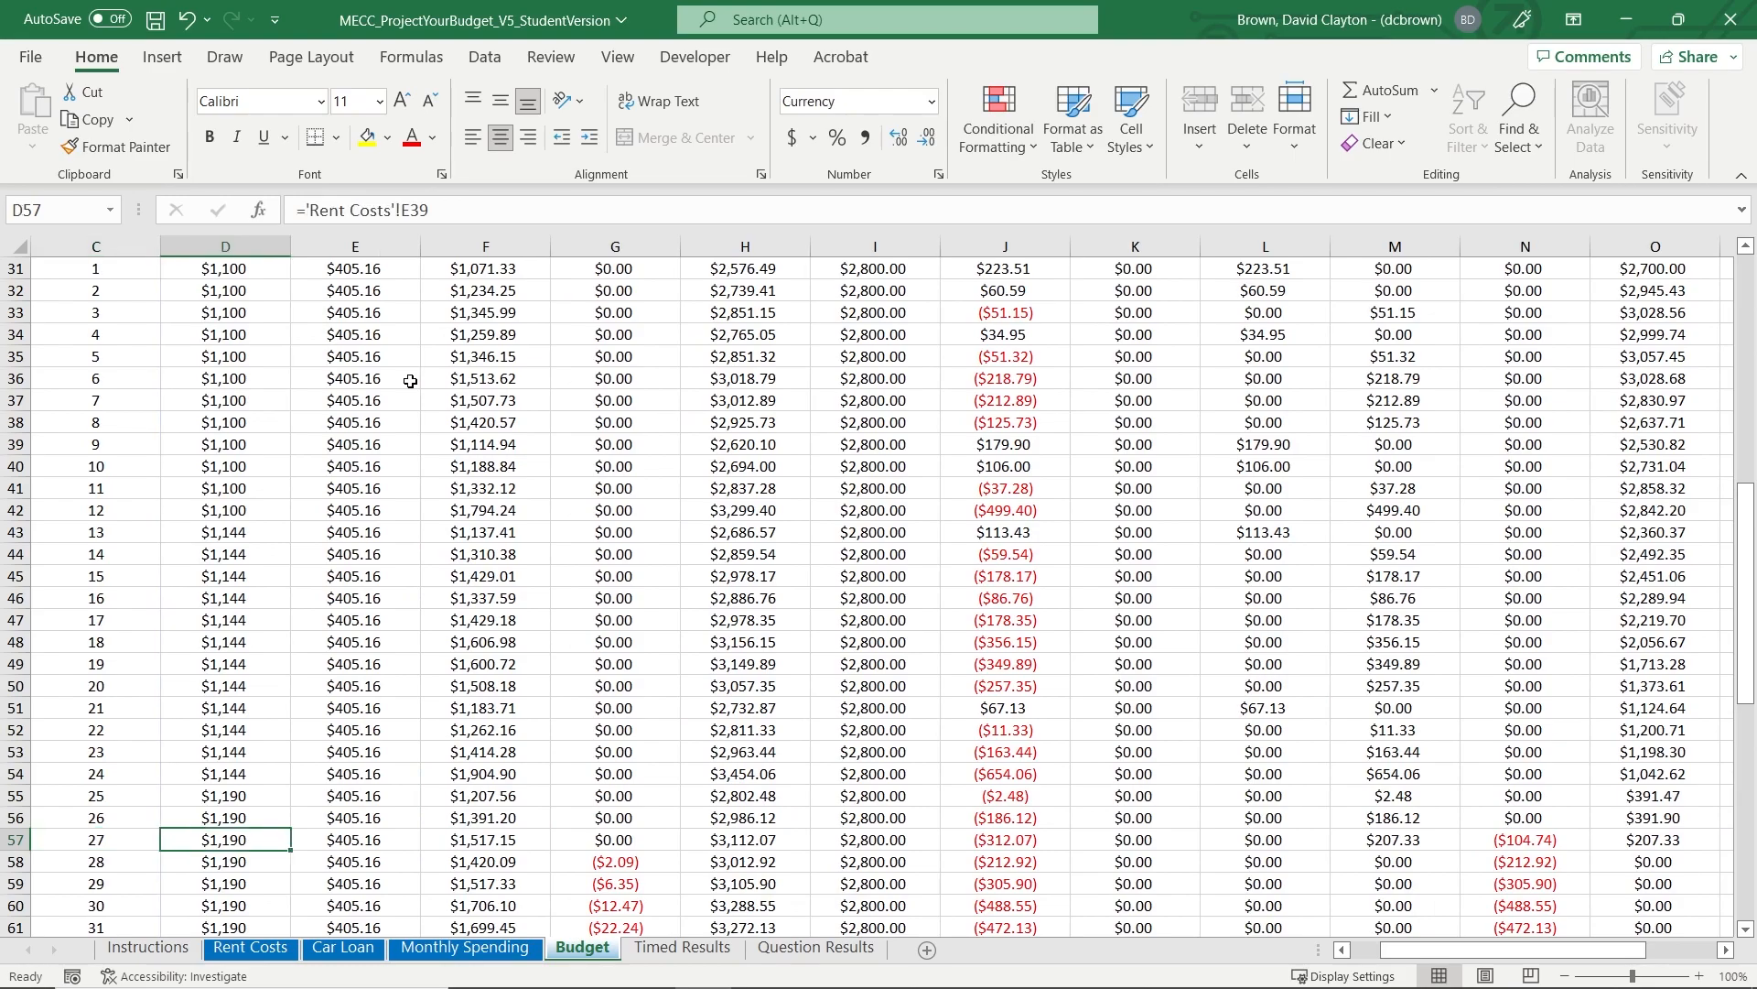
key("Right")
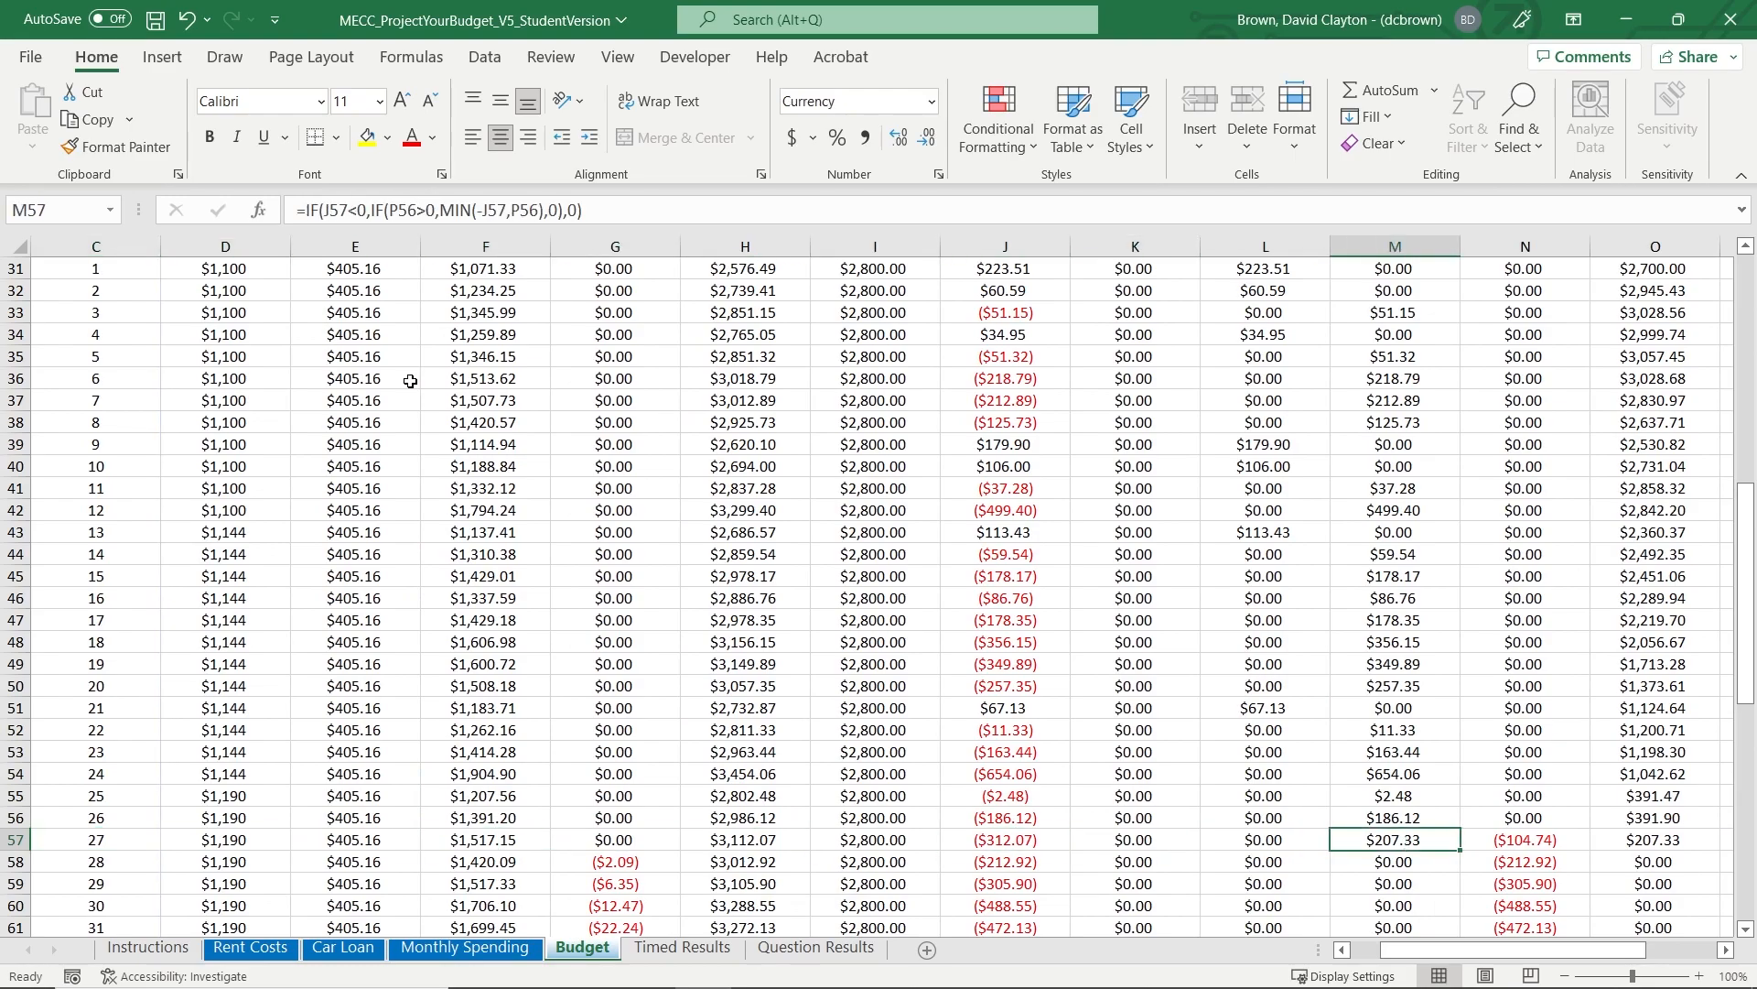
key("Right")
key("Right")
key("Right")
key("Right")
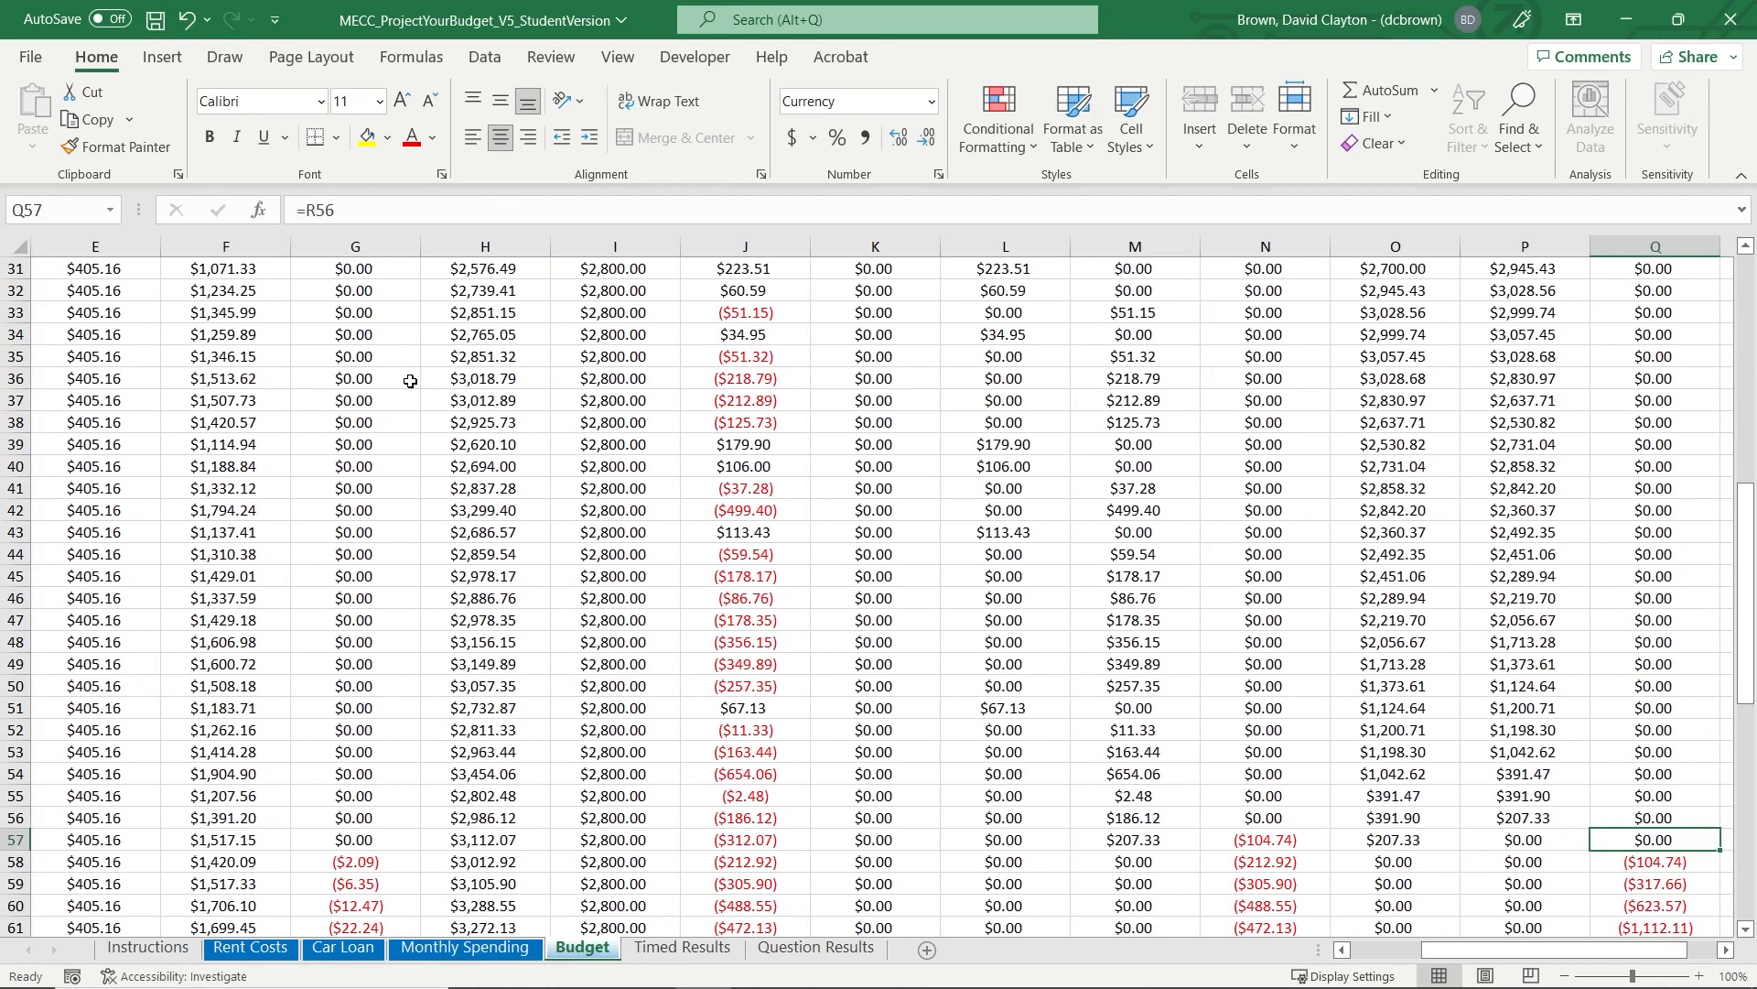
key("Left")
key("Left")
key("Left")
key("Left")
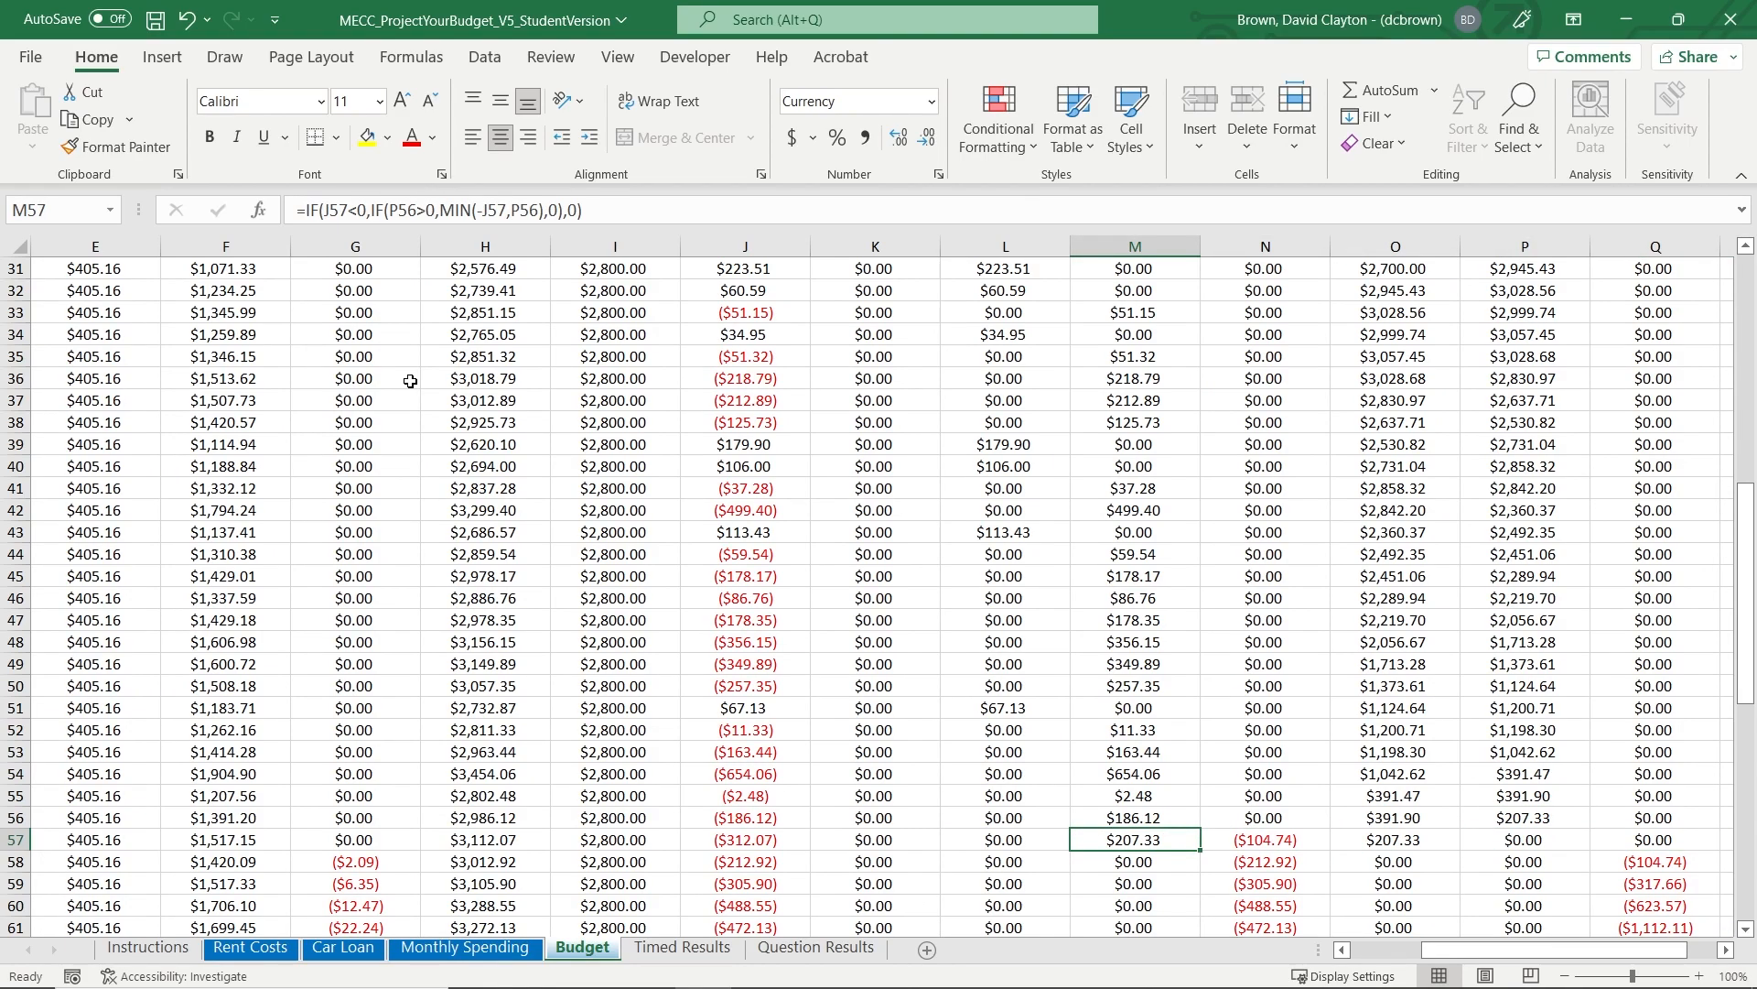
key("Right")
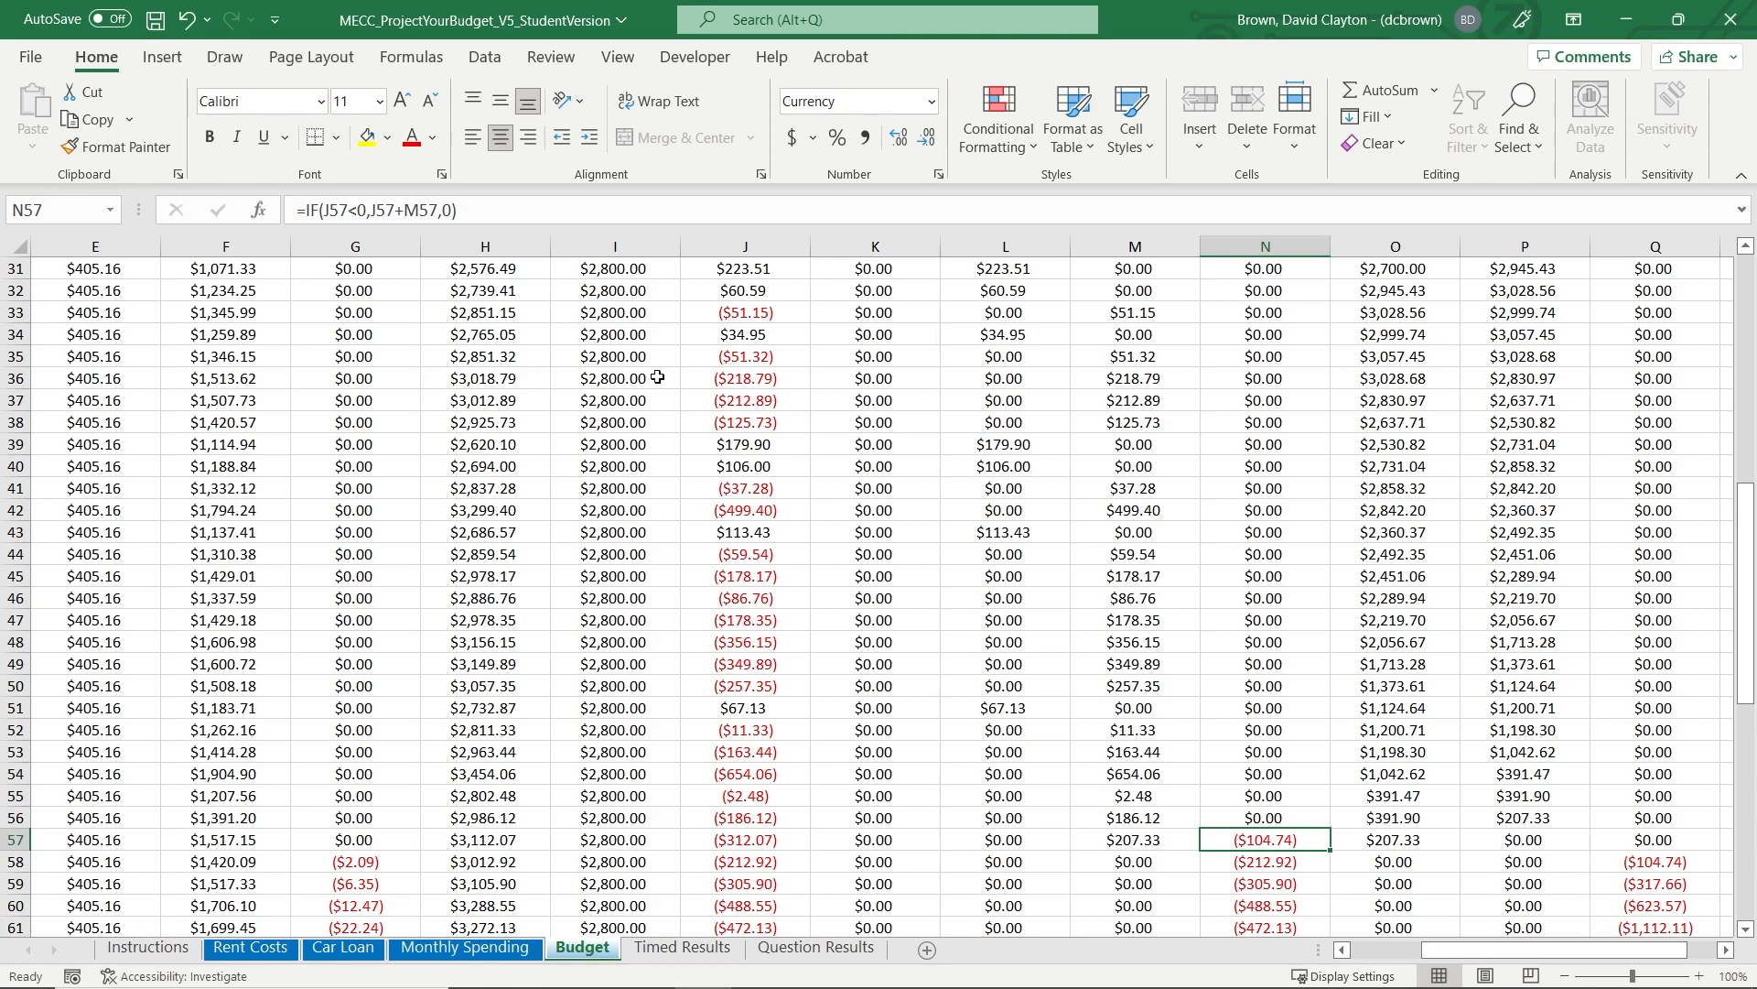
- Correct the sign of the month 27 Deficit to Credit Card in N57 by changing the formula to =IF(J57<0,-J57-M57,0)
left_click(396, 203)
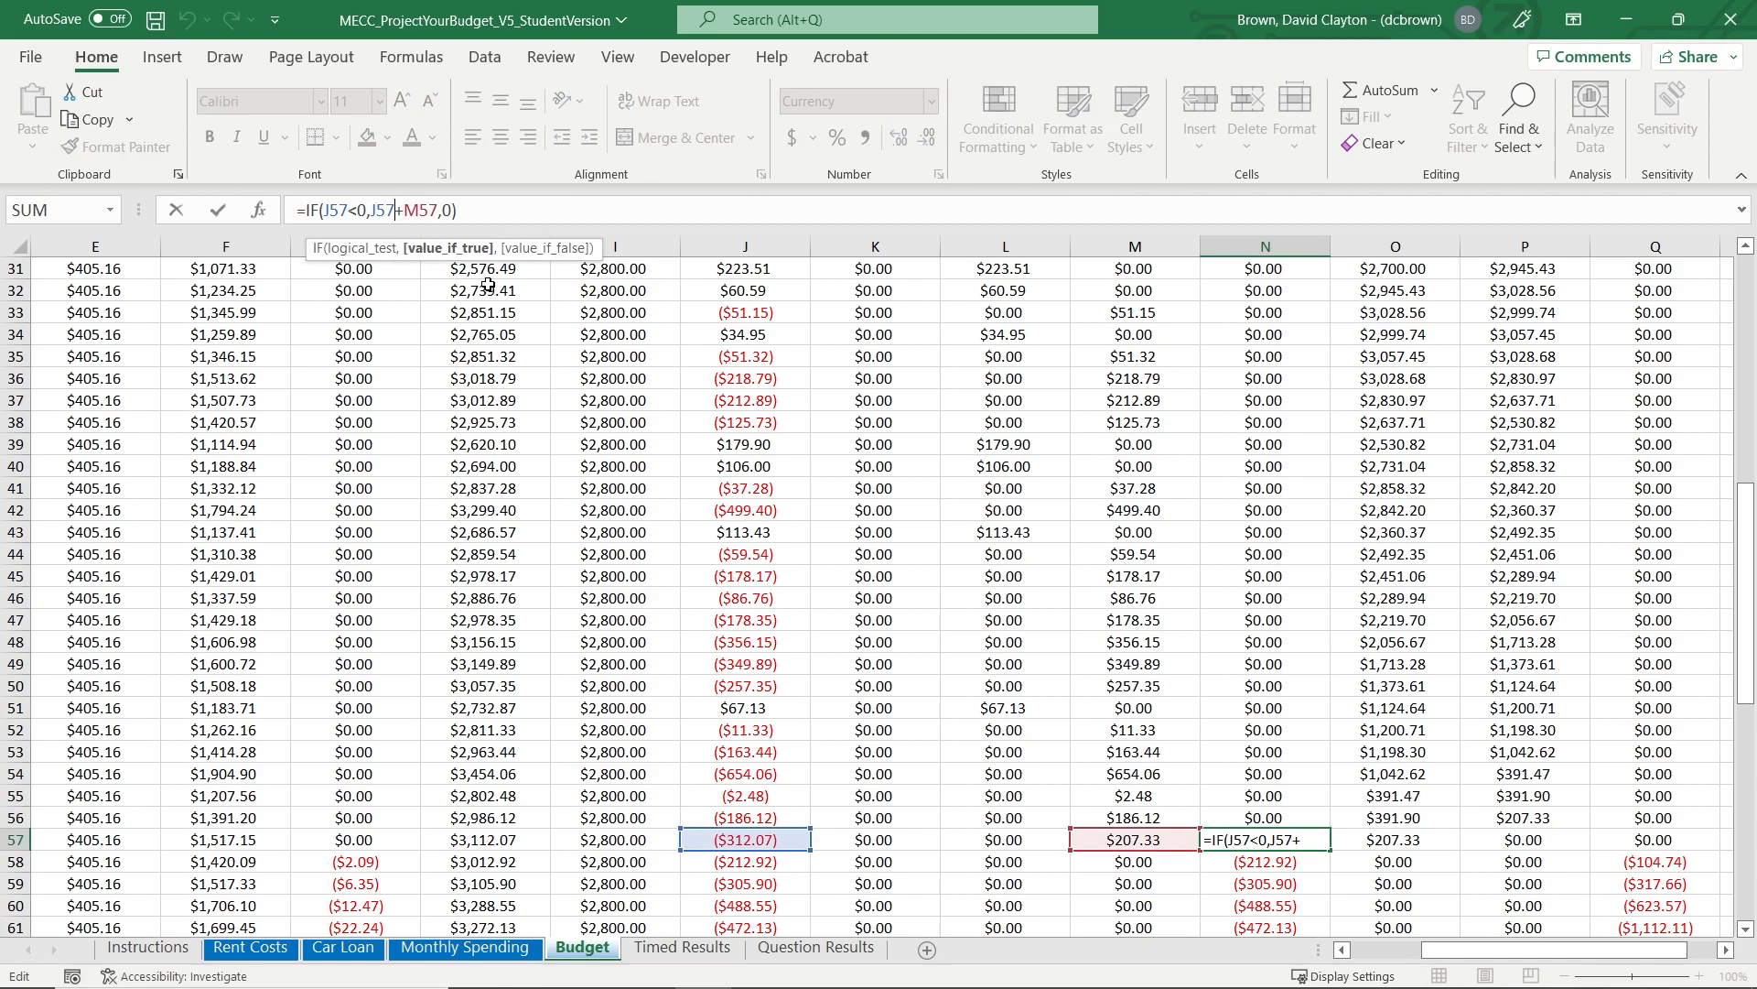
type("-")
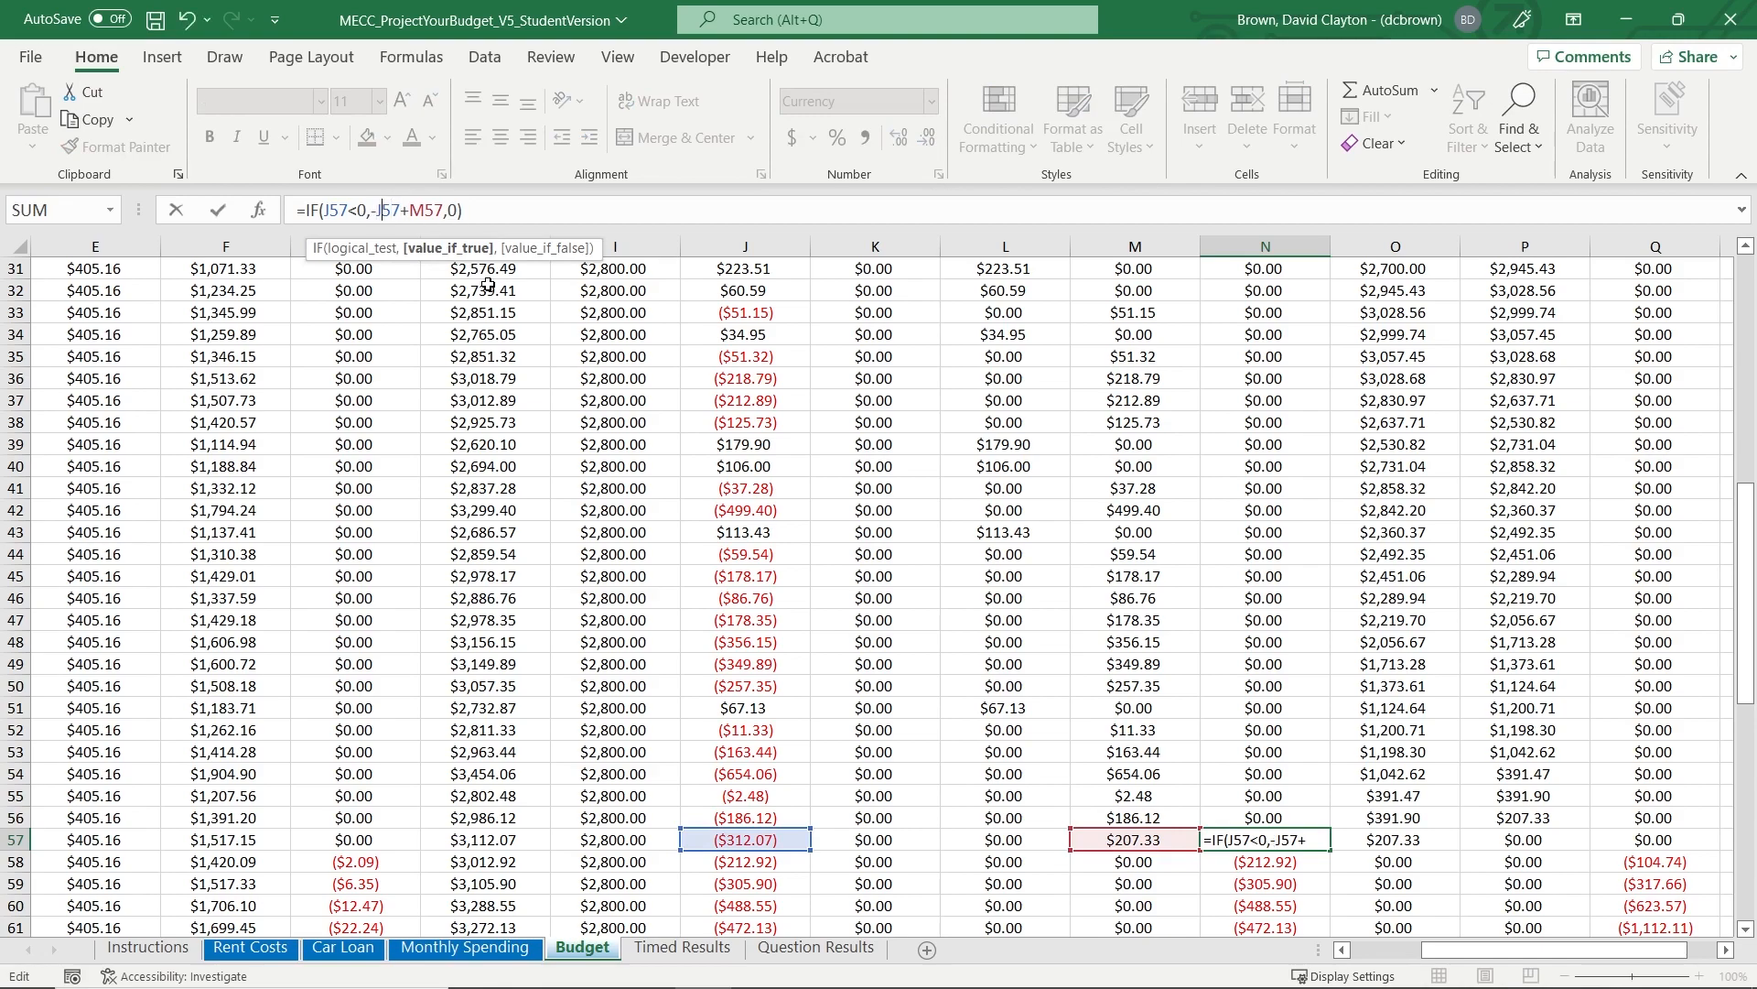
key("BackSpace")
type("-")
key("ctrl+Return")
- Copy the corrected formula from N57 over the whole Deficit to Credit Card column, N31 through N90
key("ctrl+c")
key("ctrl+Up")
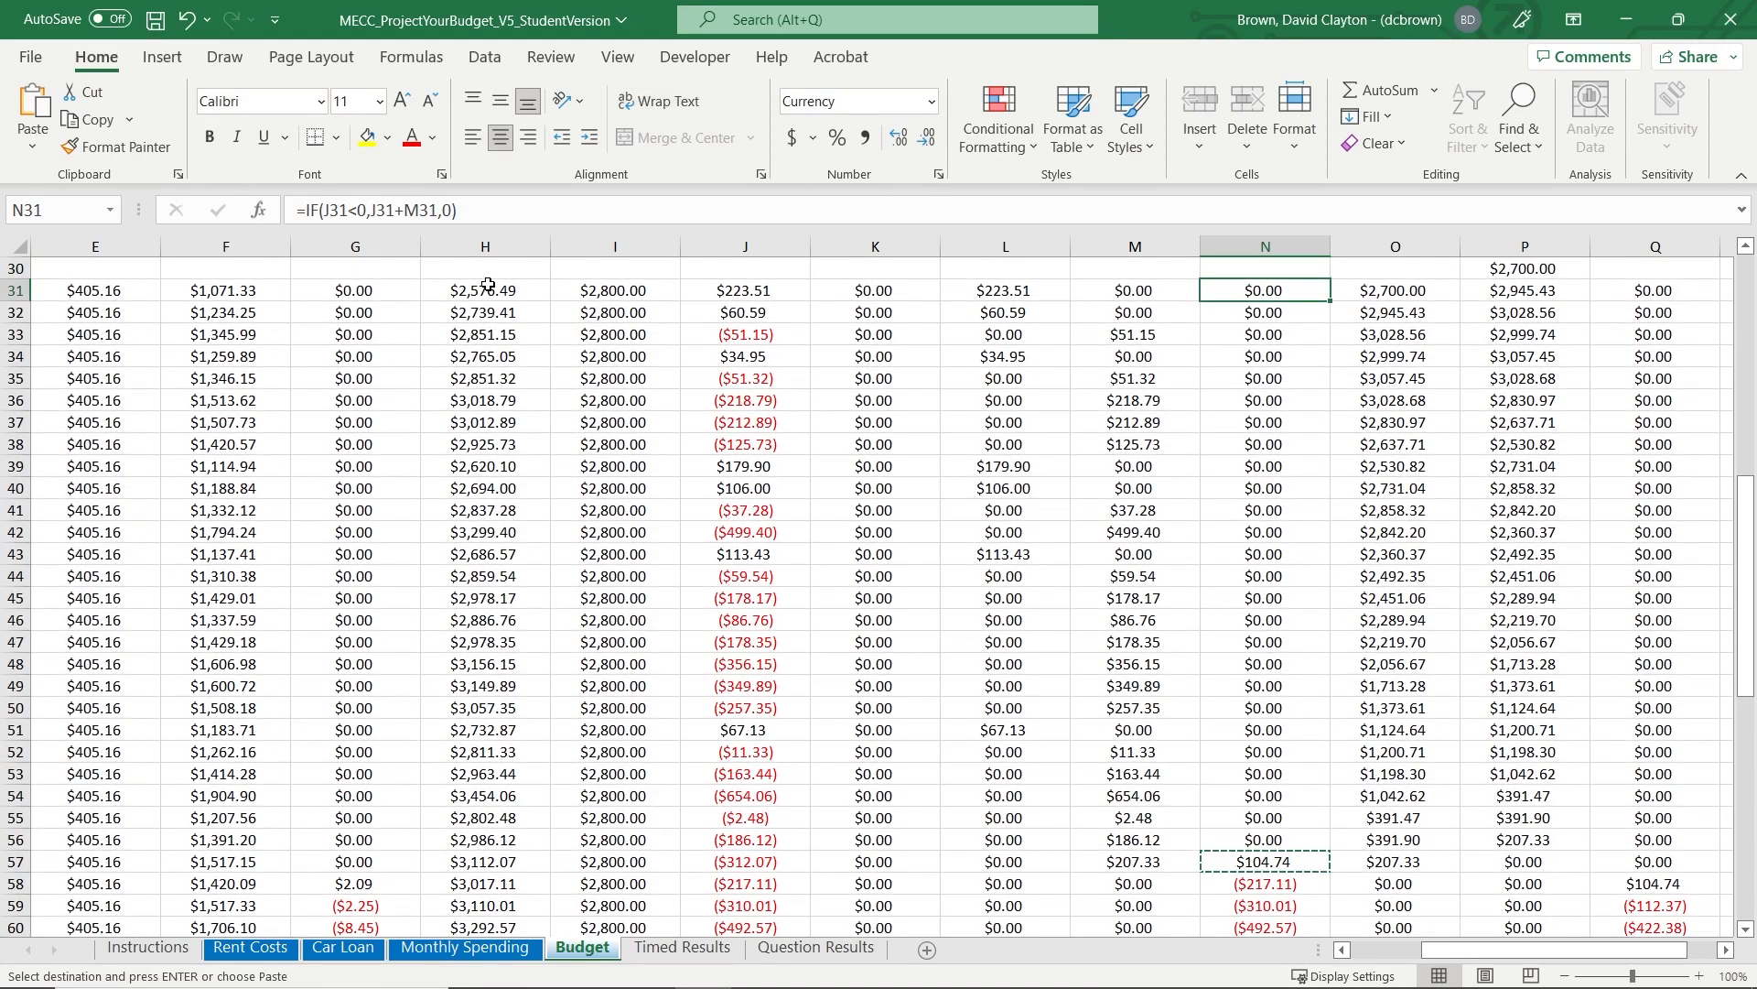
key("ctrl+shift+Down")
key("ctrl+v")
key("Down")
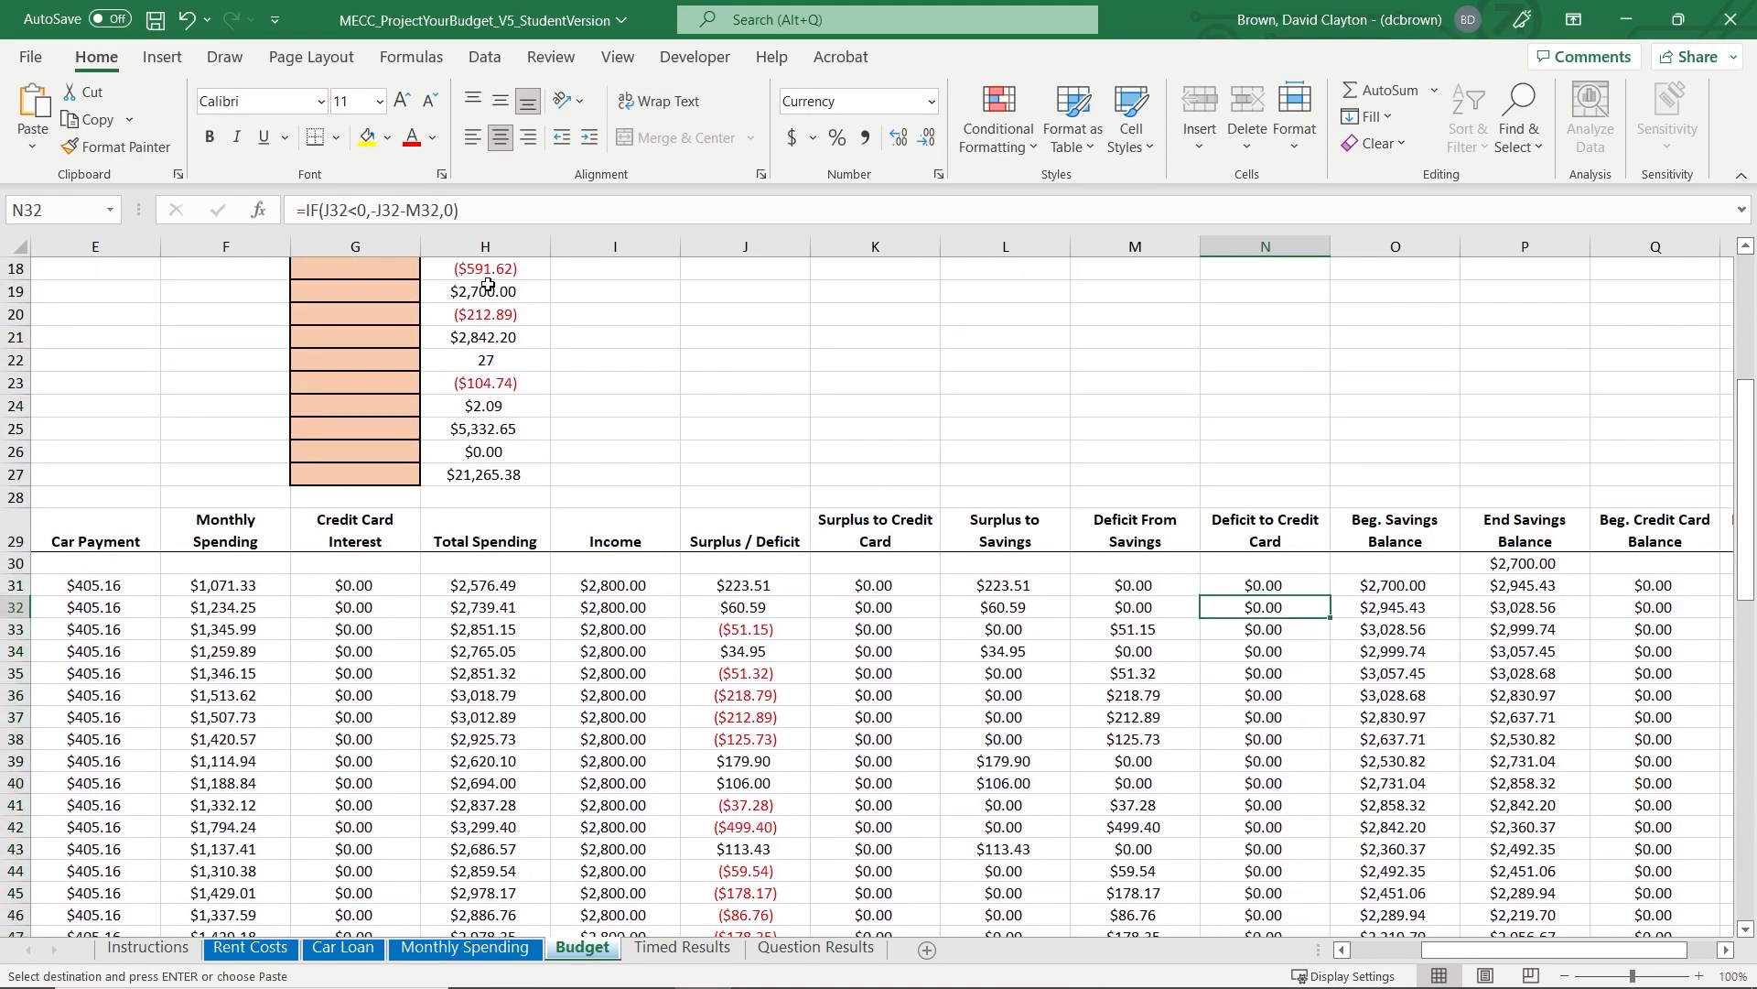
- Check the month 27 credit card deficit in row 57 and its carry-over into the beginning and ending credit card balances
key("Page_Down")
key("Up")
key("Up")
key("Up")
key("Up")
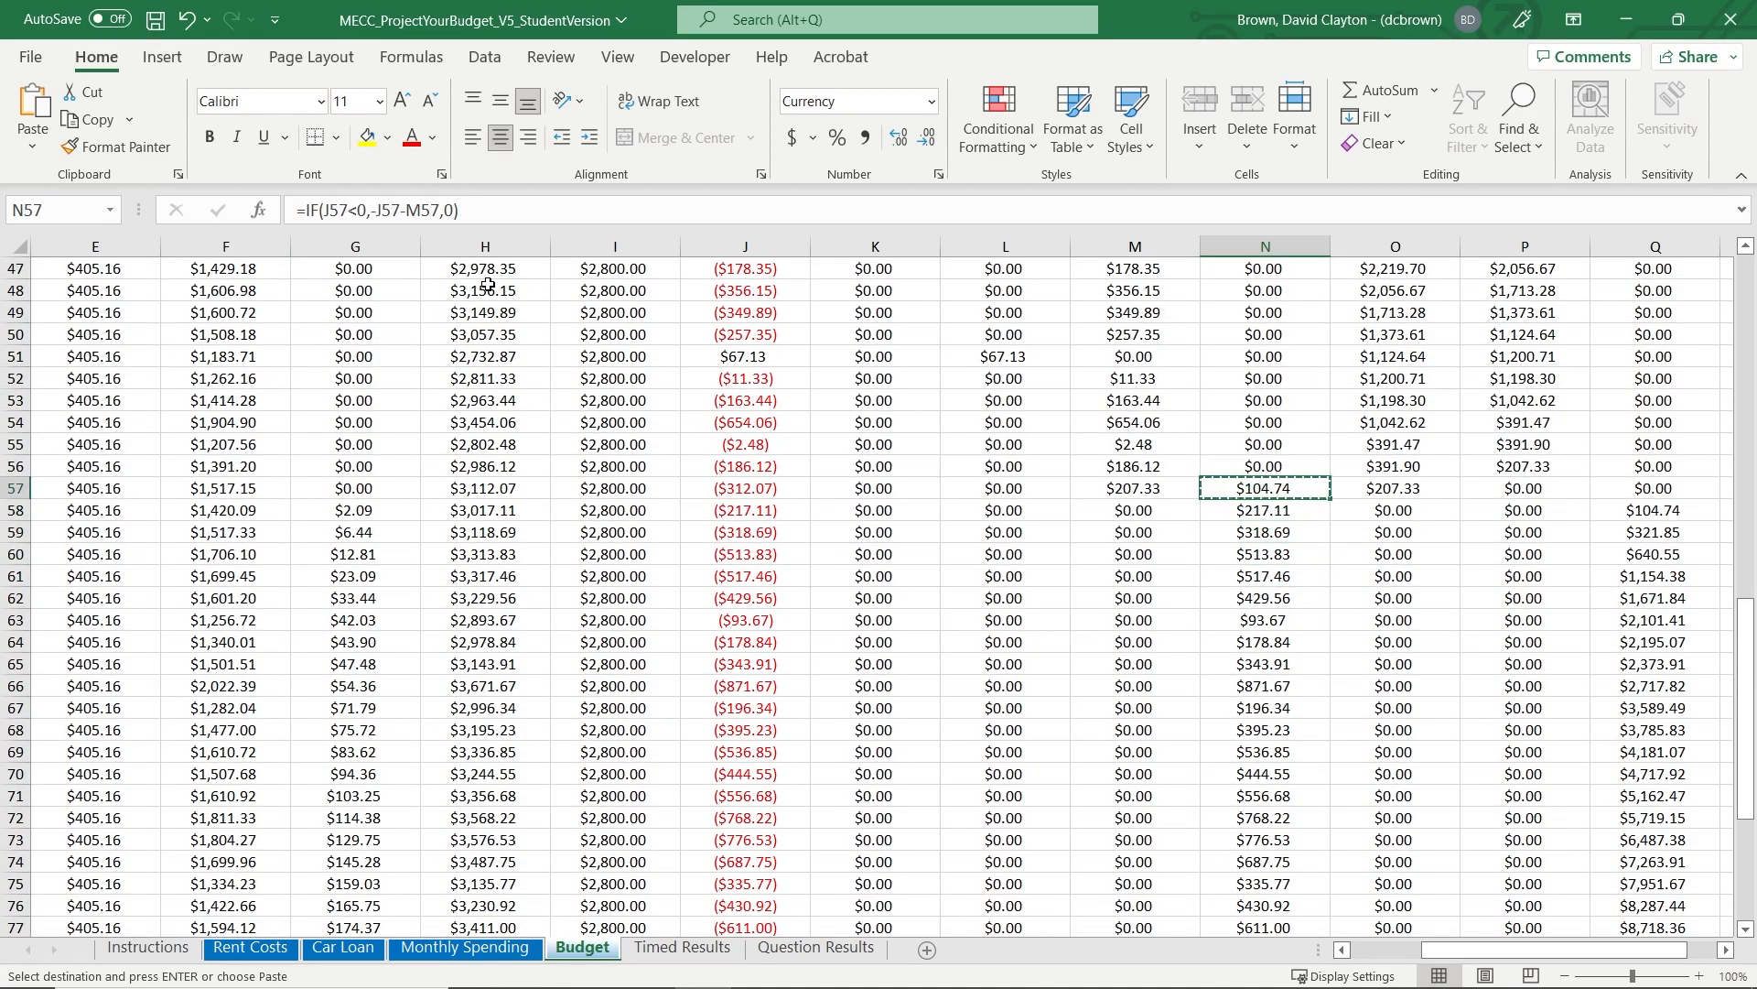
key("Right")
key("Right")
key("Right")
key("Right")
key("Right")
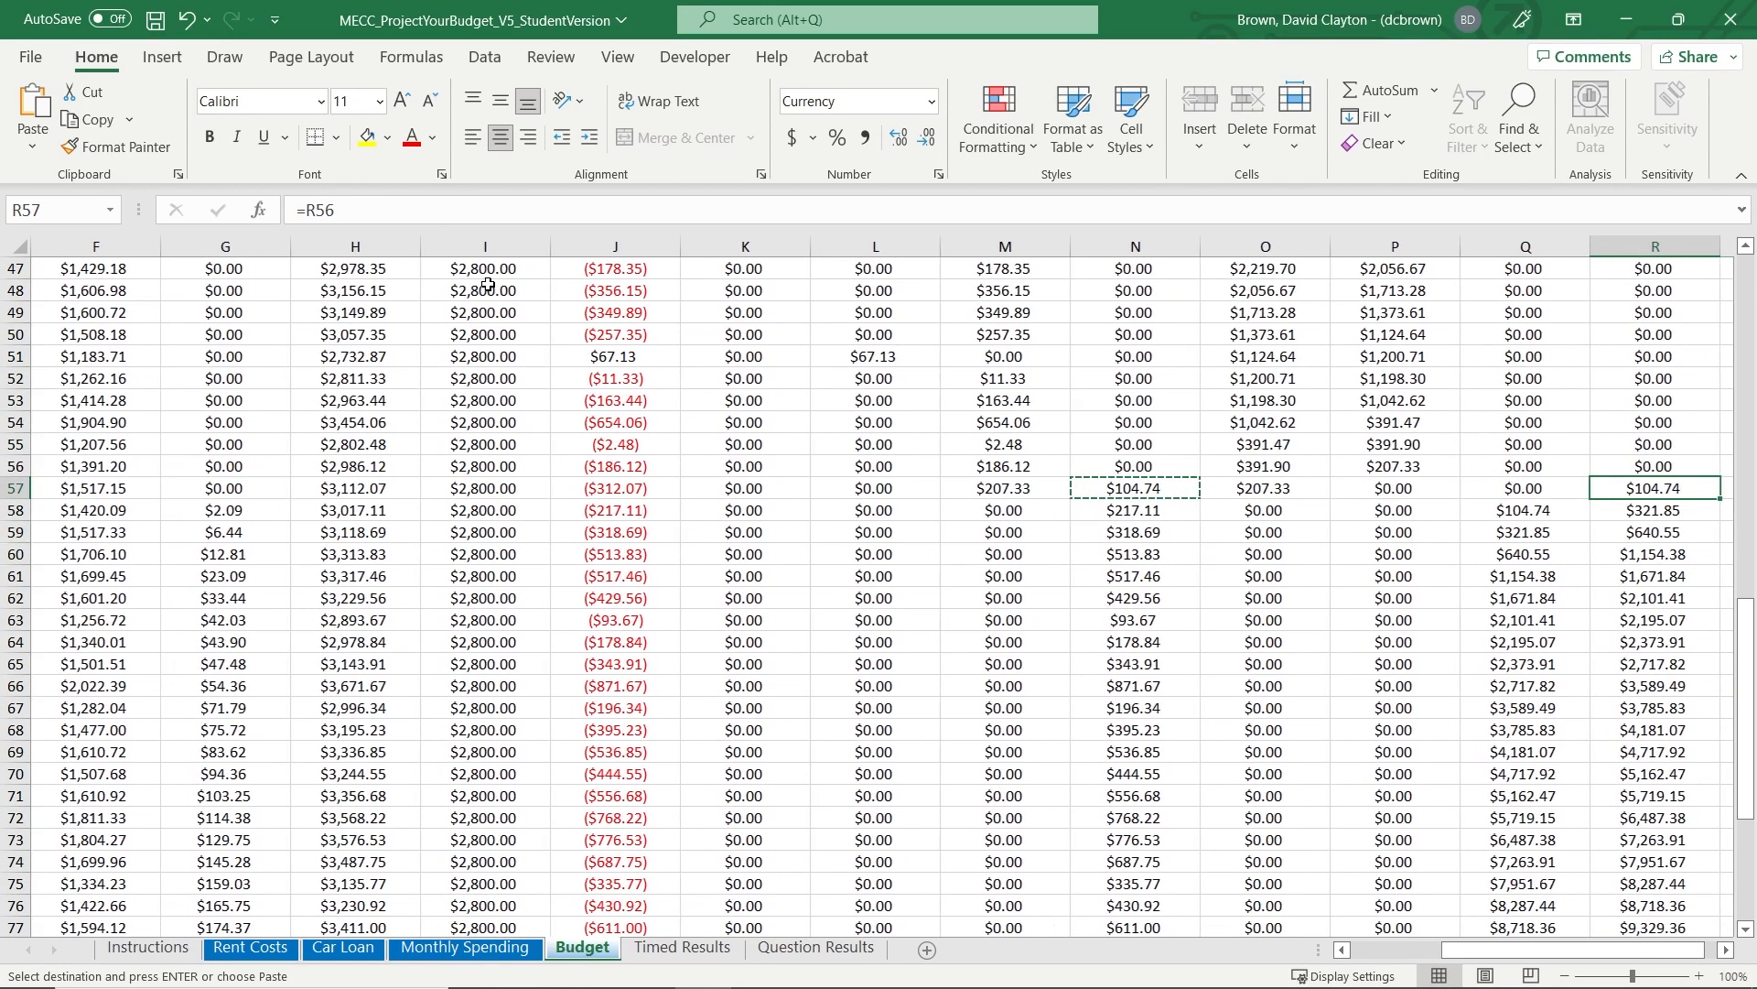
key("Left")
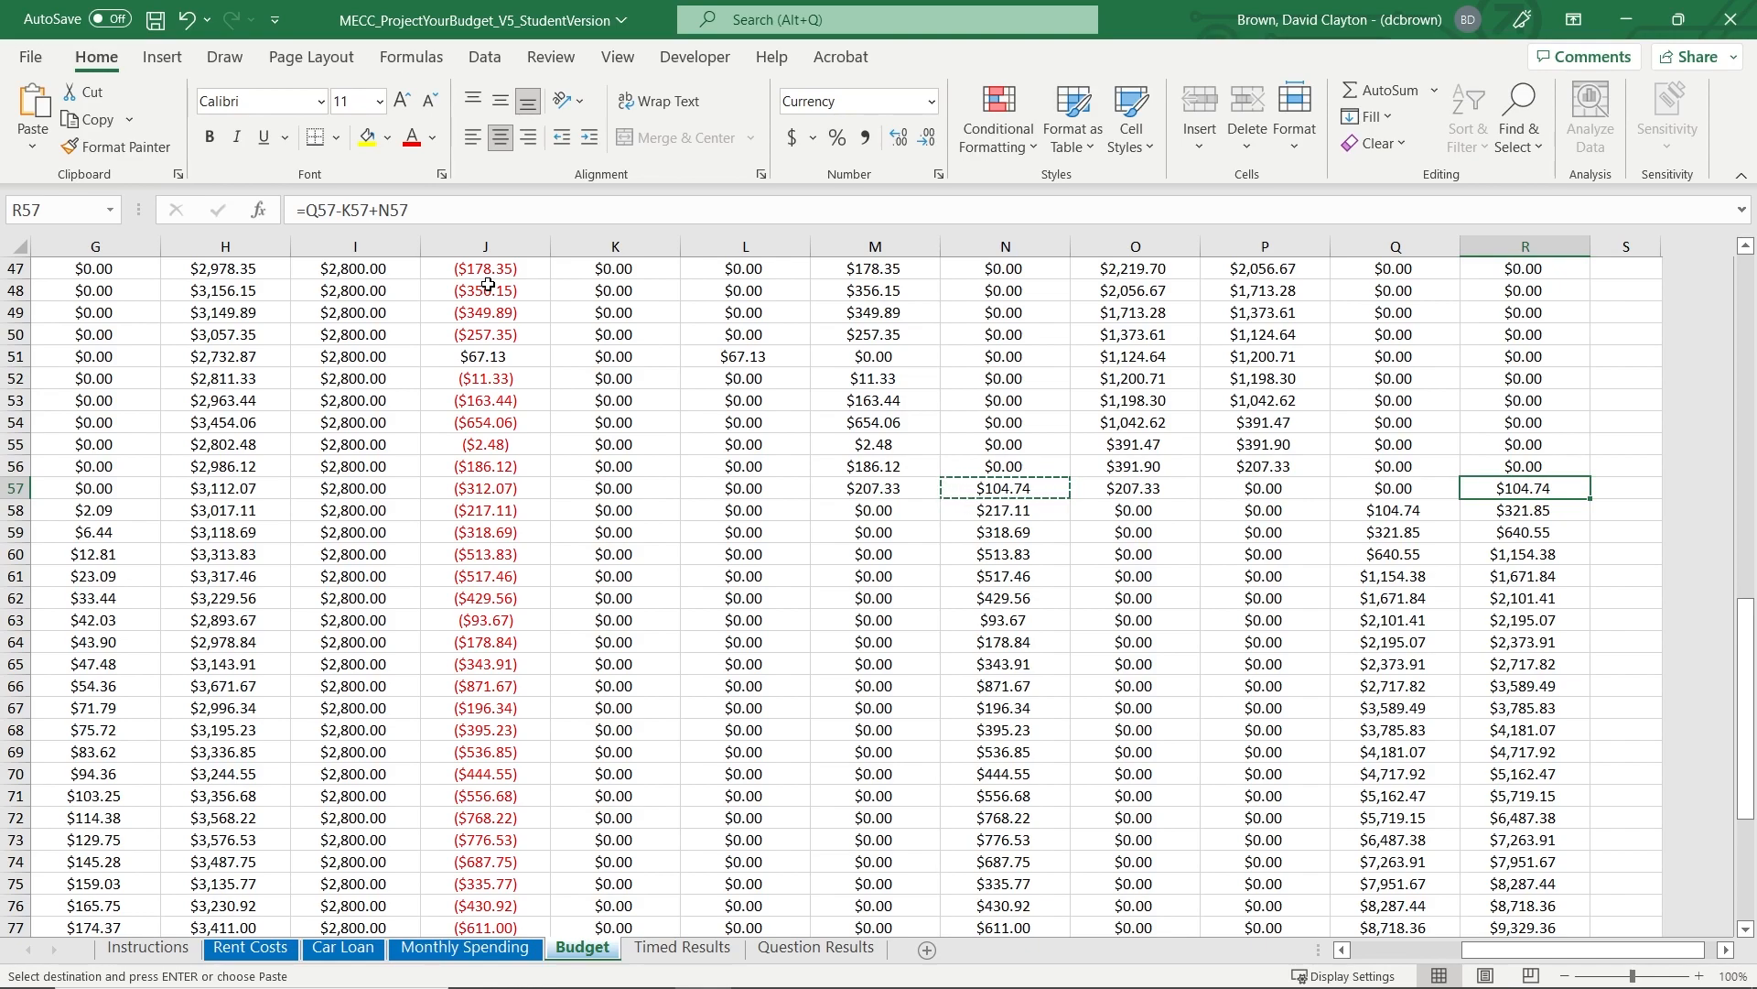
- Examine the Credit Card Interest formula in G57, the interest column up to its heading, and the month 1 Total Spending formula
key("Left")
key("ctrl+Left")
key("Right")
key("Right")
key("Right")
key("Right")
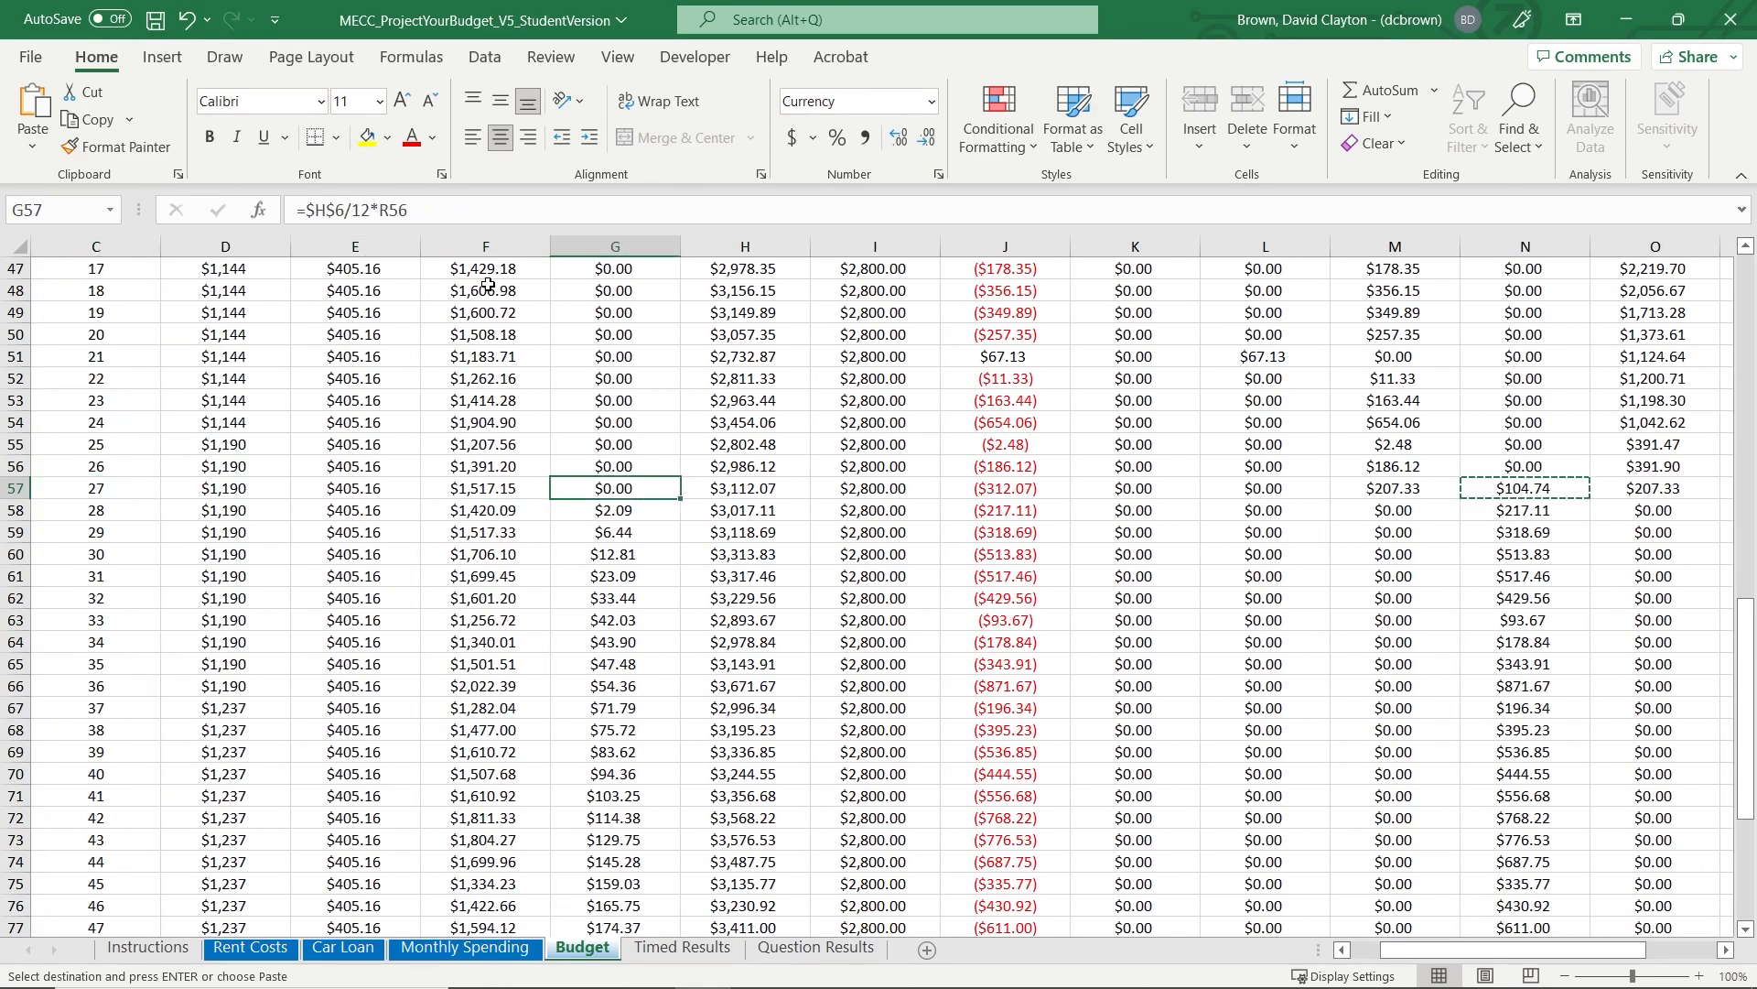
key("ctrl+Up")
key("Up")
key("Up")
key("Up")
key("Up")
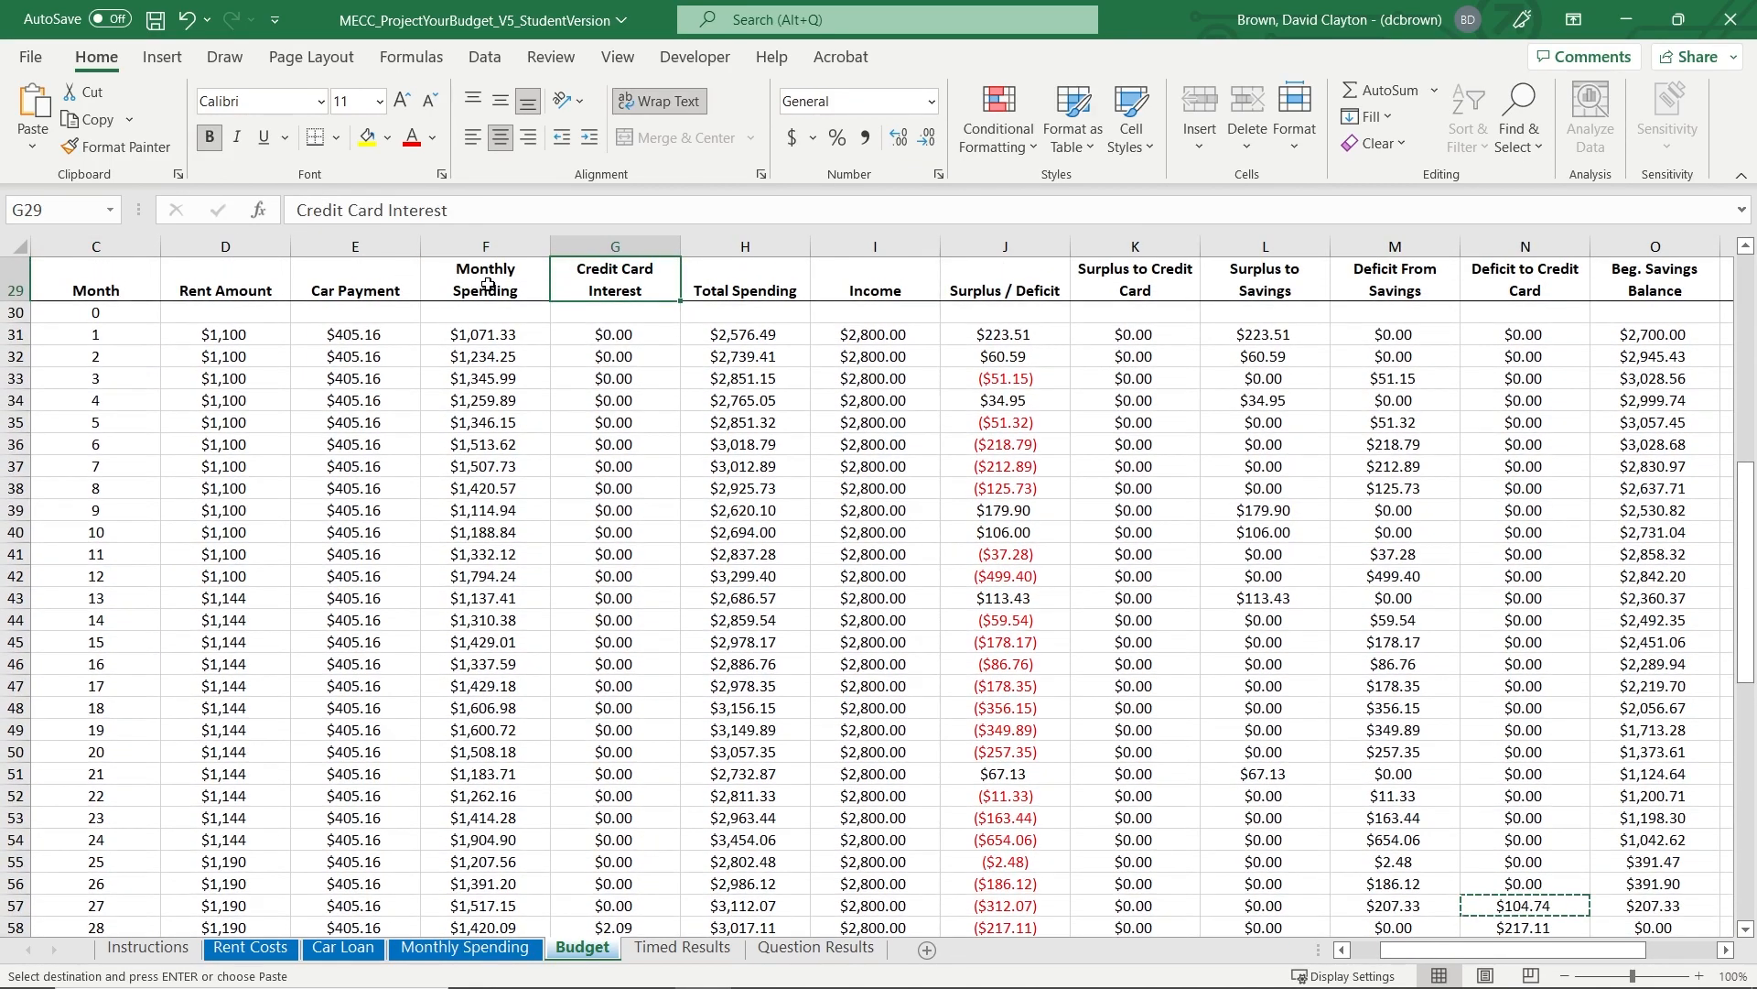
key("Down")
key("Down")
key("Down")
key("Down")
key("Right")
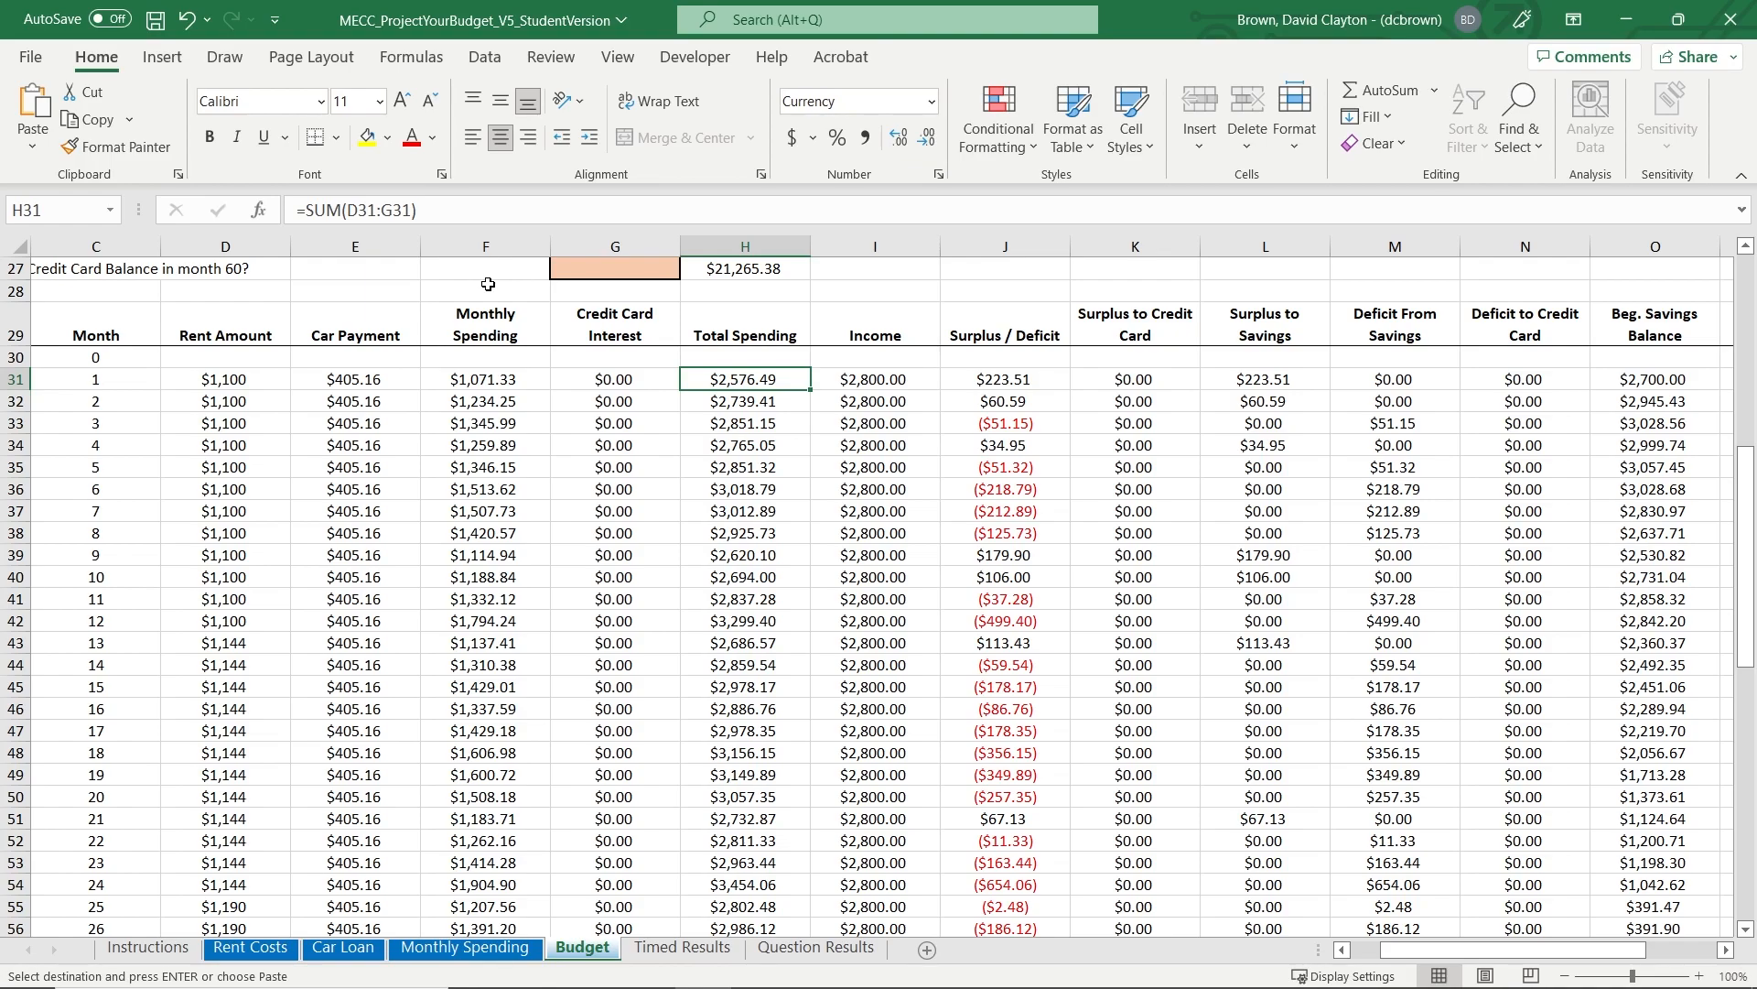
- Check the month 60 beginning and ending credit card balances in the last row of the budget table
key("Down")
key("ctrl+Right")
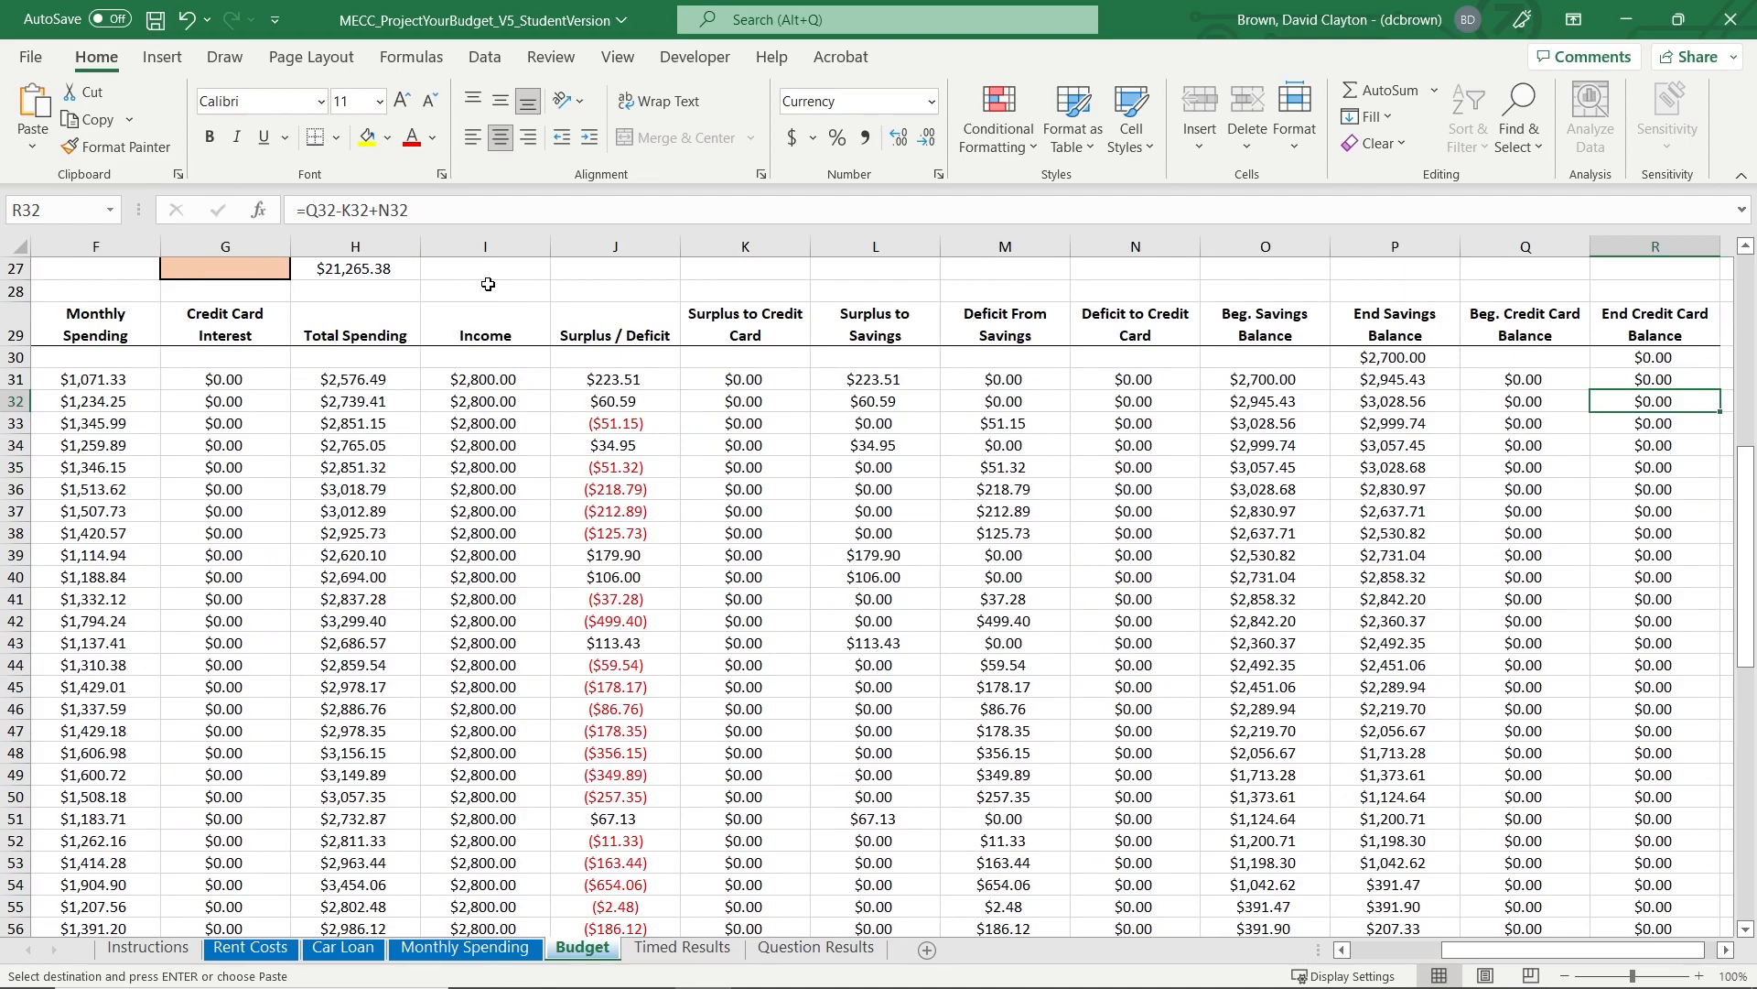
key("ctrl+Down")
key("Left")
key("Left")
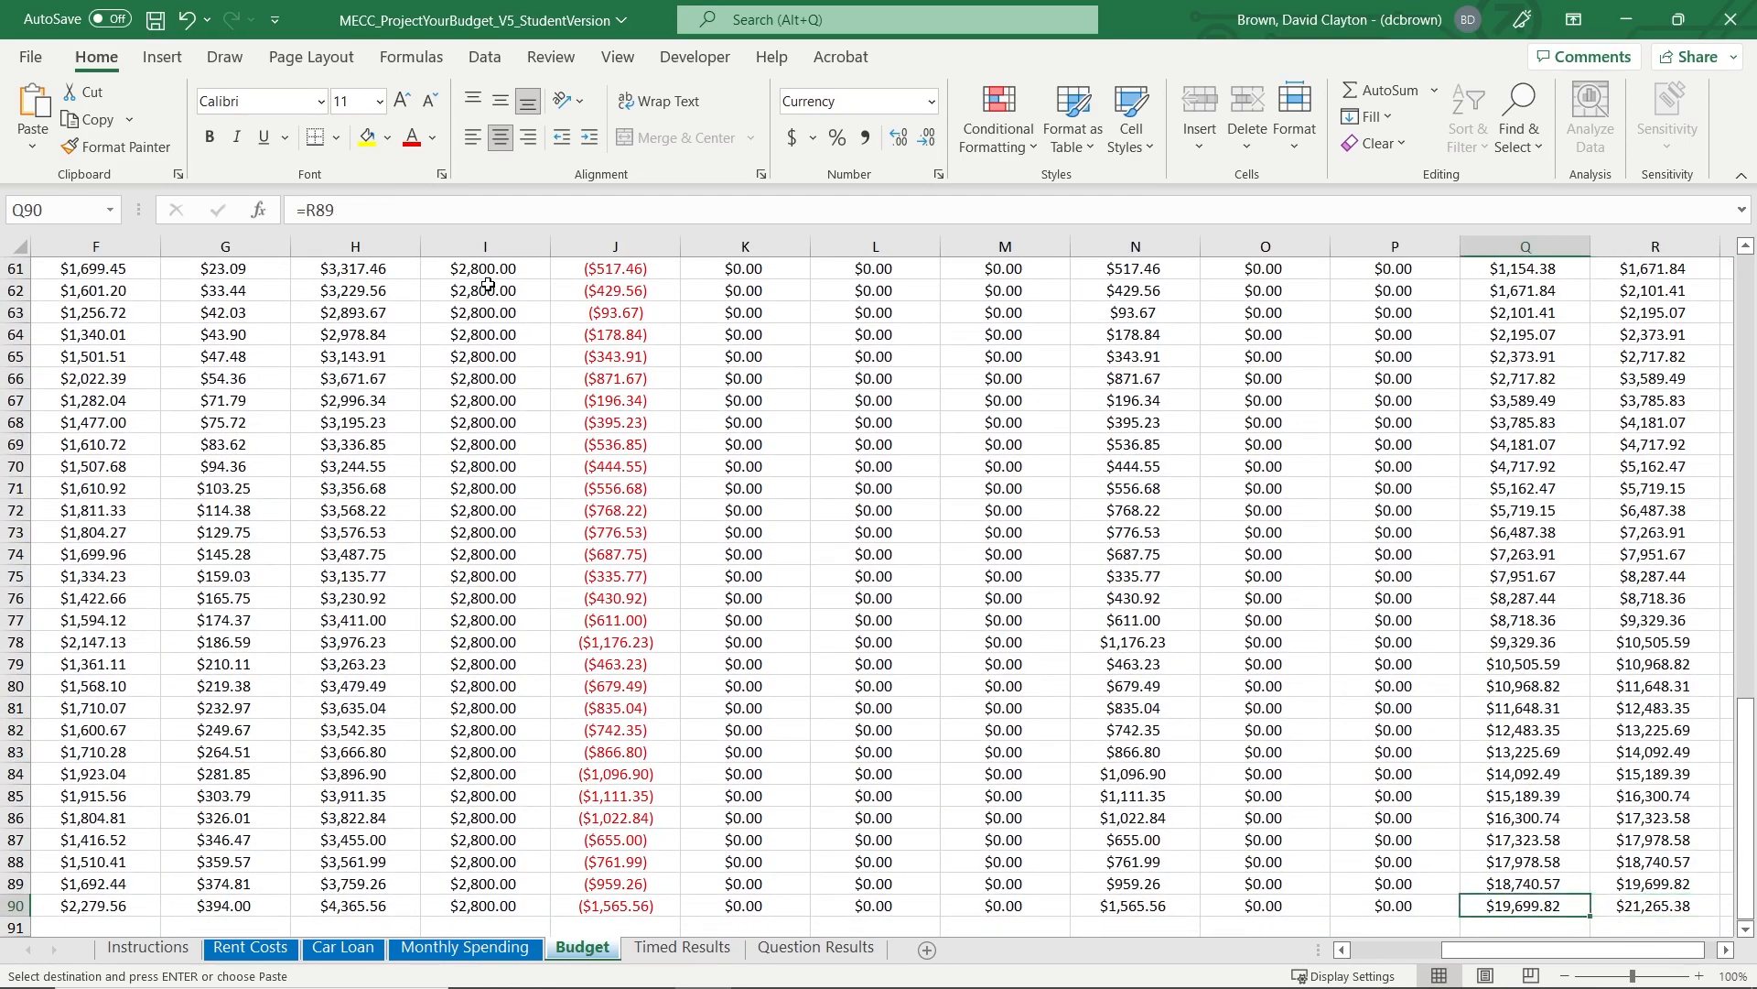
key("Right")
key("Right")
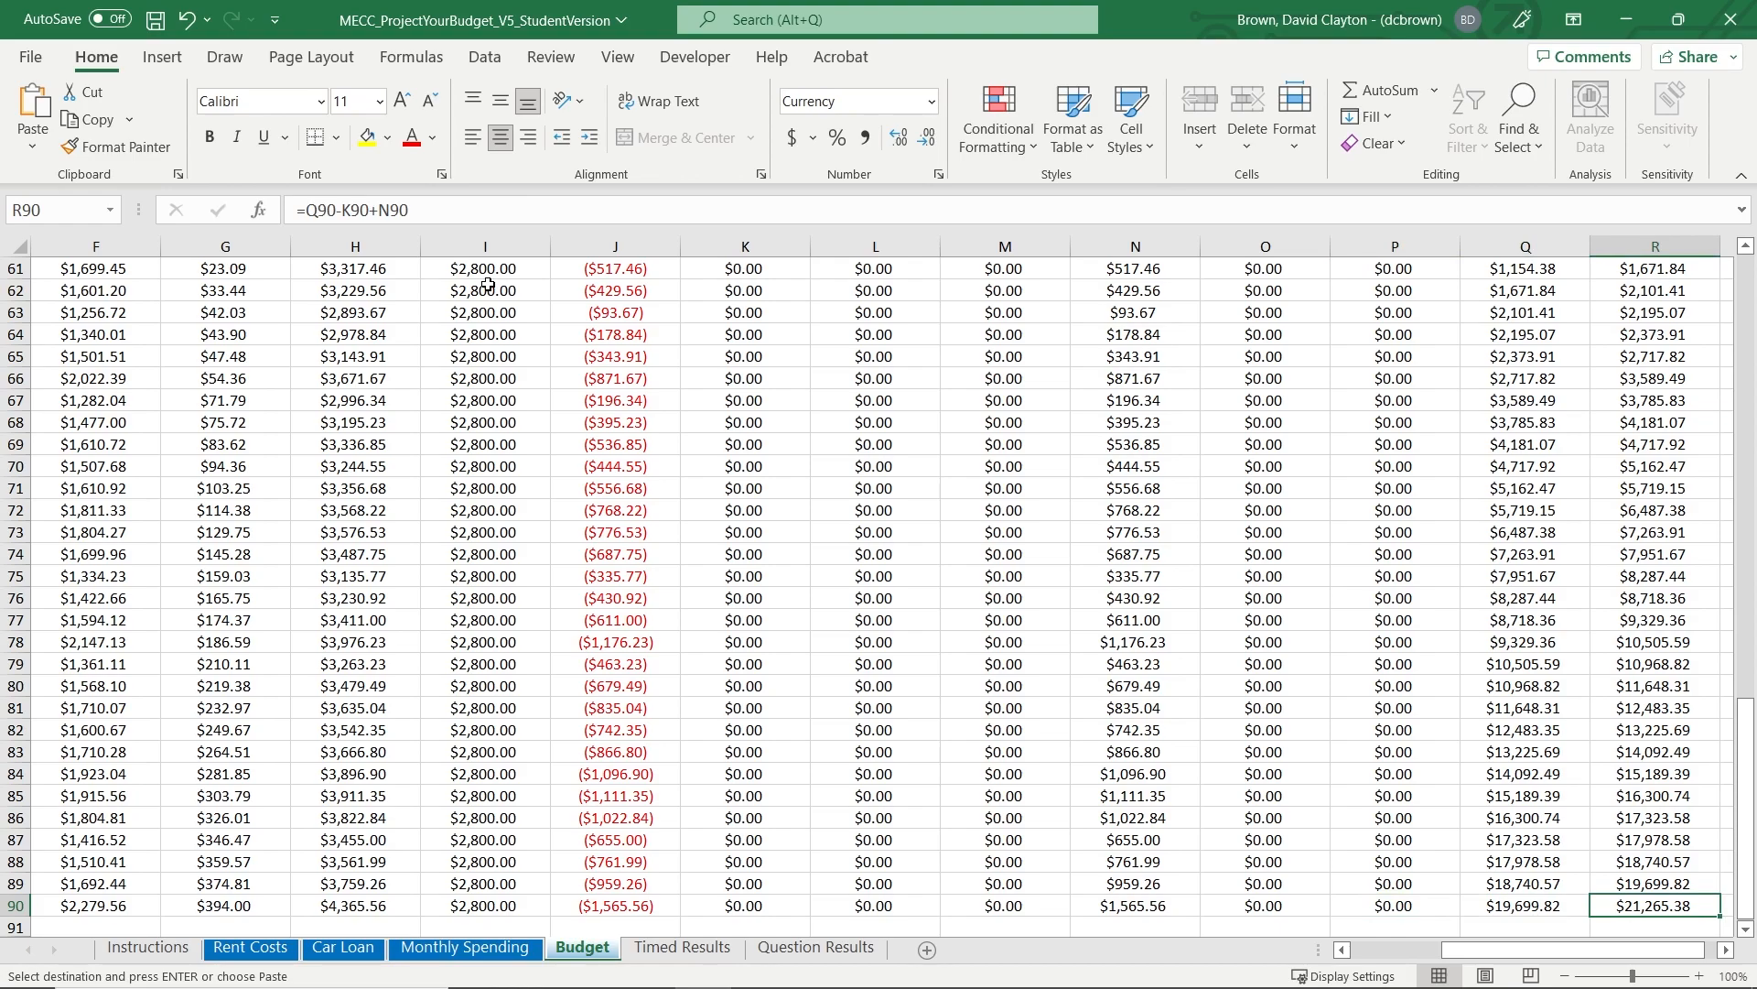
- Answer question 15 in G15 by linking it to the month 1 Total Spending with =H31
key("ctrl+Home")
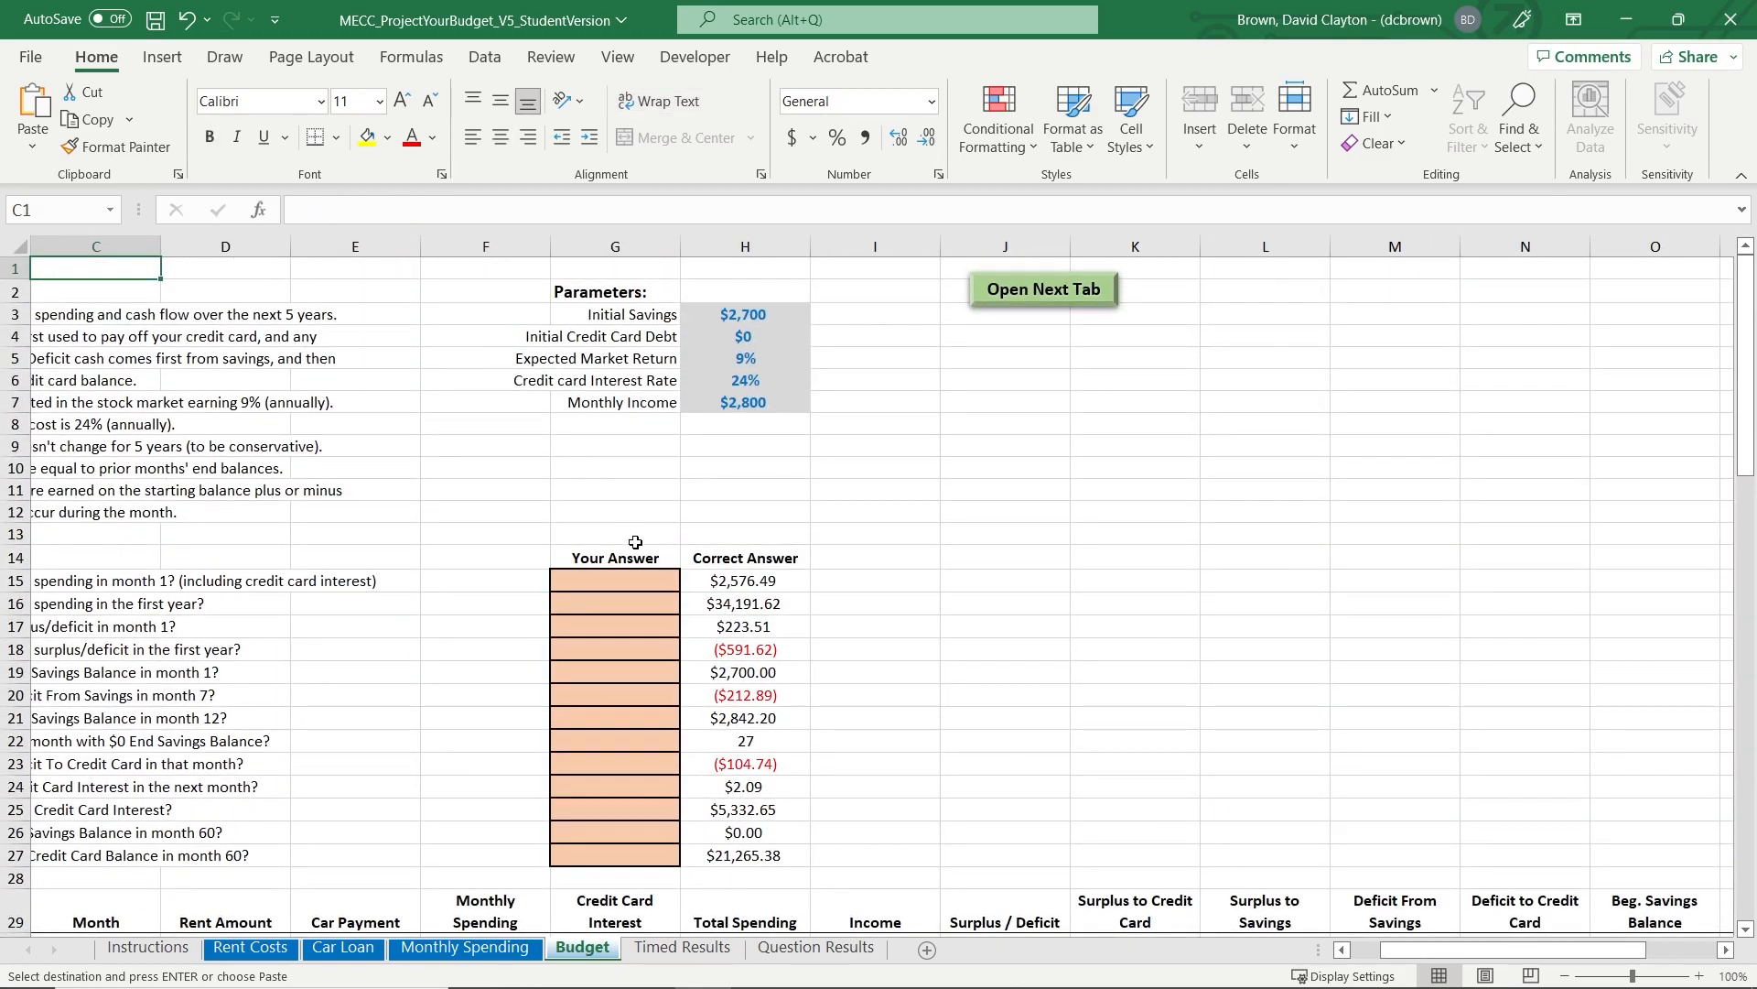
left_click(631, 579)
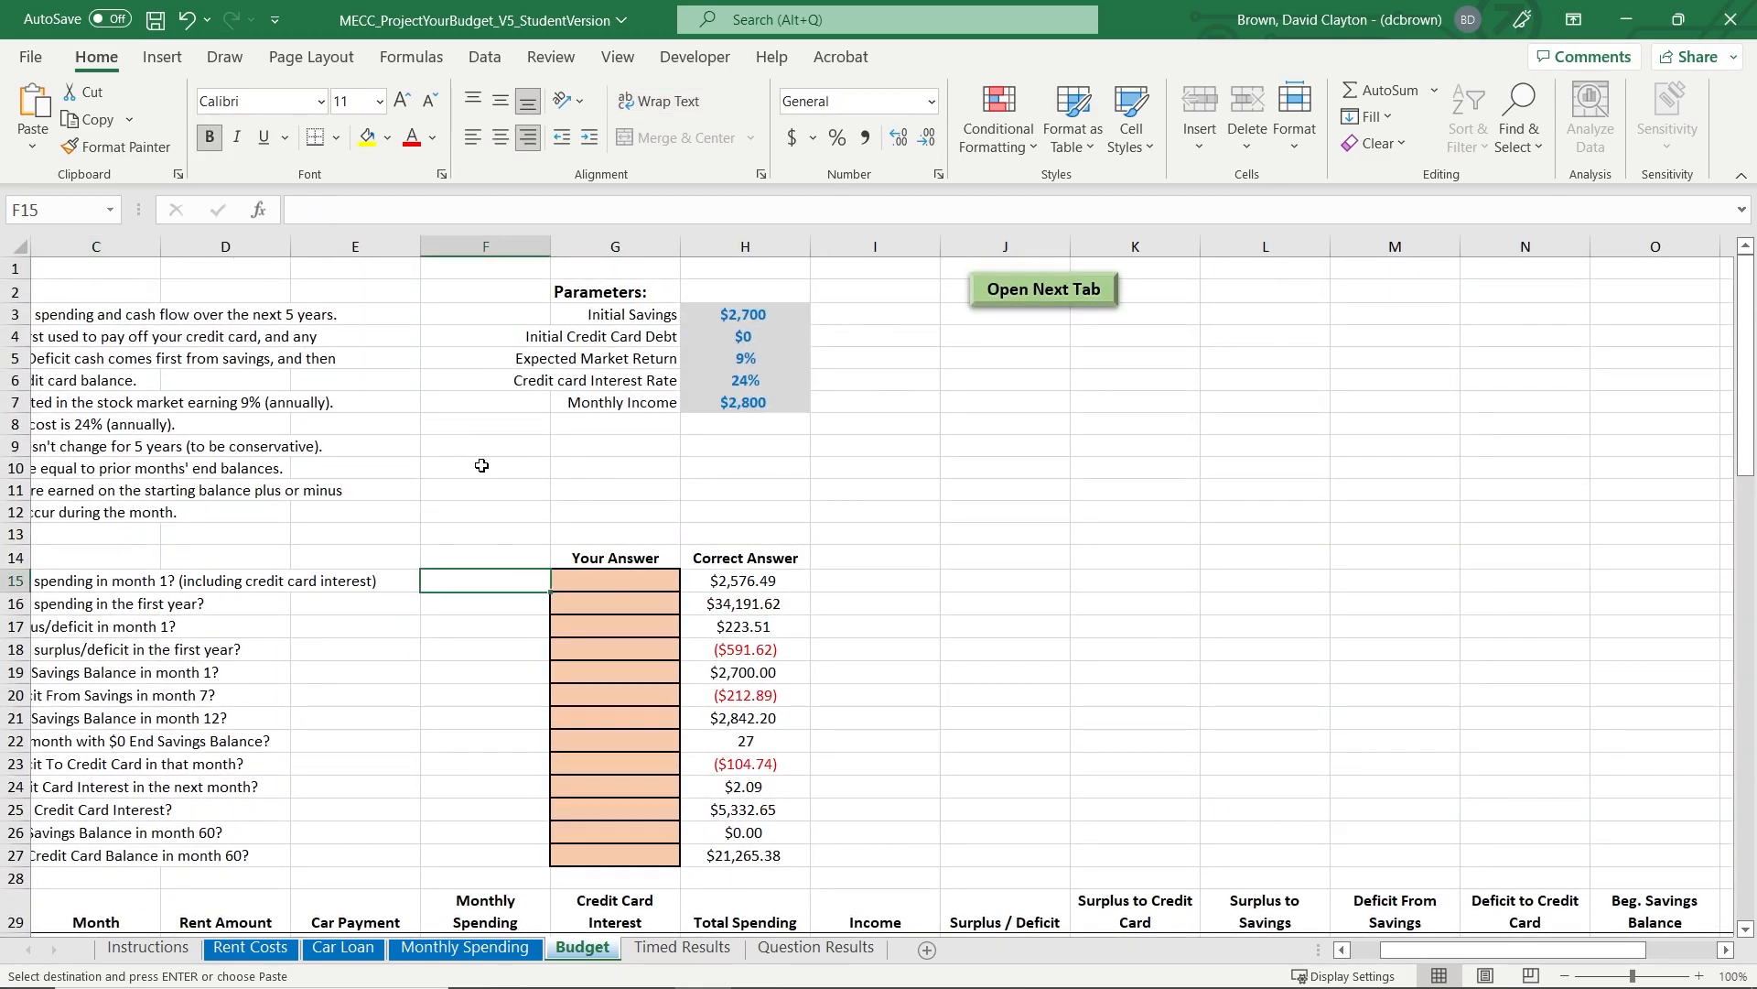
key("Left")
key("Left")
key("Left")
key("Left")
key("Left")
key("Right")
key("Right")
key("Down")
key("Down")
key("Down")
key("Down")
key("Down")
key("Down")
key("Down")
key("Down")
key("Down")
key("Down")
key("Down")
key("Down")
key("Down")
key("Down")
key("Down")
key("Down")
key("Down")
key("Down")
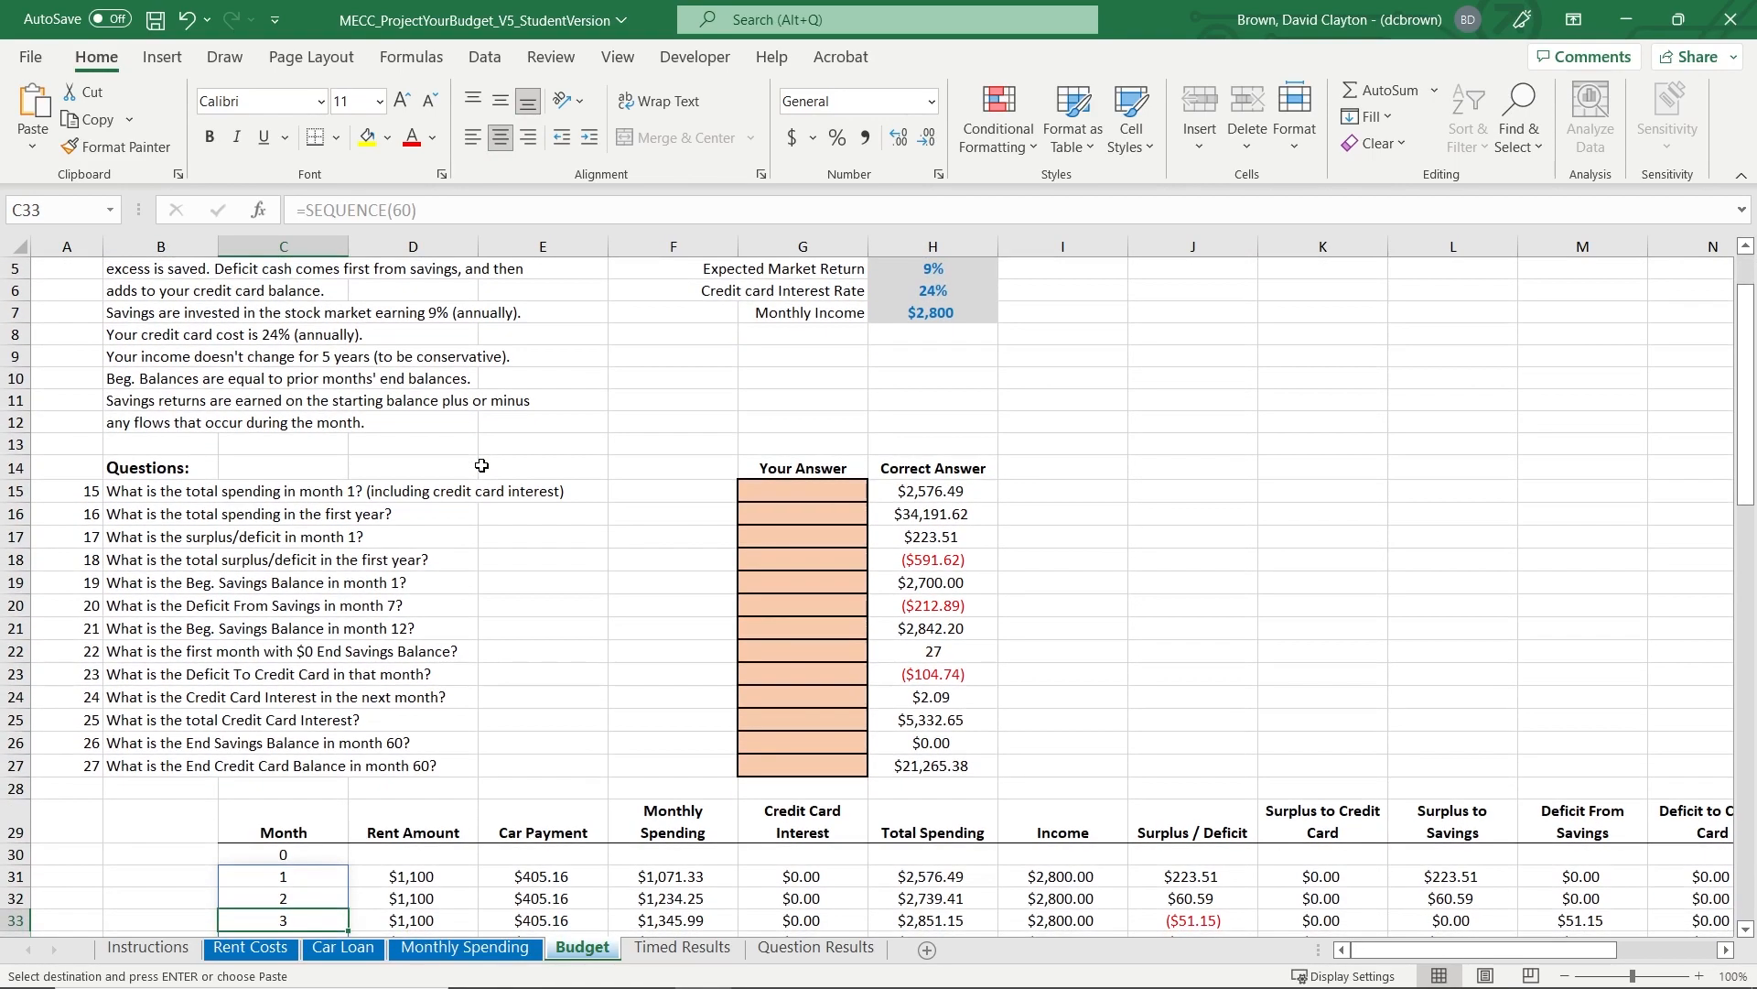
left_click(772, 494)
type("=")
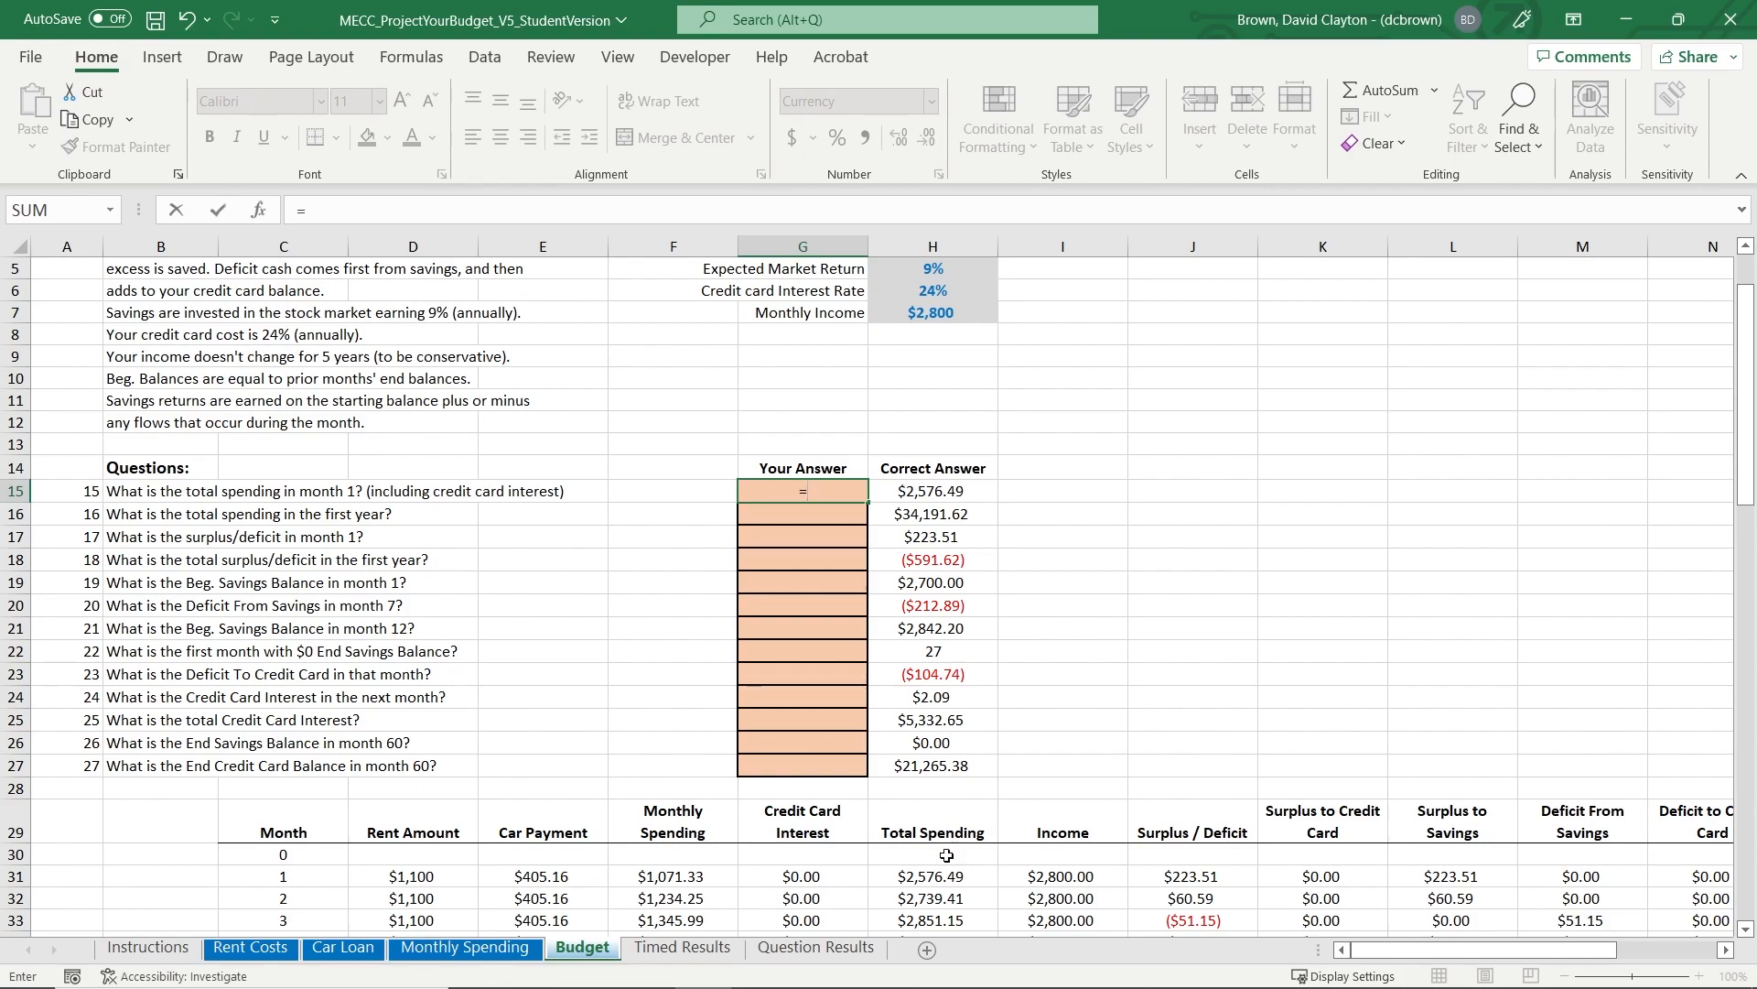
left_click(938, 876)
key("ctrl+Return")
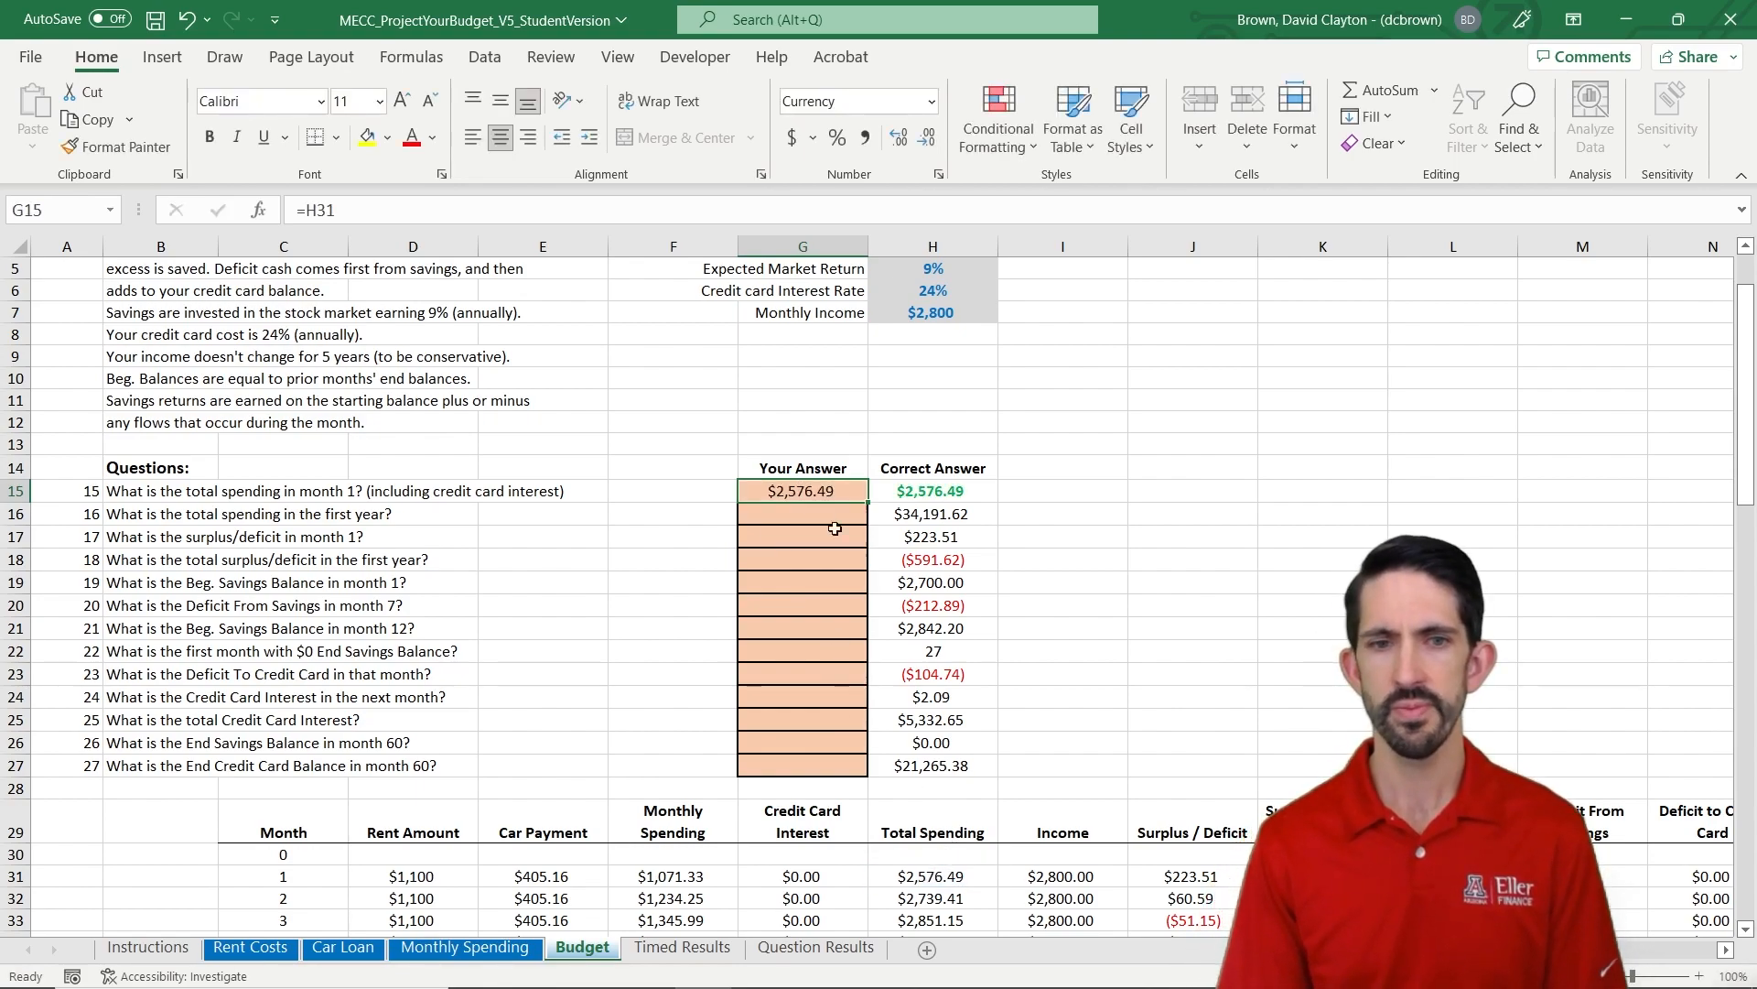
- Answer question 16 in G16 with the first-year total spending, =SUM(H31:H42)
left_click(804, 517)
type("=sum(")
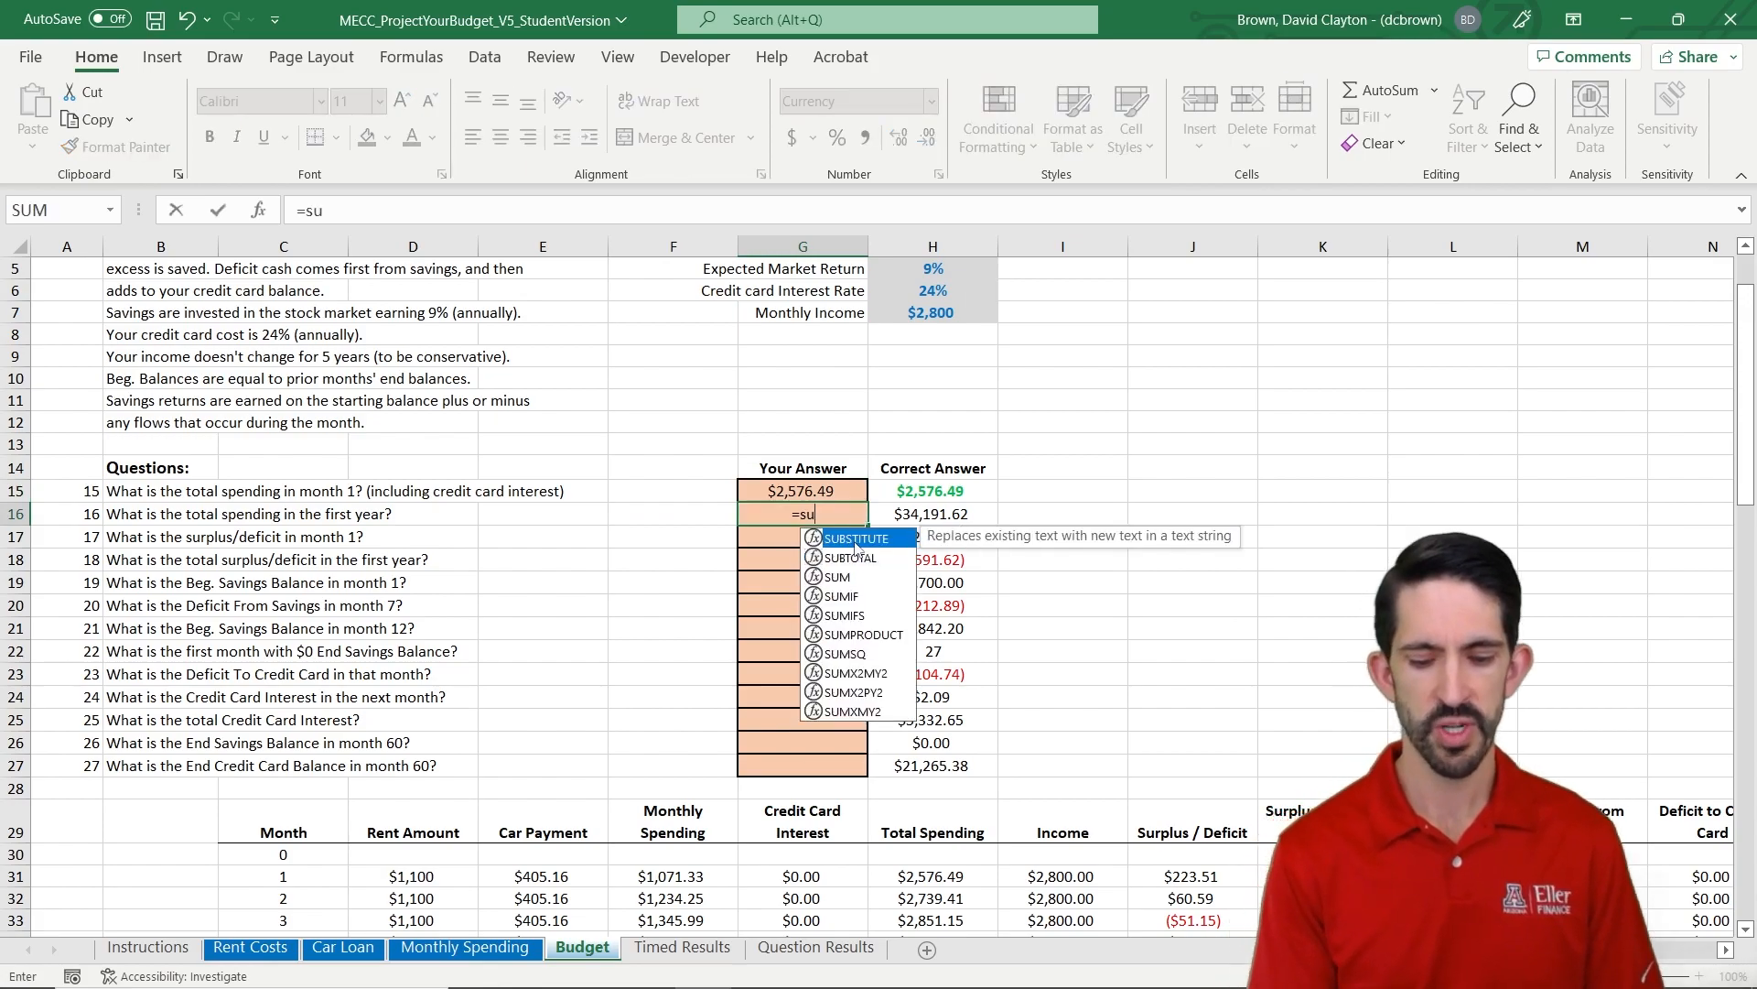
mouse_move(935, 871)
left_mouse_down()
mouse_move(934, 929)
mouse_move(935, 872)
left_mouse_up()
key("ctrl+Return")
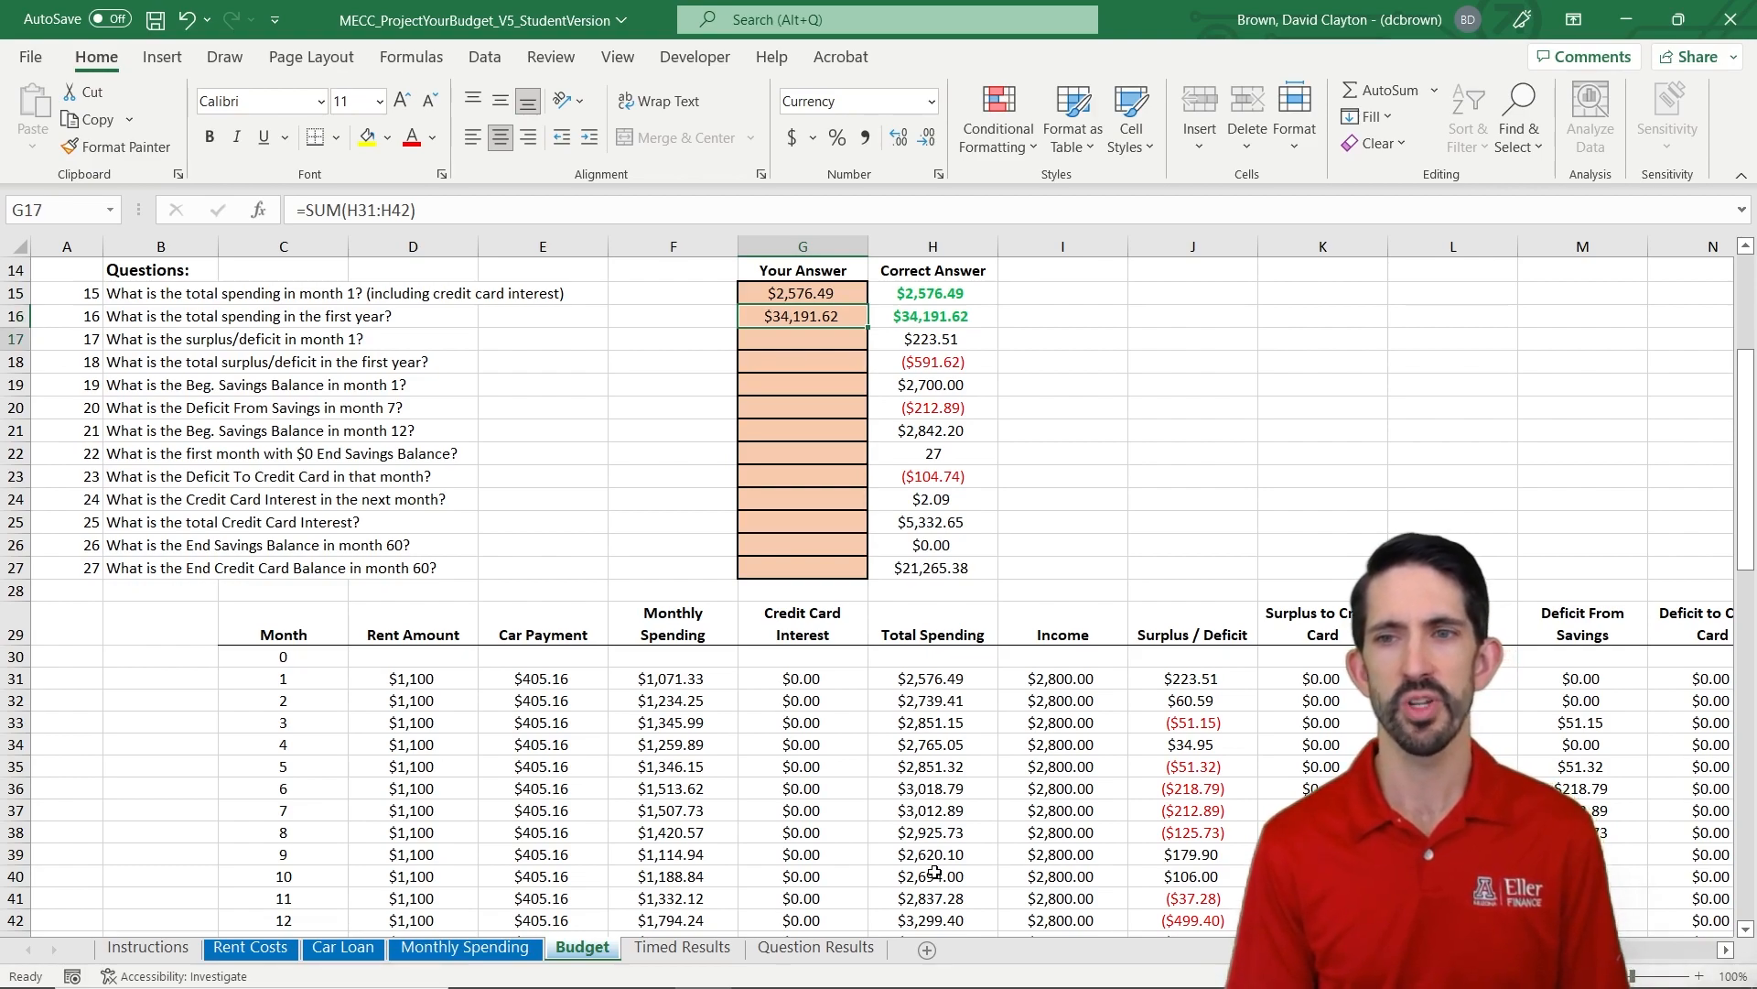
- Answer question 17 in G17 by linking it to the month 1 Surplus / Deficit in J31
key("Down")
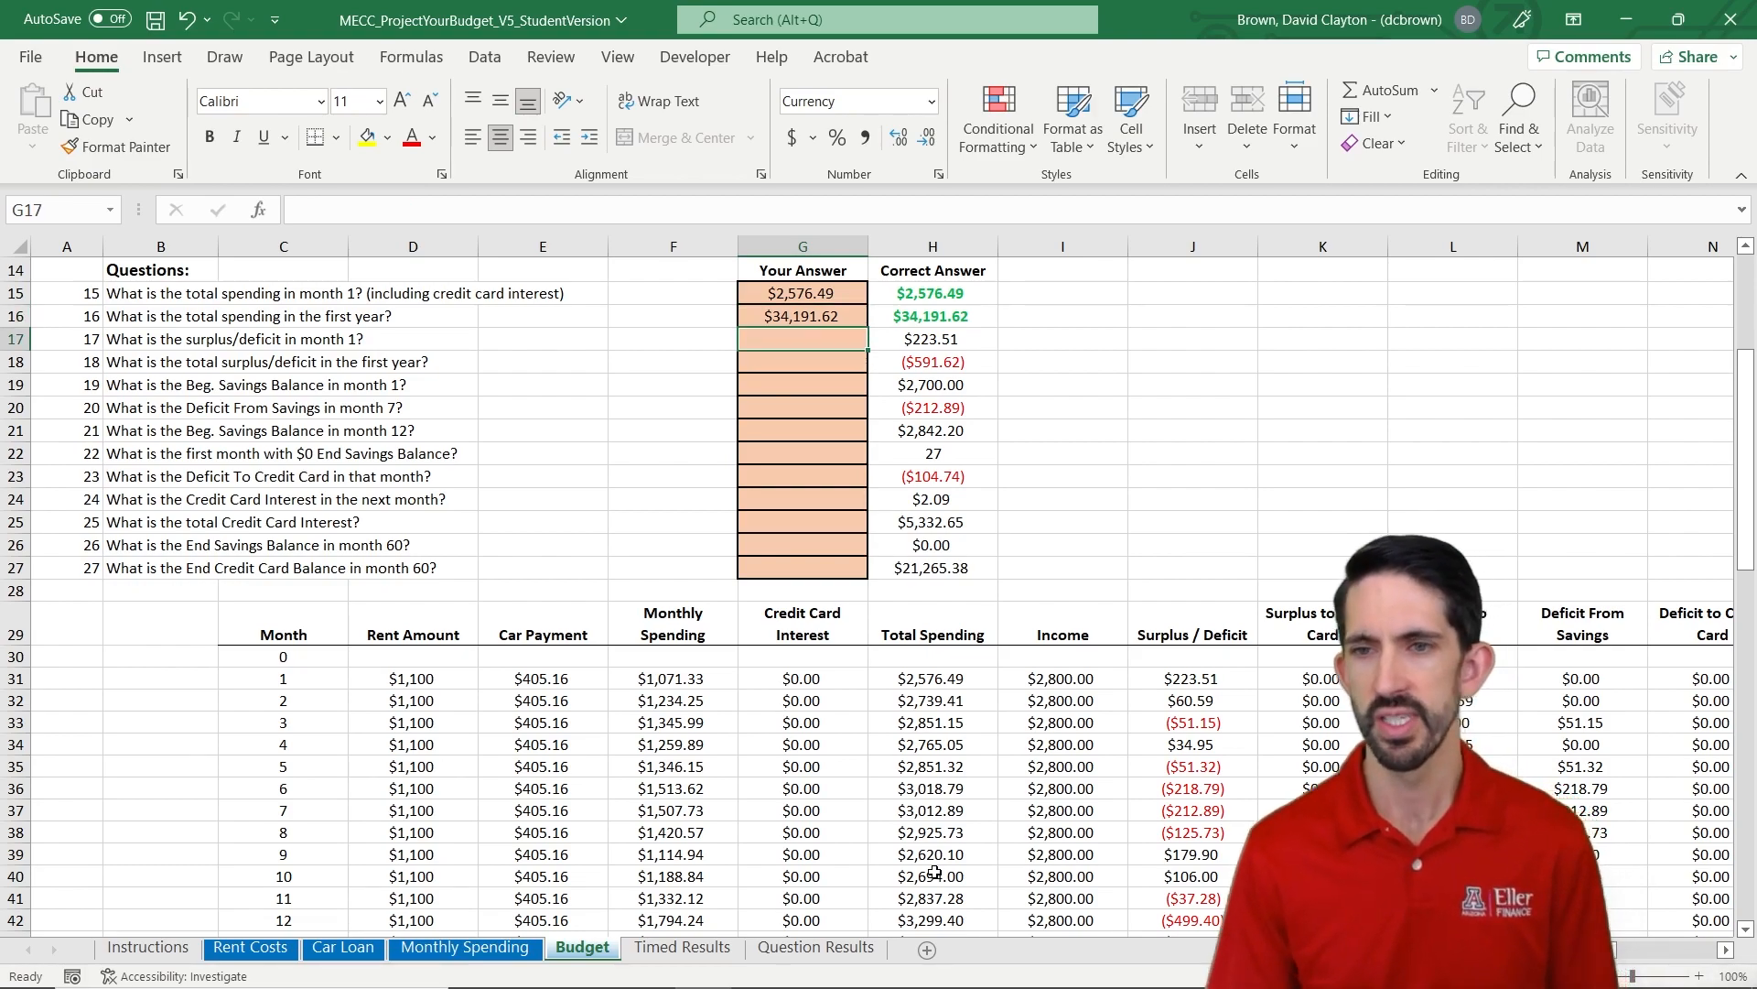
type("=")
left_click(1183, 685)
key("ctrl+Return")
- Answer question 18 in G18 with the first-year total surplus/deficit, =SUM(J31:J42)
key("Down")
type("=sum(")
left_click(1224, 687)
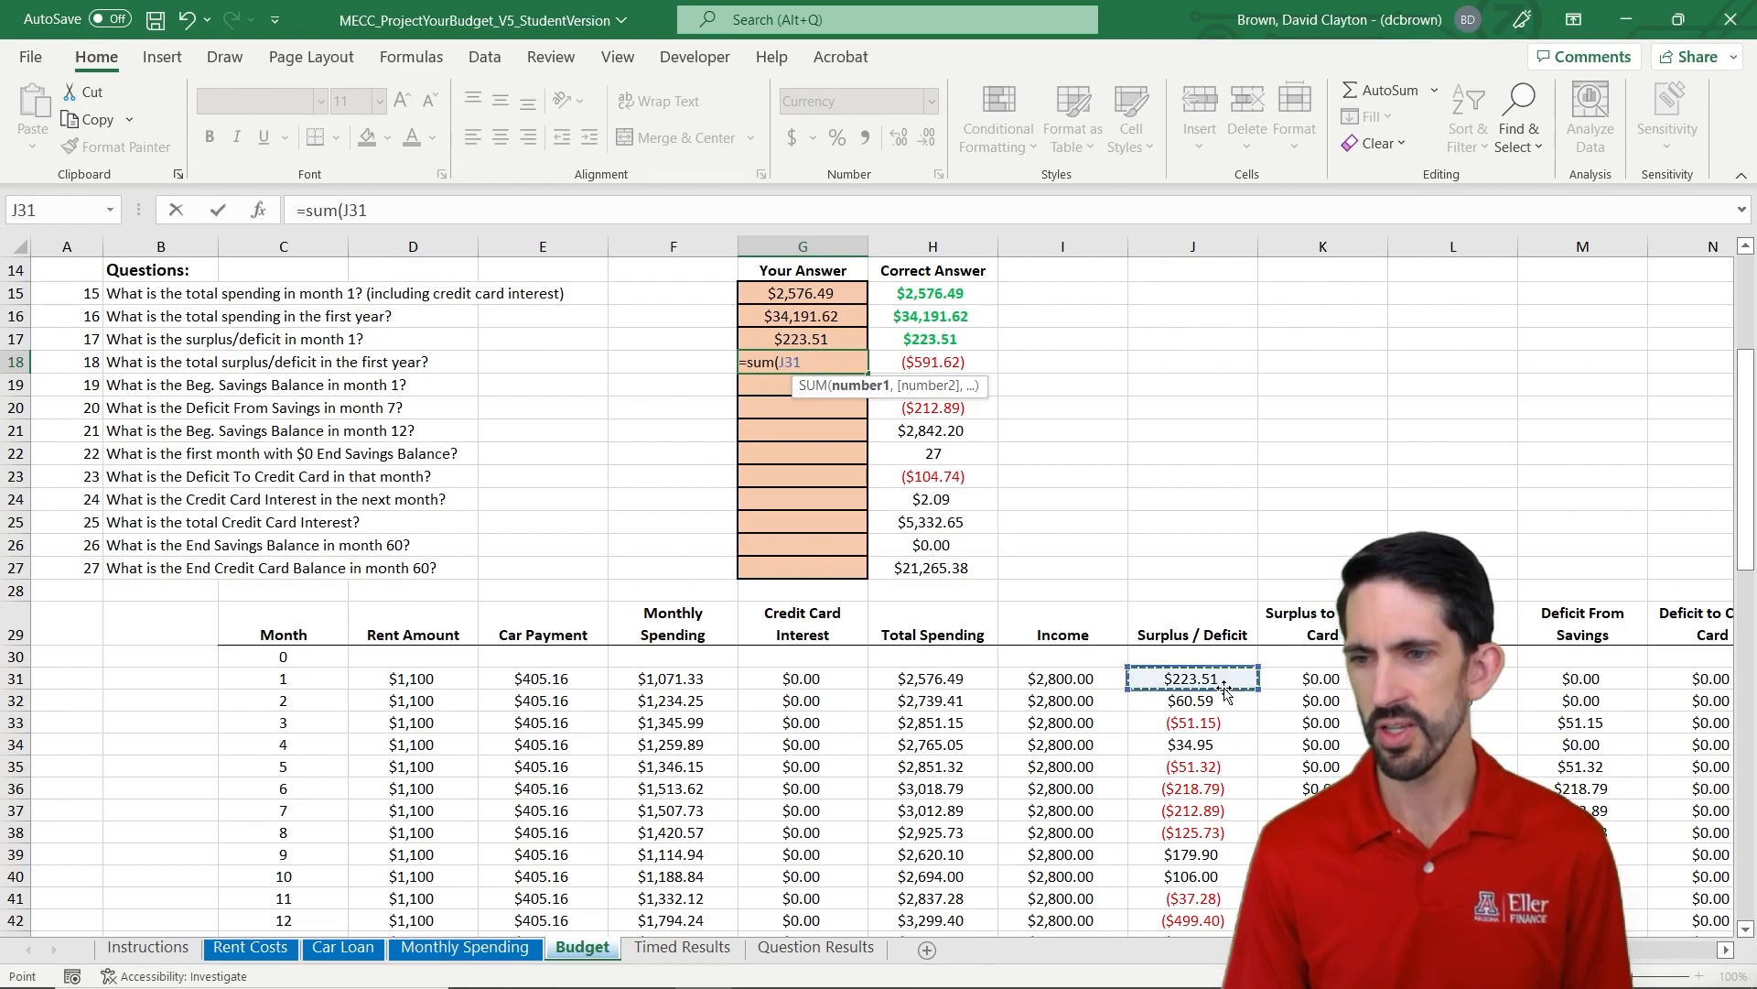
key("shift+Down")
key("shift+Down")
key("shift+Down")
key("shift+Down")
key("shift+Down")
key("shift+Down")
key("shift+Down")
key("shift+Down")
key("shift+Down")
key("shift+Down")
key("shift+Down")
key("ctrl+Return")
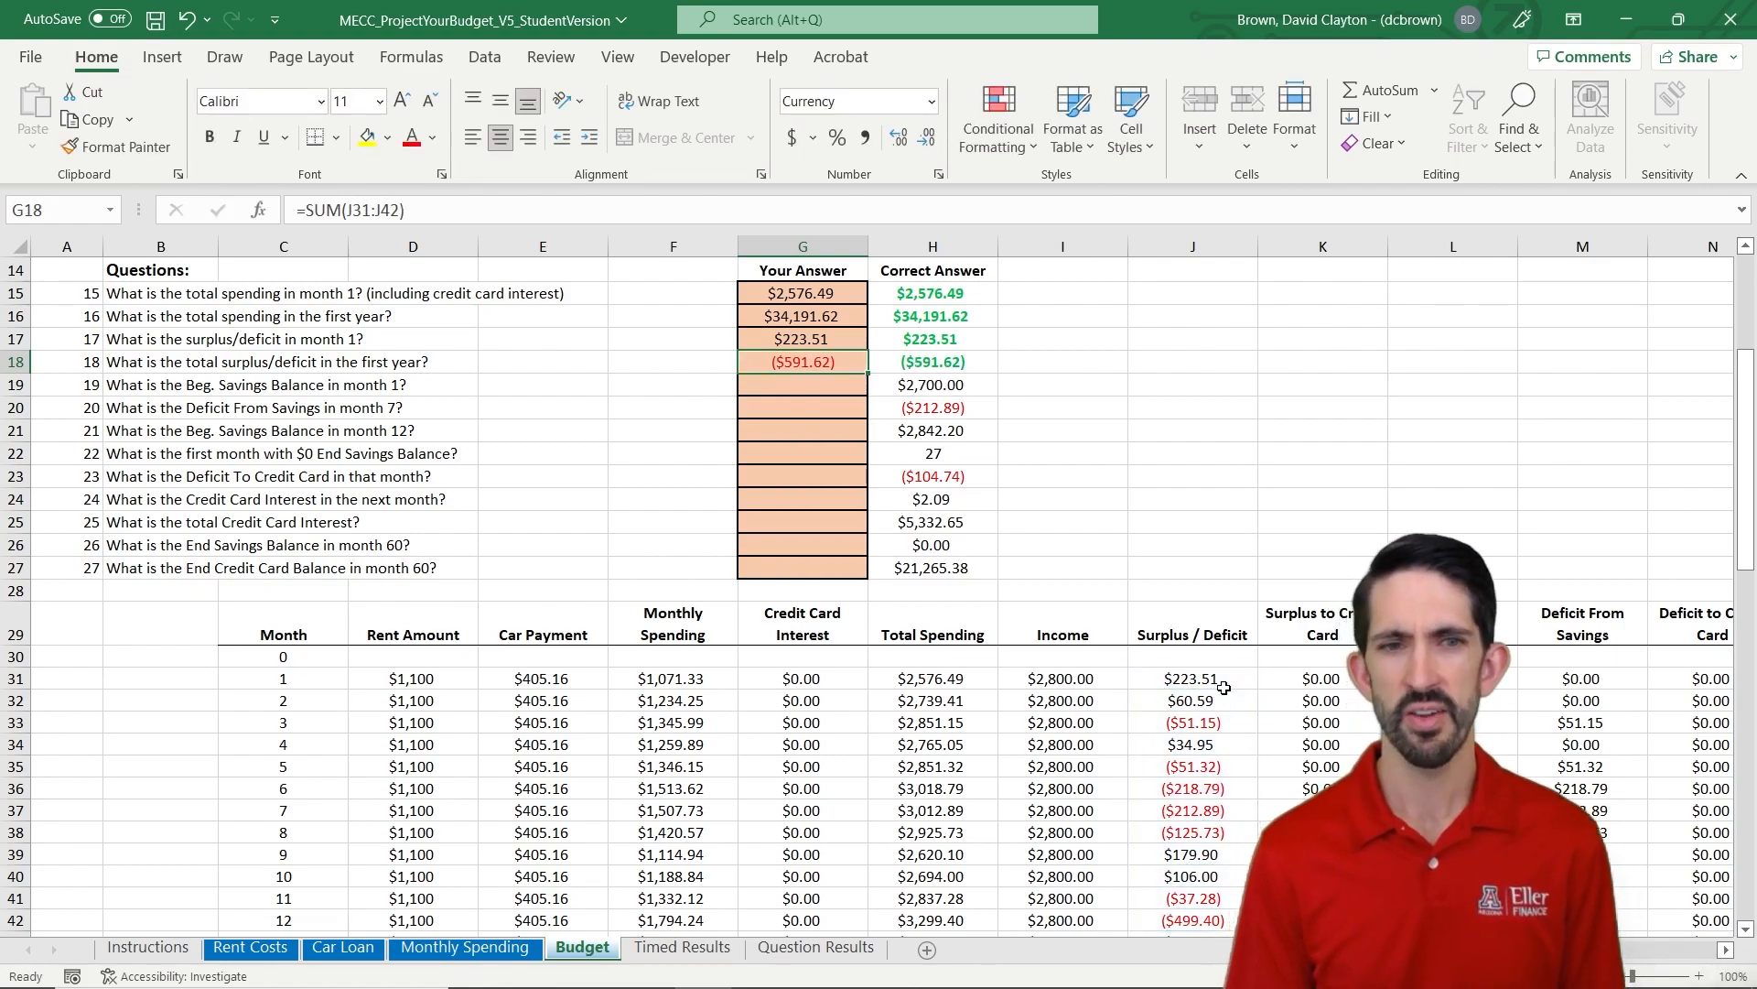
- Answer question 19 in G19 by linking the month 1 beginning savings balance to the month 0 End Savings Balance, =P30
key("Down")
type("=")
left_click(1318, 657)
key("ctrl+Right")
key("ctrl+Return")
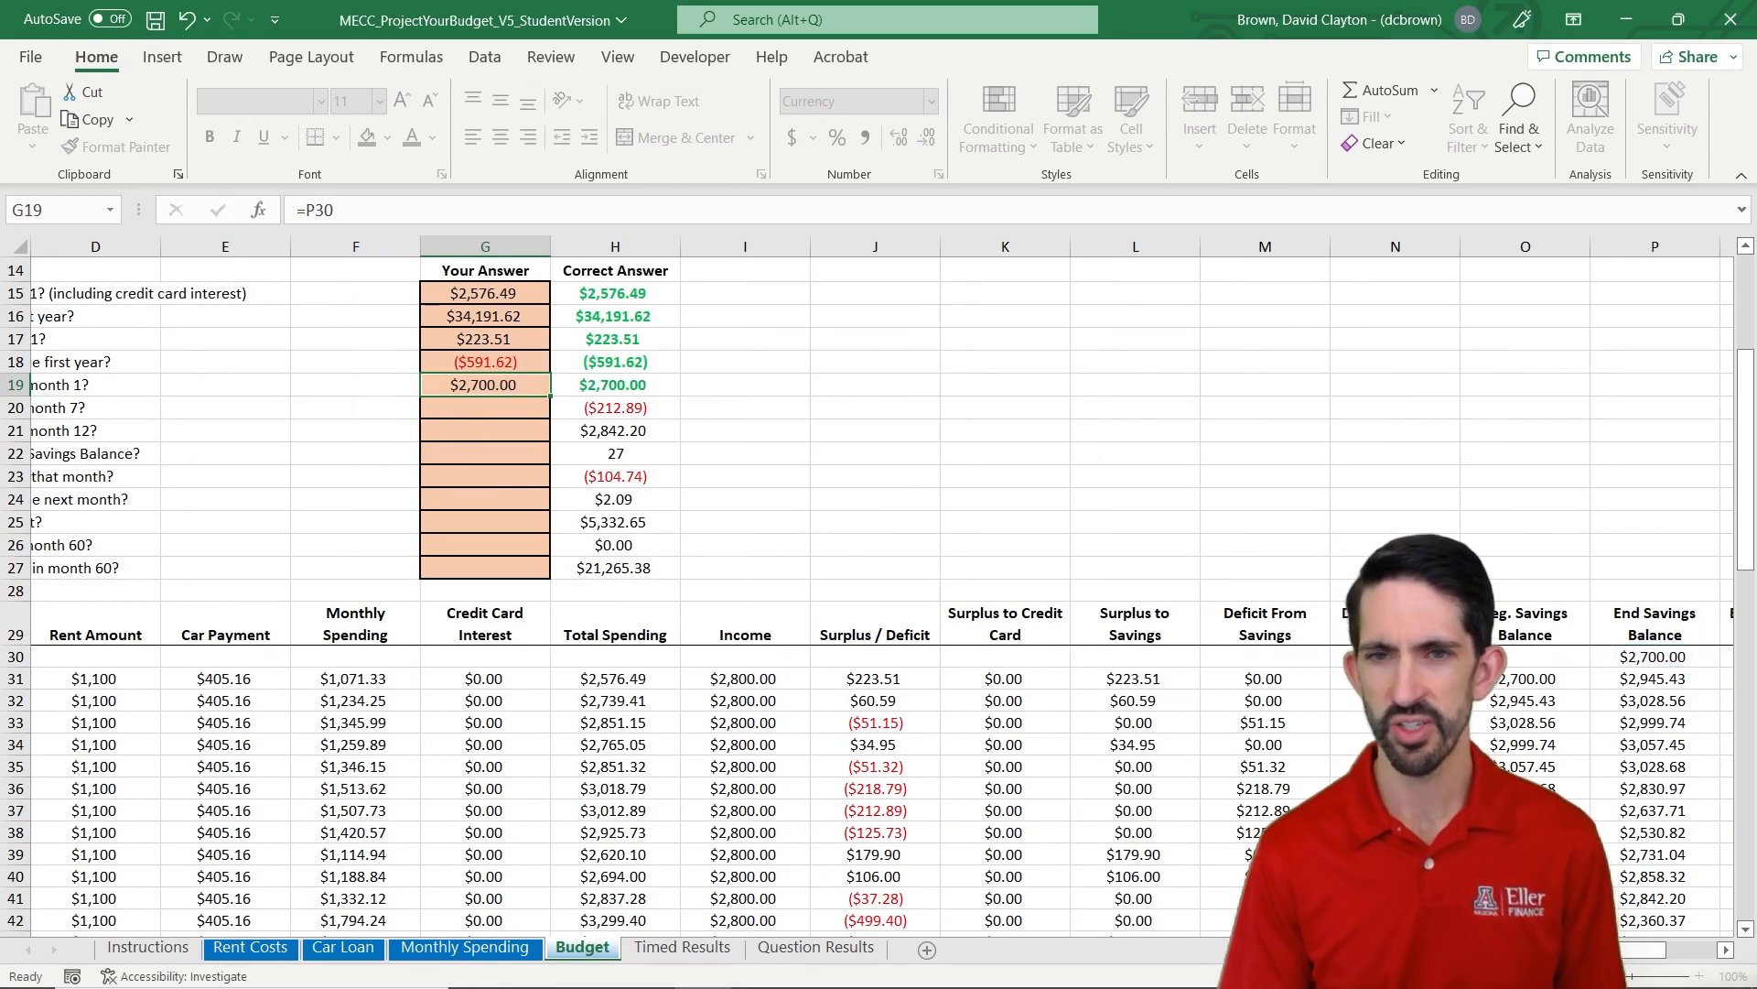
- Enter =M37 in G20 to answer question 20 with the month 7 Deficit From Savings
key("Left")
key("Down")
key("Left")
key("Left")
key("Left")
key("Left")
key("Right")
key("Right")
key("Right")
key("Right")
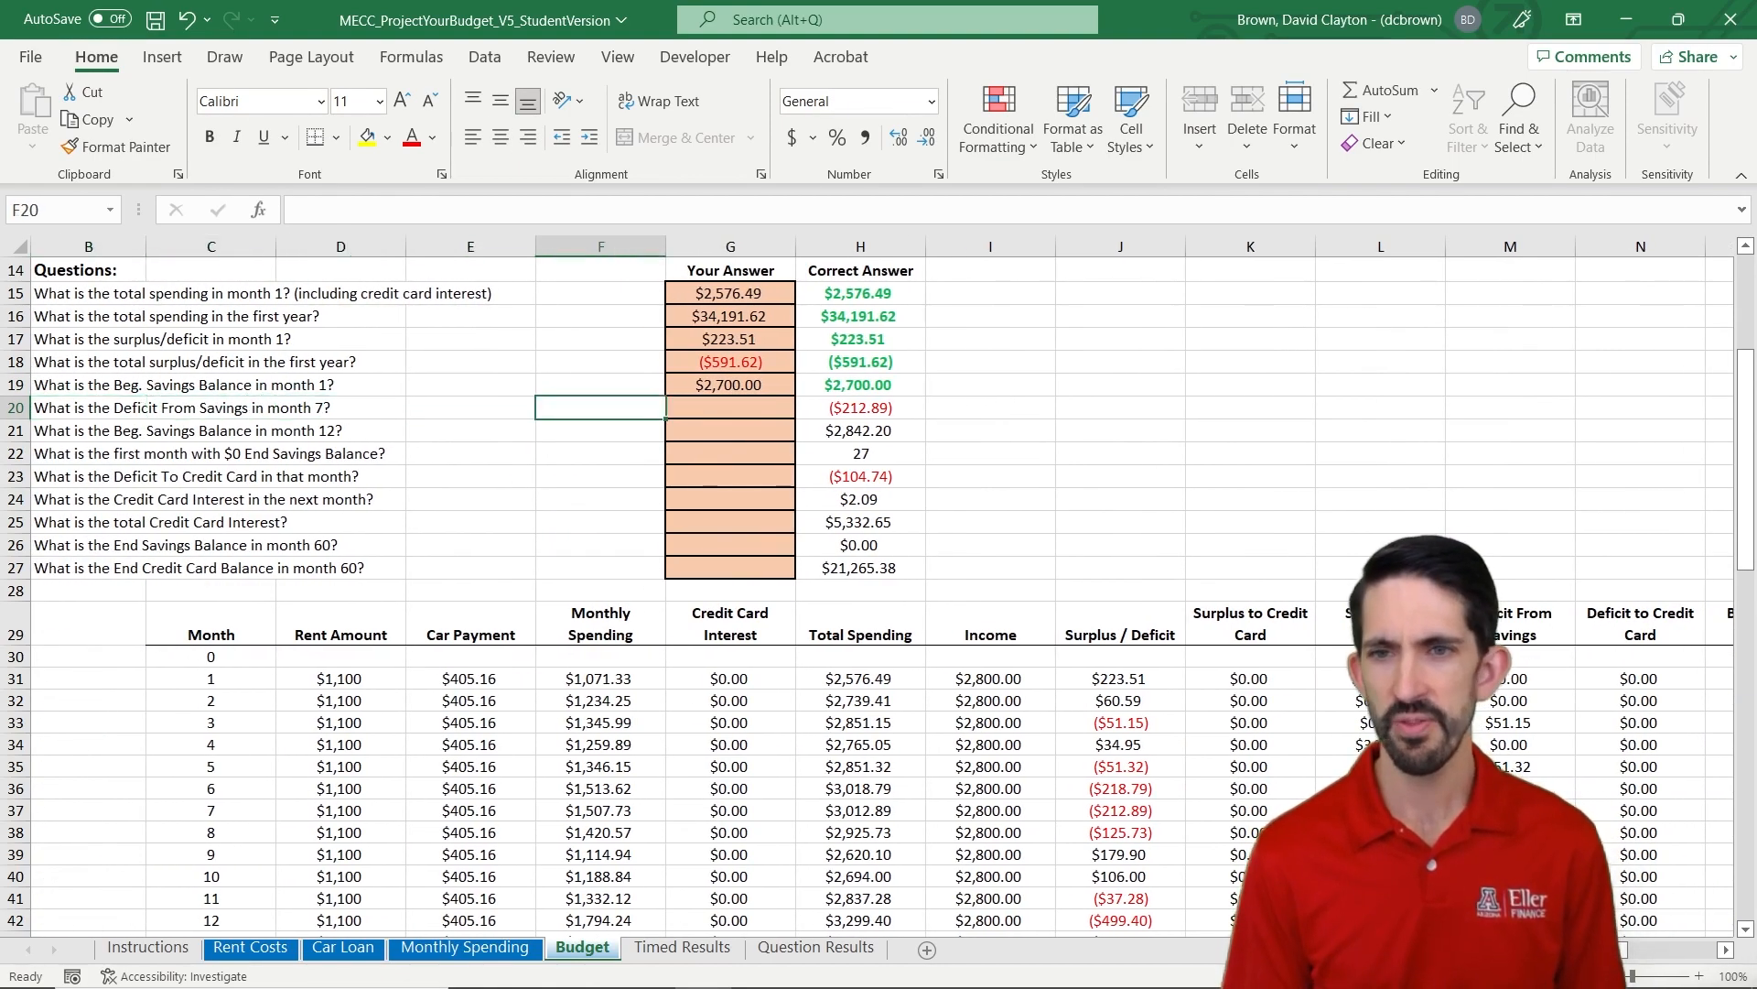
type("=")
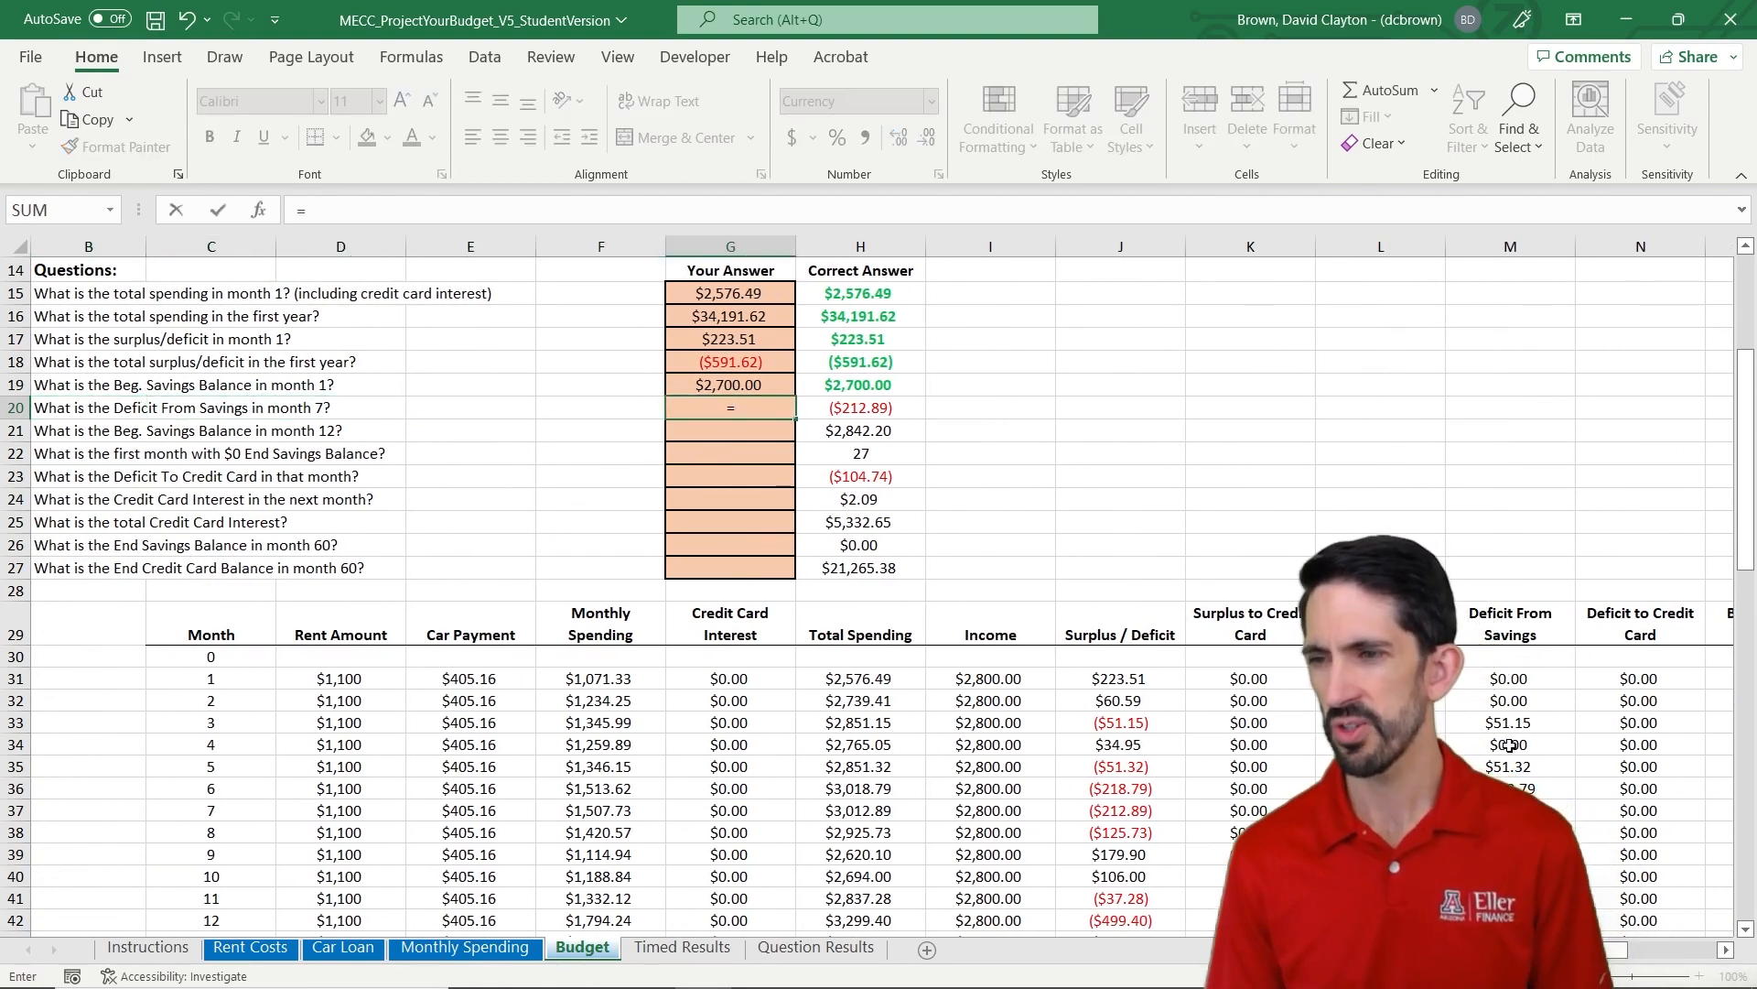
left_click(1556, 811)
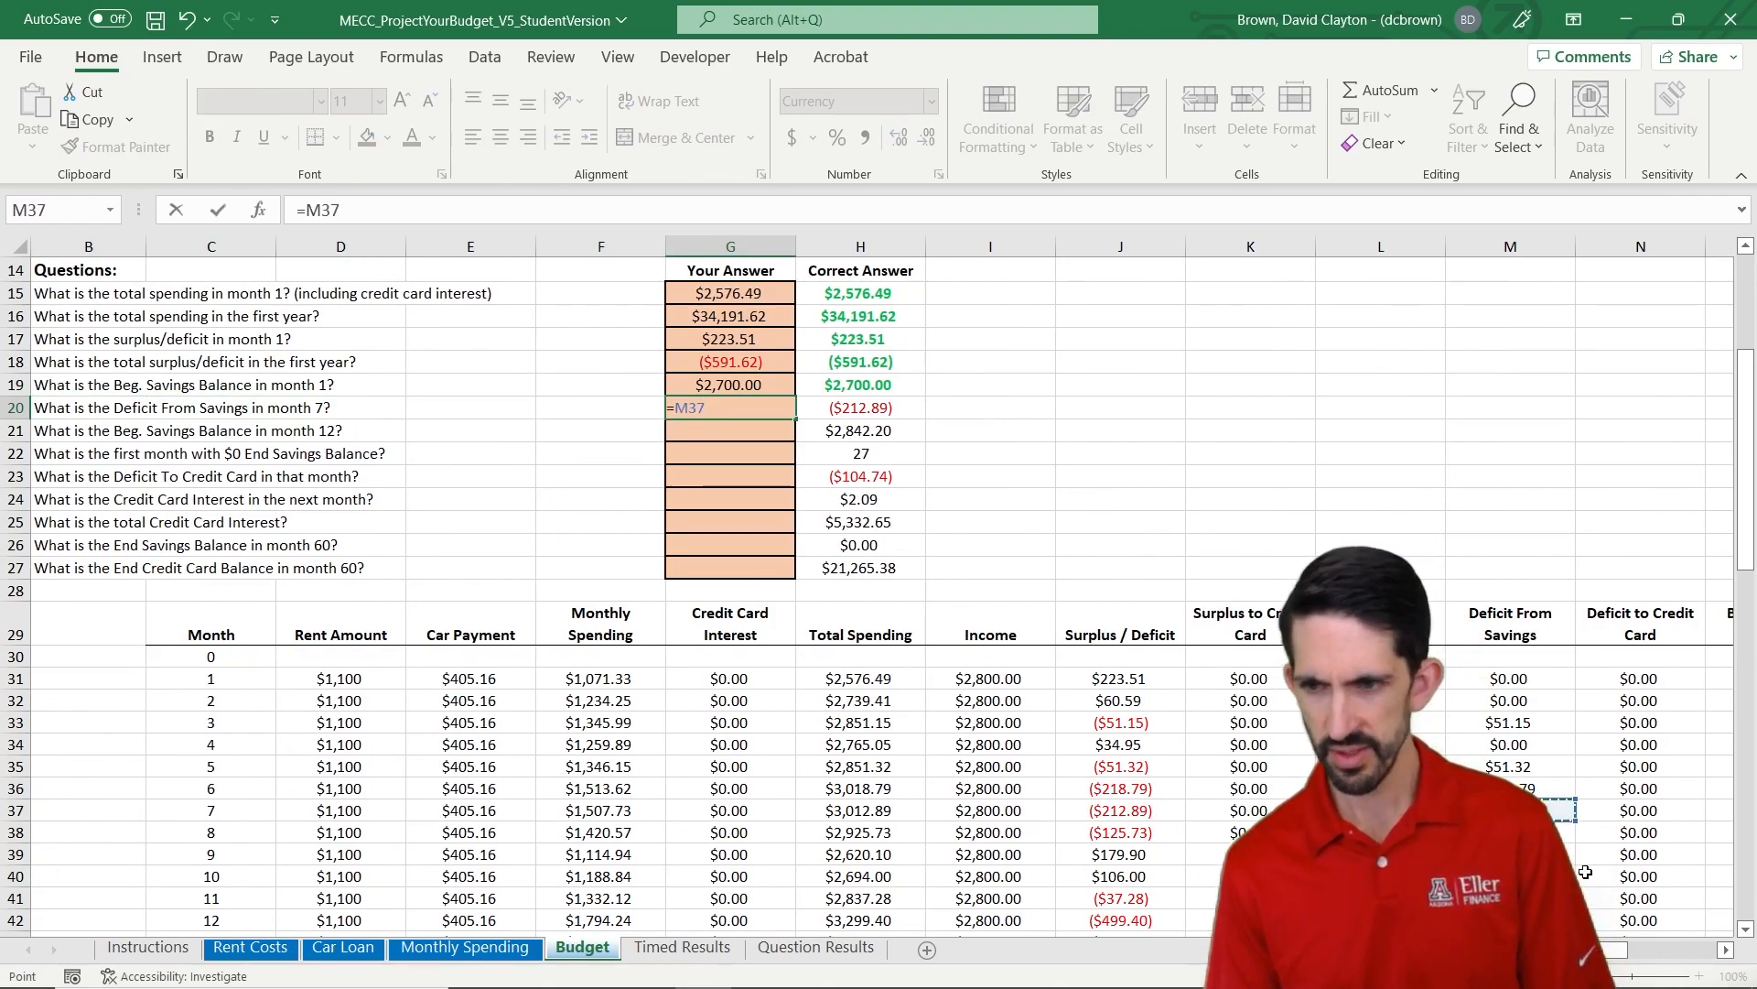
key("ctrl+Return")
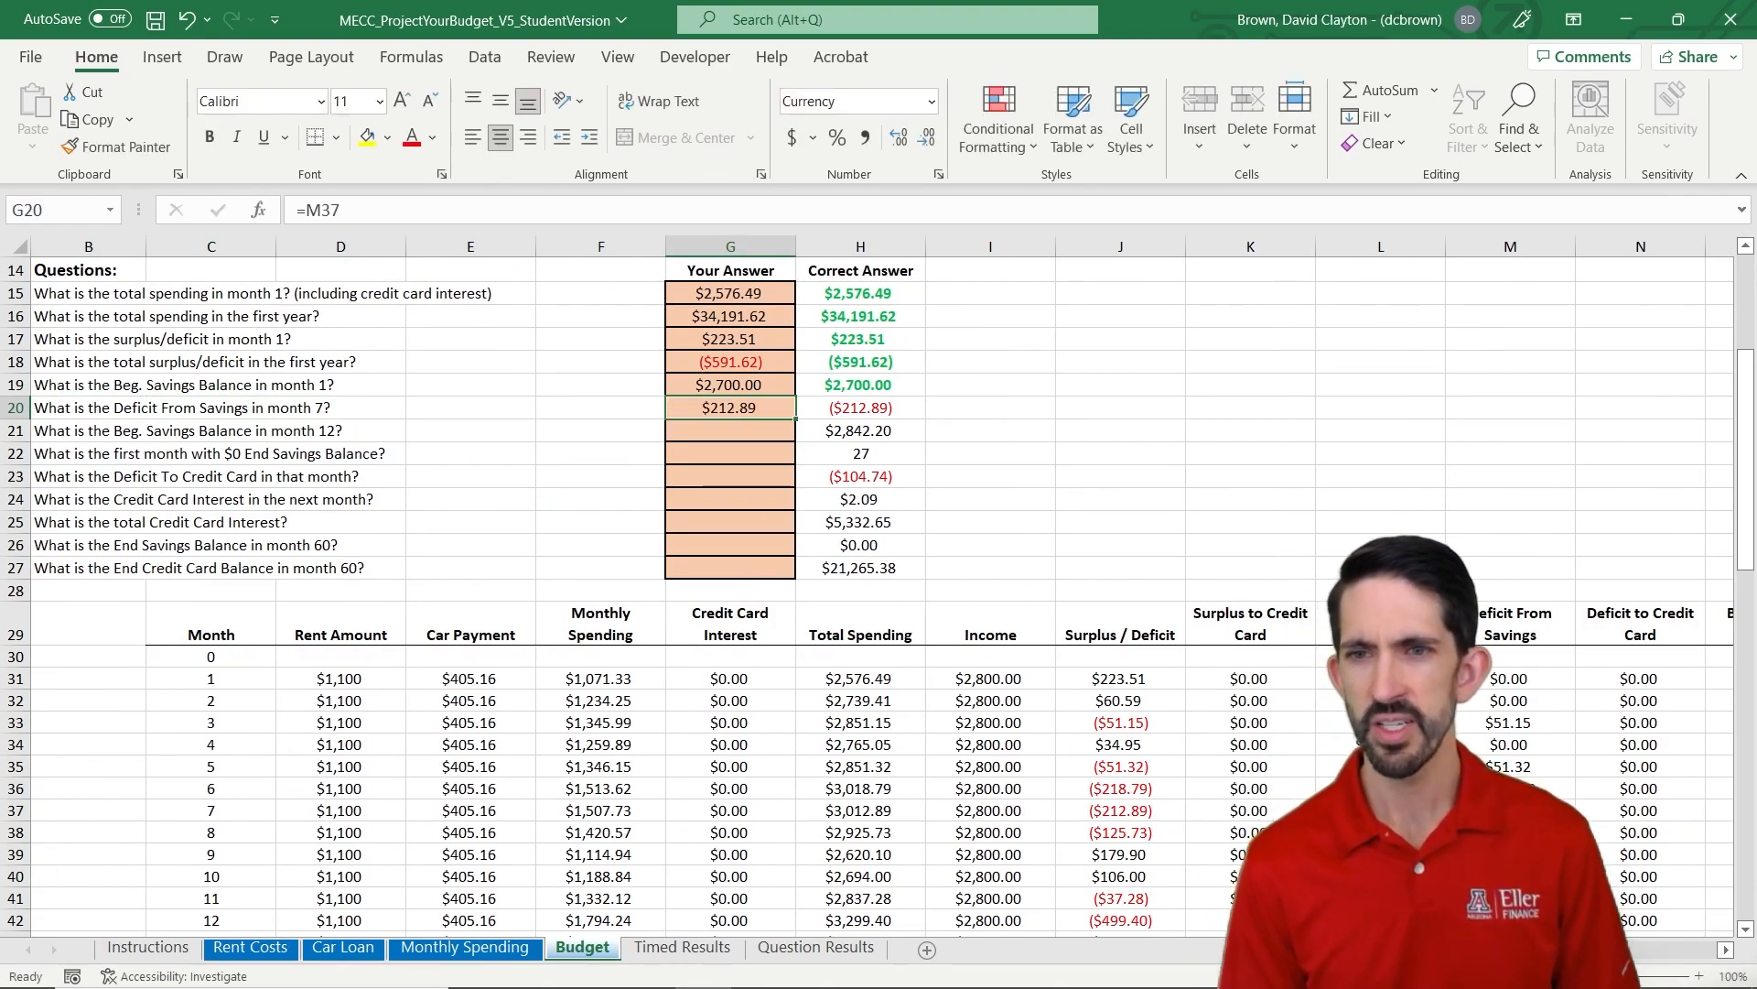
- Reverse the sign of the question 20 answer in G20 by changing the formula to =-M37
left_click(437, 217)
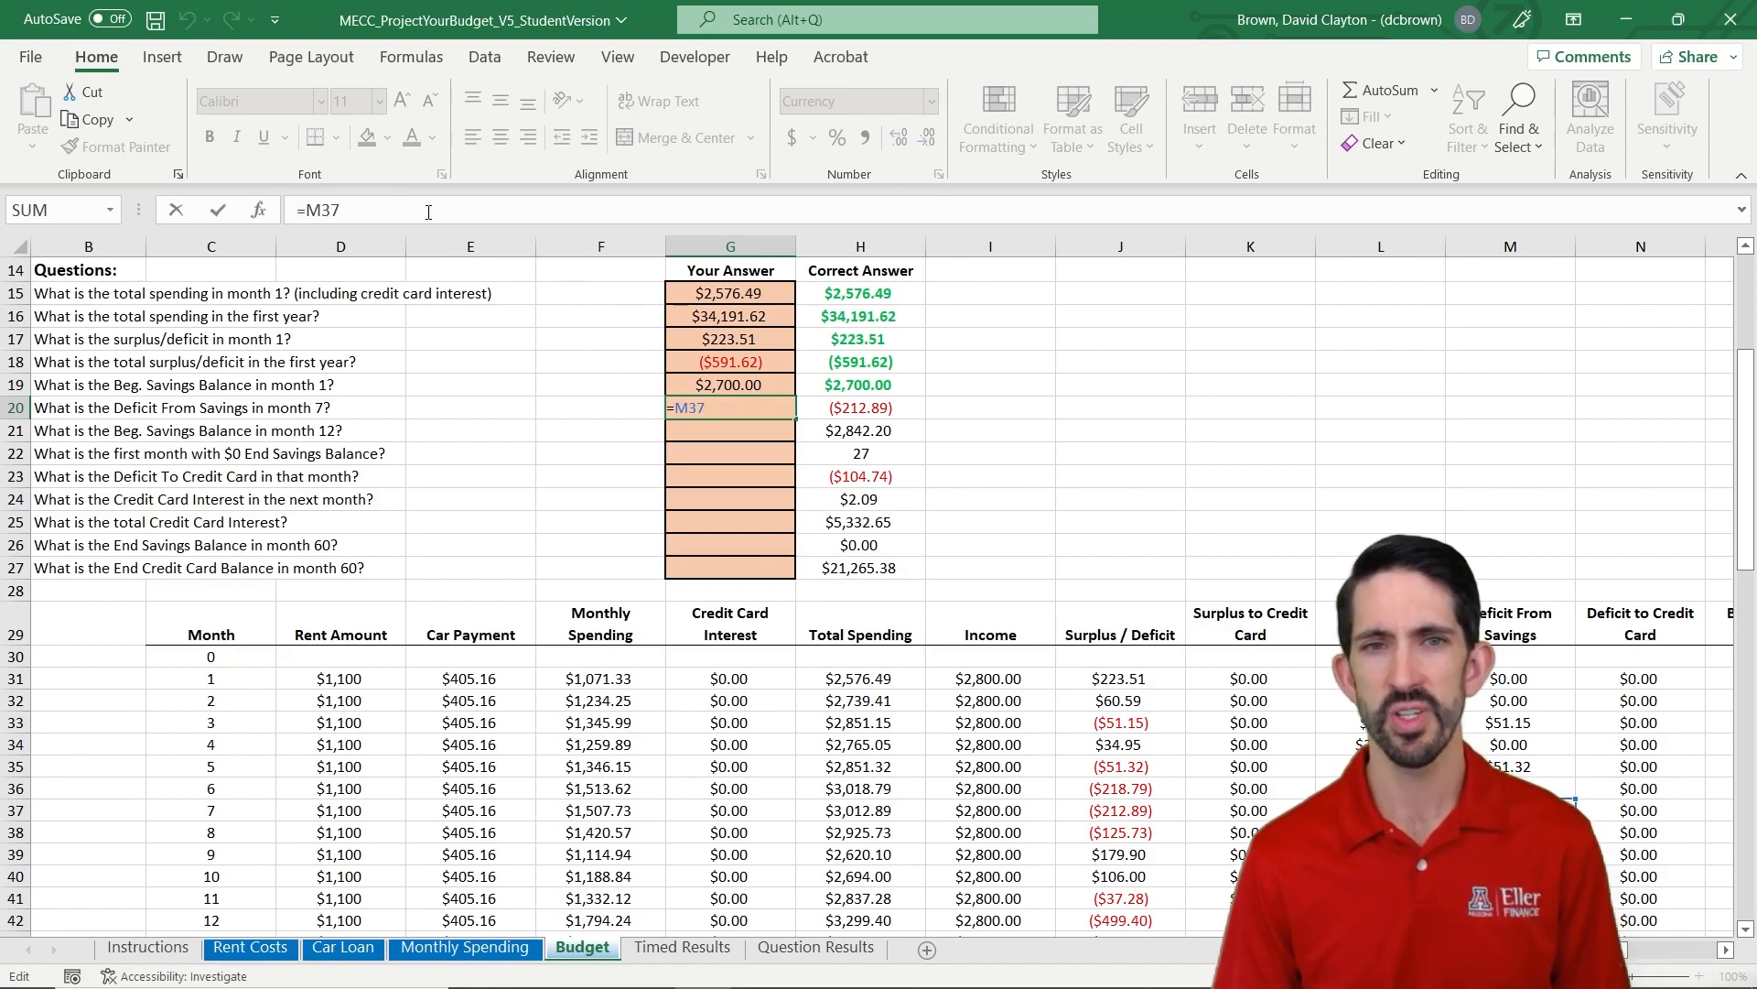
left_click(305, 210)
type("-")
key("ctrl+Return")
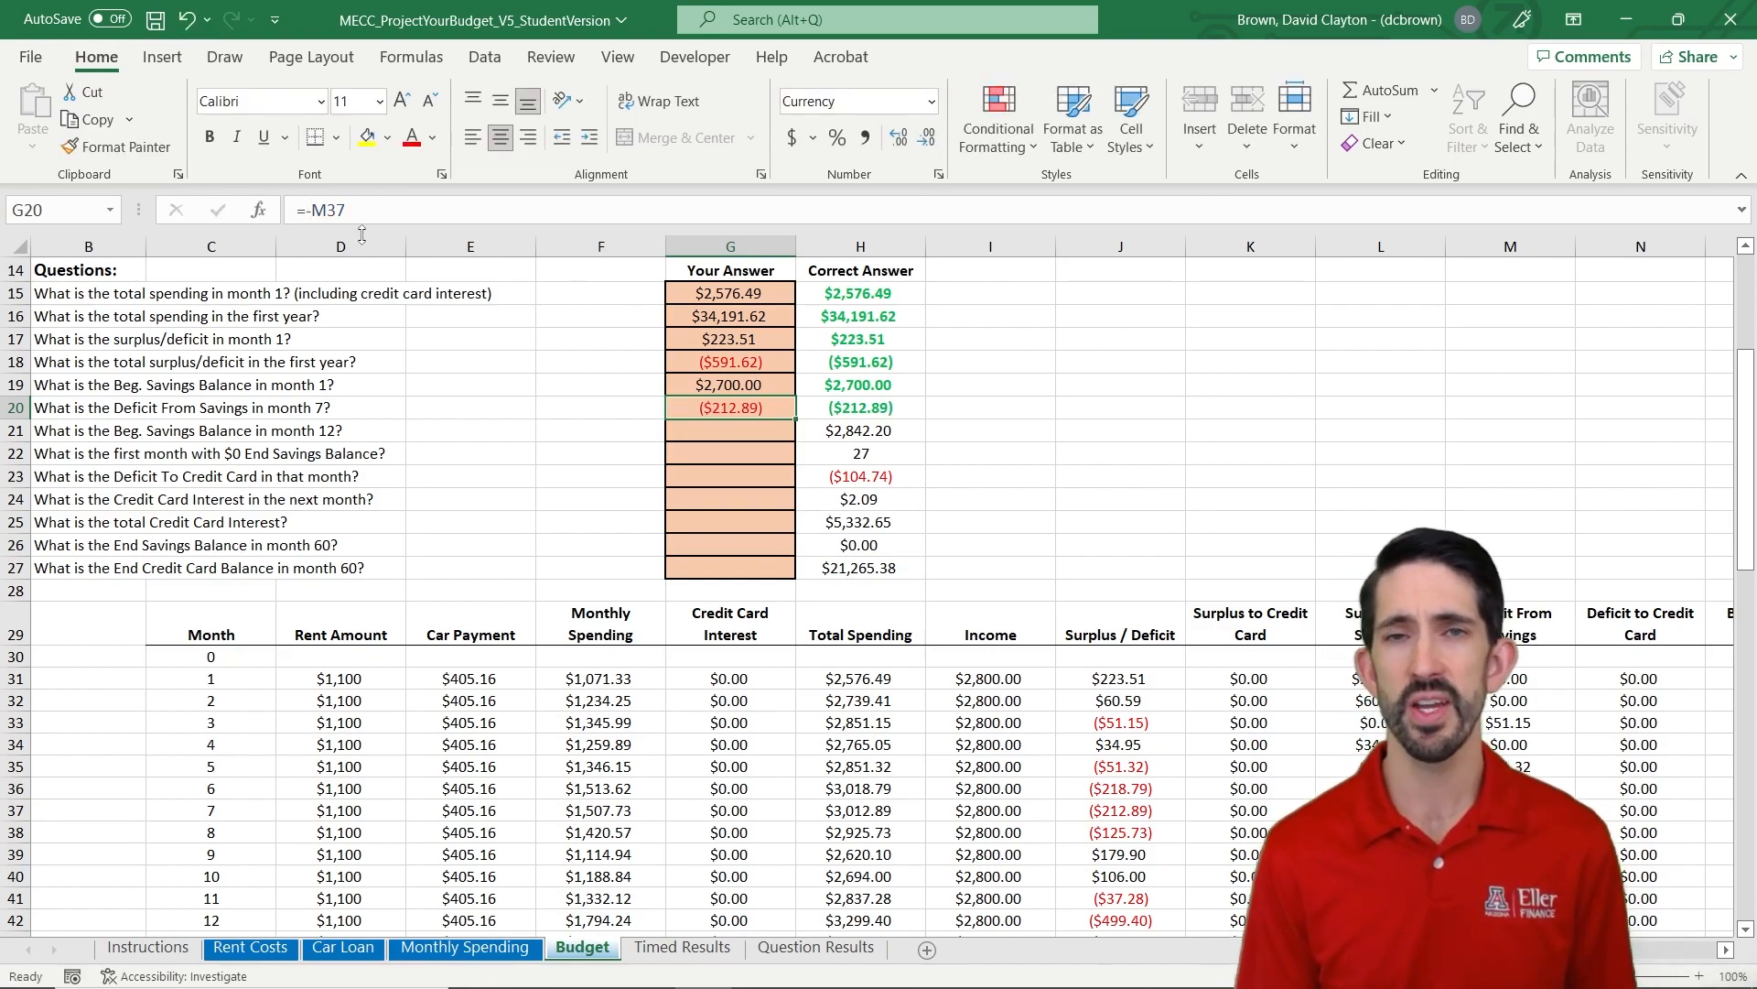
- Answer question 21 in G21 by linking it to the month 12 Beg. Savings Balance with =O42
key("Down")
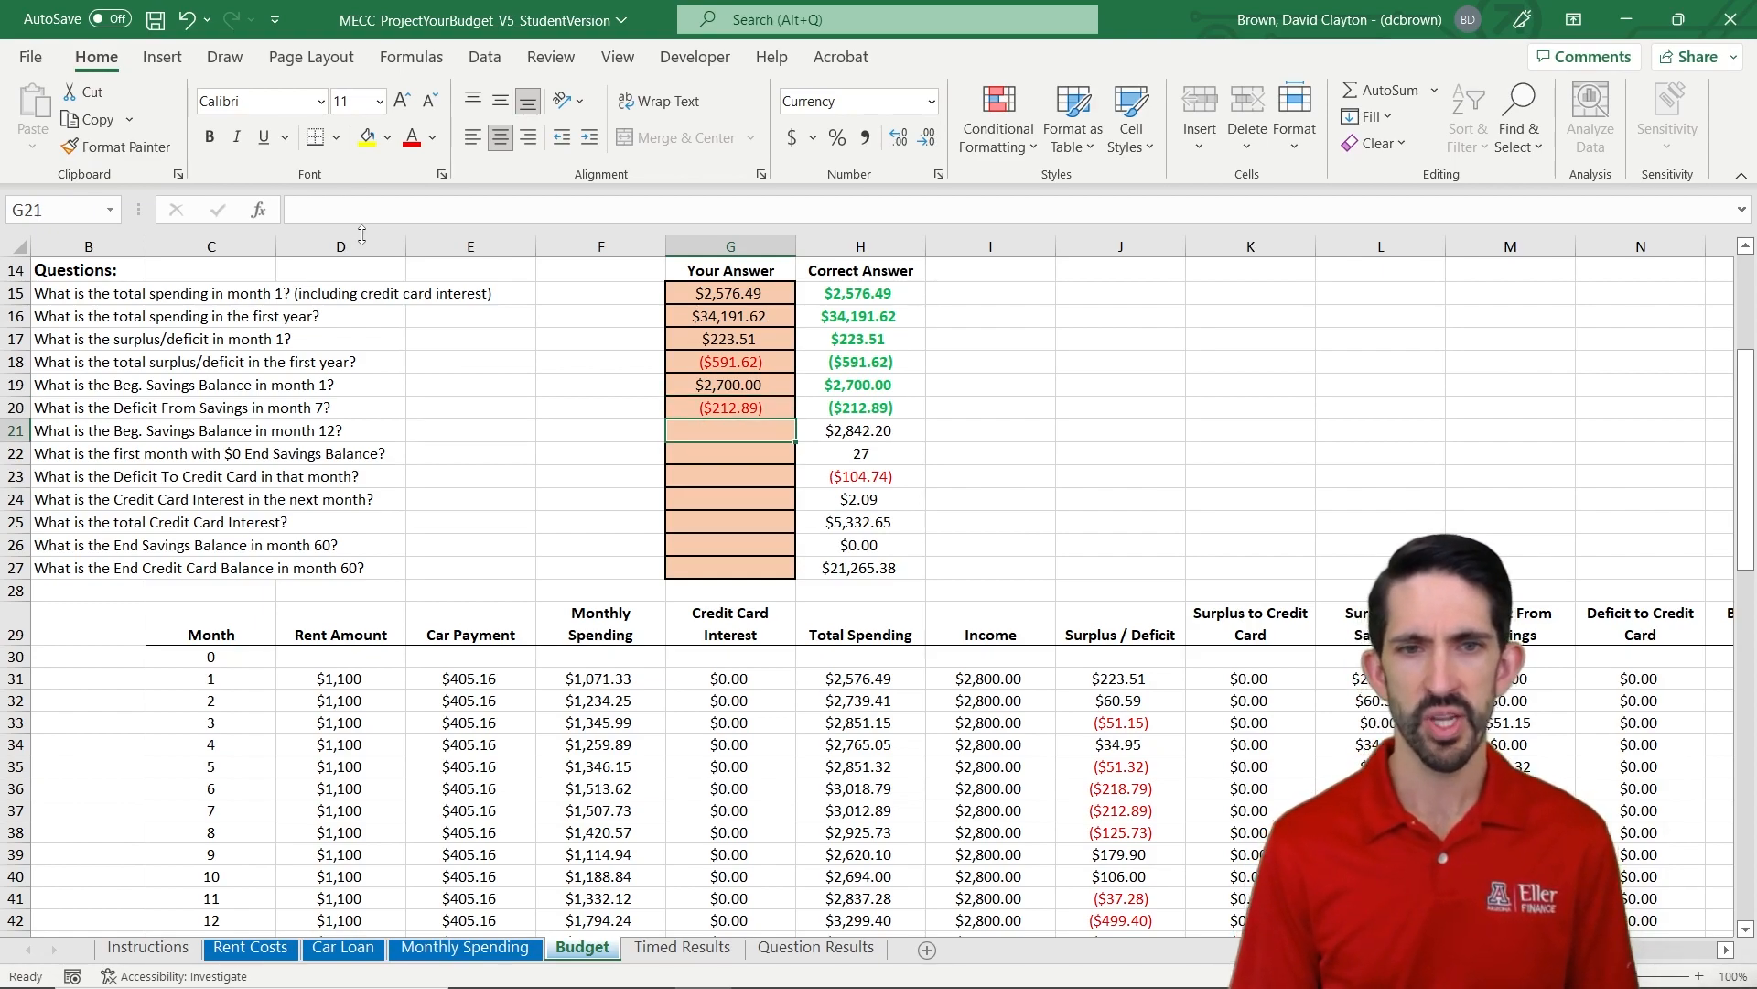
type("=")
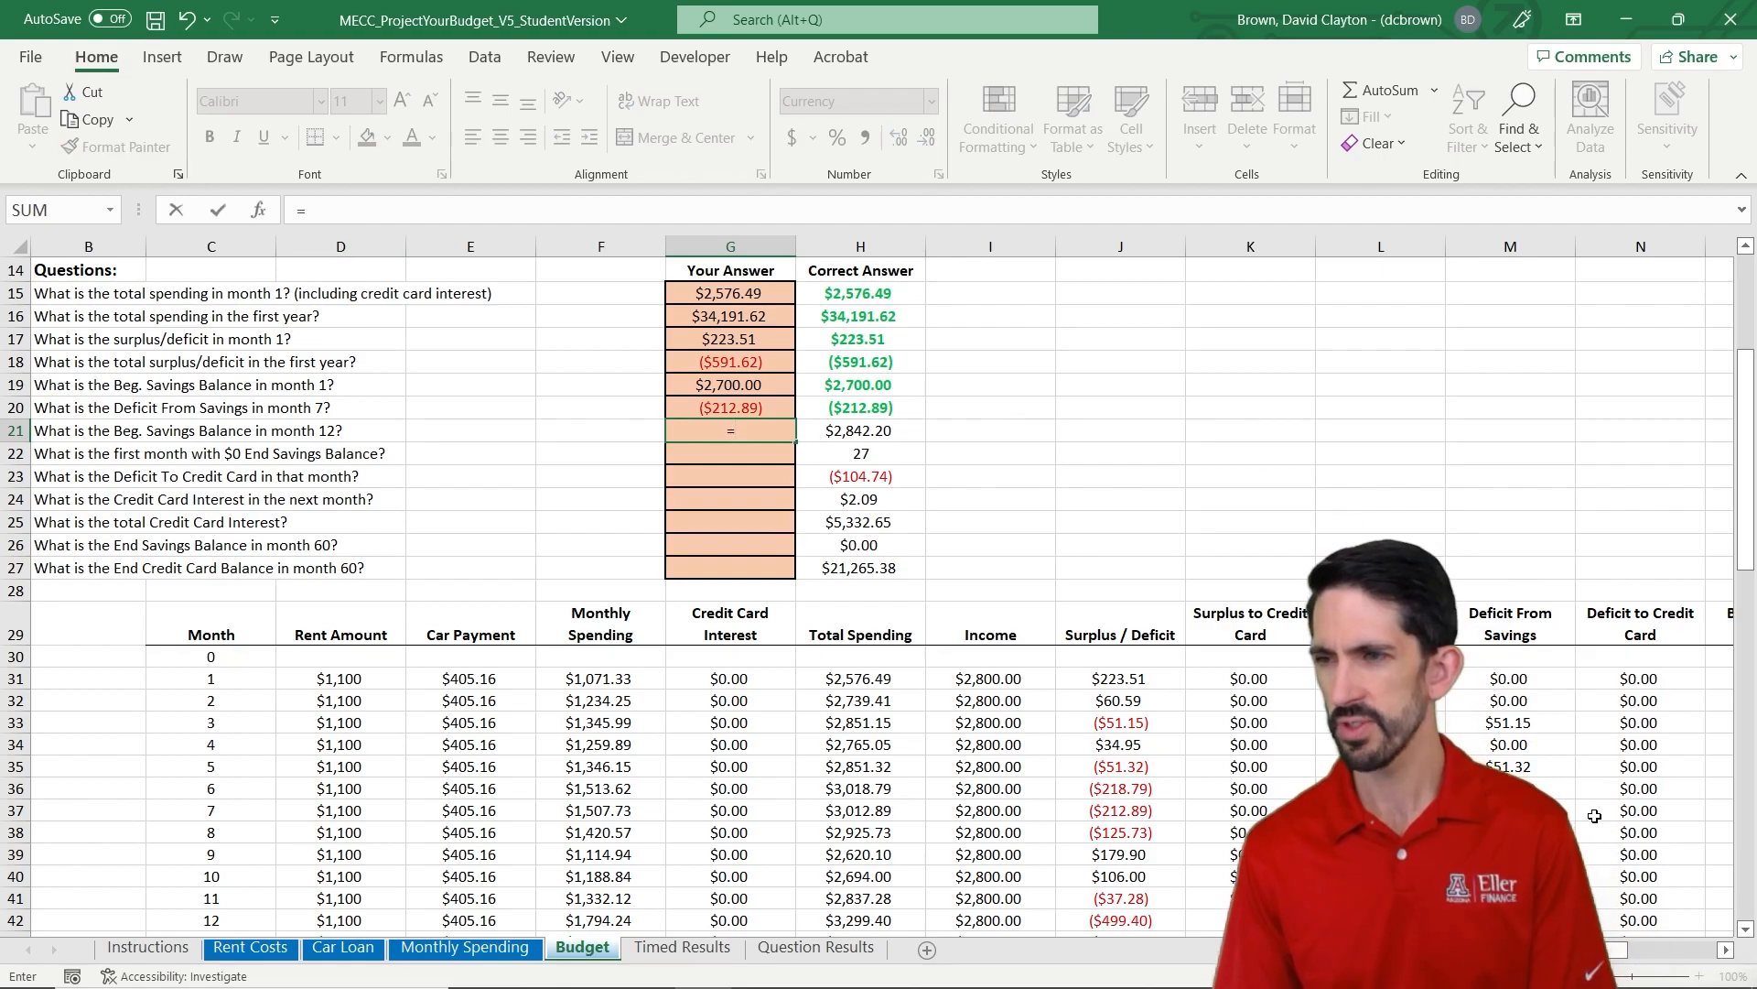
left_click(1510, 920)
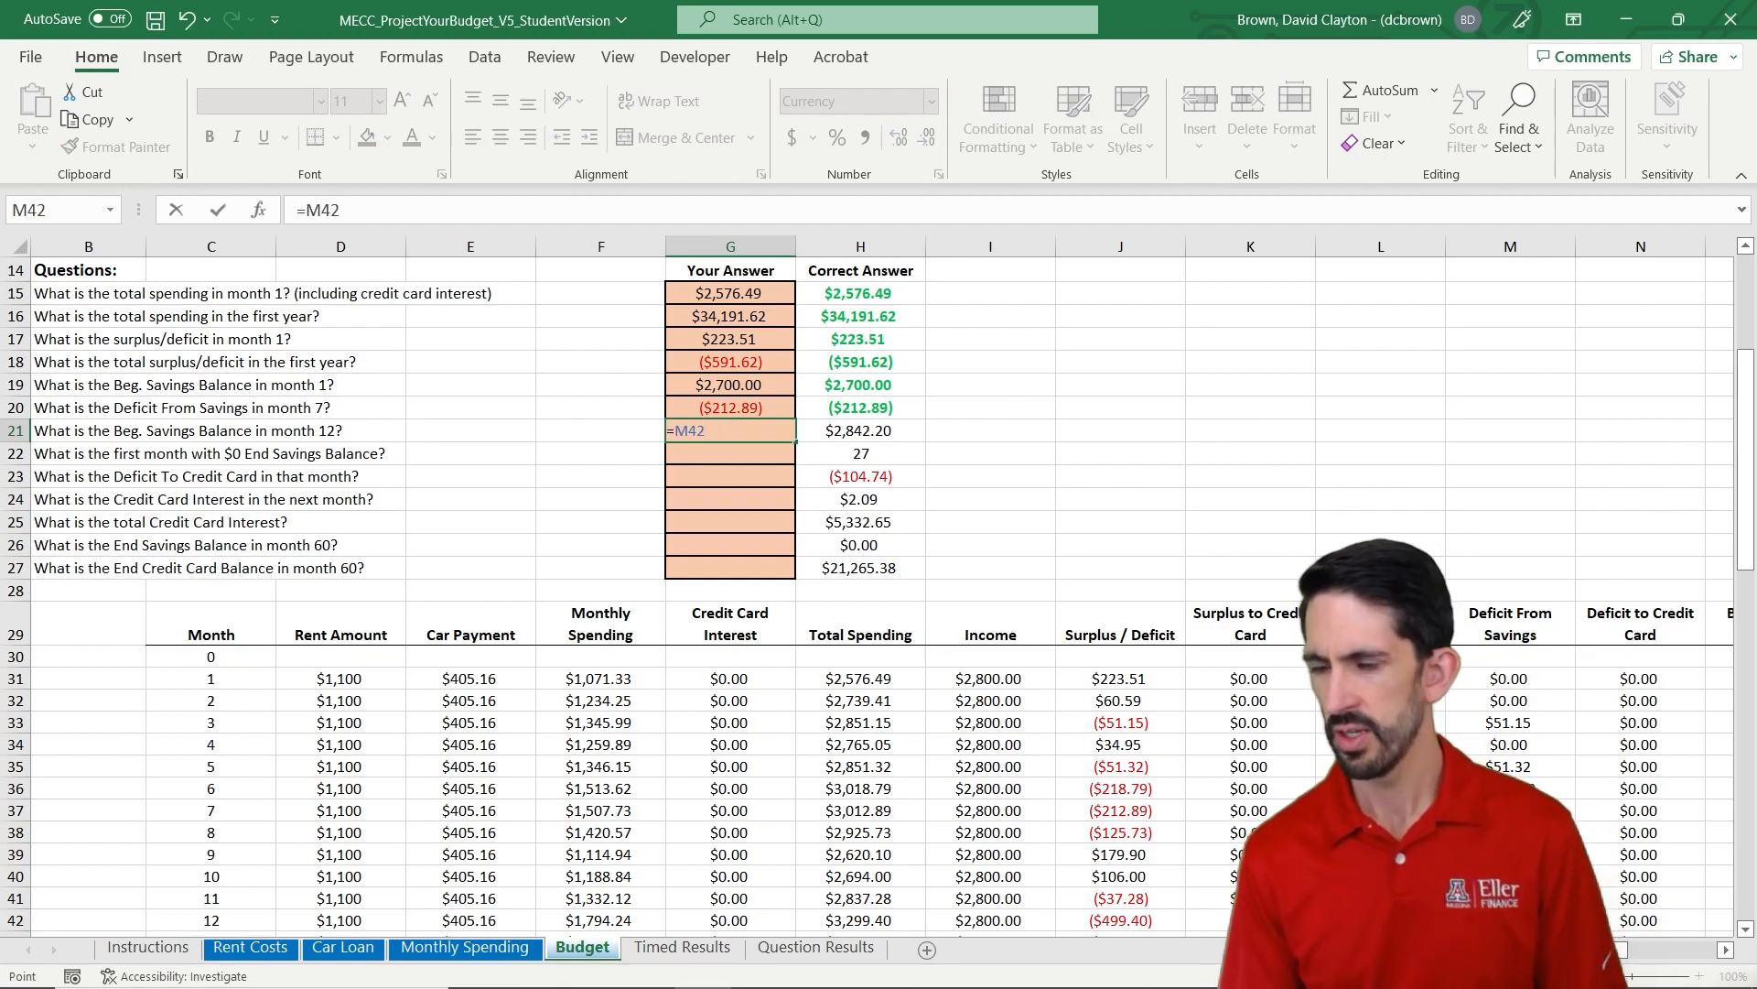
key("Right")
key("Right")
key("ctrl+Return")
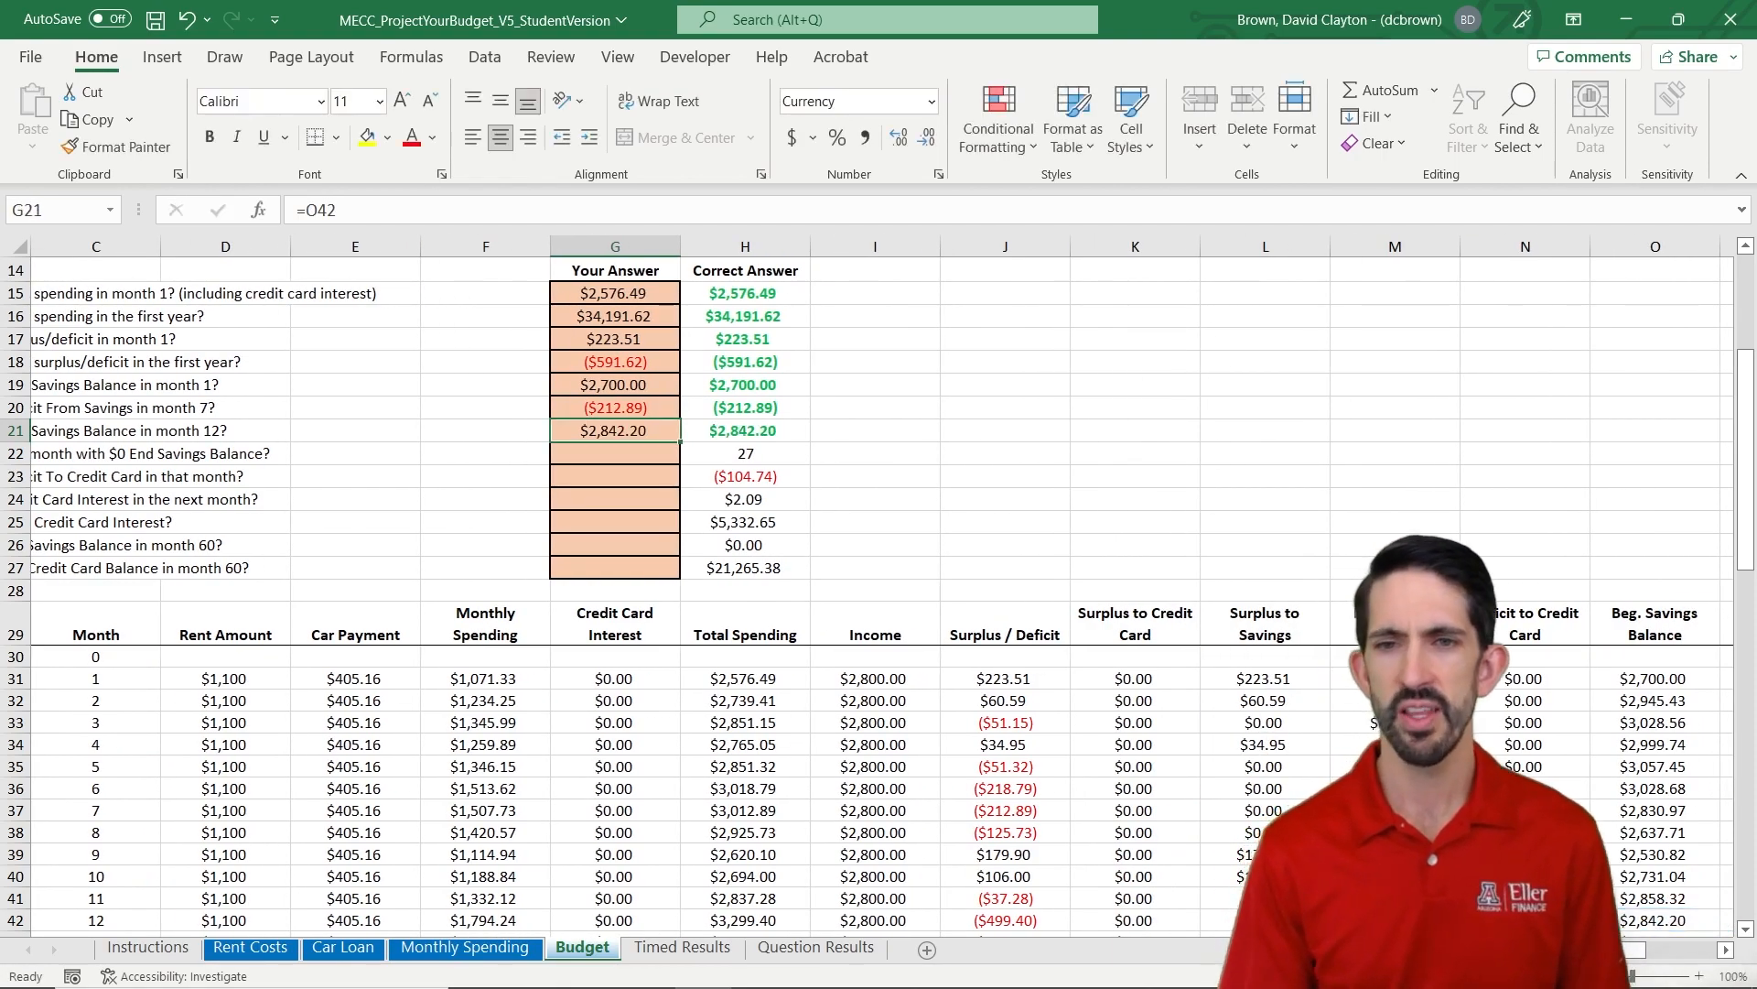
- Answer question 22 in G22 by looking up the first month with a zero End Savings Balance, =XLOOKUP(0,P31:P90,C31#)
key("Left")
key("Left")
key("Left")
key("Left")
key("Left")
key("Left")
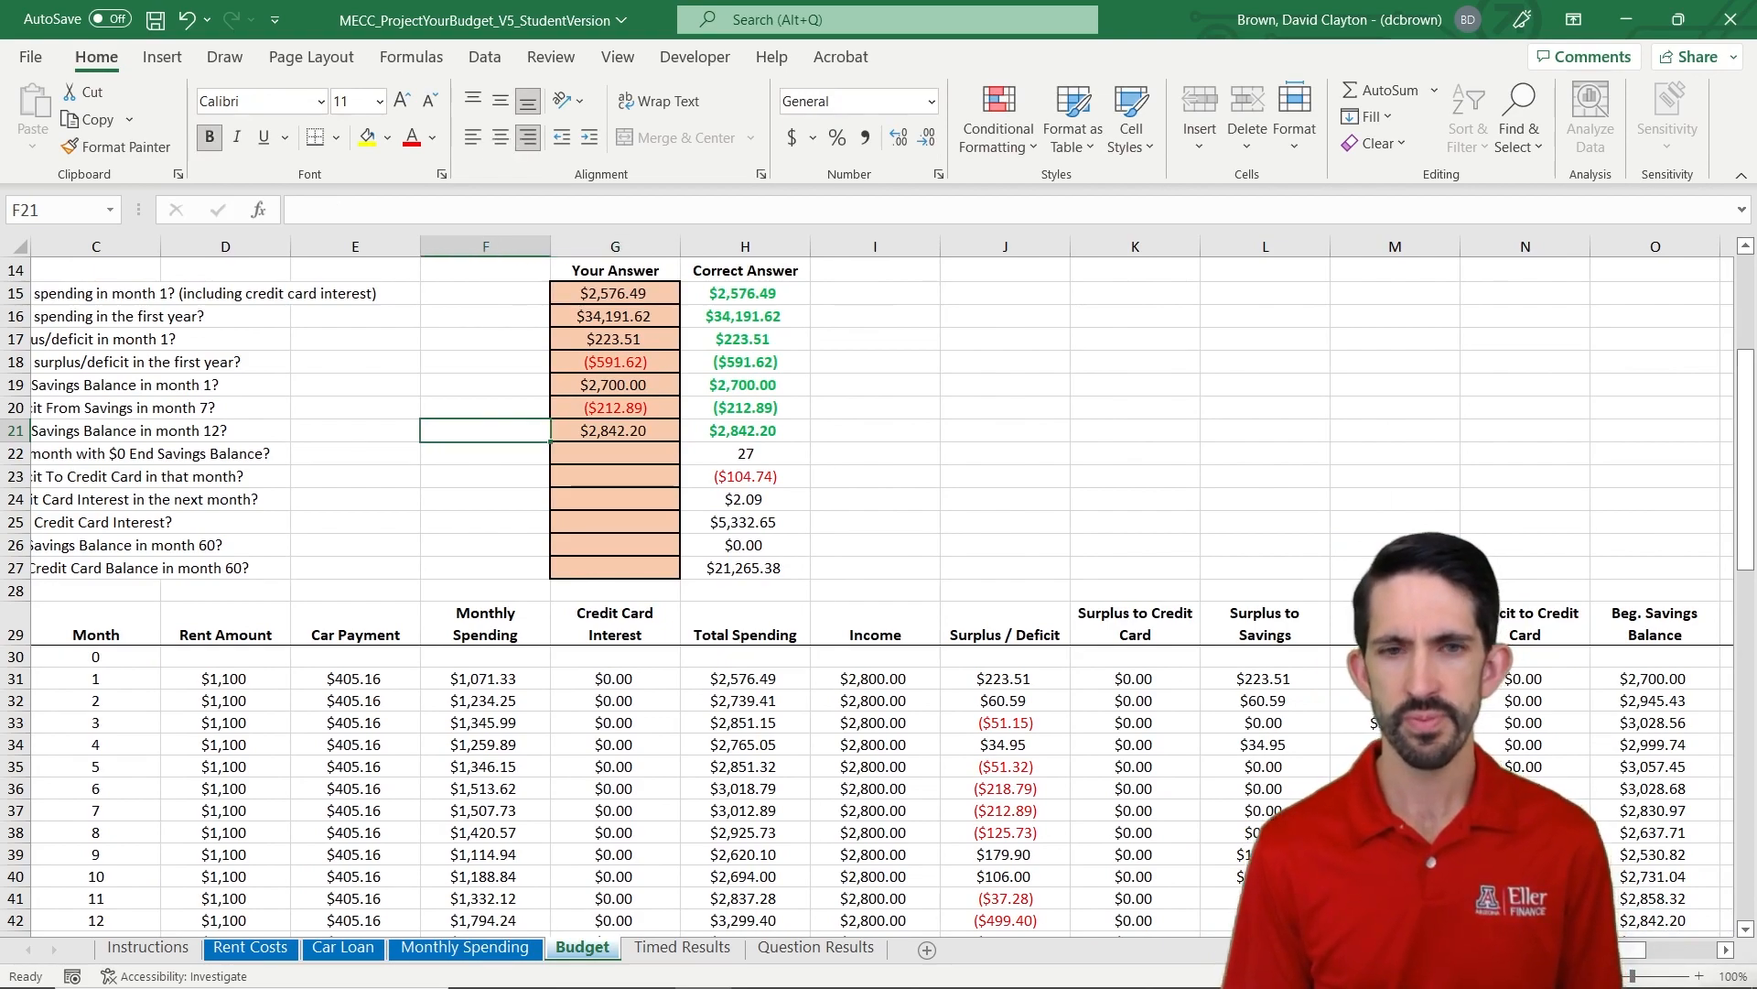
key("Down")
key("Right")
key("Right")
key("Right")
key("Right")
key("Right")
key("Right")
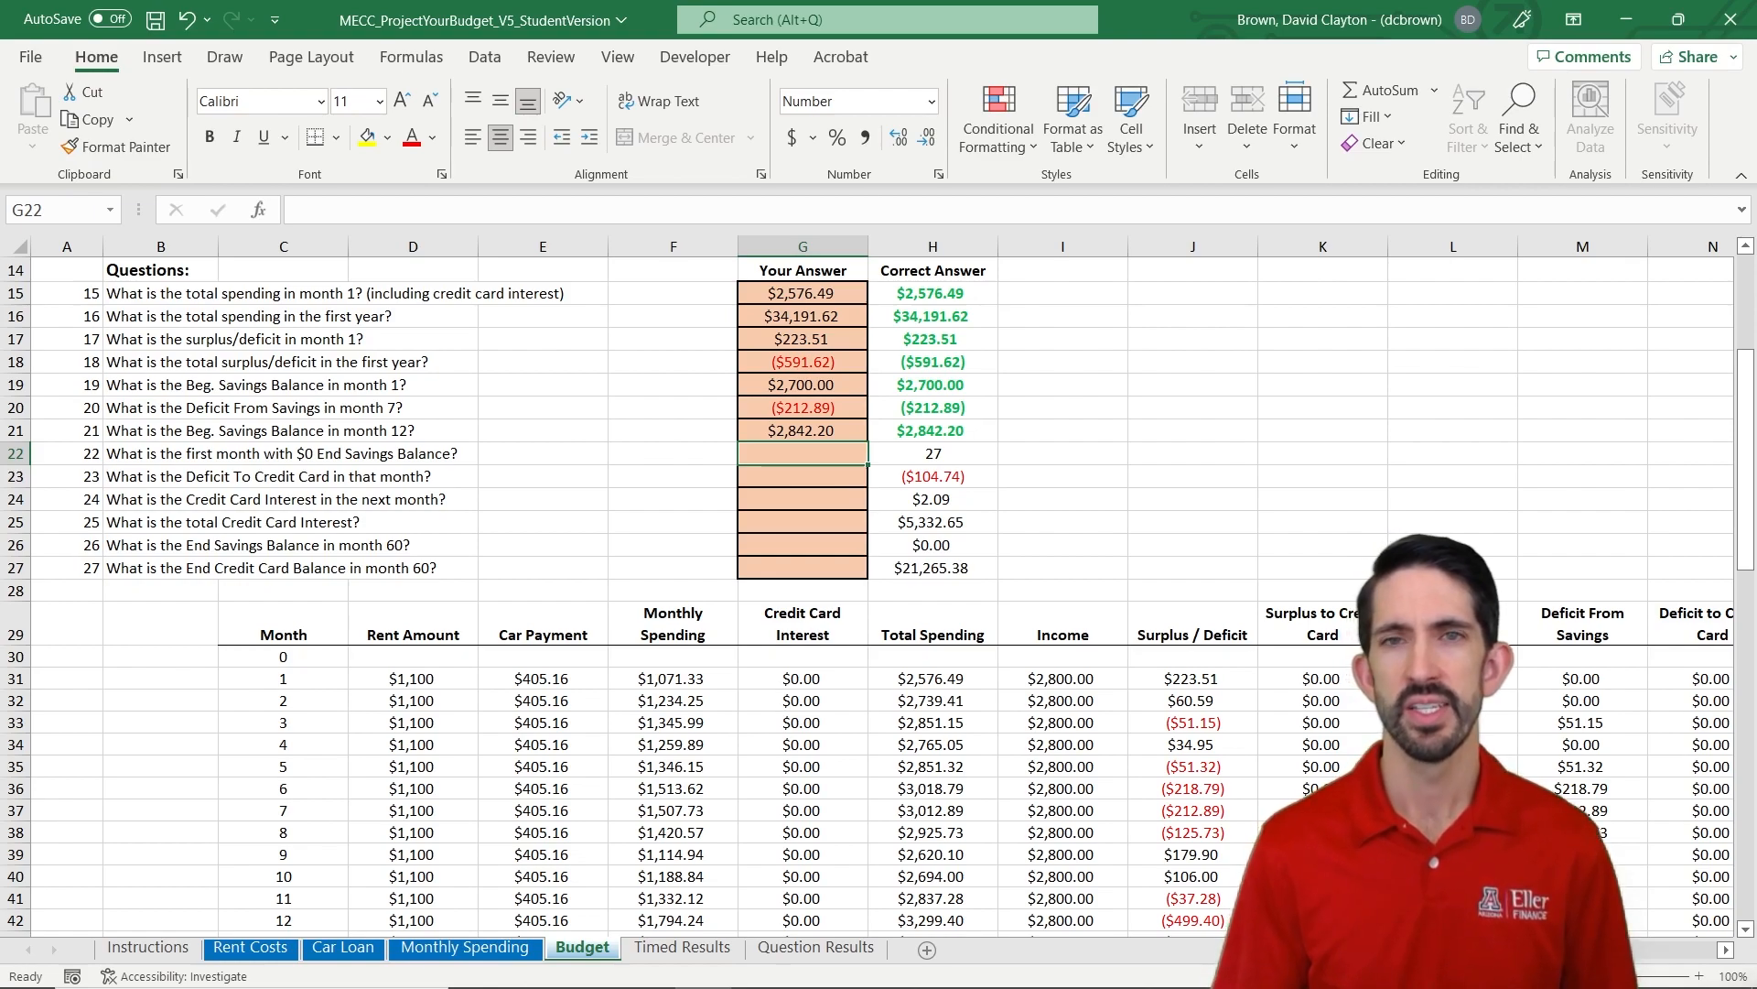
type("=xloo")
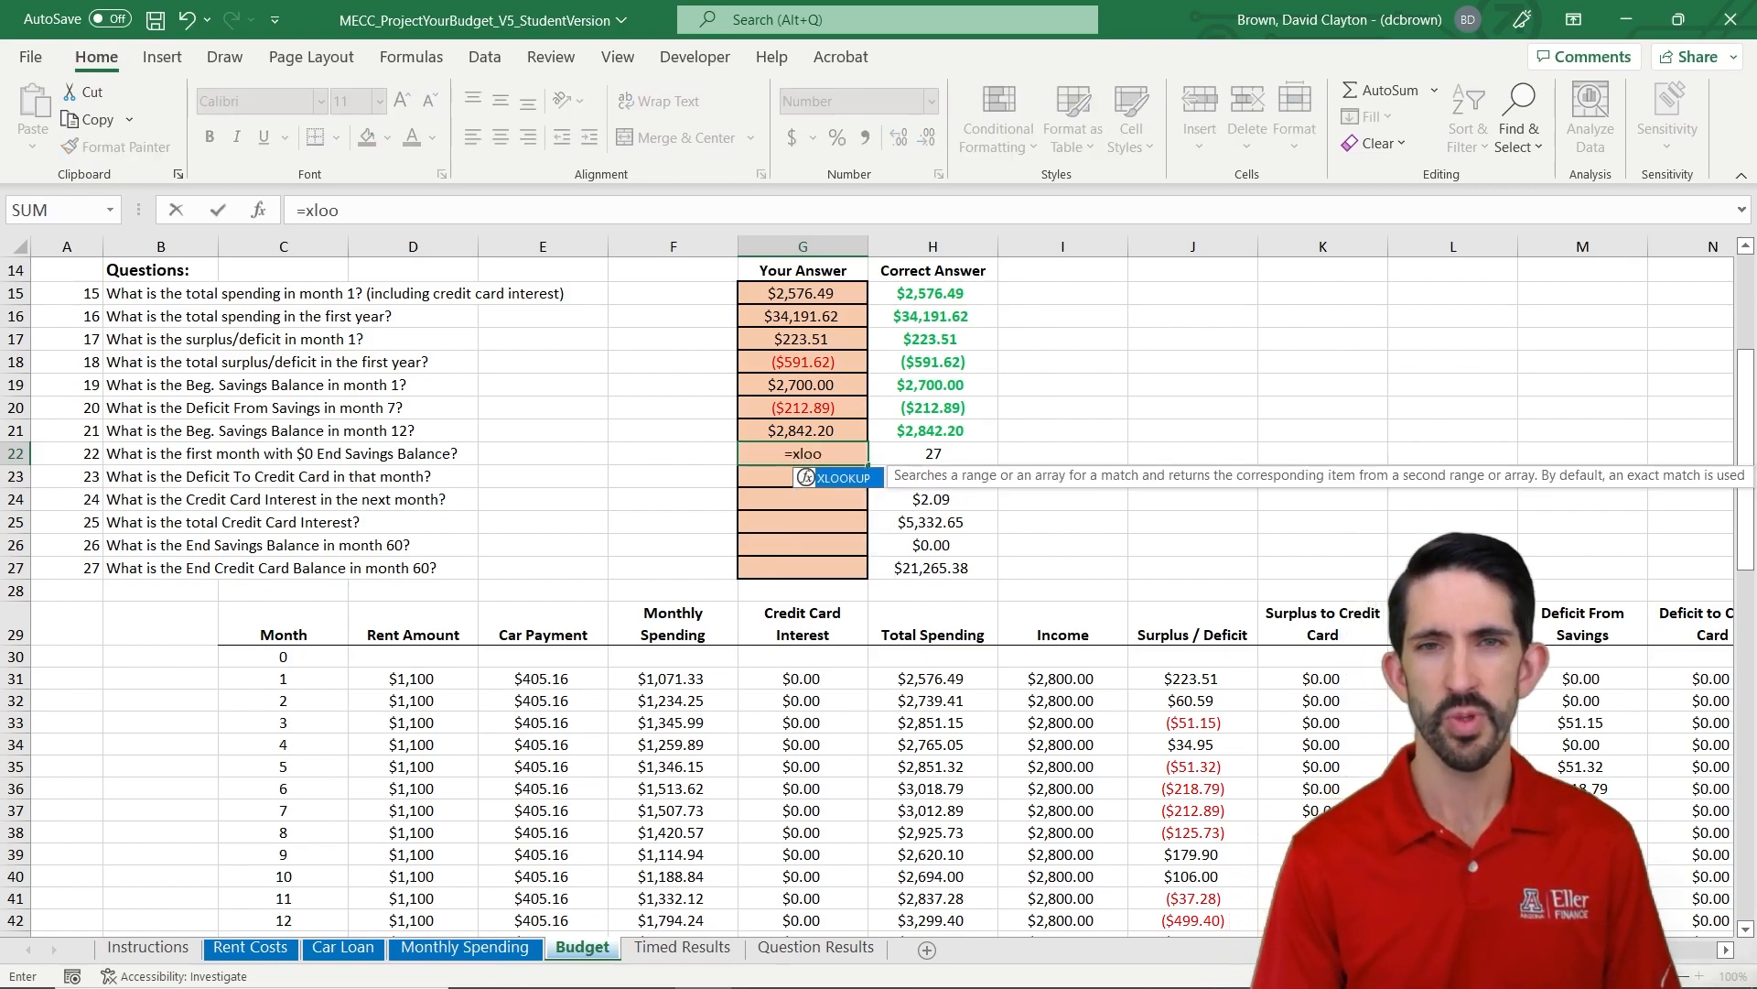
type("kup(0,")
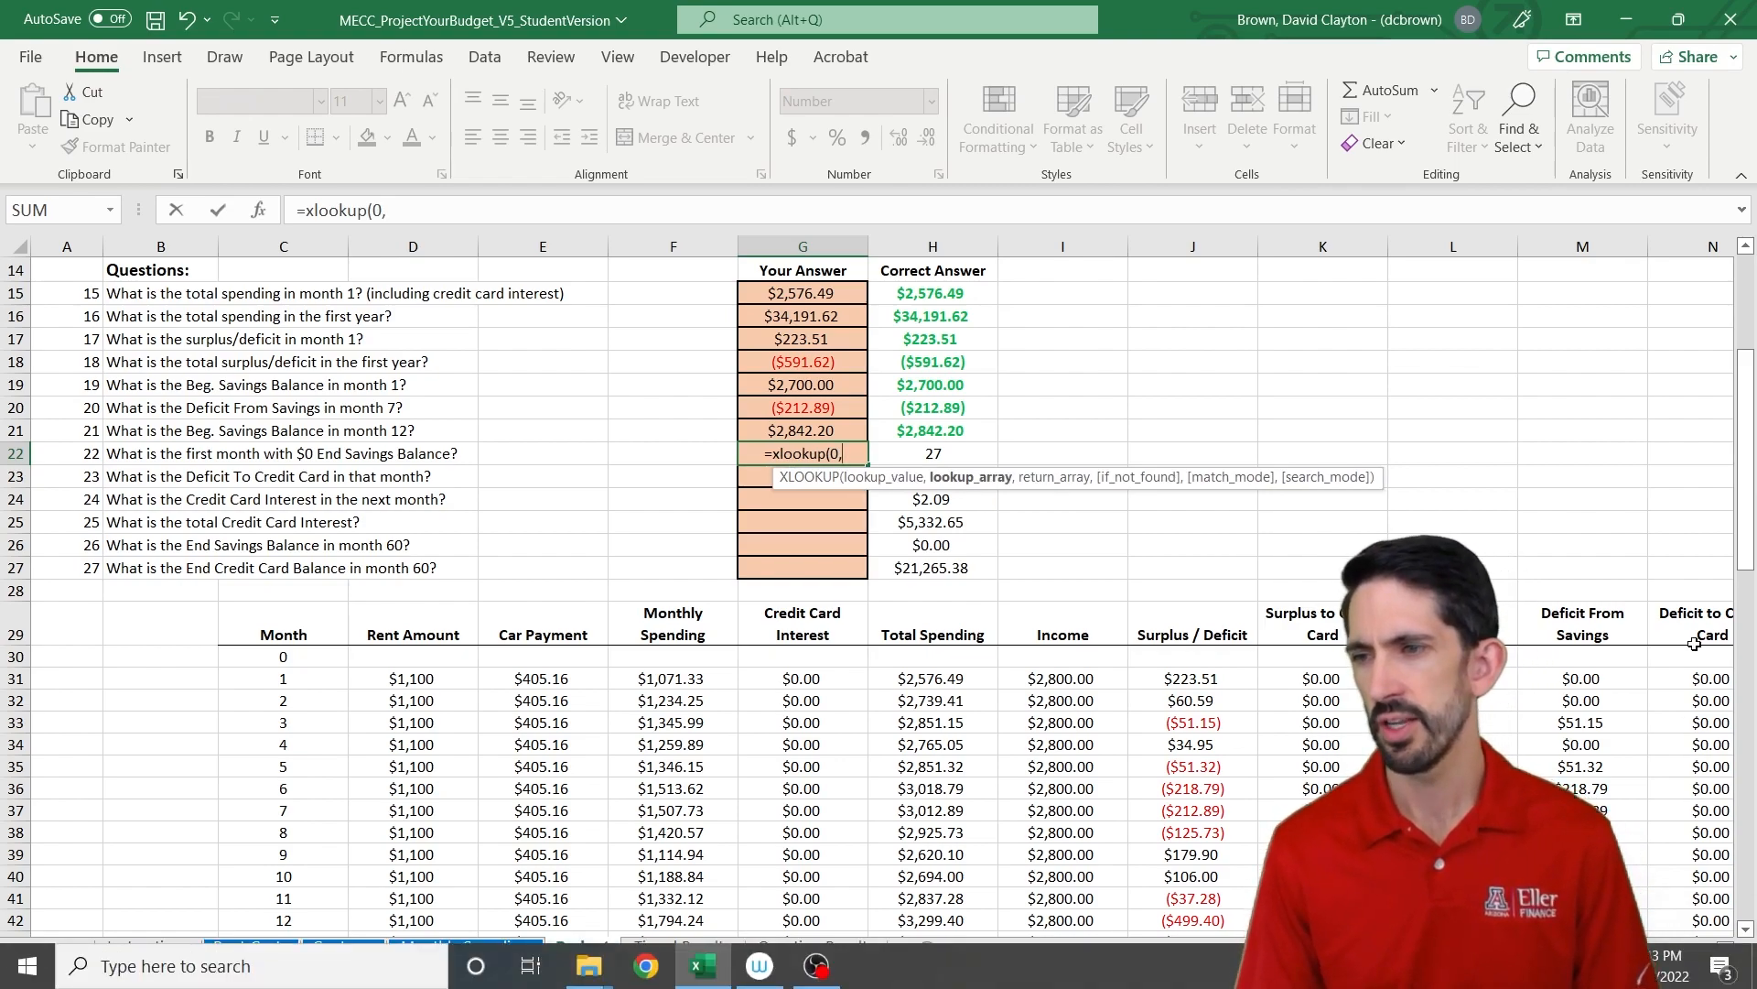
left_click(1620, 701)
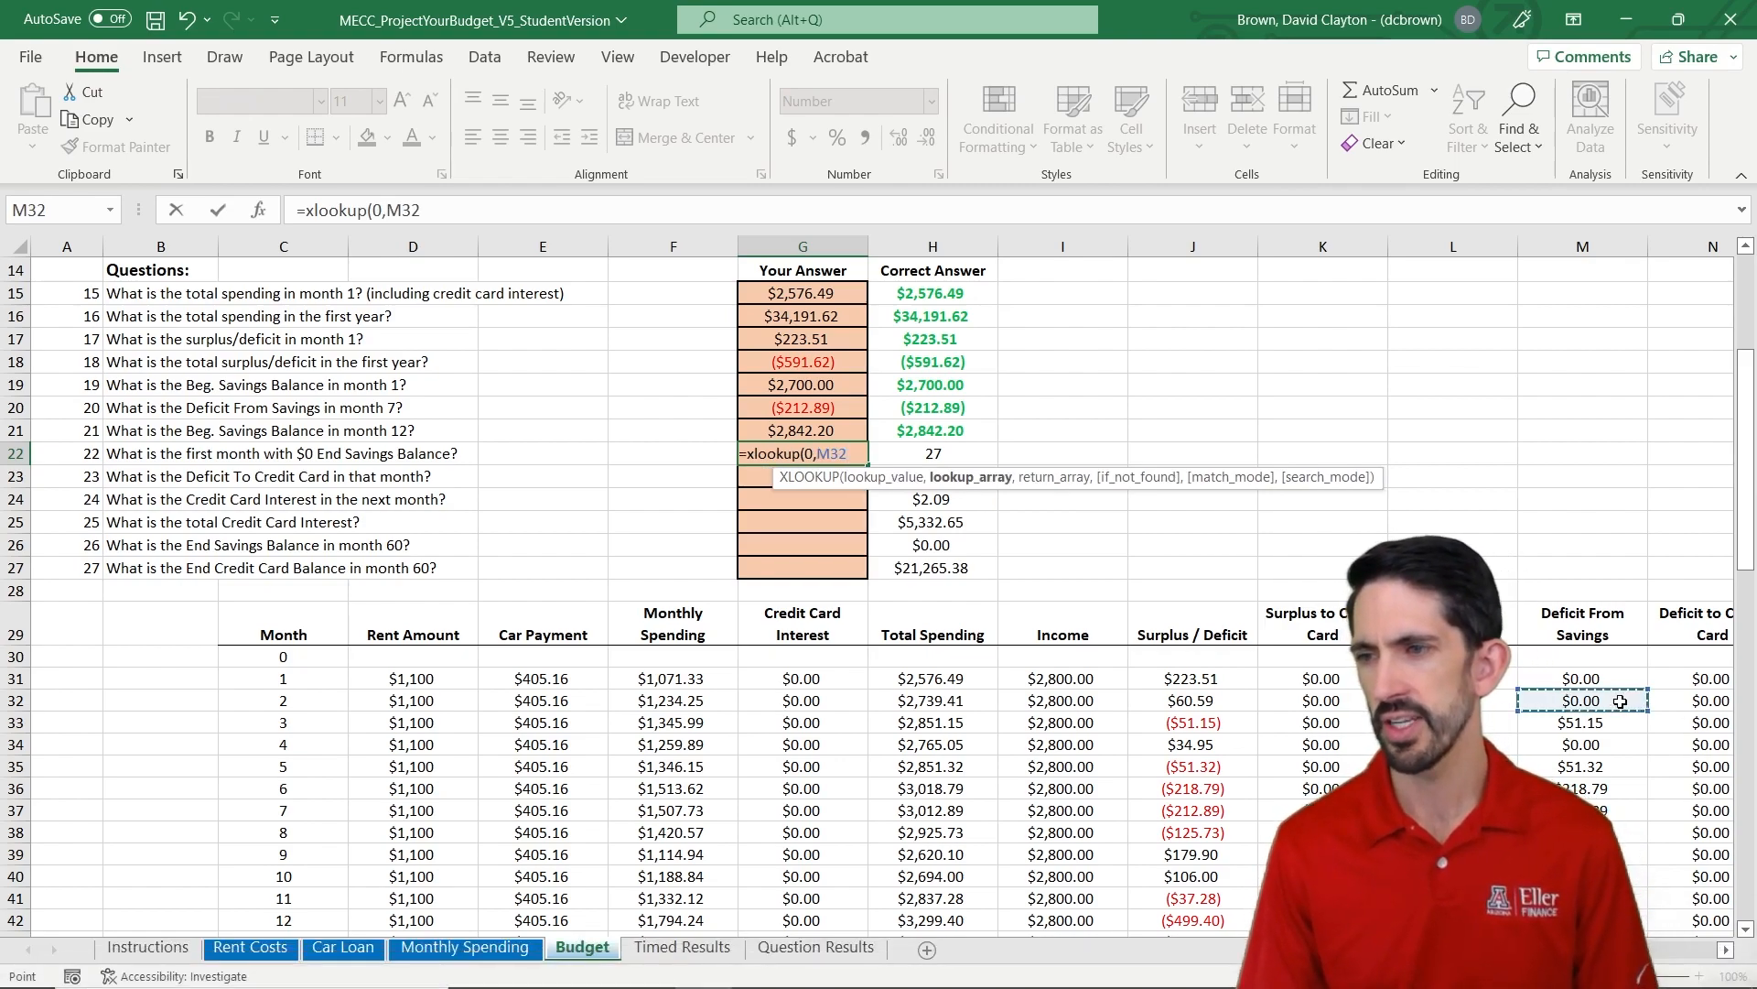
key("ctrl+Right")
key("Up")
key("Left")
key("Right")
key("Left")
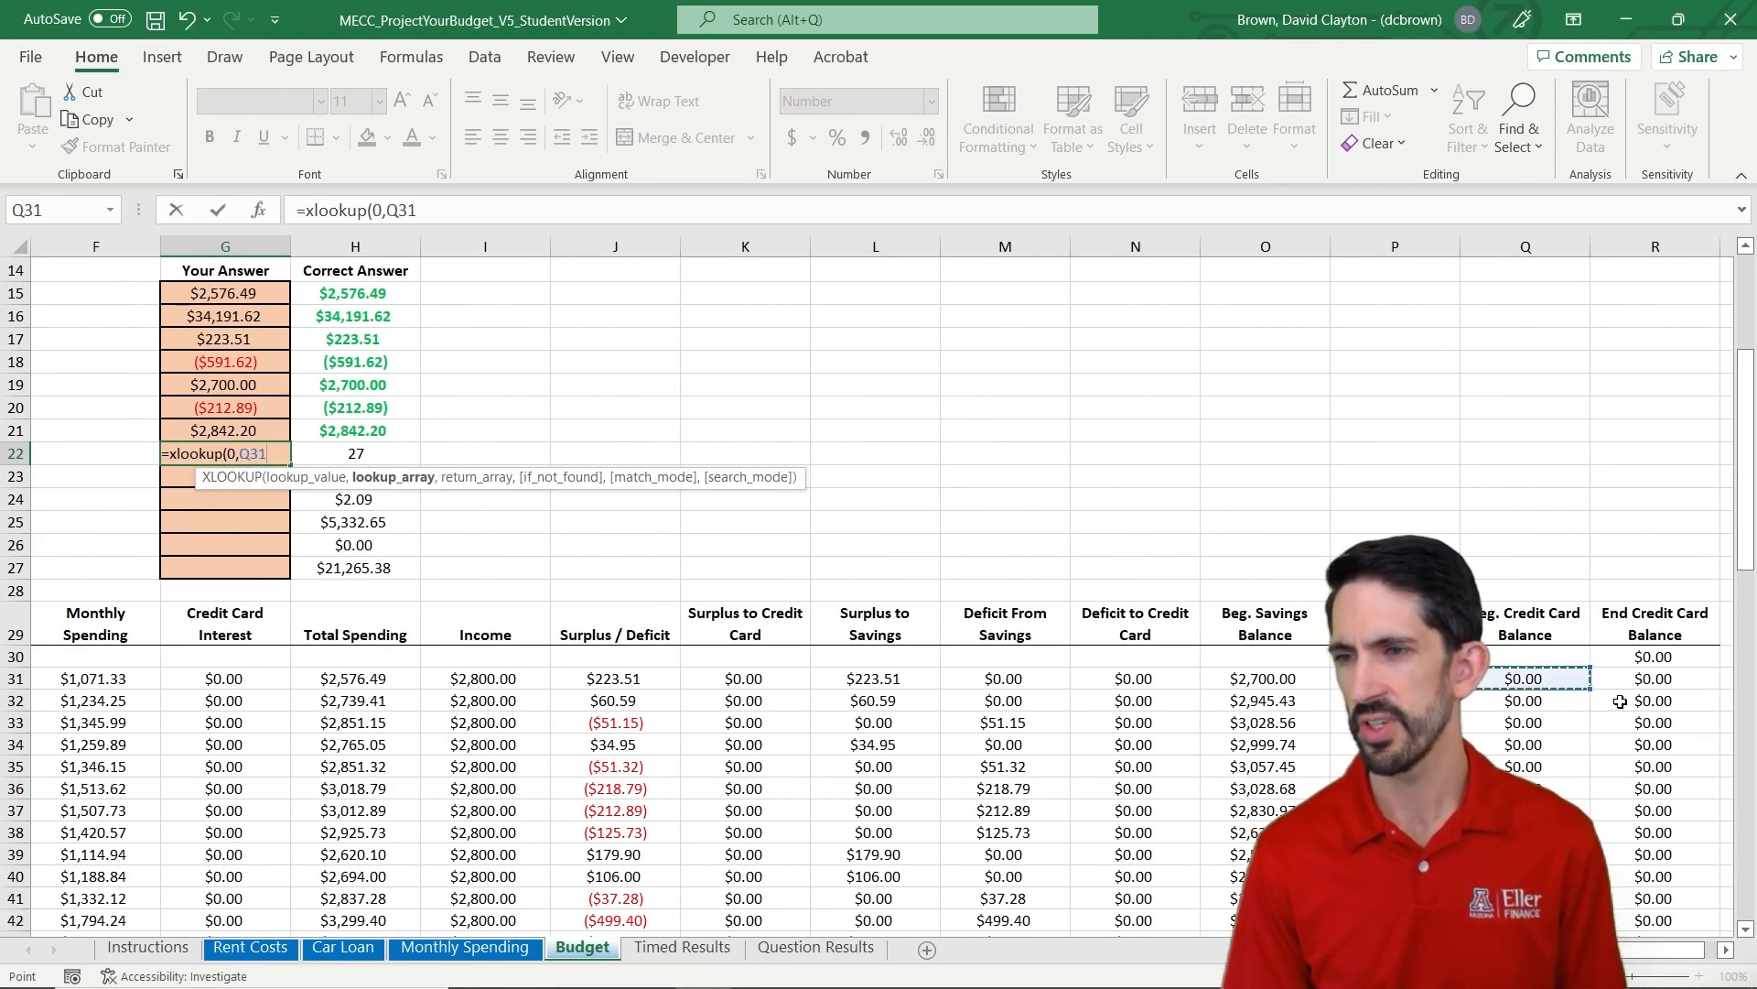
key("Left")
key("Left")
key("Right")
key("ctrl+shift+Down")
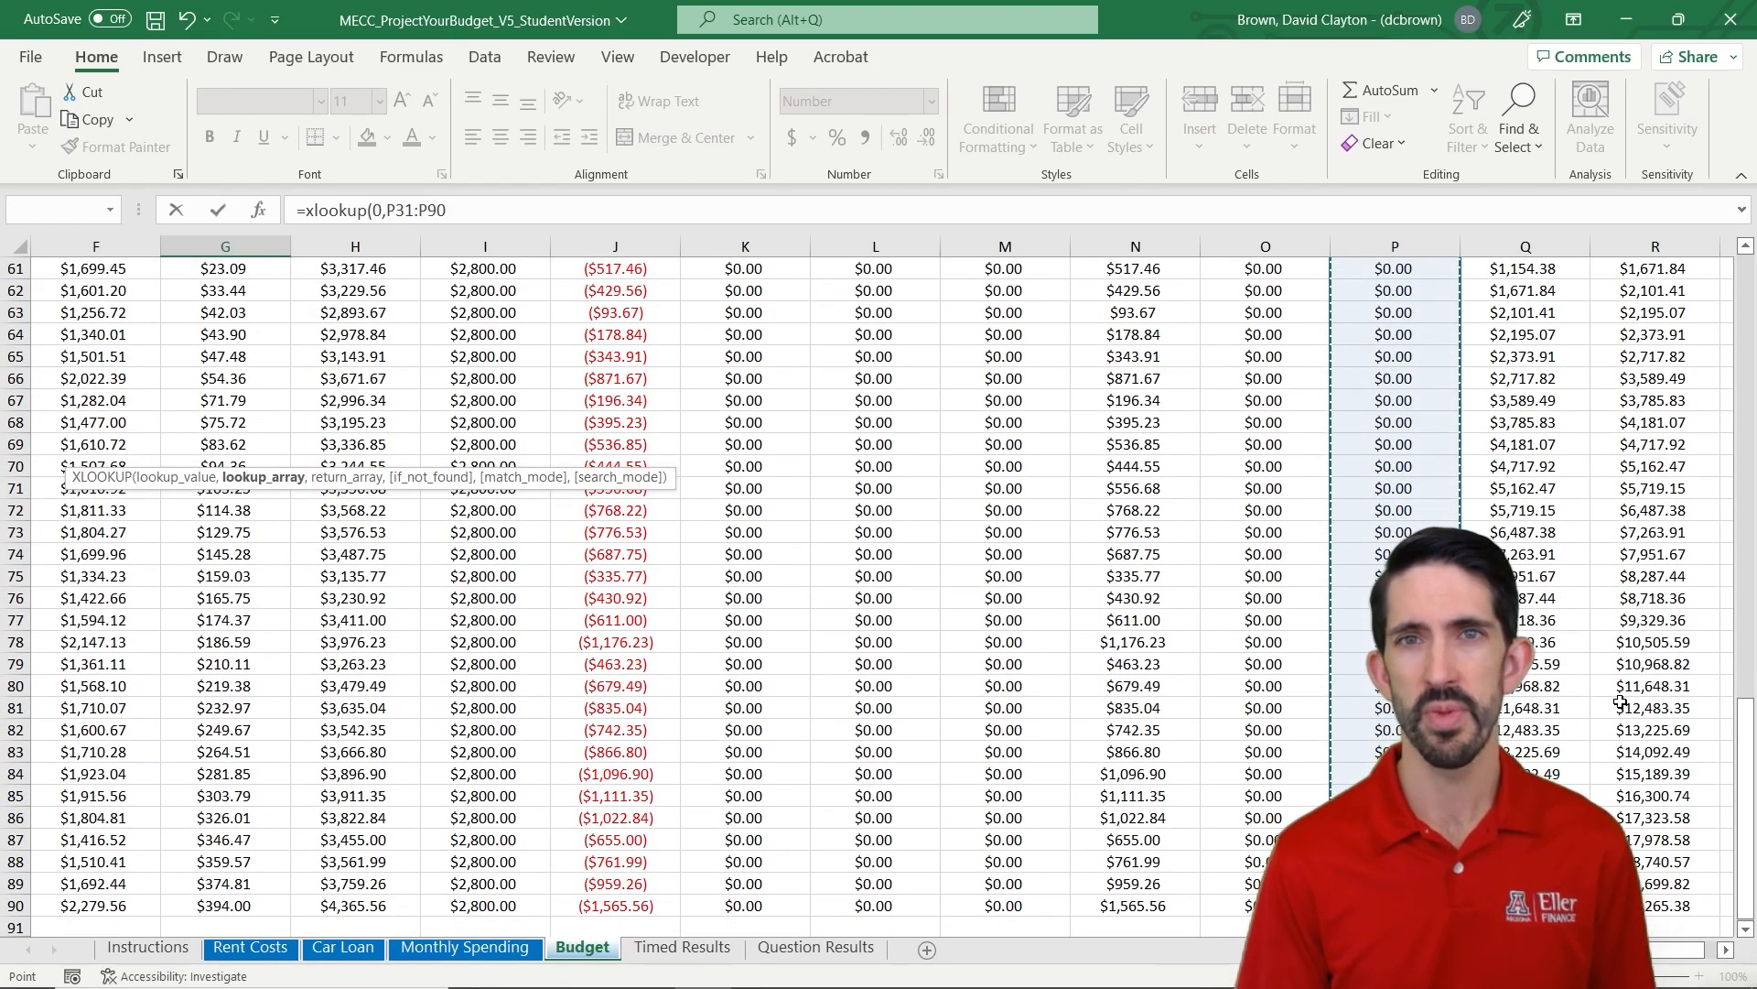
type(",")
left_click(106, 905)
key("Left")
key("Left")
key("Left")
key("ctrl+shift+Up")
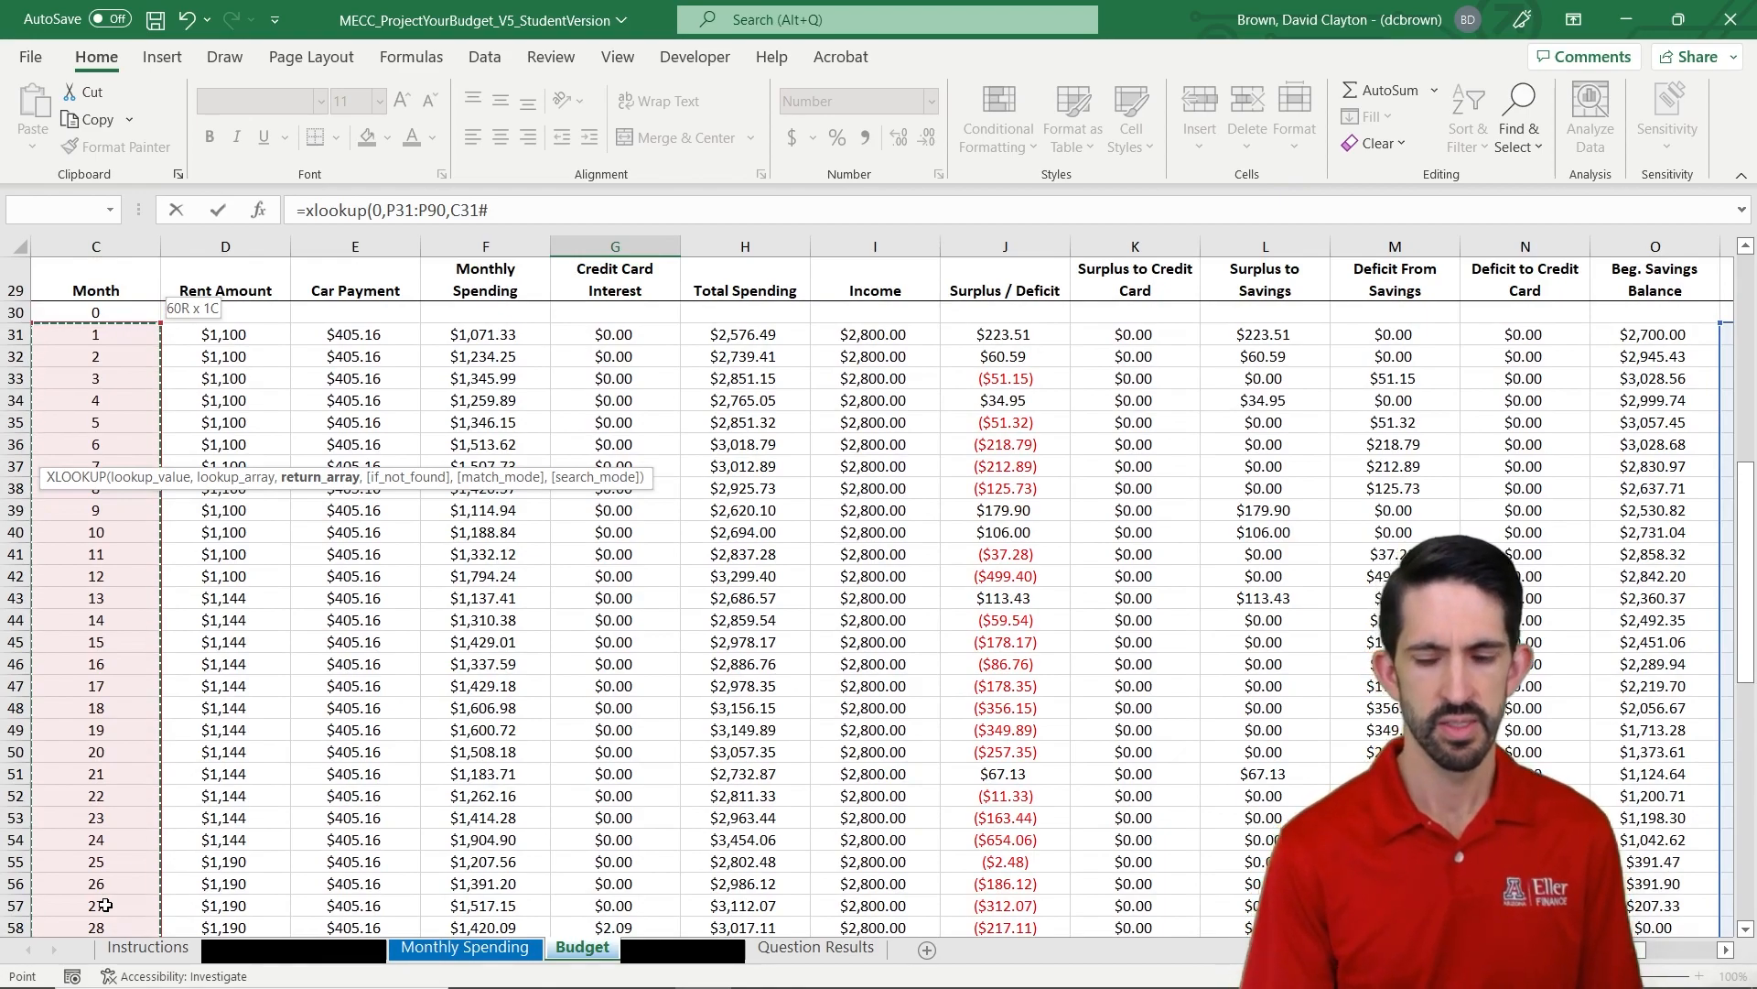
type(")")
key("Return")
key("Up")
key("Up")
key("Up")
key("Up")
key("Down")
key("Down")
key("Down")
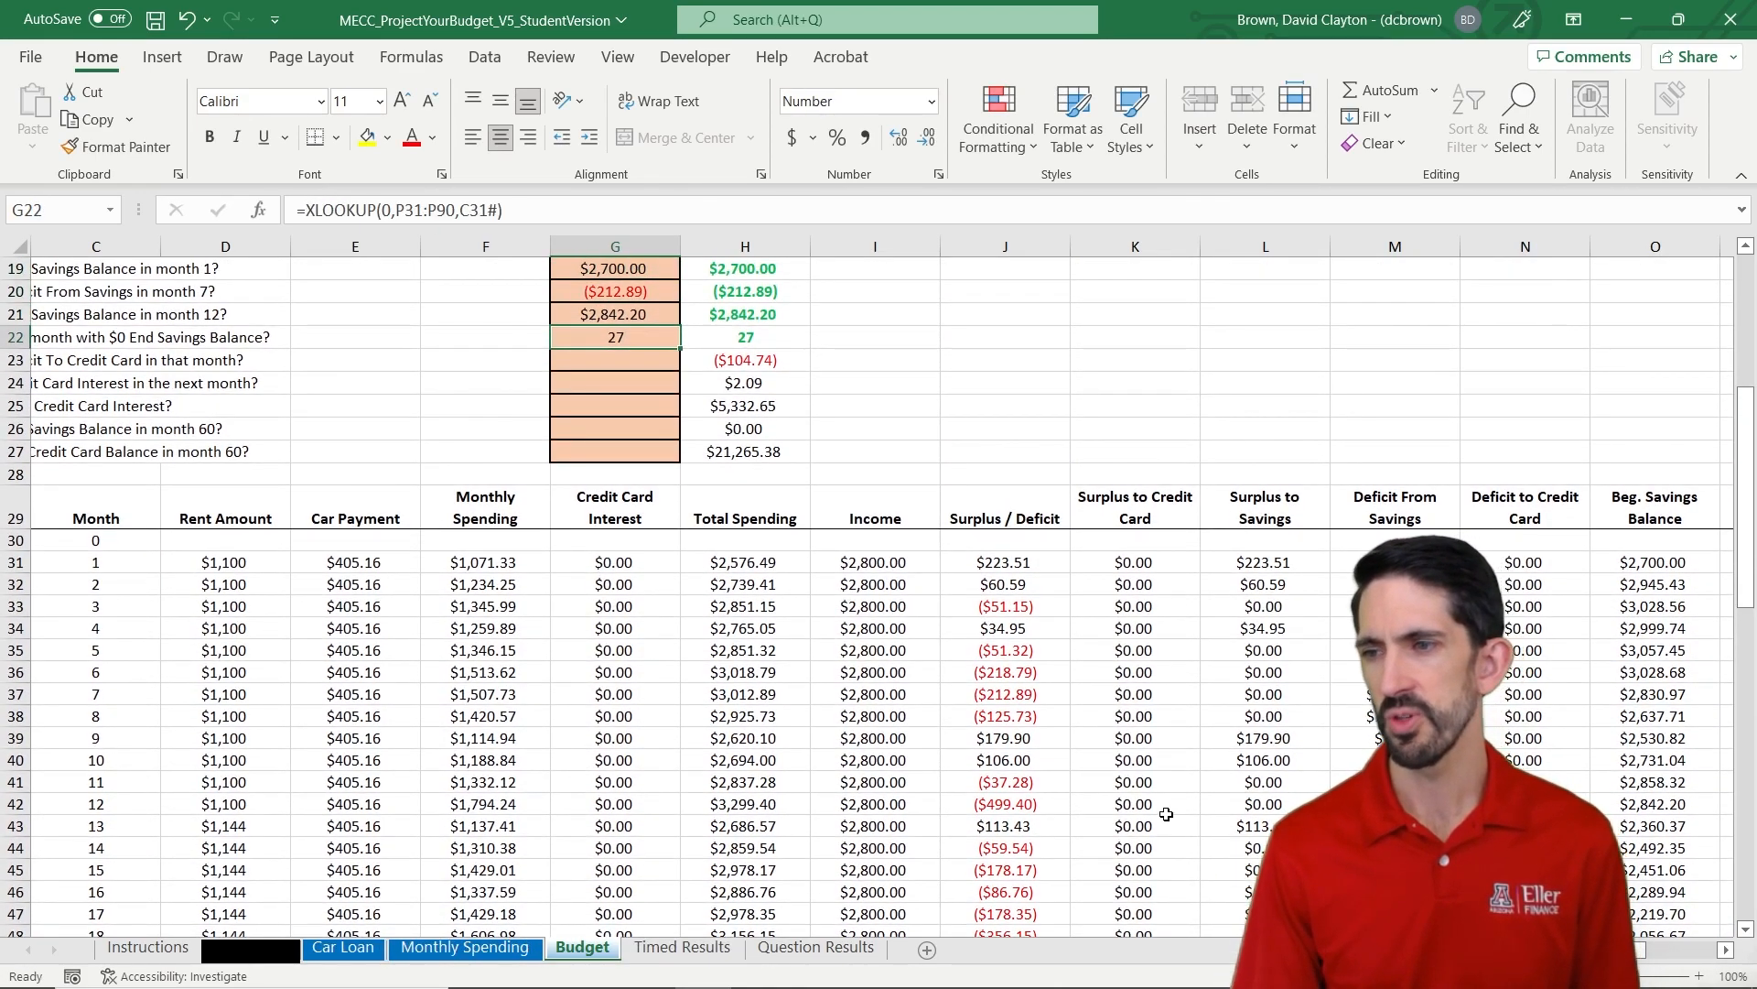
- Examine the End Savings Balance column to locate the first month in which the balance reaches zero
left_click(1361, 739)
key("Right")
key("Right")
key("Right")
key("Right")
key("Right")
key("Right")
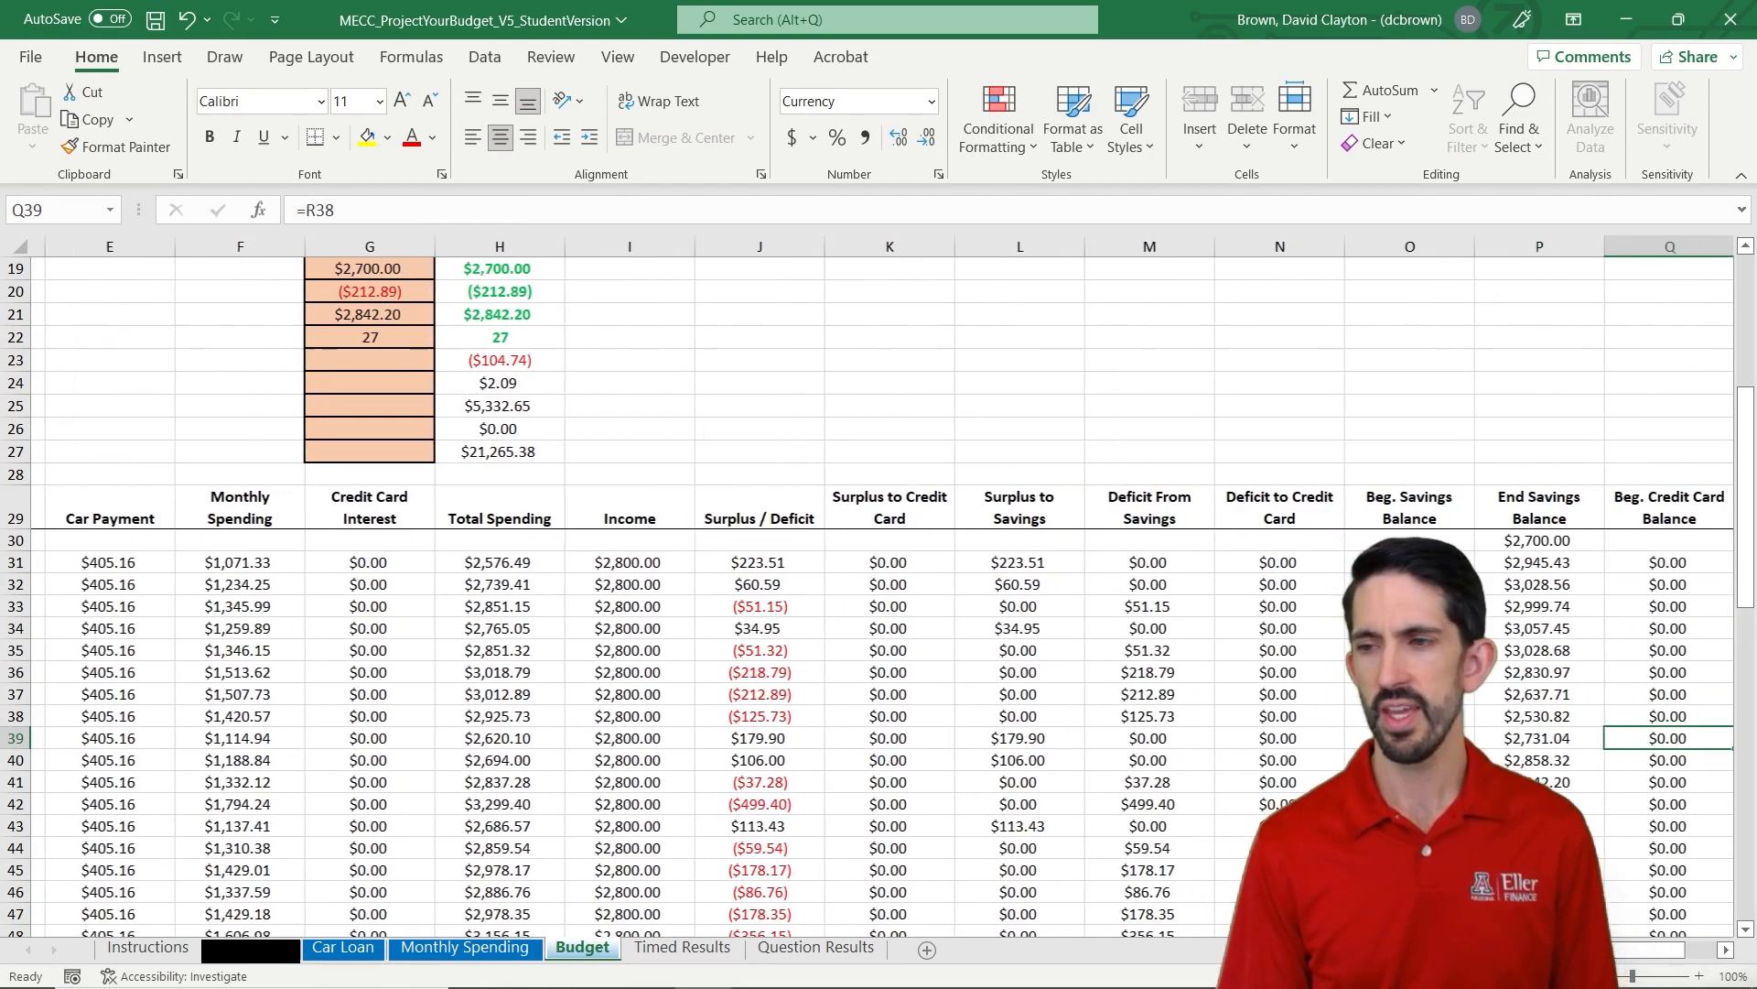
key("Left")
key("Left")
key("Left")
key("Left")
key("Right")
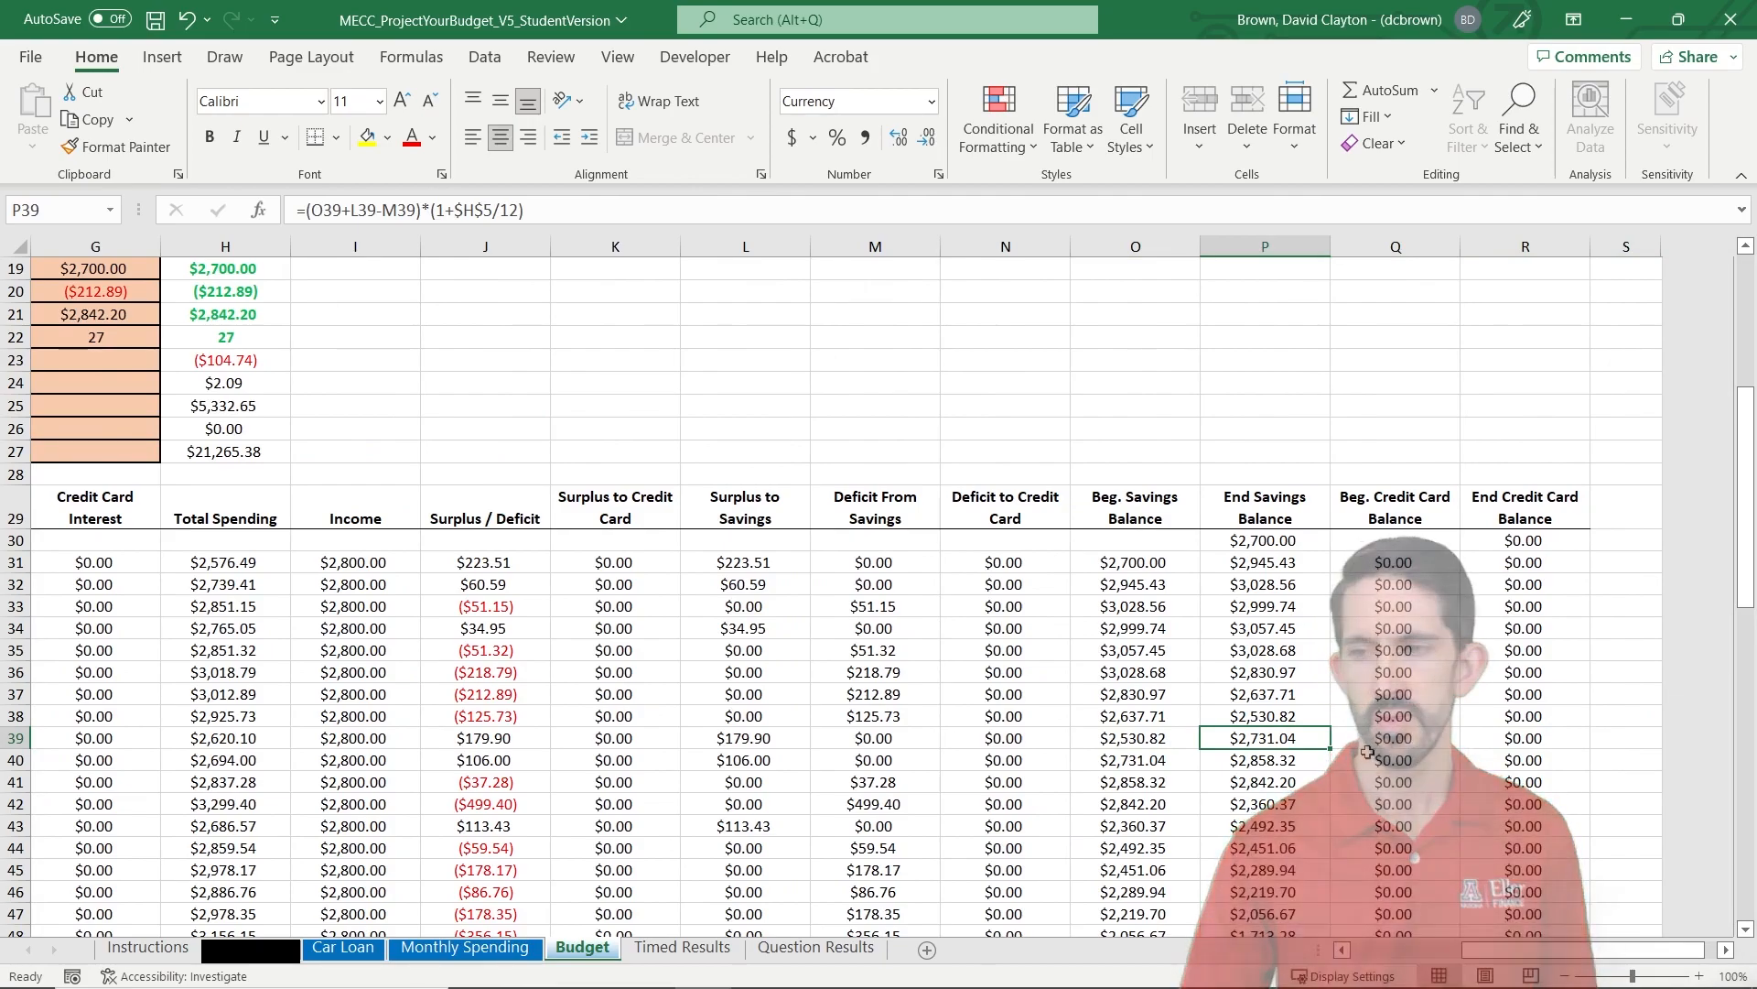
key("Page_Down")
key("Up")
key("Up")
key("Up")
key("Up")
key("Up")
key("Up")
key("Up")
key("Up")
key("Up")
key("Up")
key("Up")
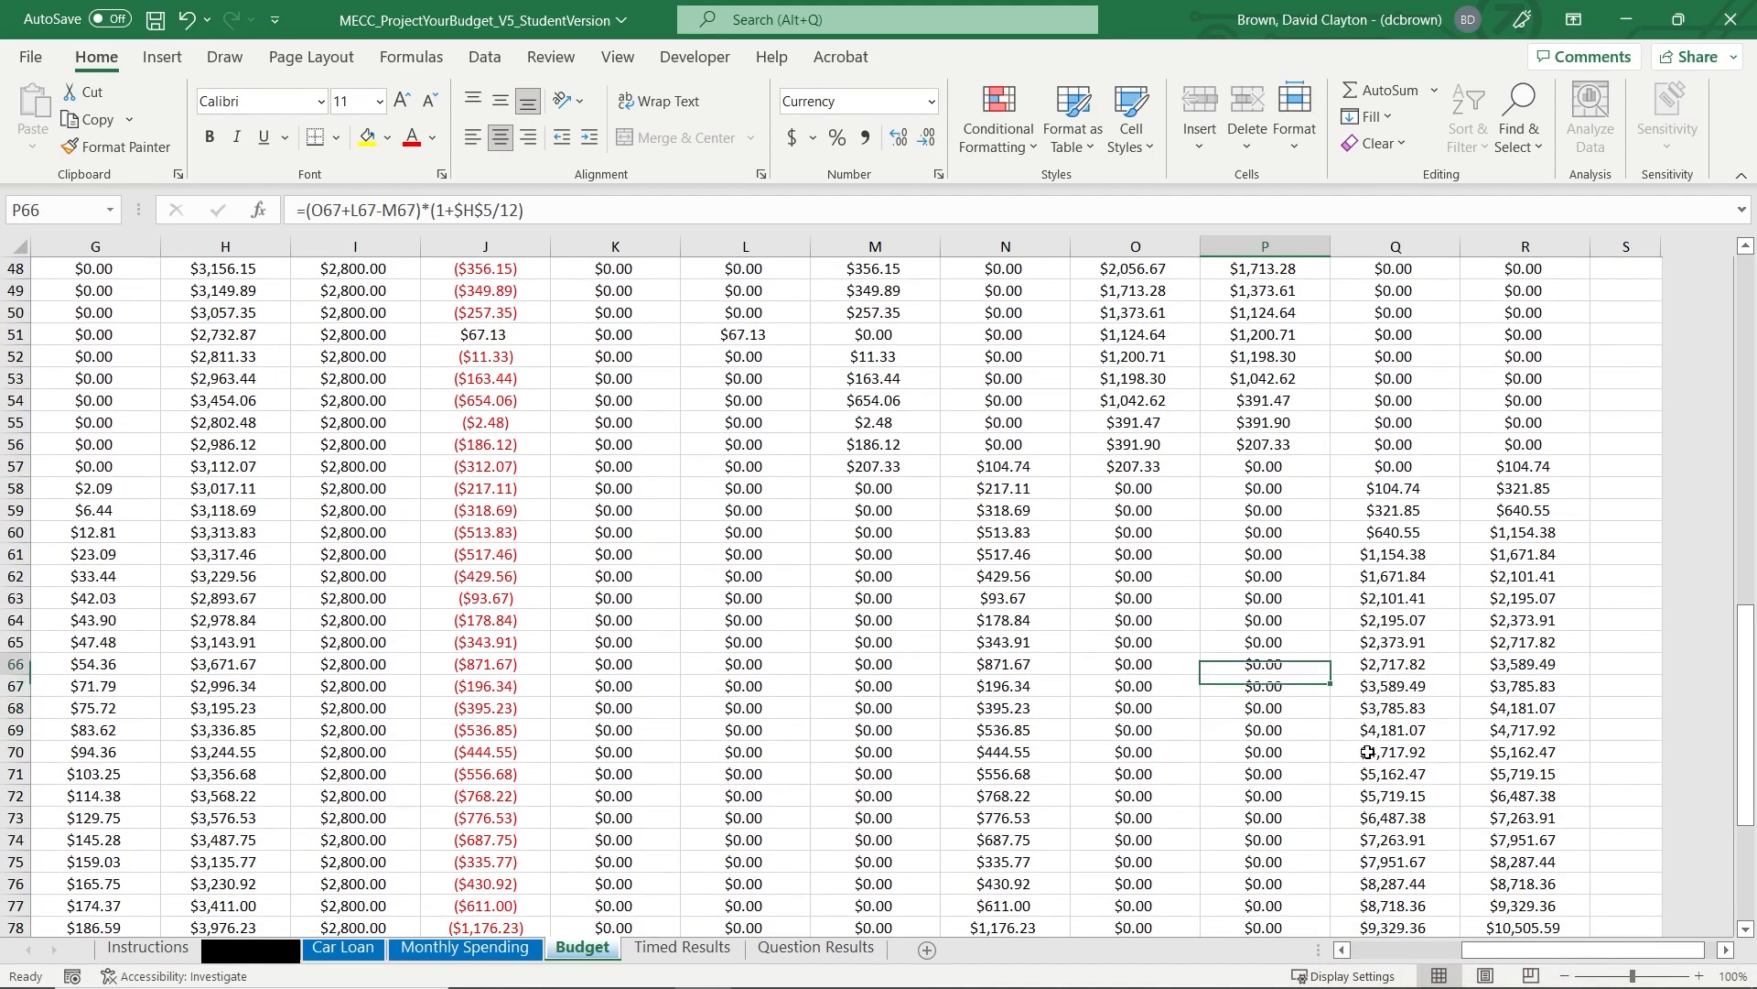
- Trace the first zero End Savings Balance row back to the Month column to check the question 22 answer
key("Left")
key("Left")
key("Left")
key("Left")
key("Left")
key("Left")
key("Left")
key("Left")
key("Left")
key("Left")
key("Left")
key("Left")
key("Left")
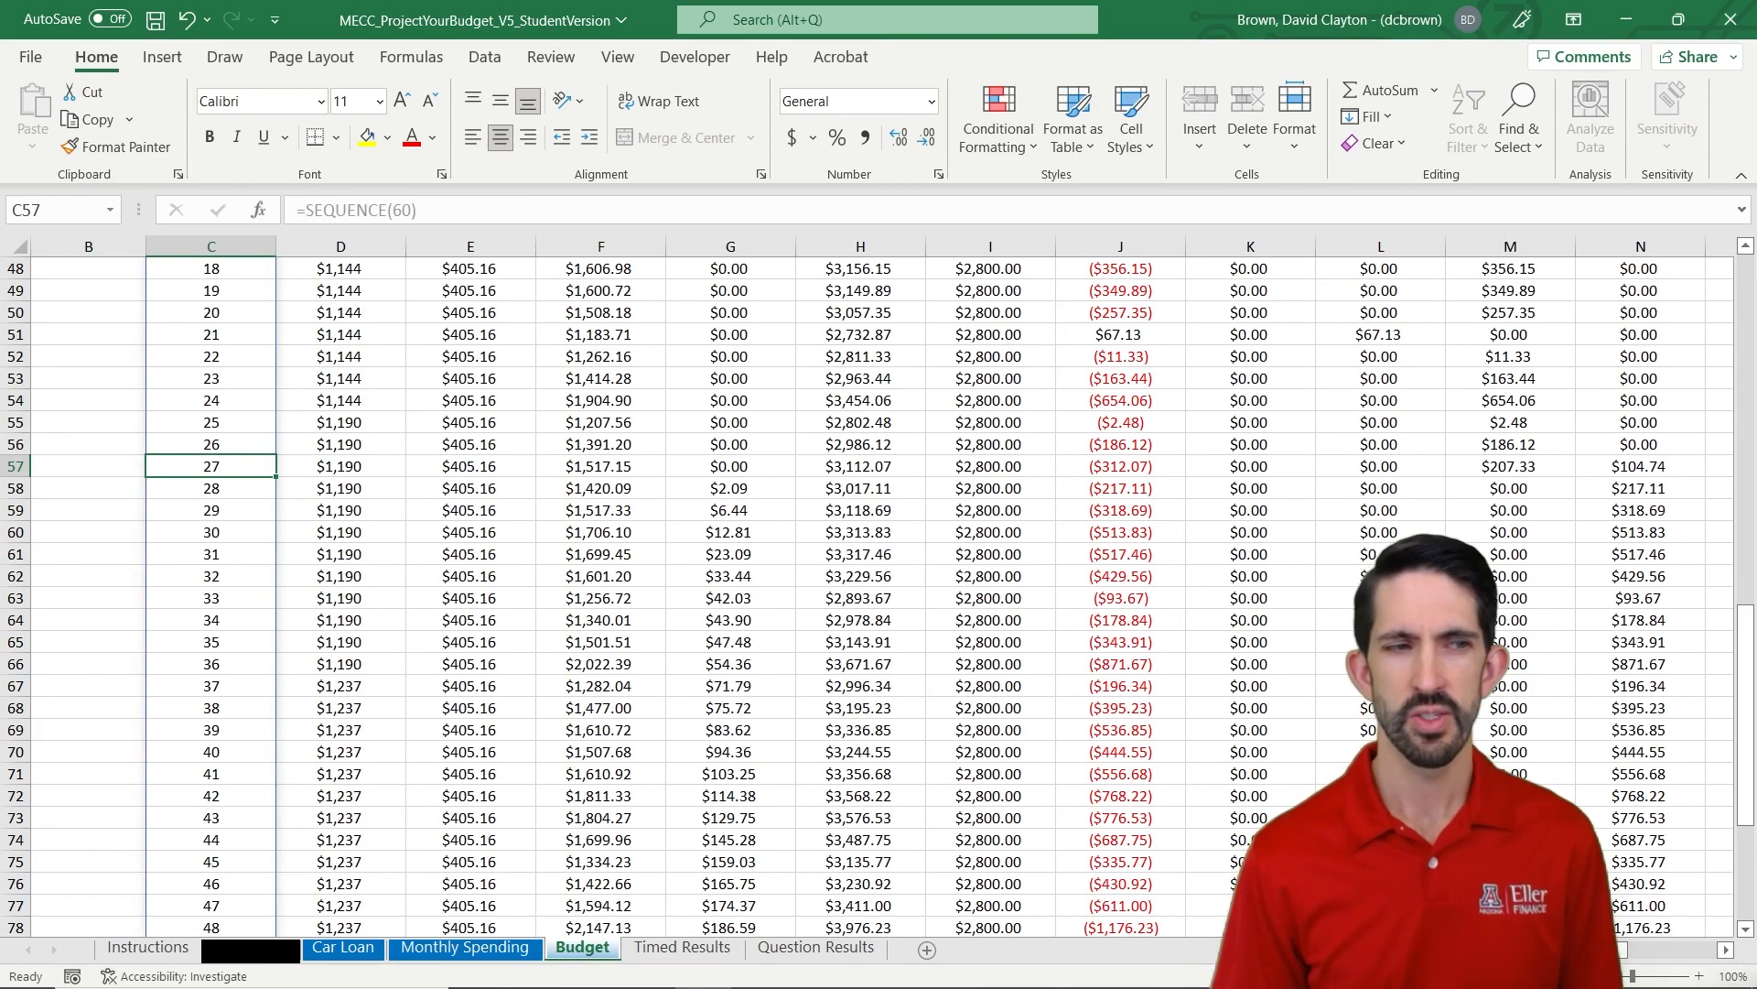
key("ctrl+Up")
key("ctrl+Up")
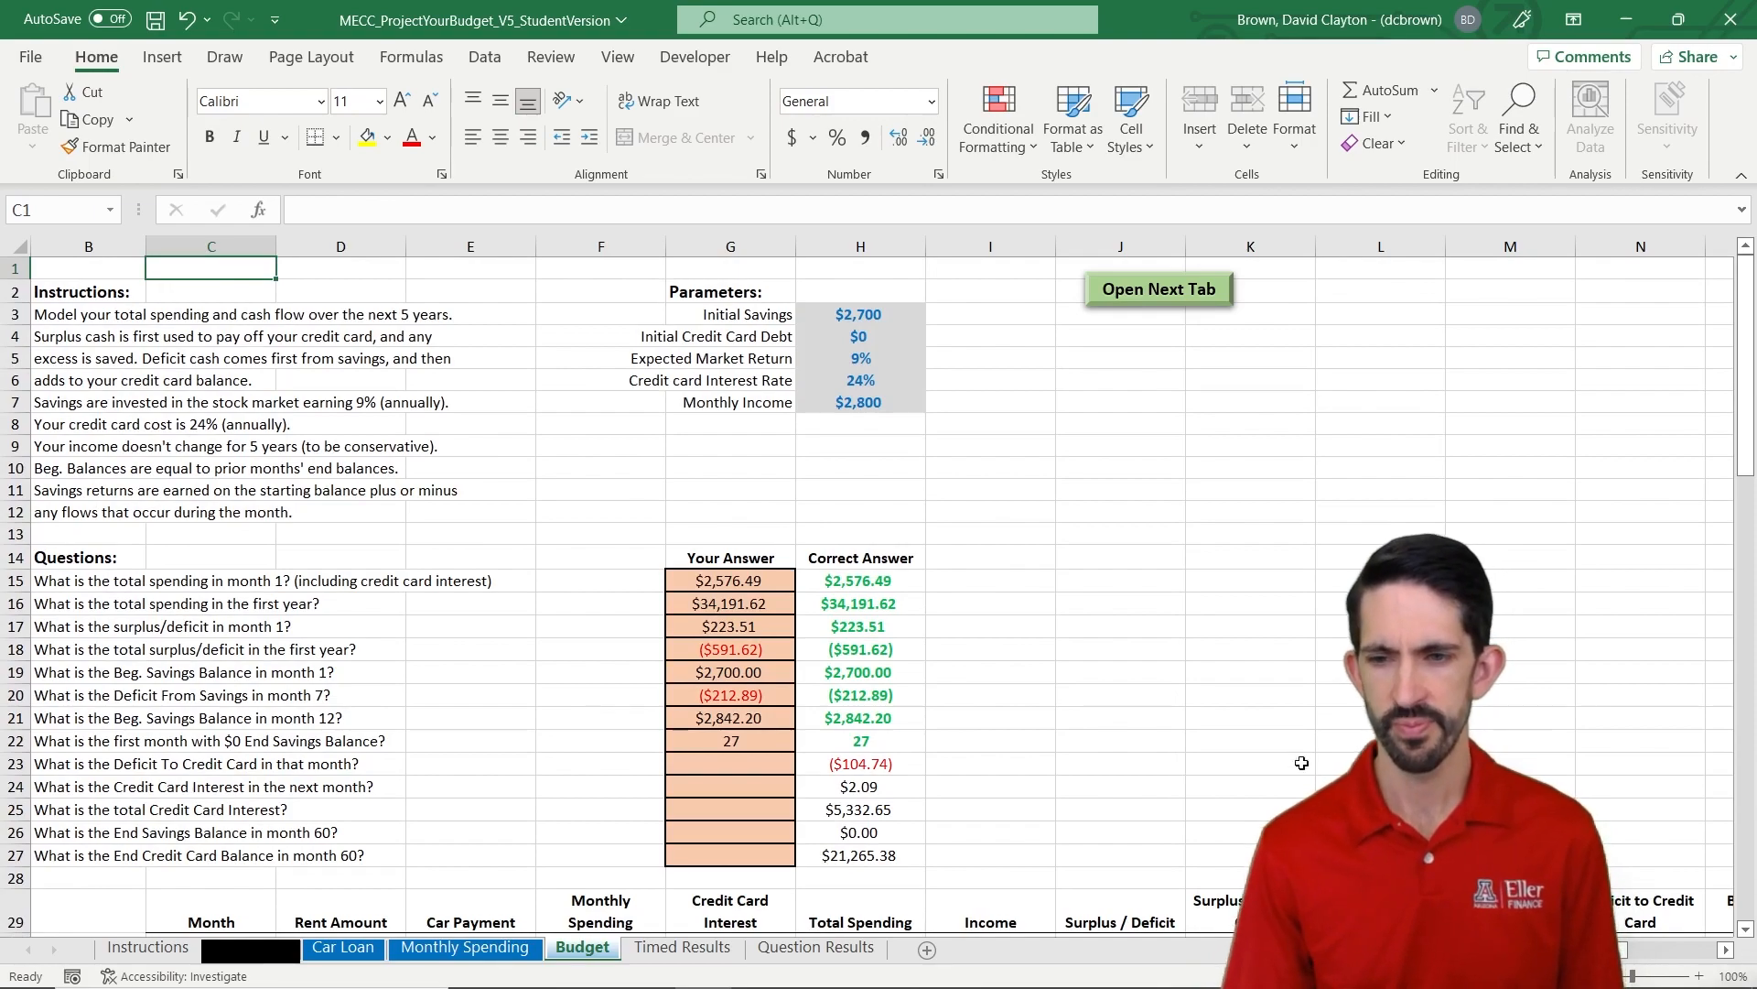
- Answer question 23 in G23 by looking up that month's Deficit to Credit Card with =XLOOKUP(G22,C31#,N31:N90)
left_click(688, 766)
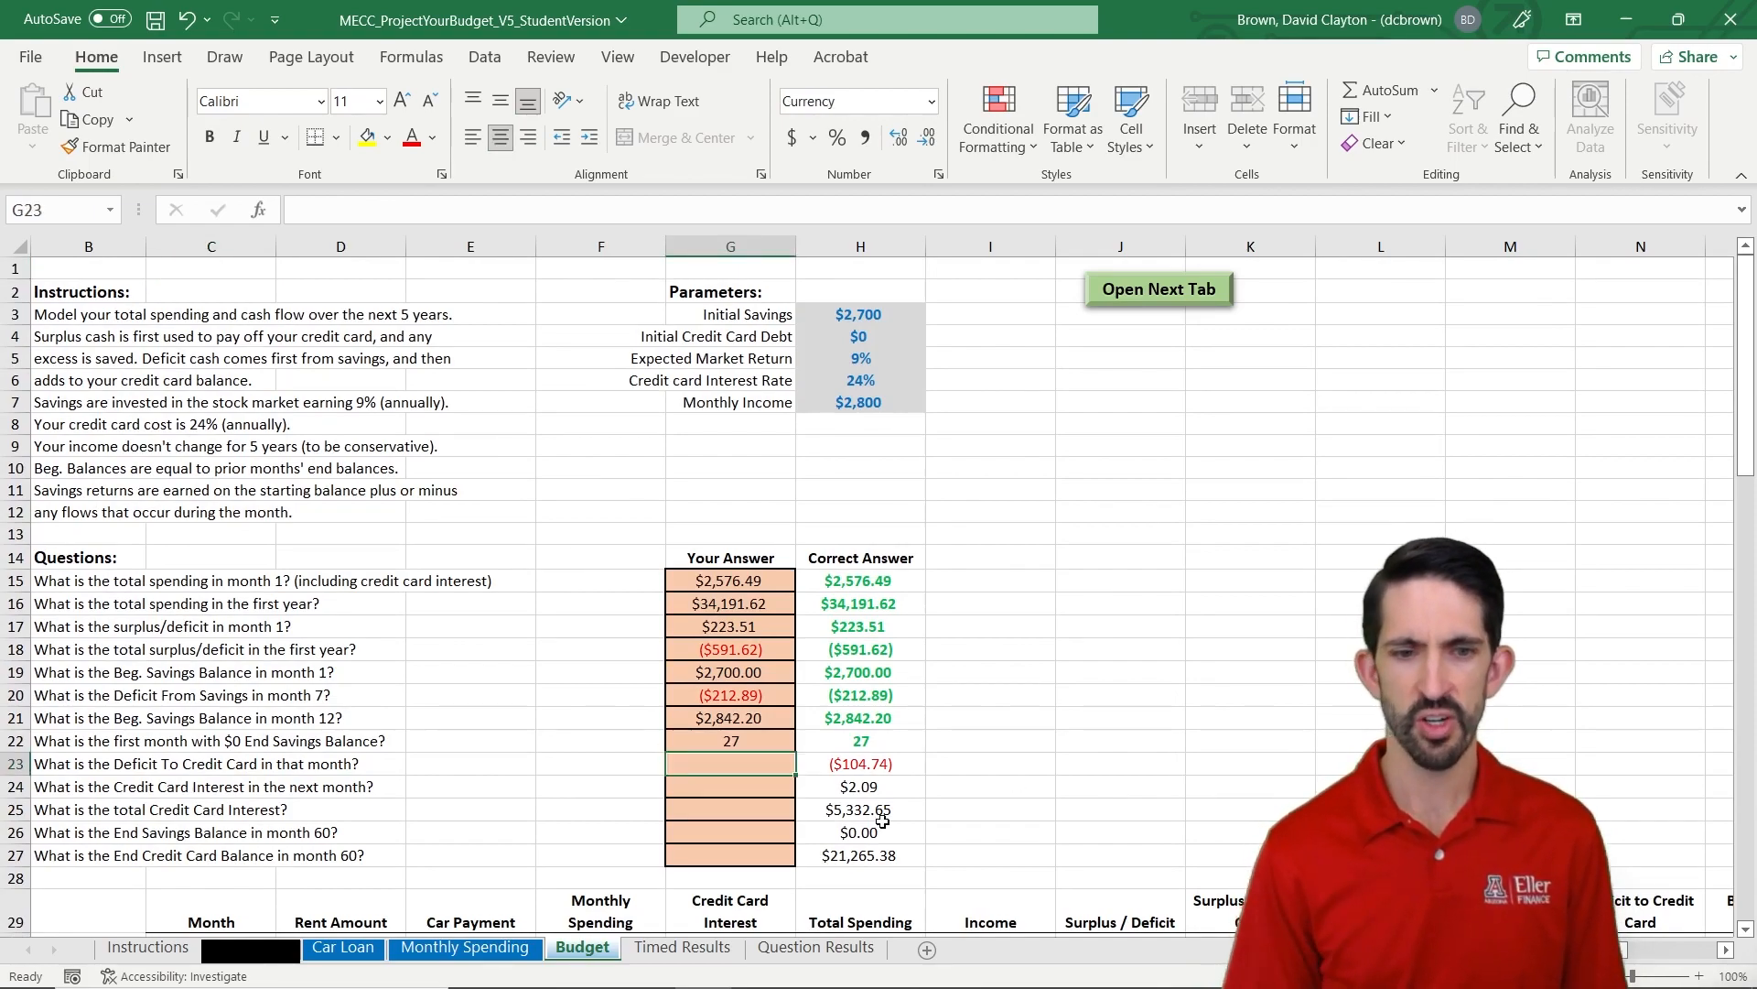
key("Left")
key("Left")
key("Left")
key("Left")
key("Left")
key("Left")
key("Right")
key("Right")
key("Right")
key("Right")
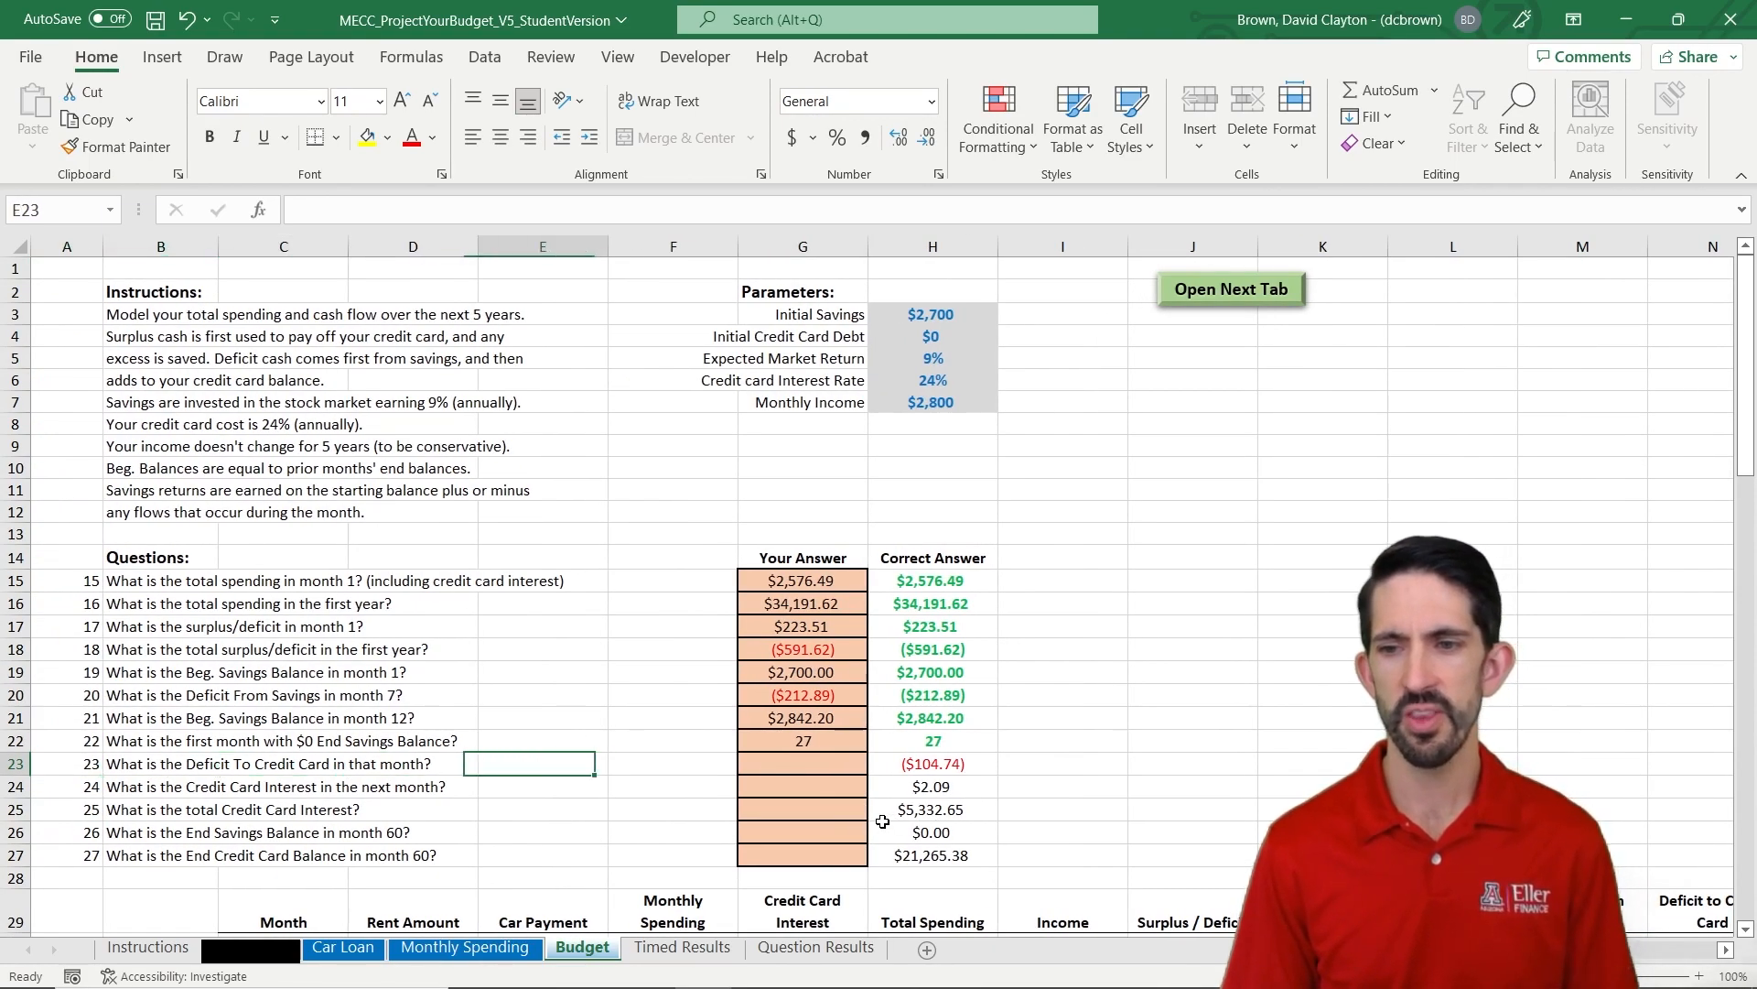
key("Right")
key("Right")
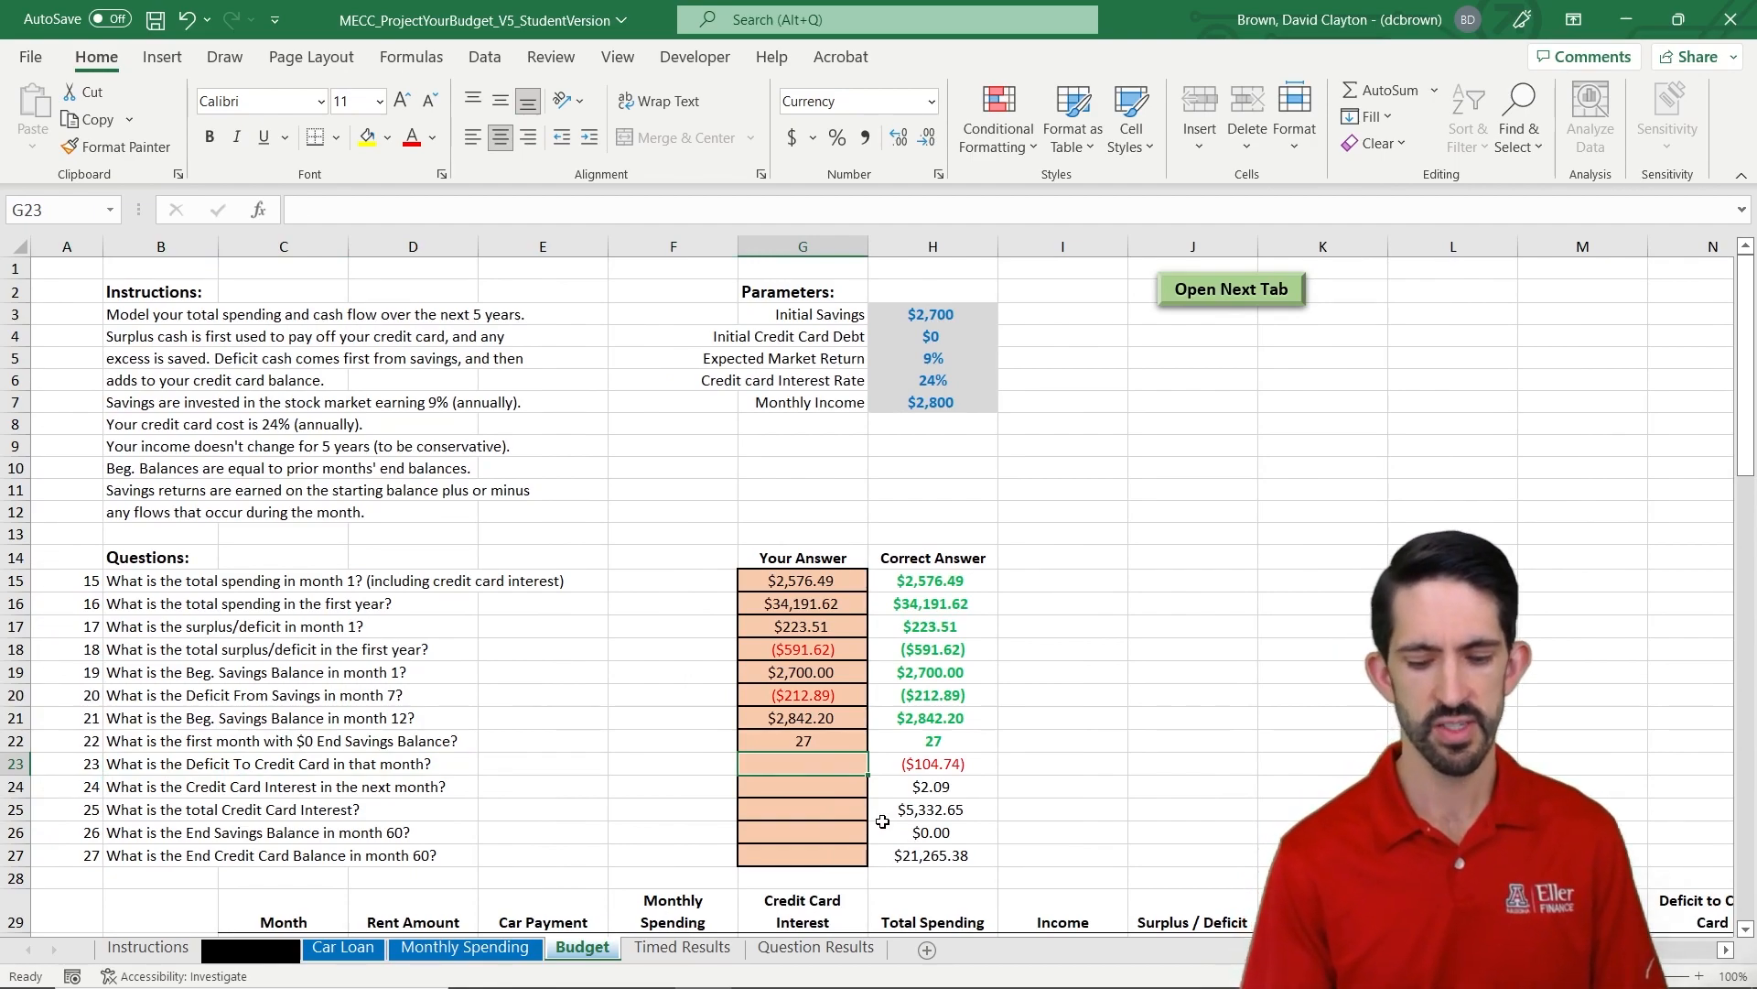
type("=xlookup(")
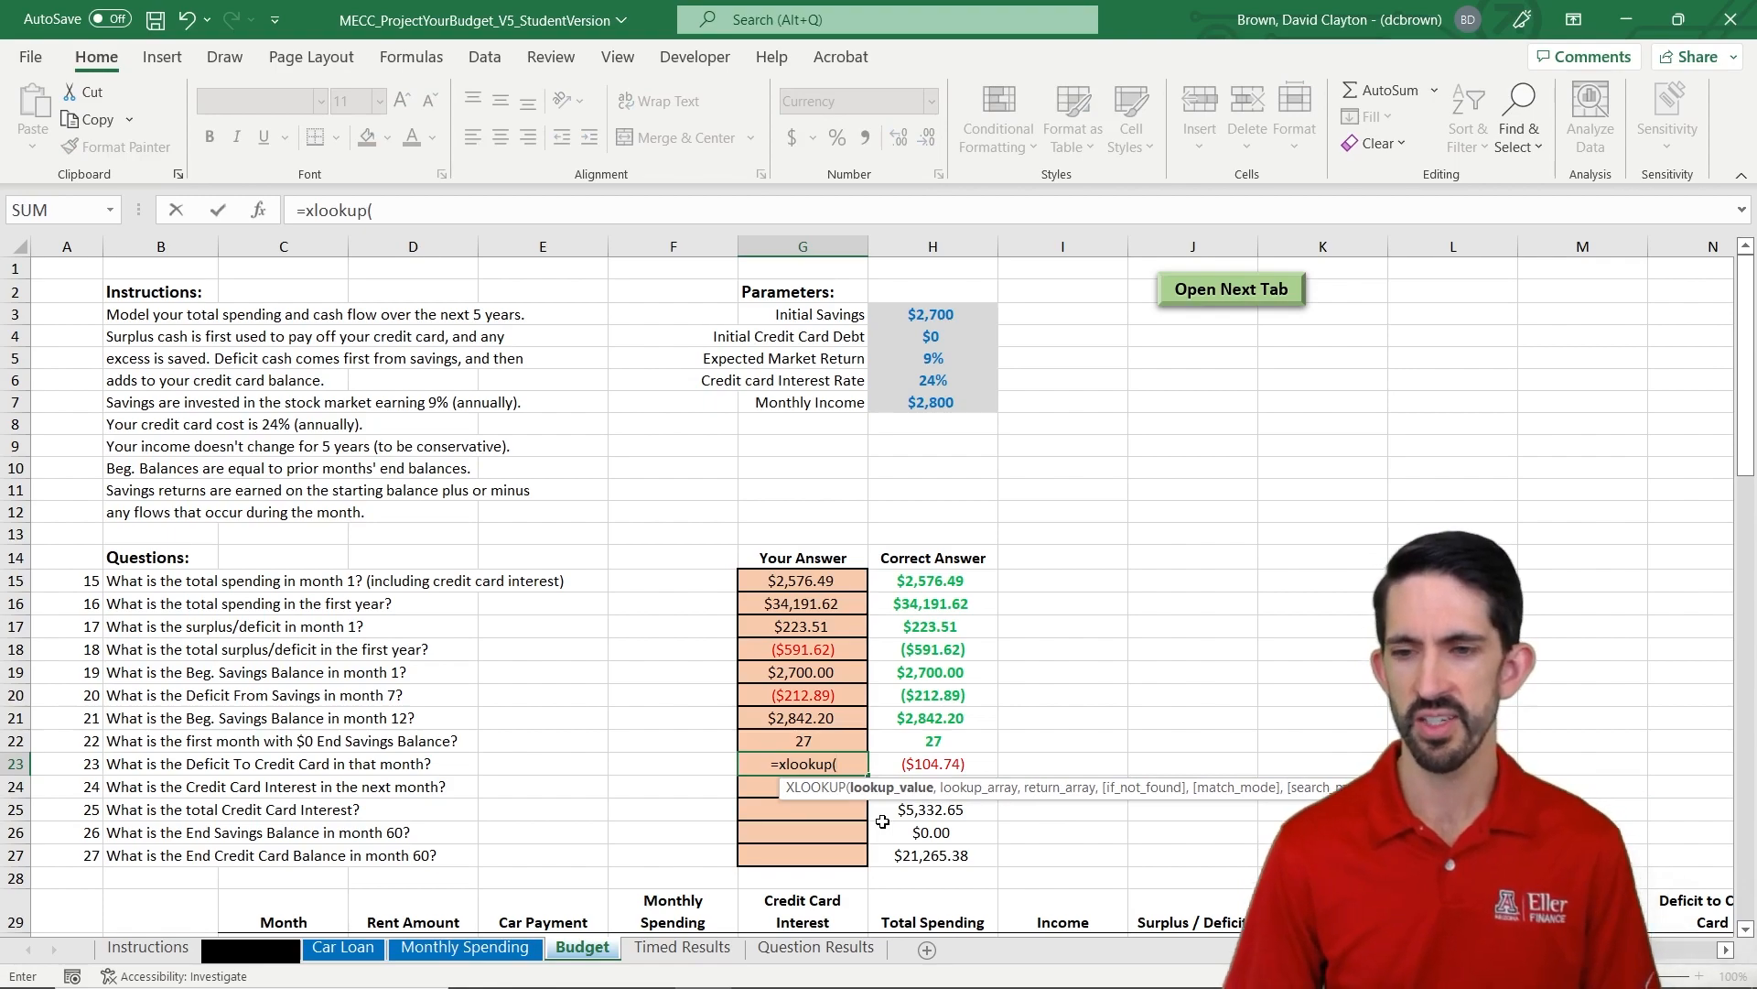
key("Up")
type(",")
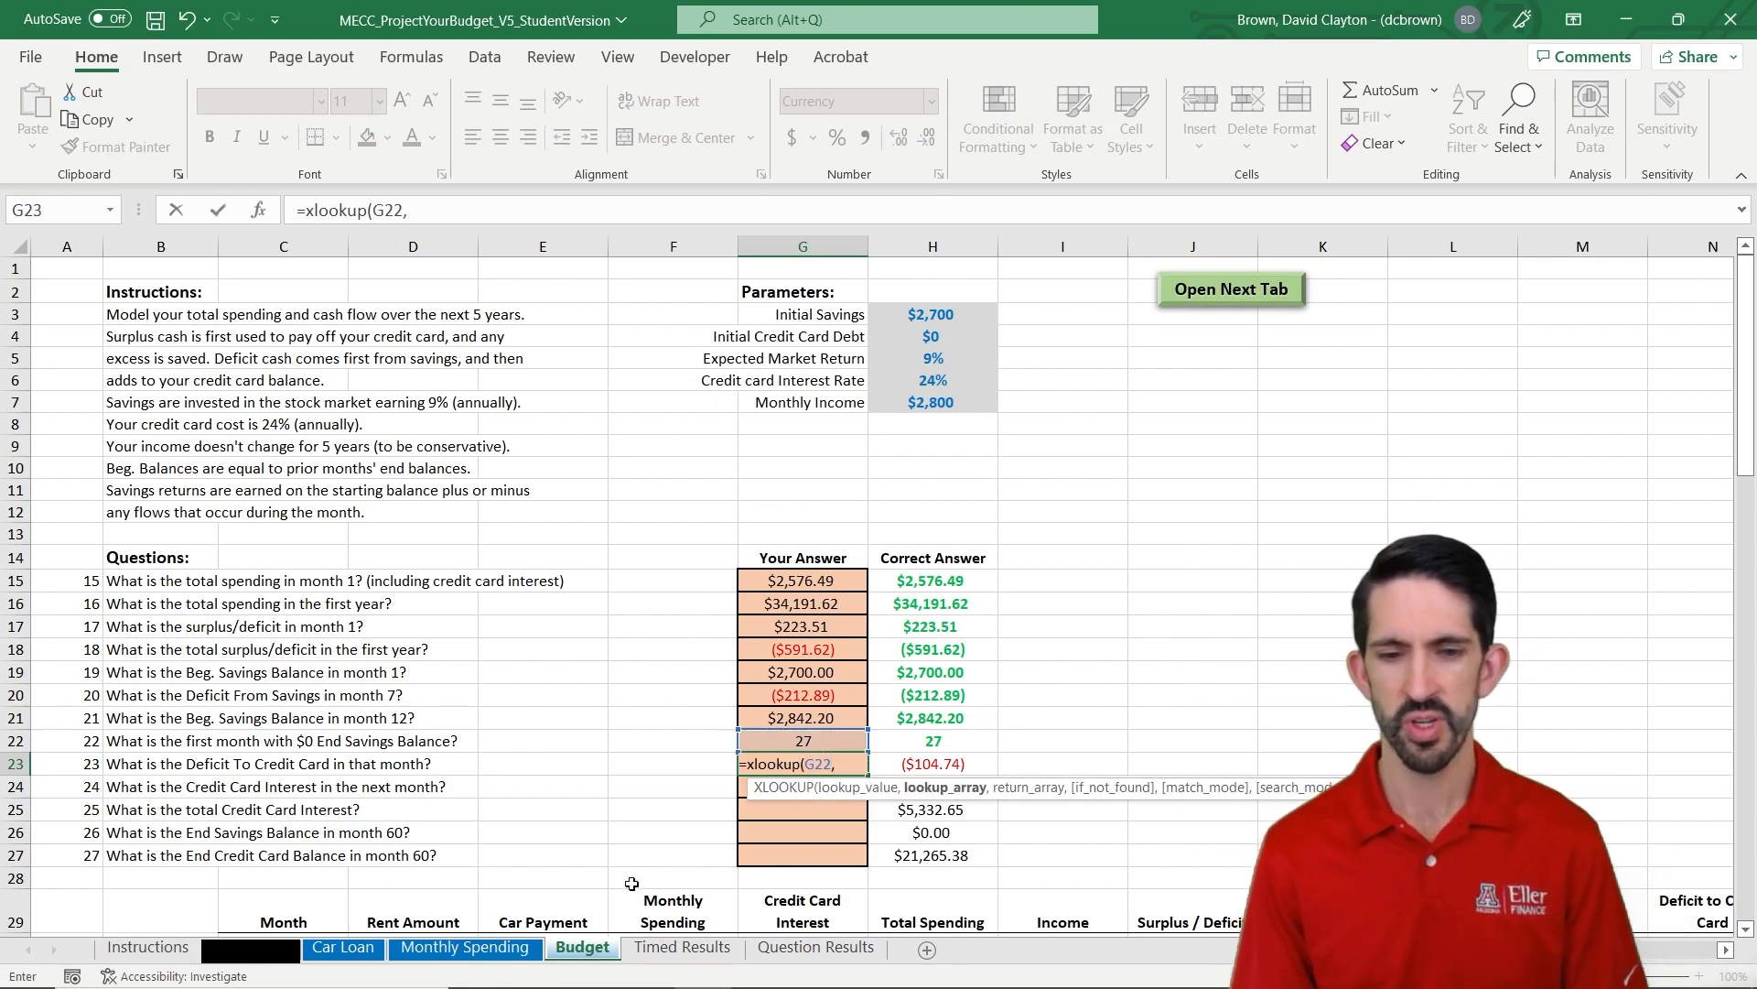
left_click(367, 881)
key("Left")
key("Down")
key("Down")
key("Down")
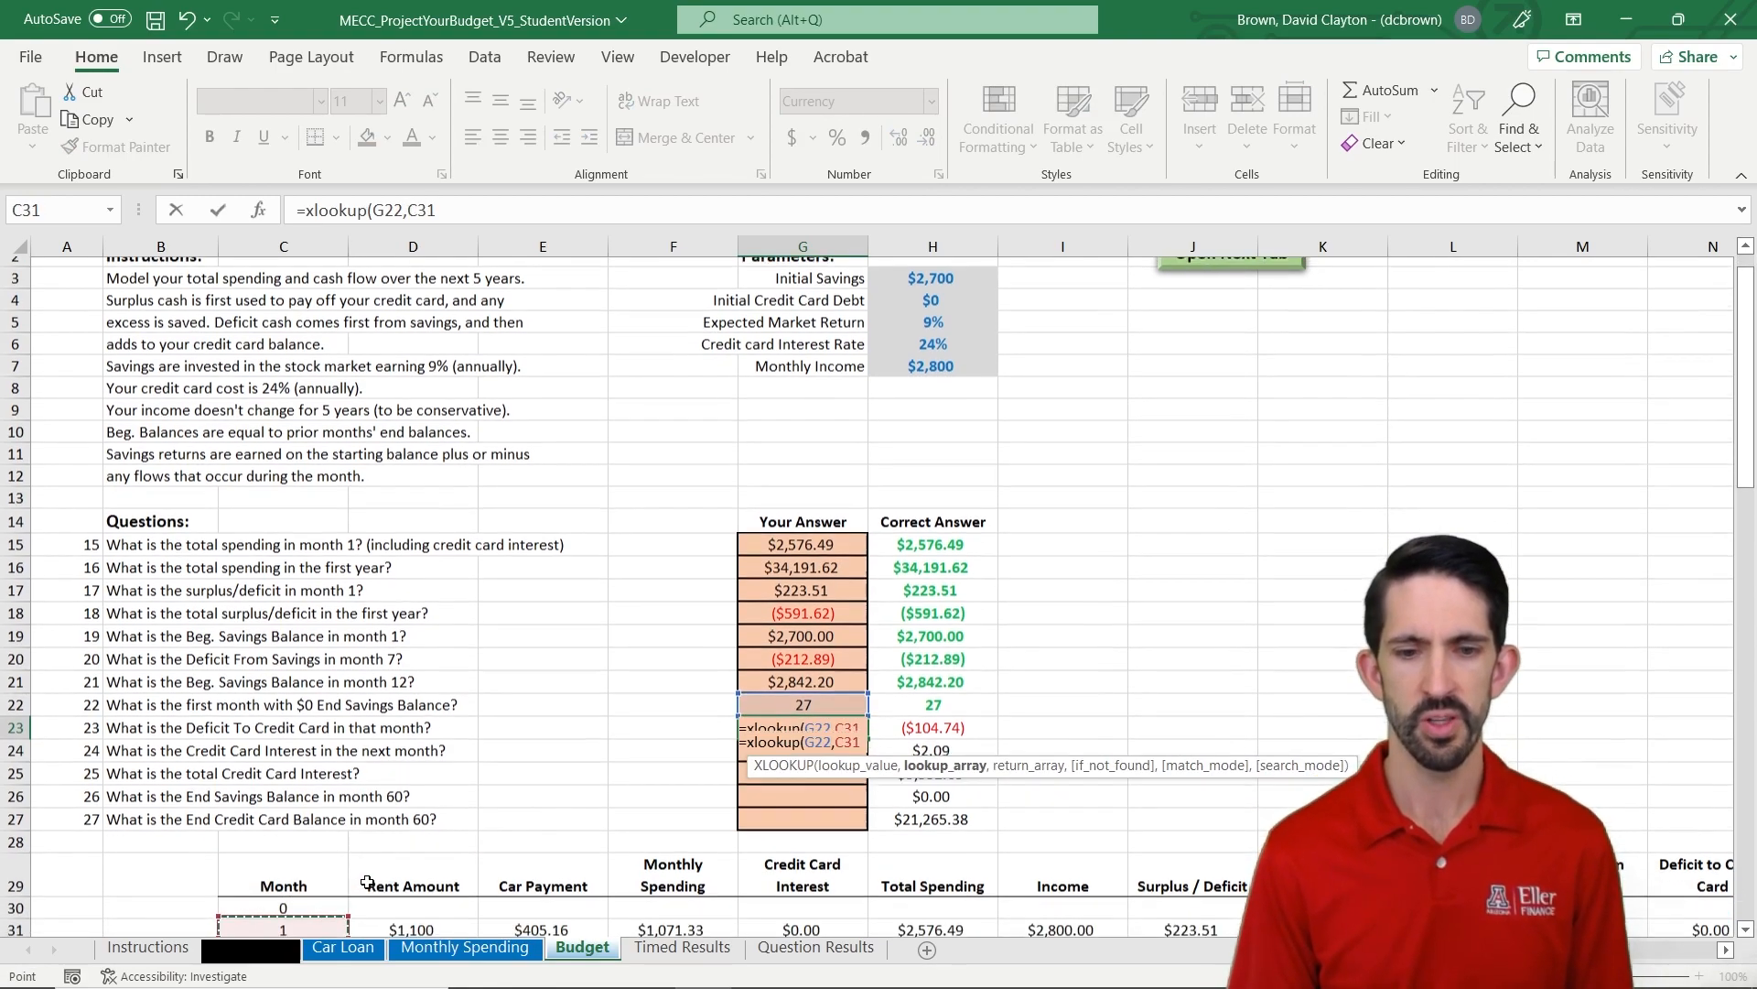
key("ctrl+shift+Down")
type(",")
left_click(1084, 593)
key("ctrl+Up")
key("Right")
key("Down")
key("Up")
key("Up")
key("Up")
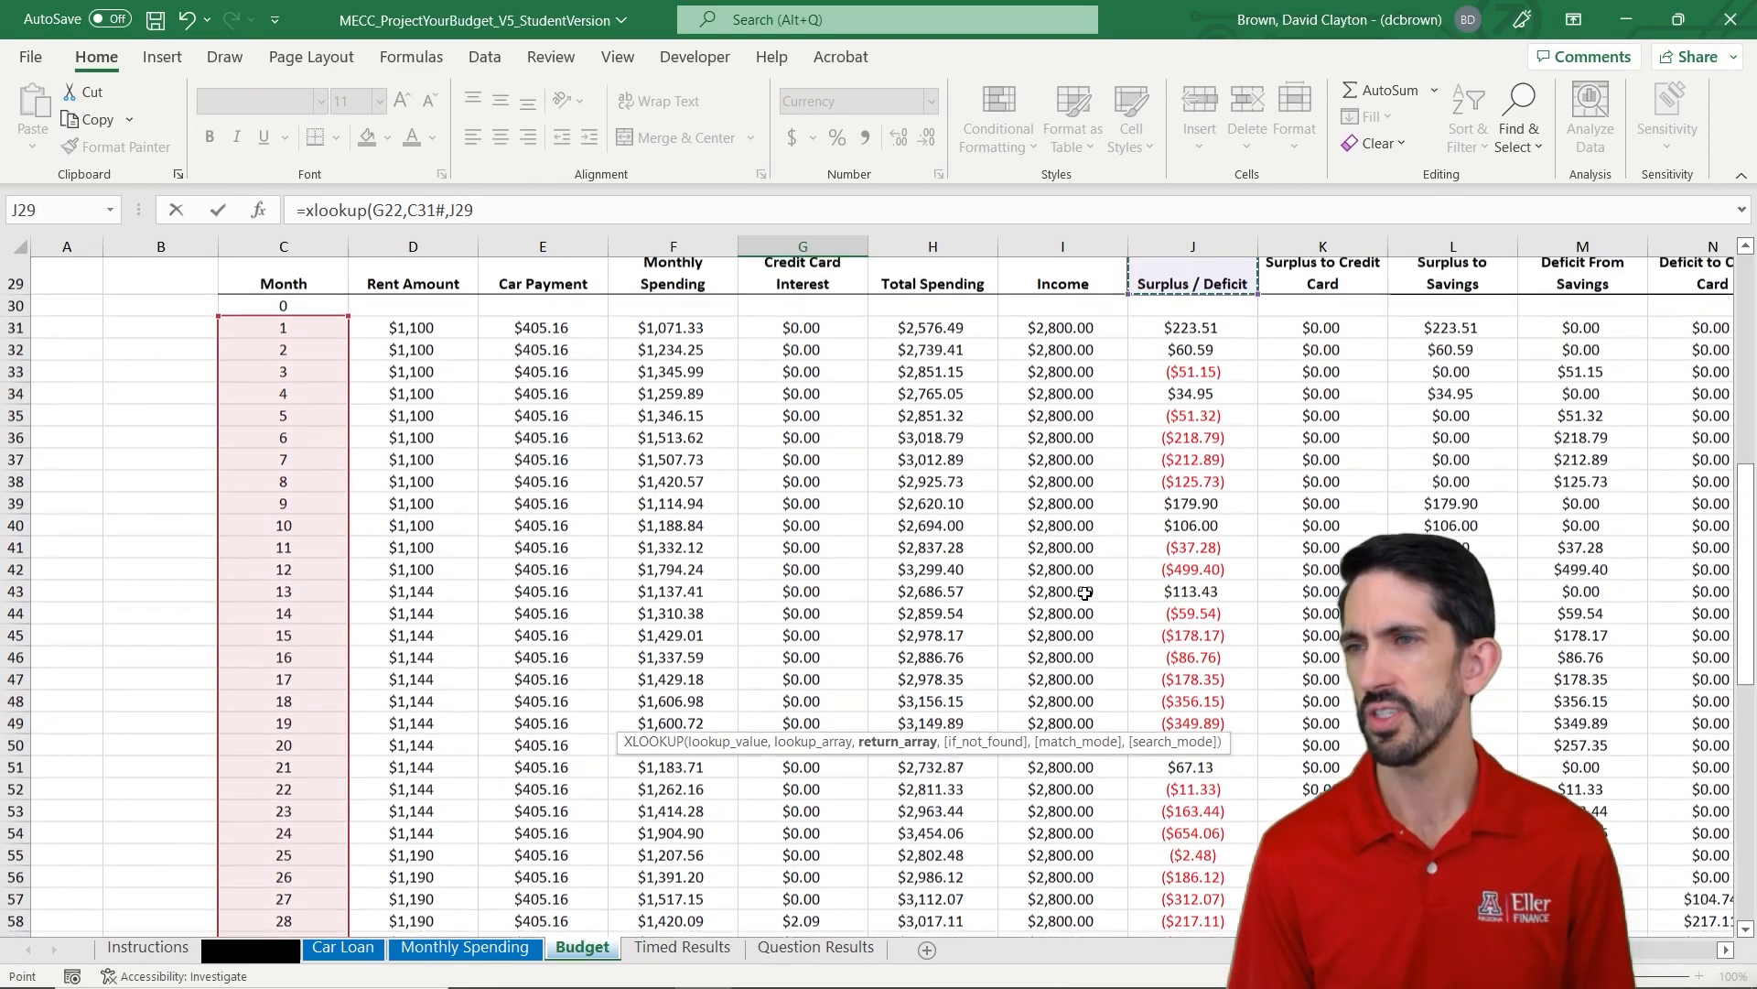
key("Right")
key("Right")
key("Right")
key("Right")
key("Down")
key("Down")
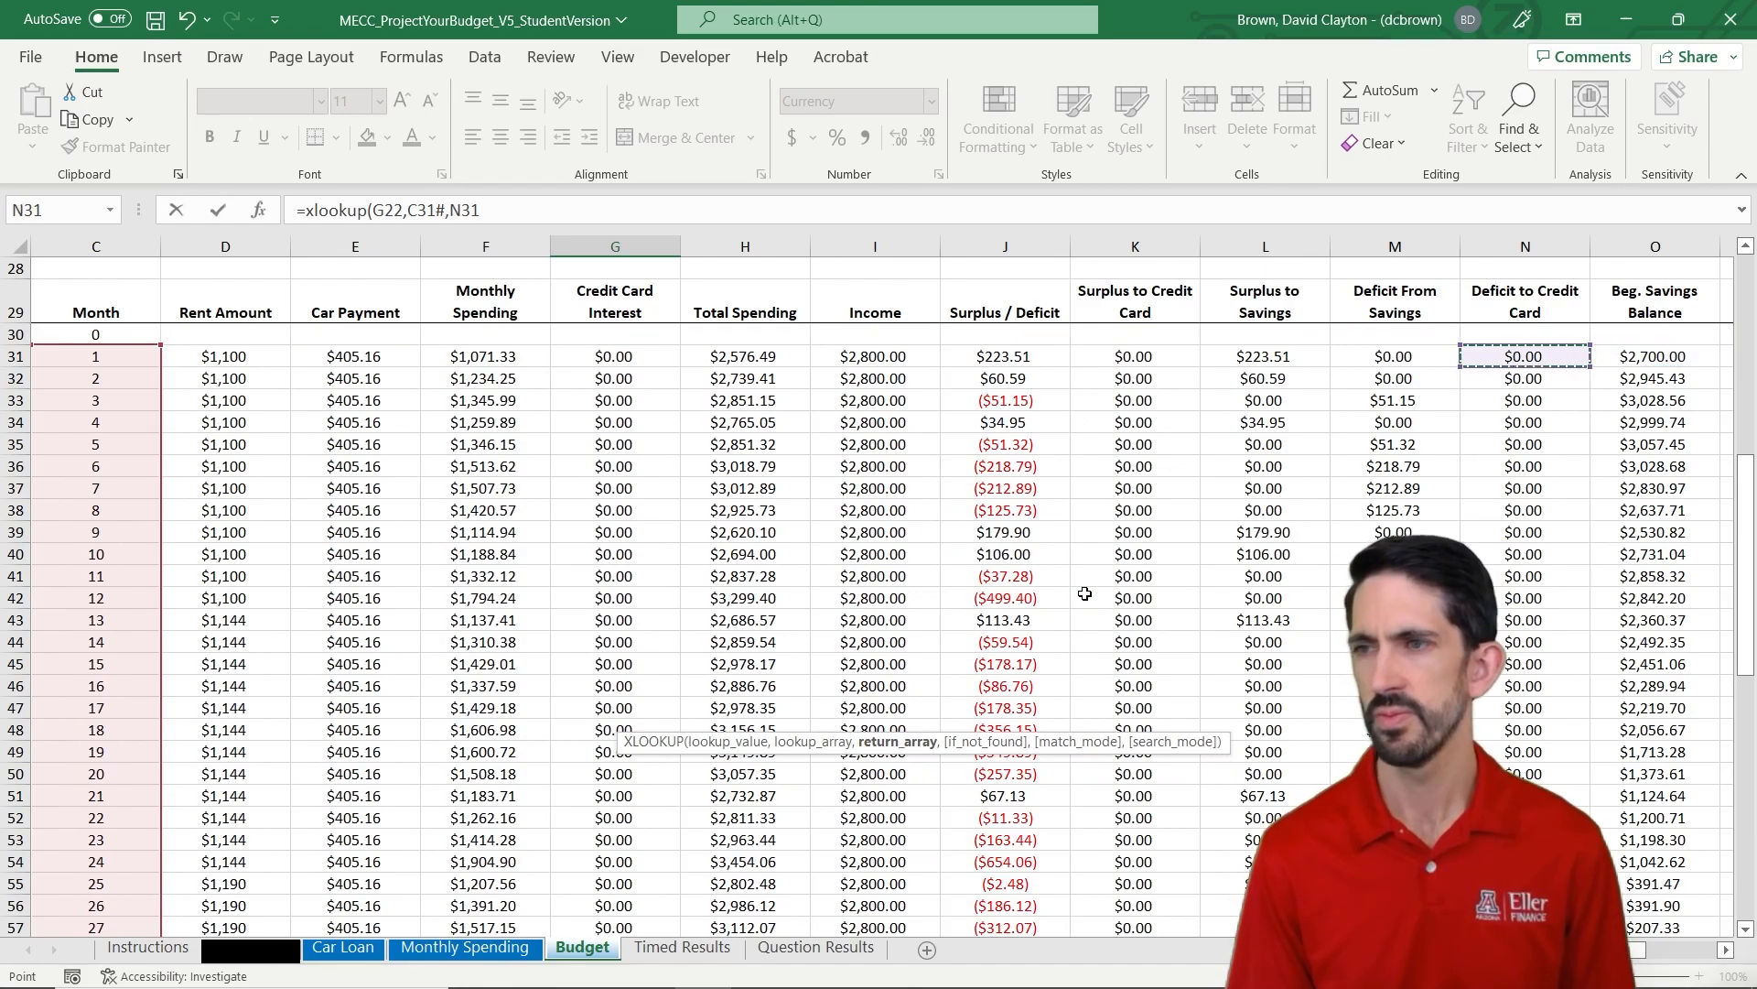
key("ctrl+shift+Down")
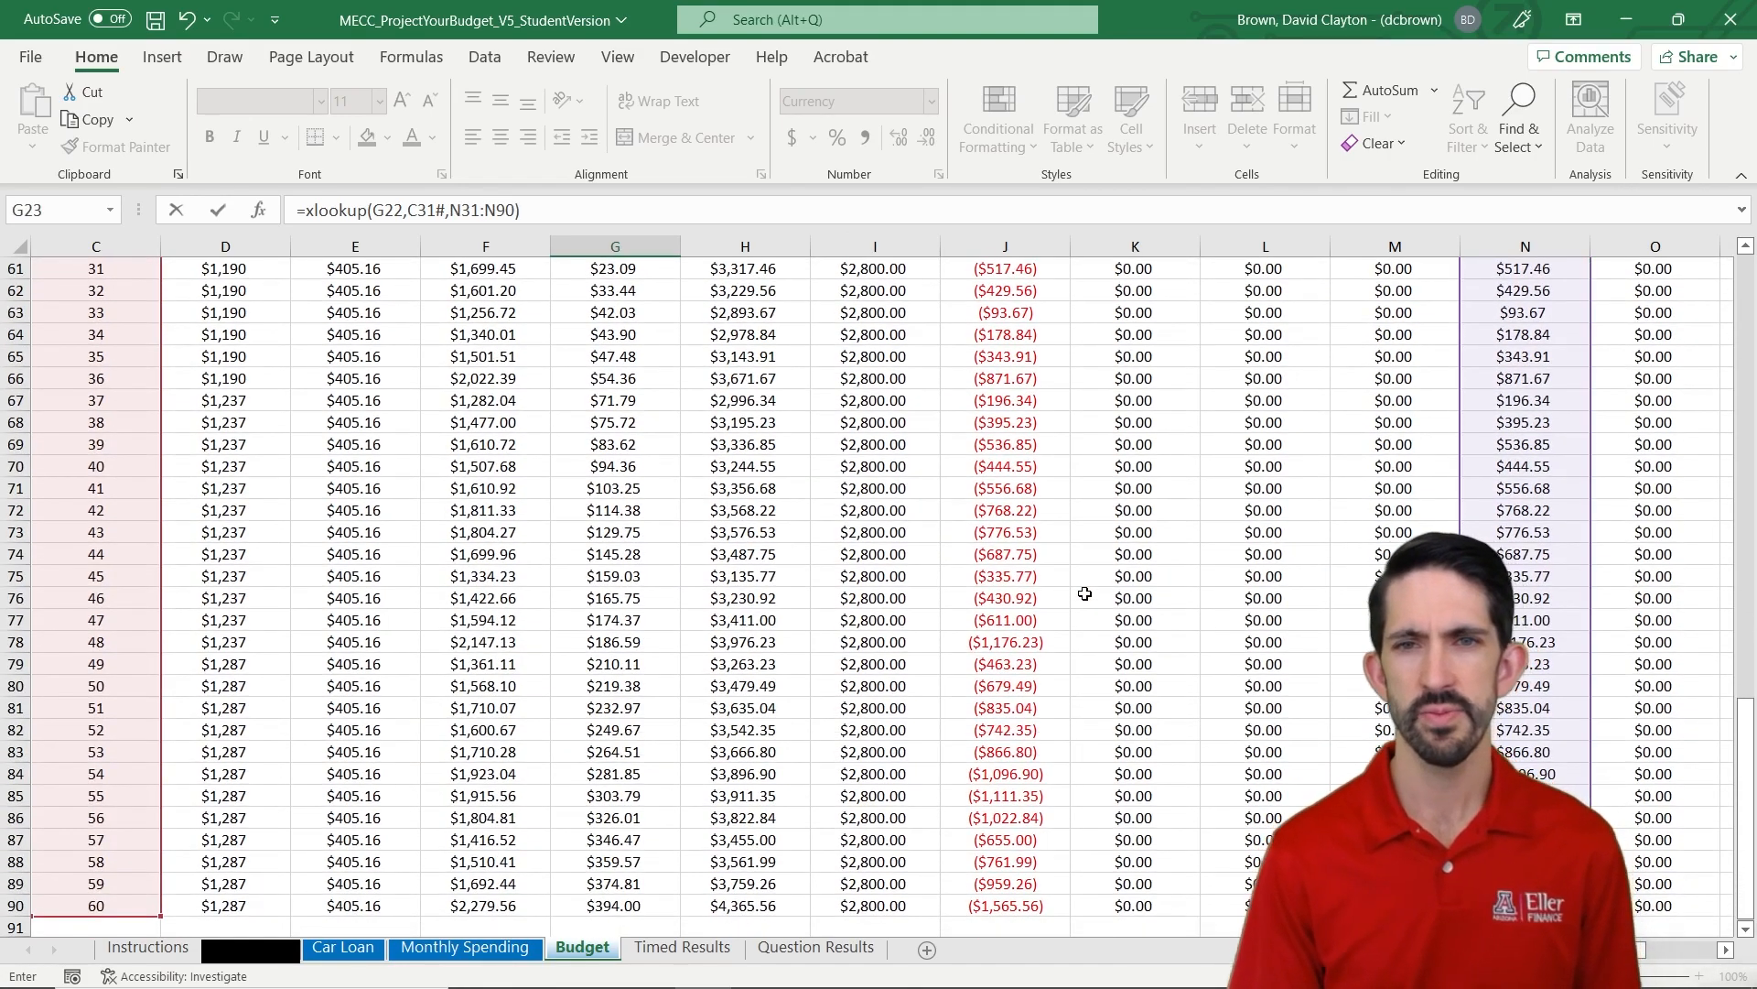
key("ctrl+Return")
- Reverse the sign of the question 23 answer in G23 by changing the formula to =-XLOOKUP(G22,C31#,N31:N90)
scroll(1084, 593, "up", 1)
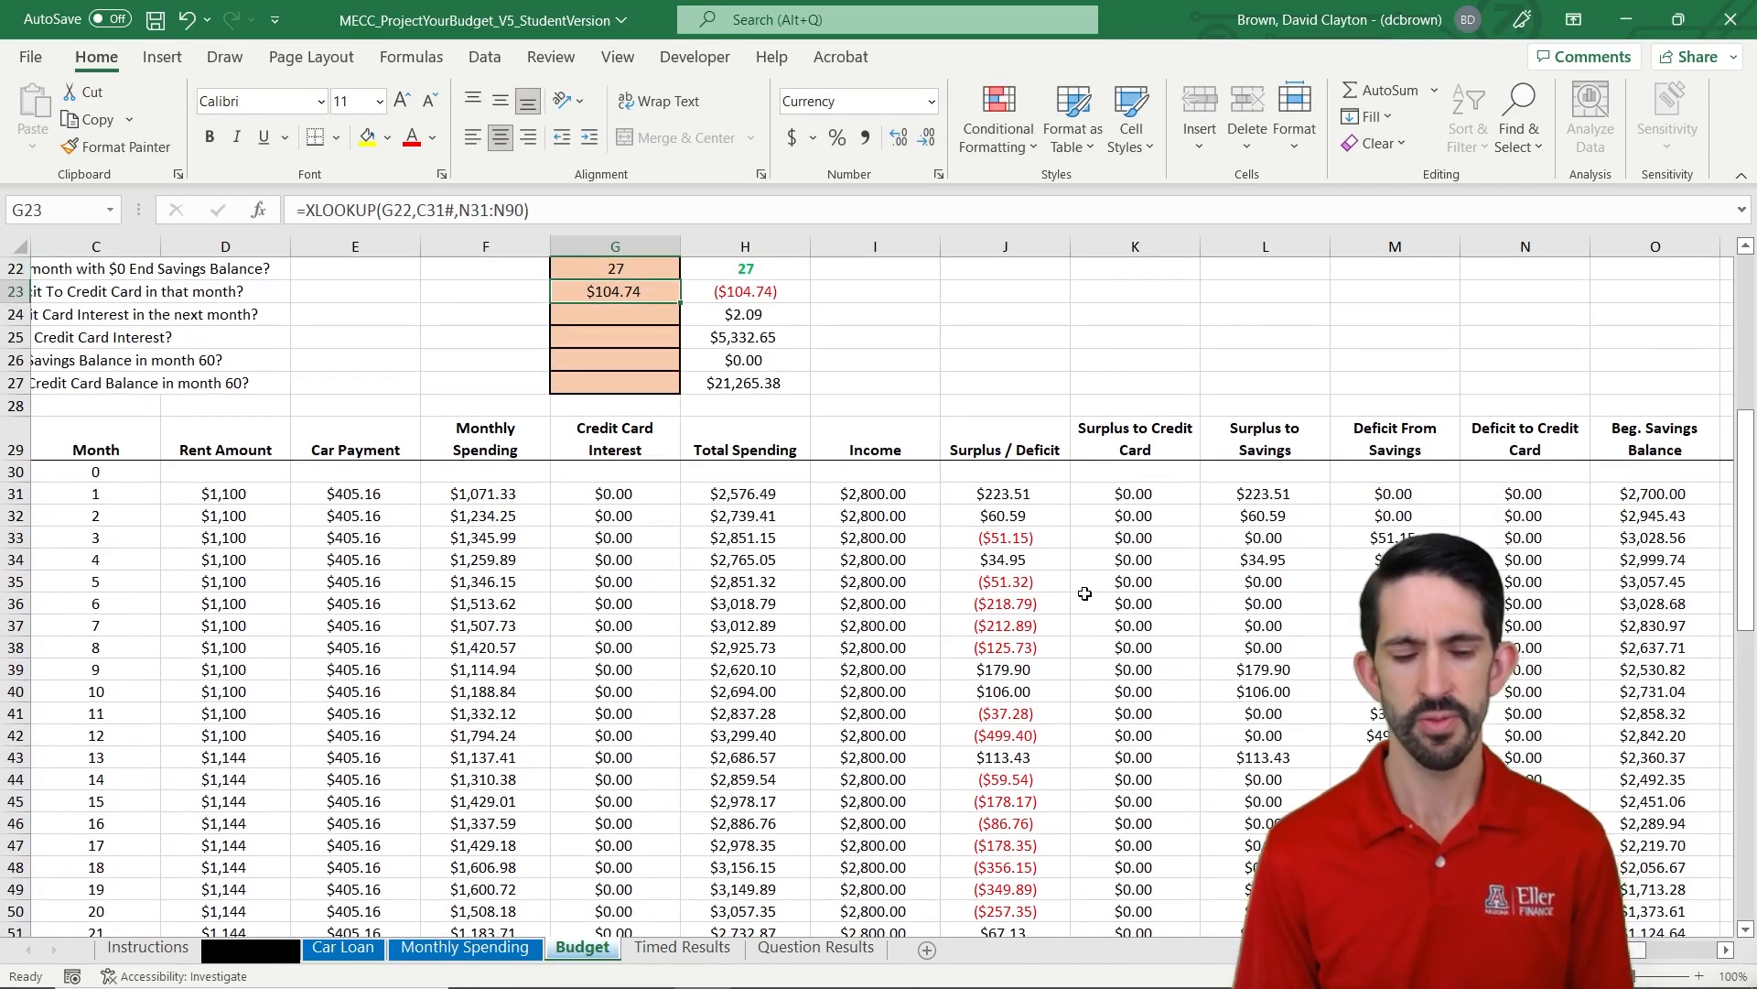
key("F2")
key("Home")
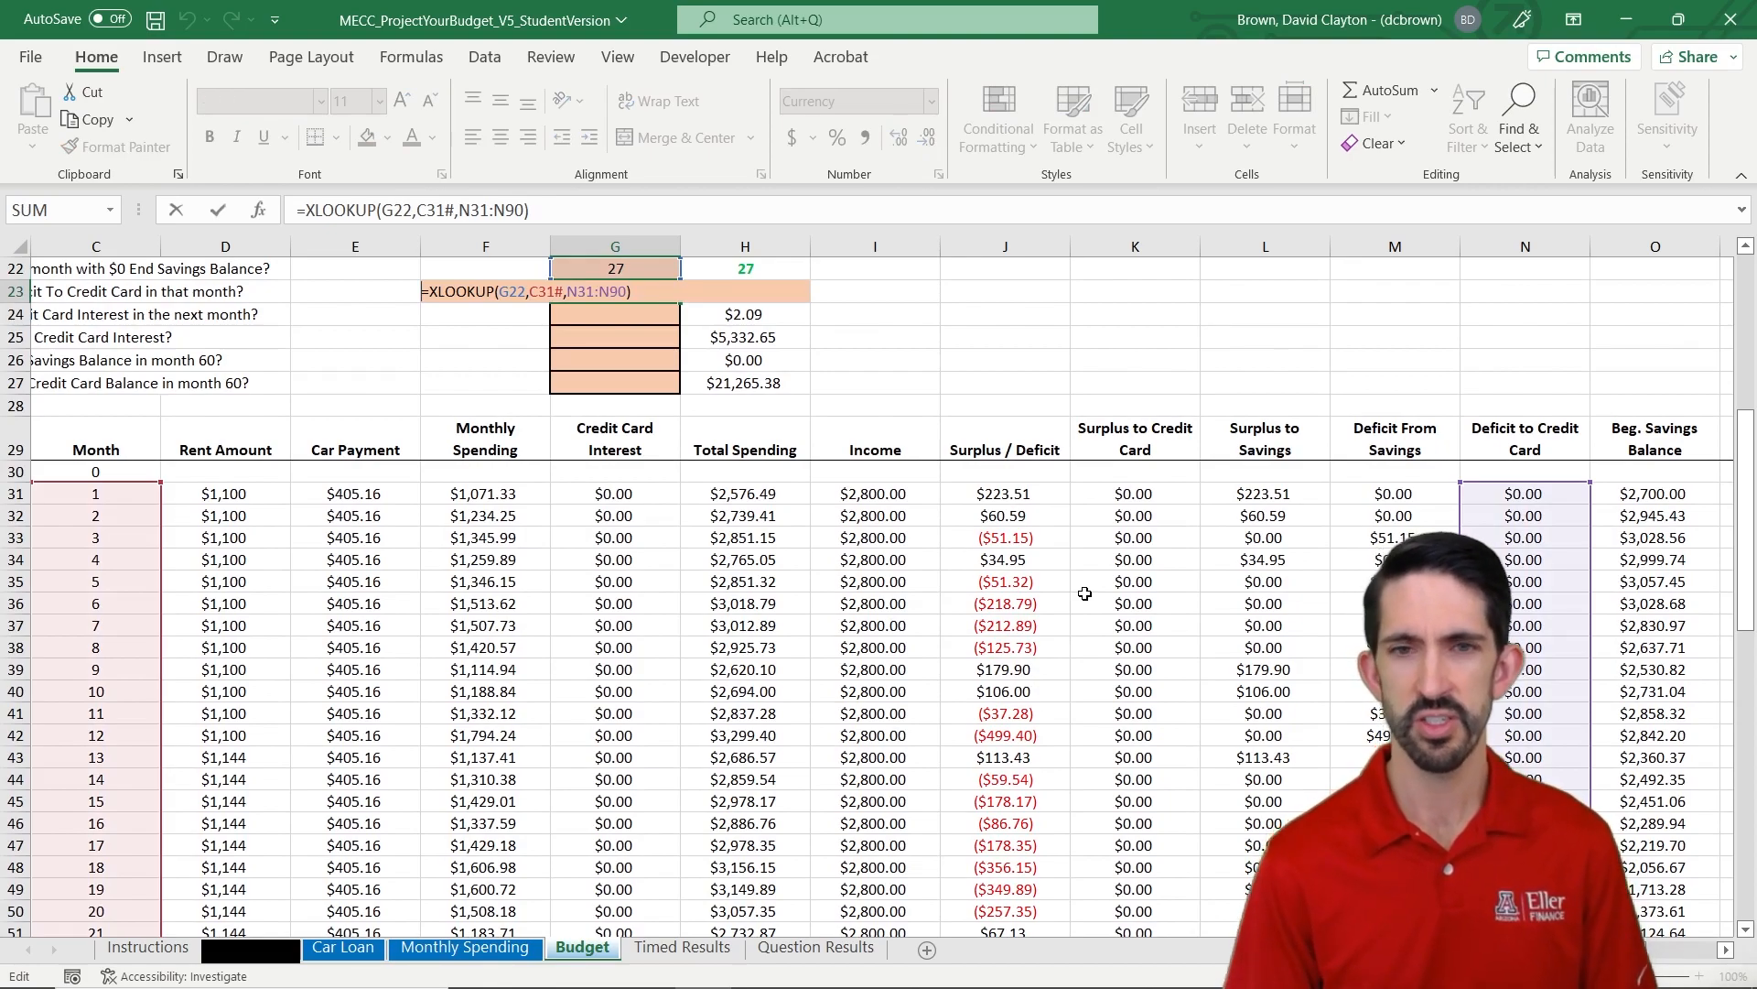
type("-")
key("ctrl+Return")
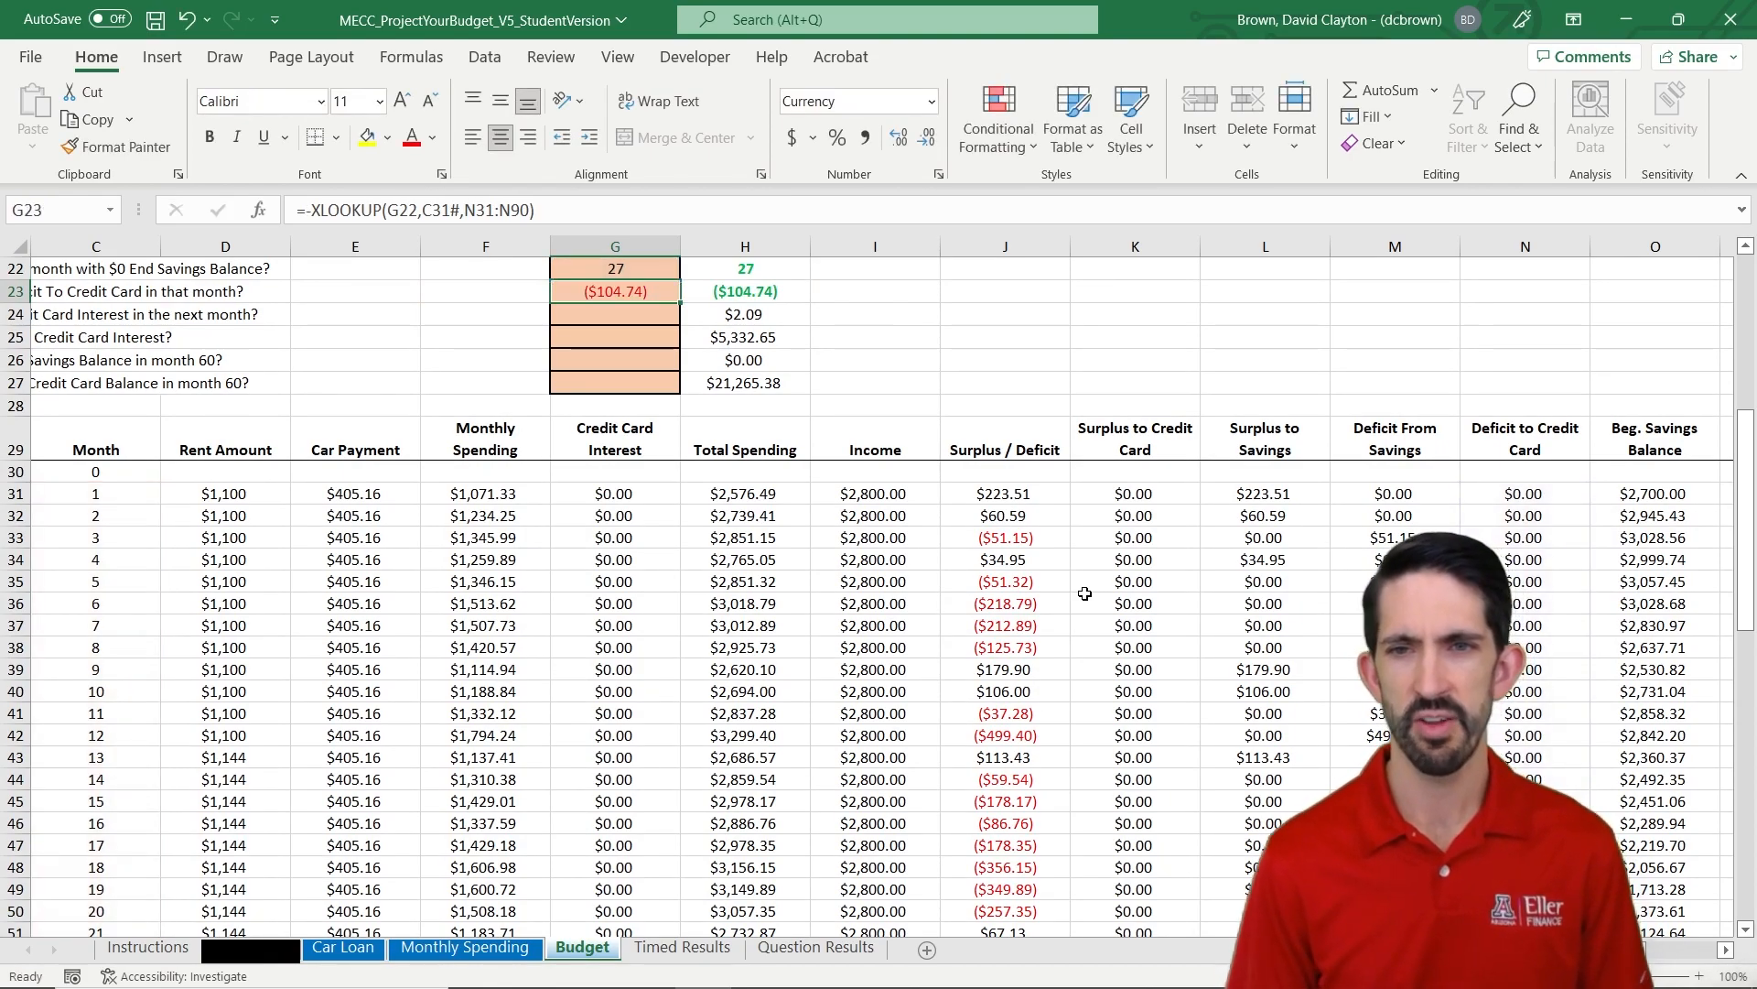
- Answer question 24 in G24 by looking up the following month's Credit Card Interest with =XLOOKUP(G22+1,C31#,G31:G90)
key("Down")
key("Left")
key("Left")
key("Left")
key("Left")
key("Left")
key("Left")
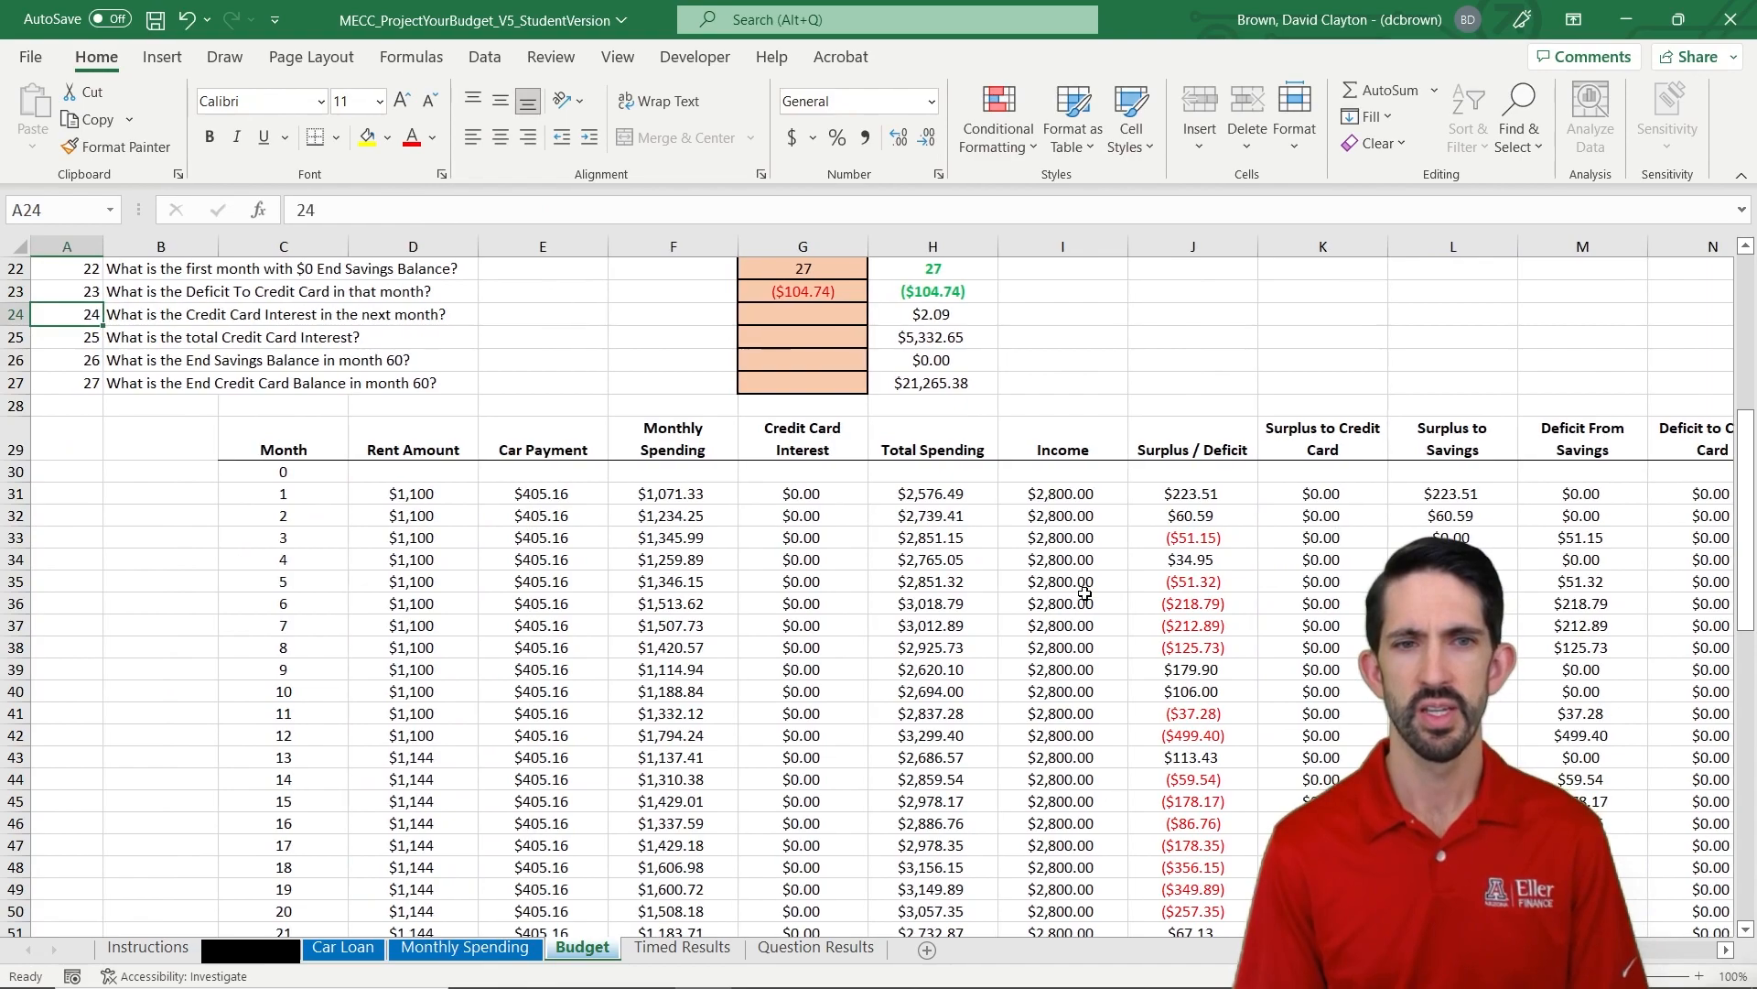
key("Right")
key("Right")
key("Right")
key("Right")
key("Right")
key("Right")
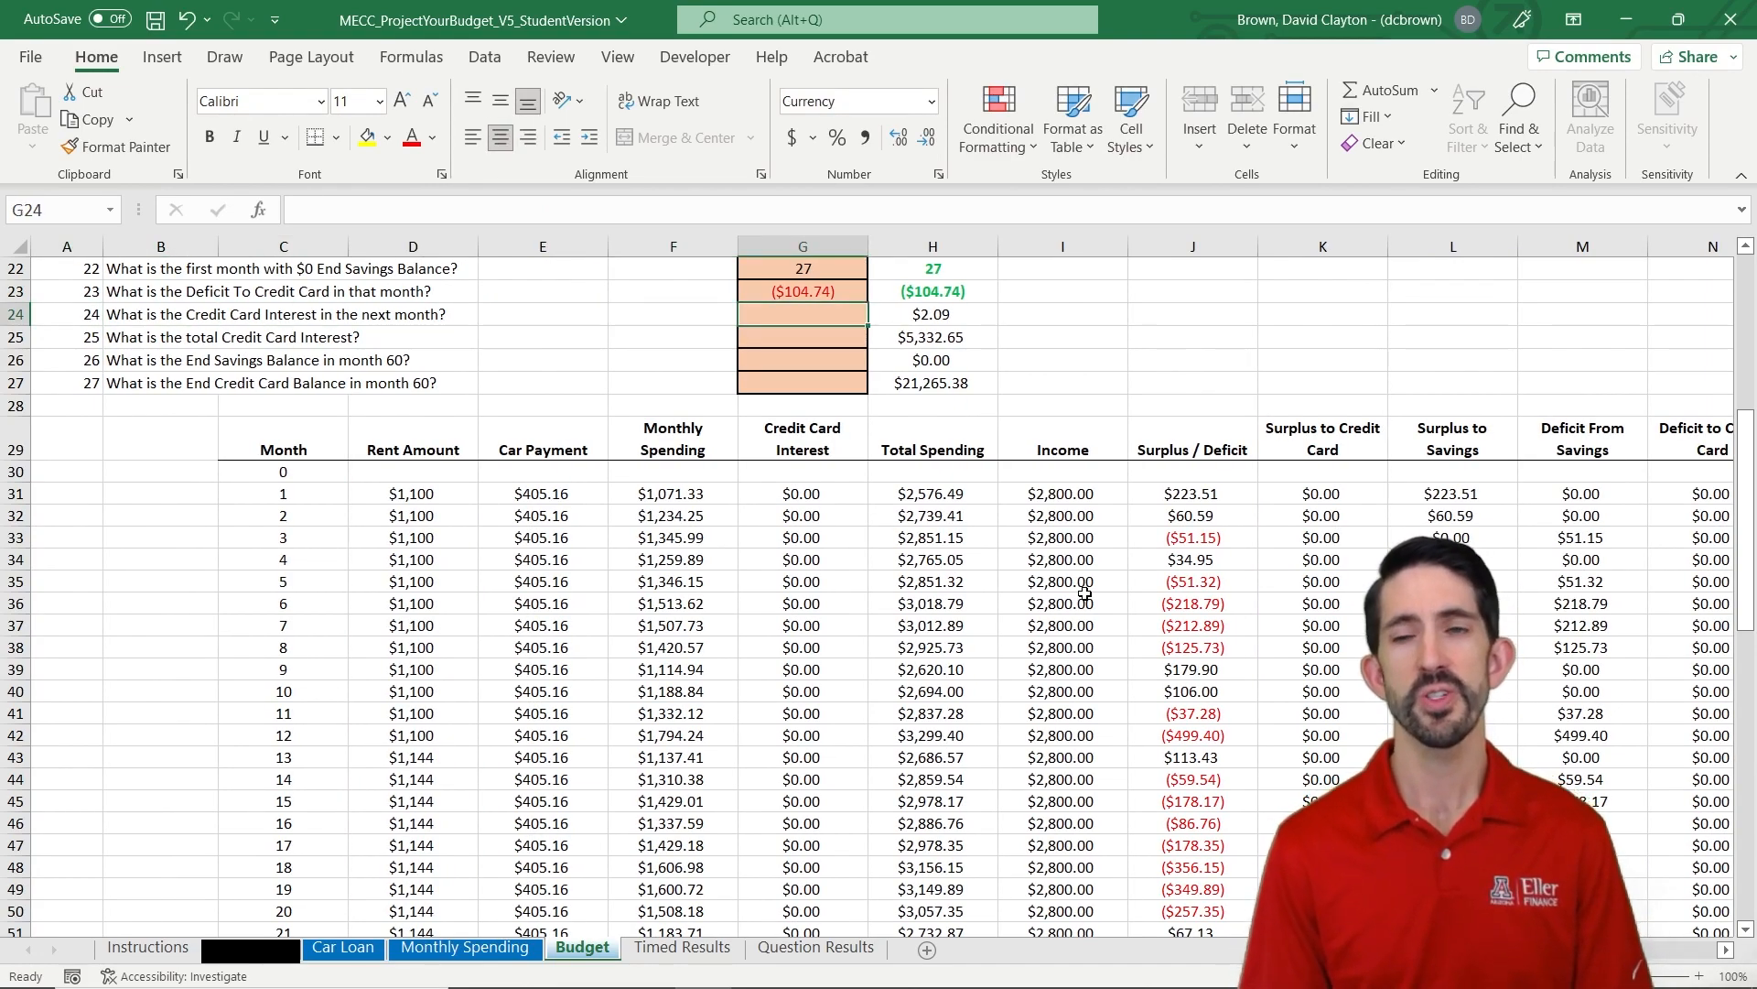
type("=xlookup(")
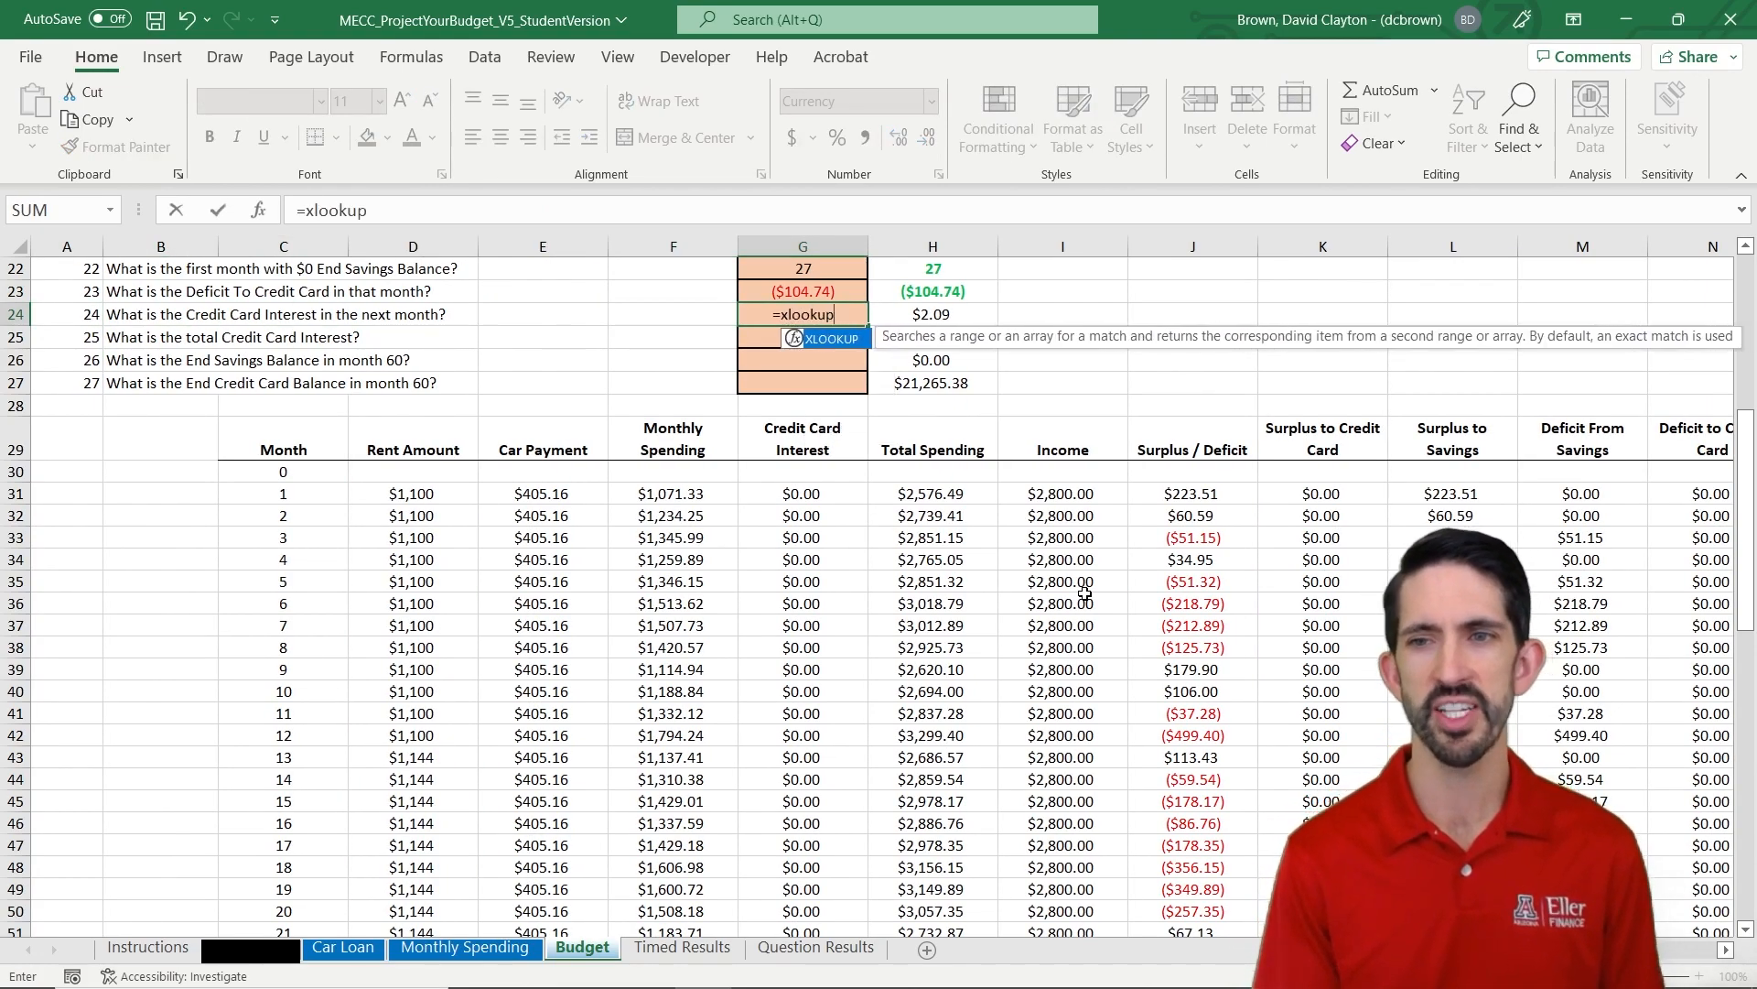
key("Up")
key("Up")
type("+1")
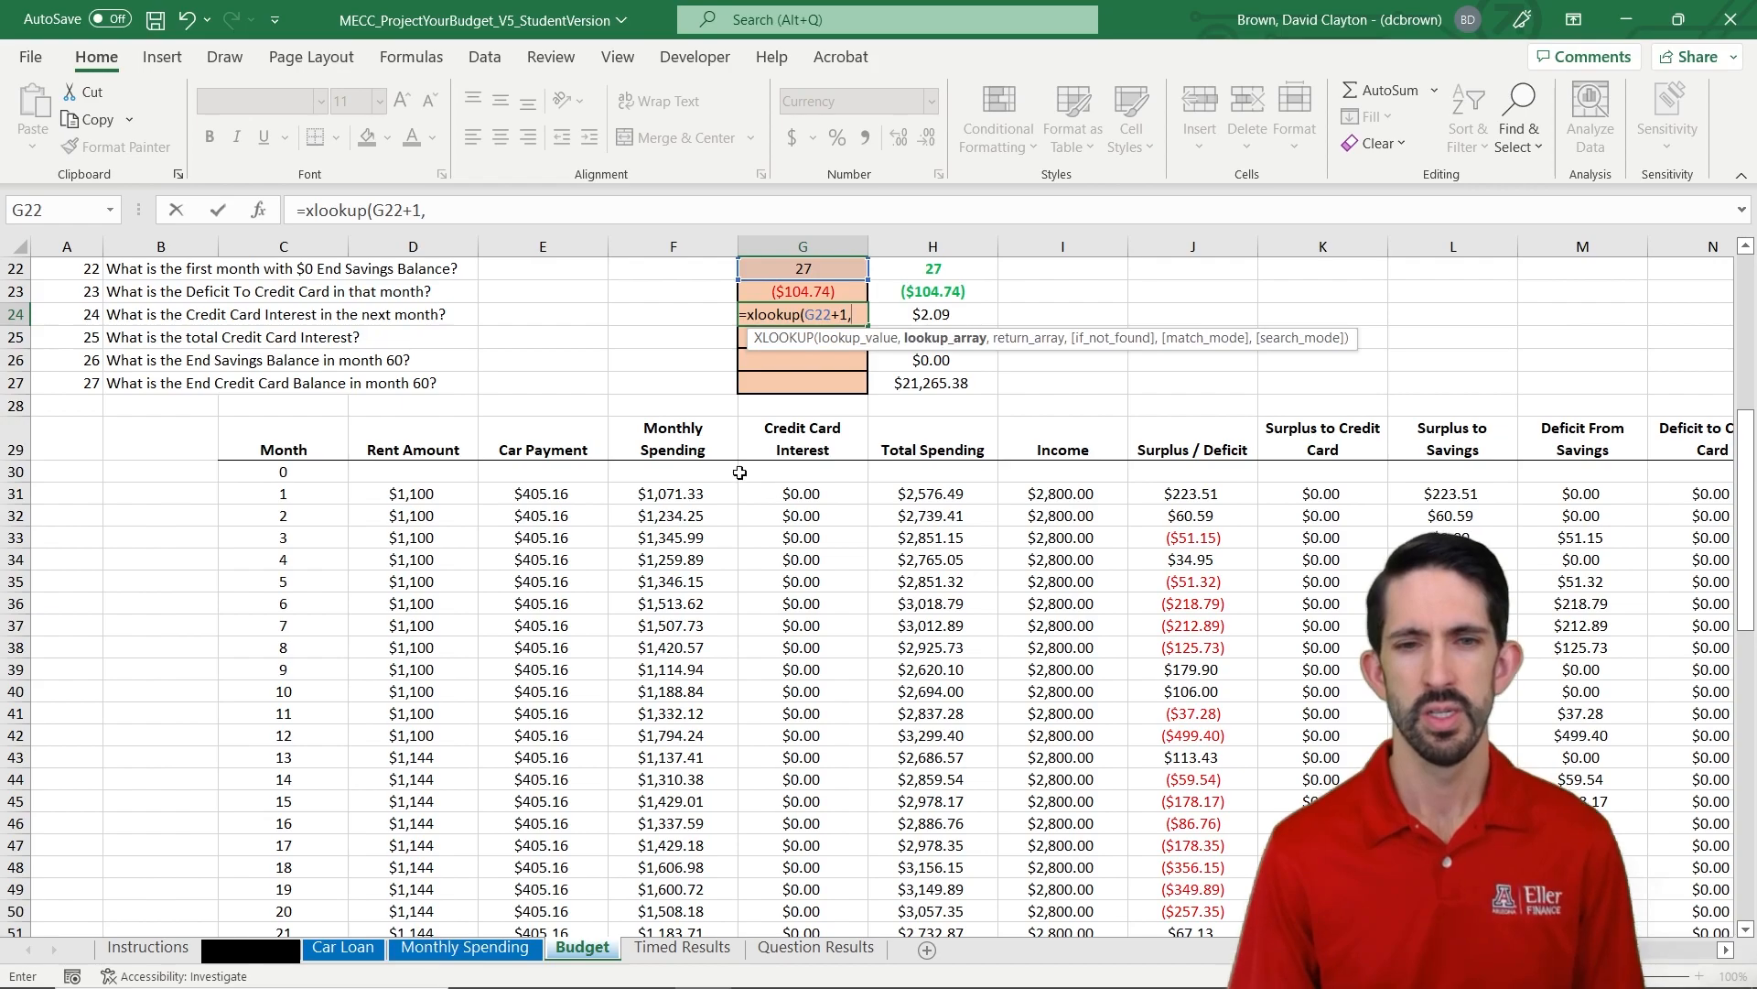
type(",")
left_click(320, 493)
key("ctrl+shift+Down")
type(",")
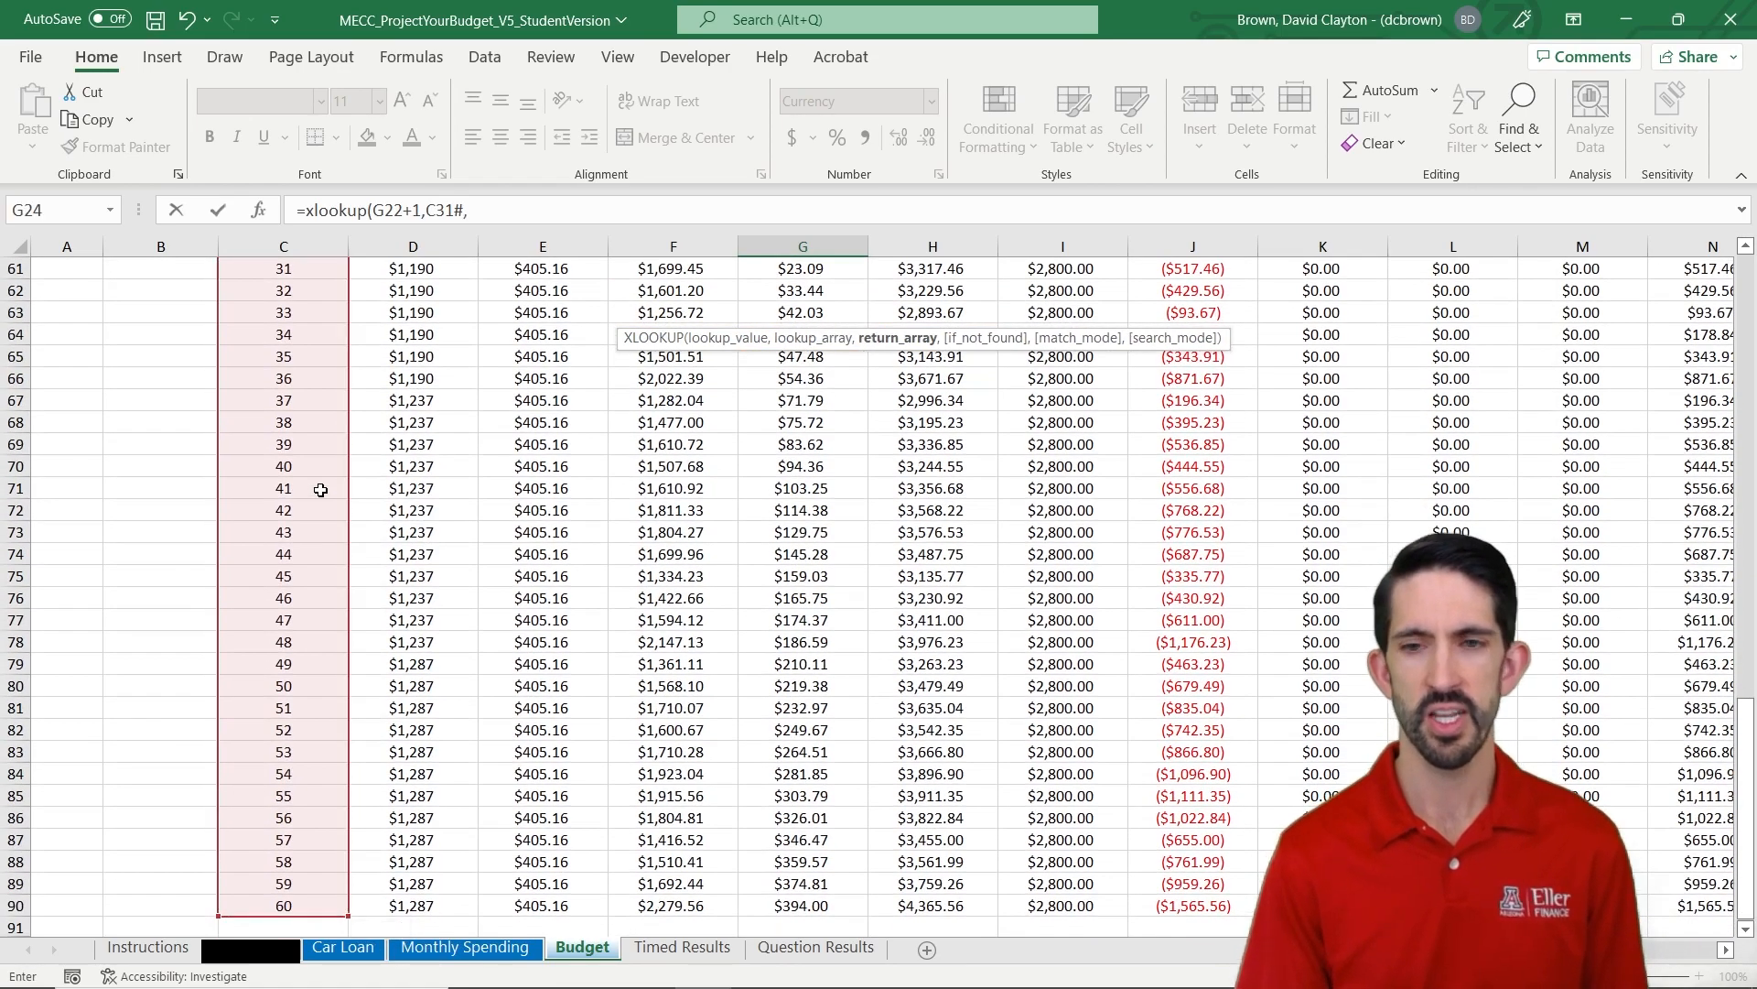
left_click(821, 506)
key("ctrl+Up")
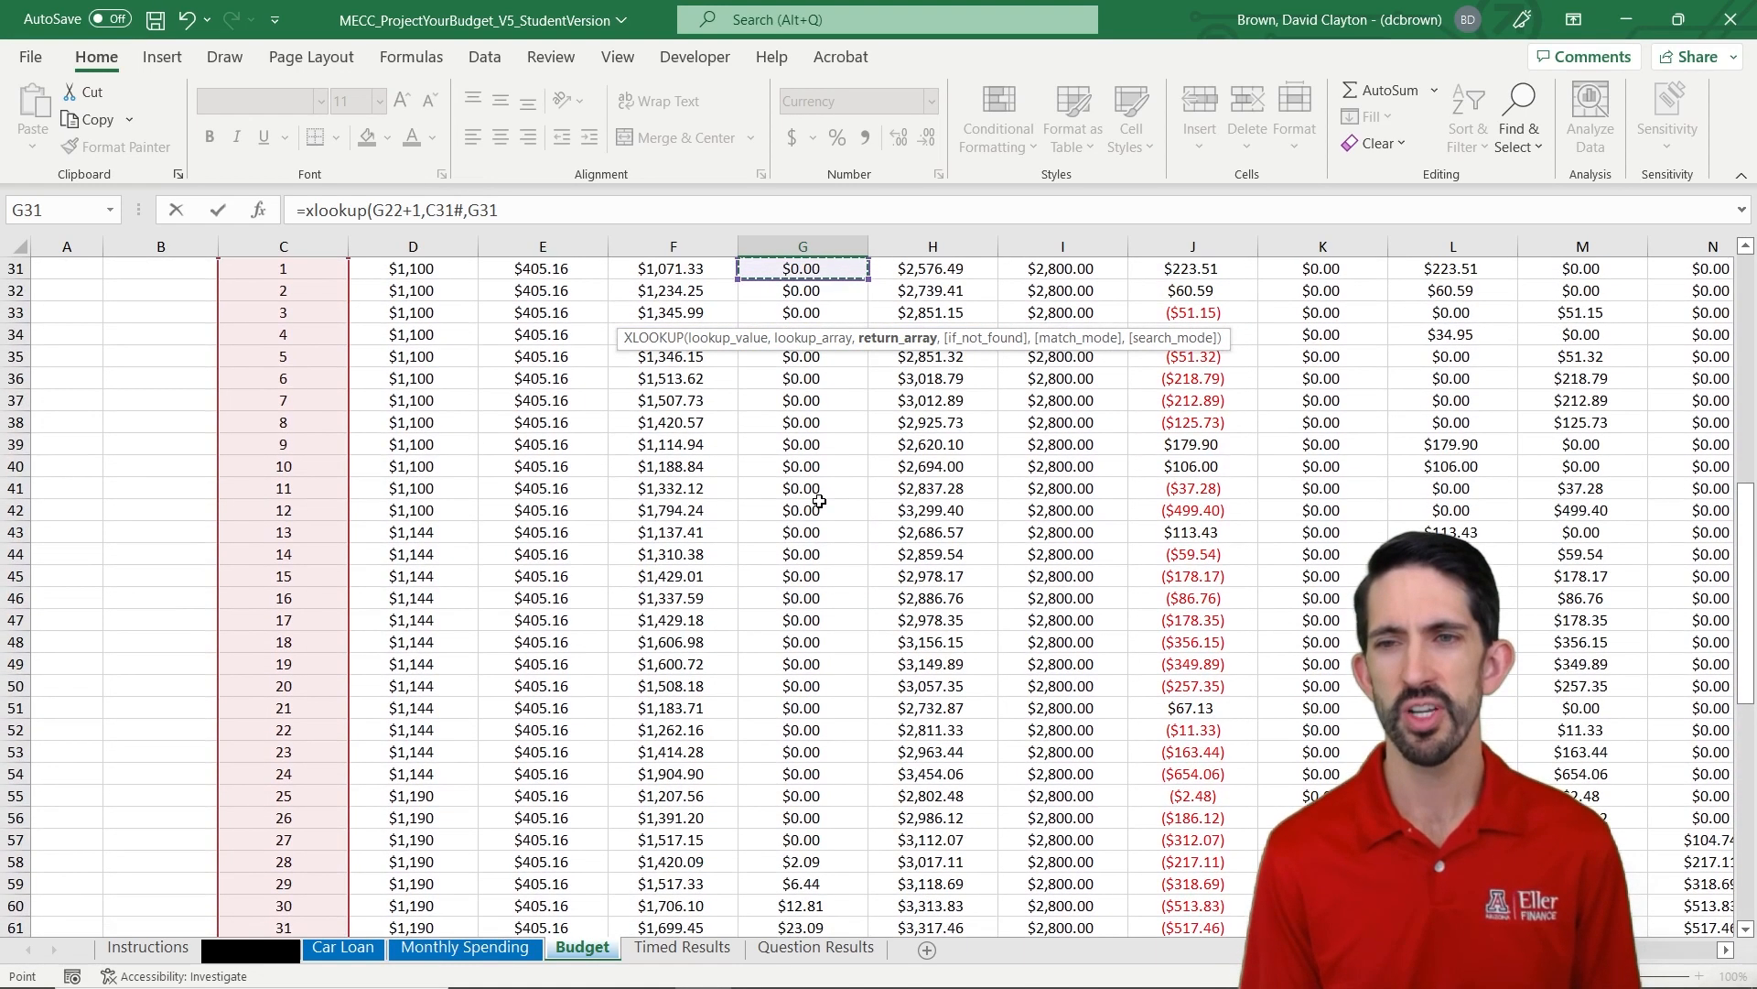
key("ctrl+shift+Down")
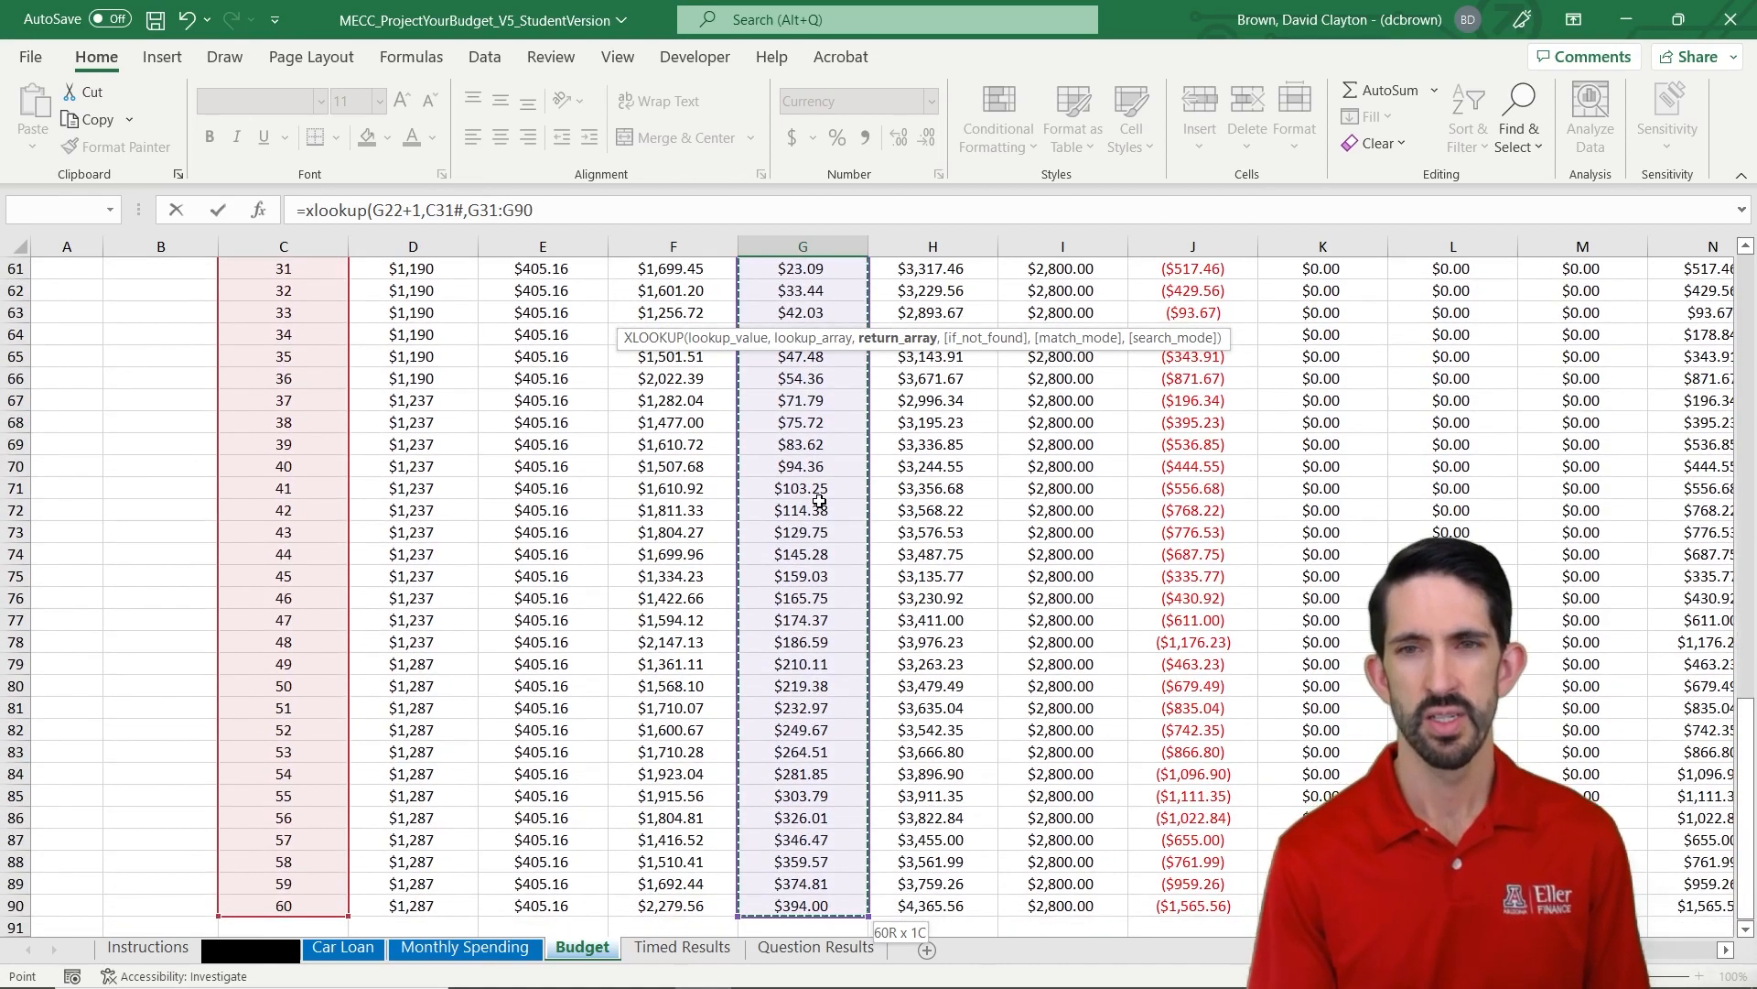
key("Return")
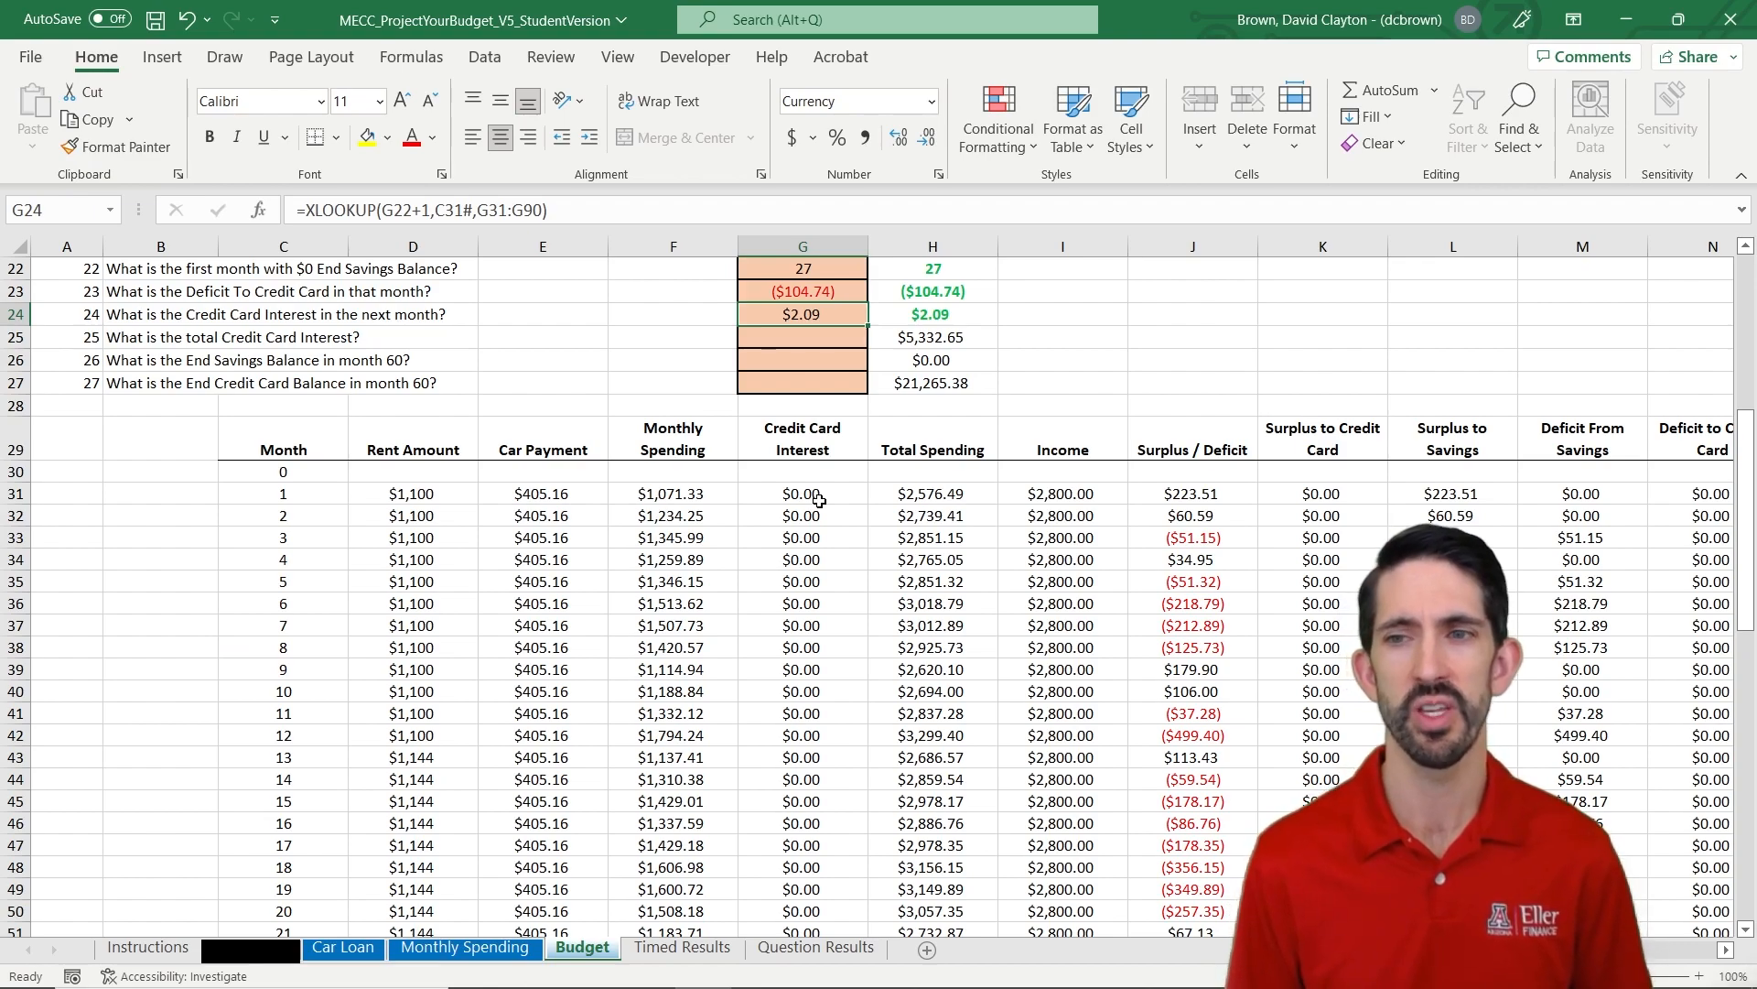
- Answer question 25 in G25 by totalling the Credit Card Interest column with =SUM(G31:G90)
key("Down")
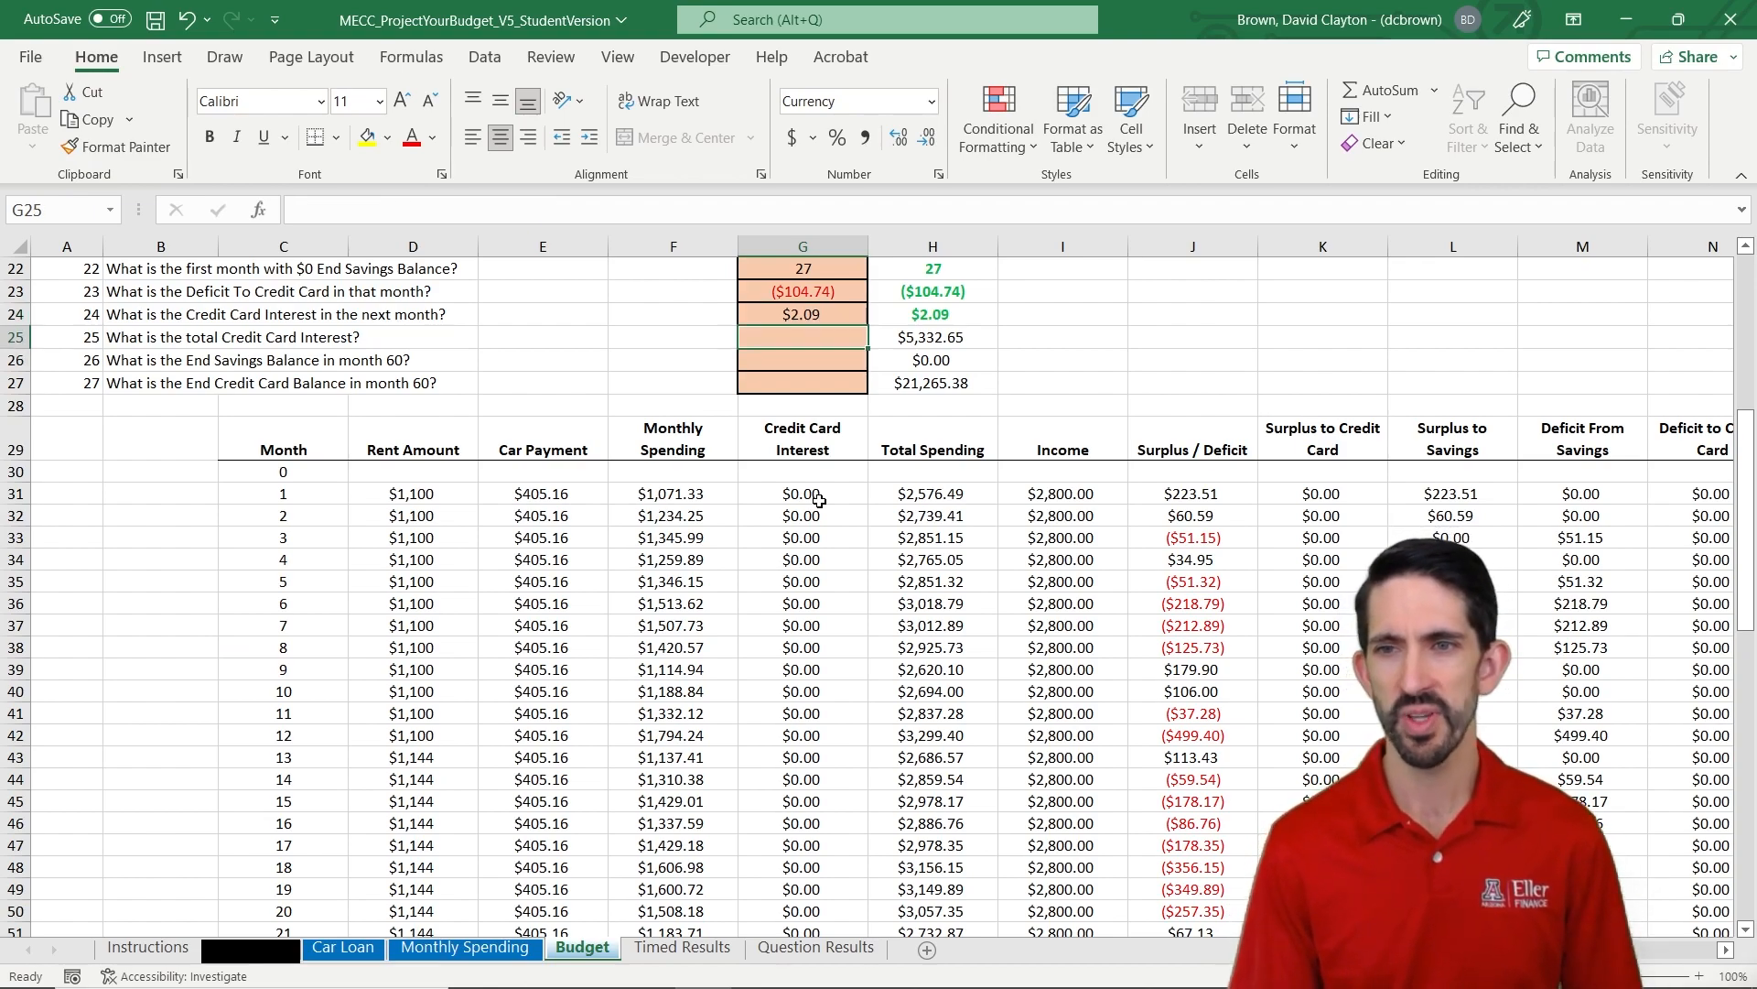
type("=sum(")
left_click(820, 500)
key("ctrl+shift+Down")
key("Return")
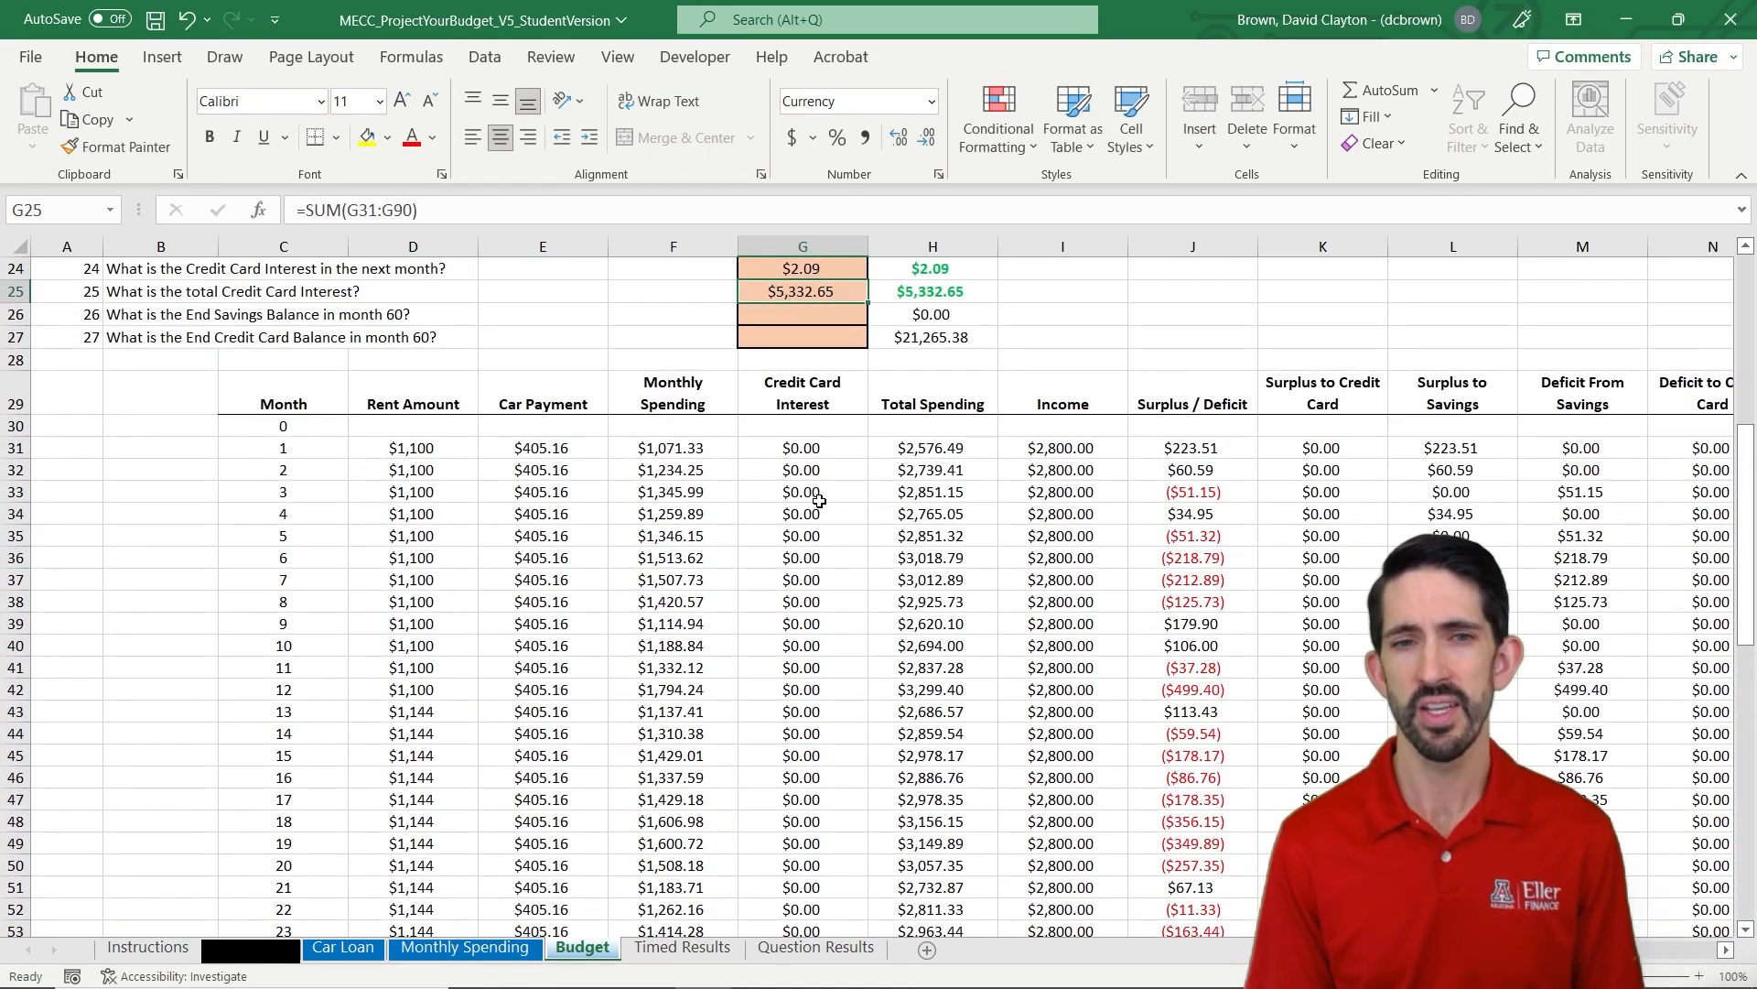
- Answer question 26 in G26 by linking it to the month 60 End Savings Balance with =P90
key("Down")
type("=")
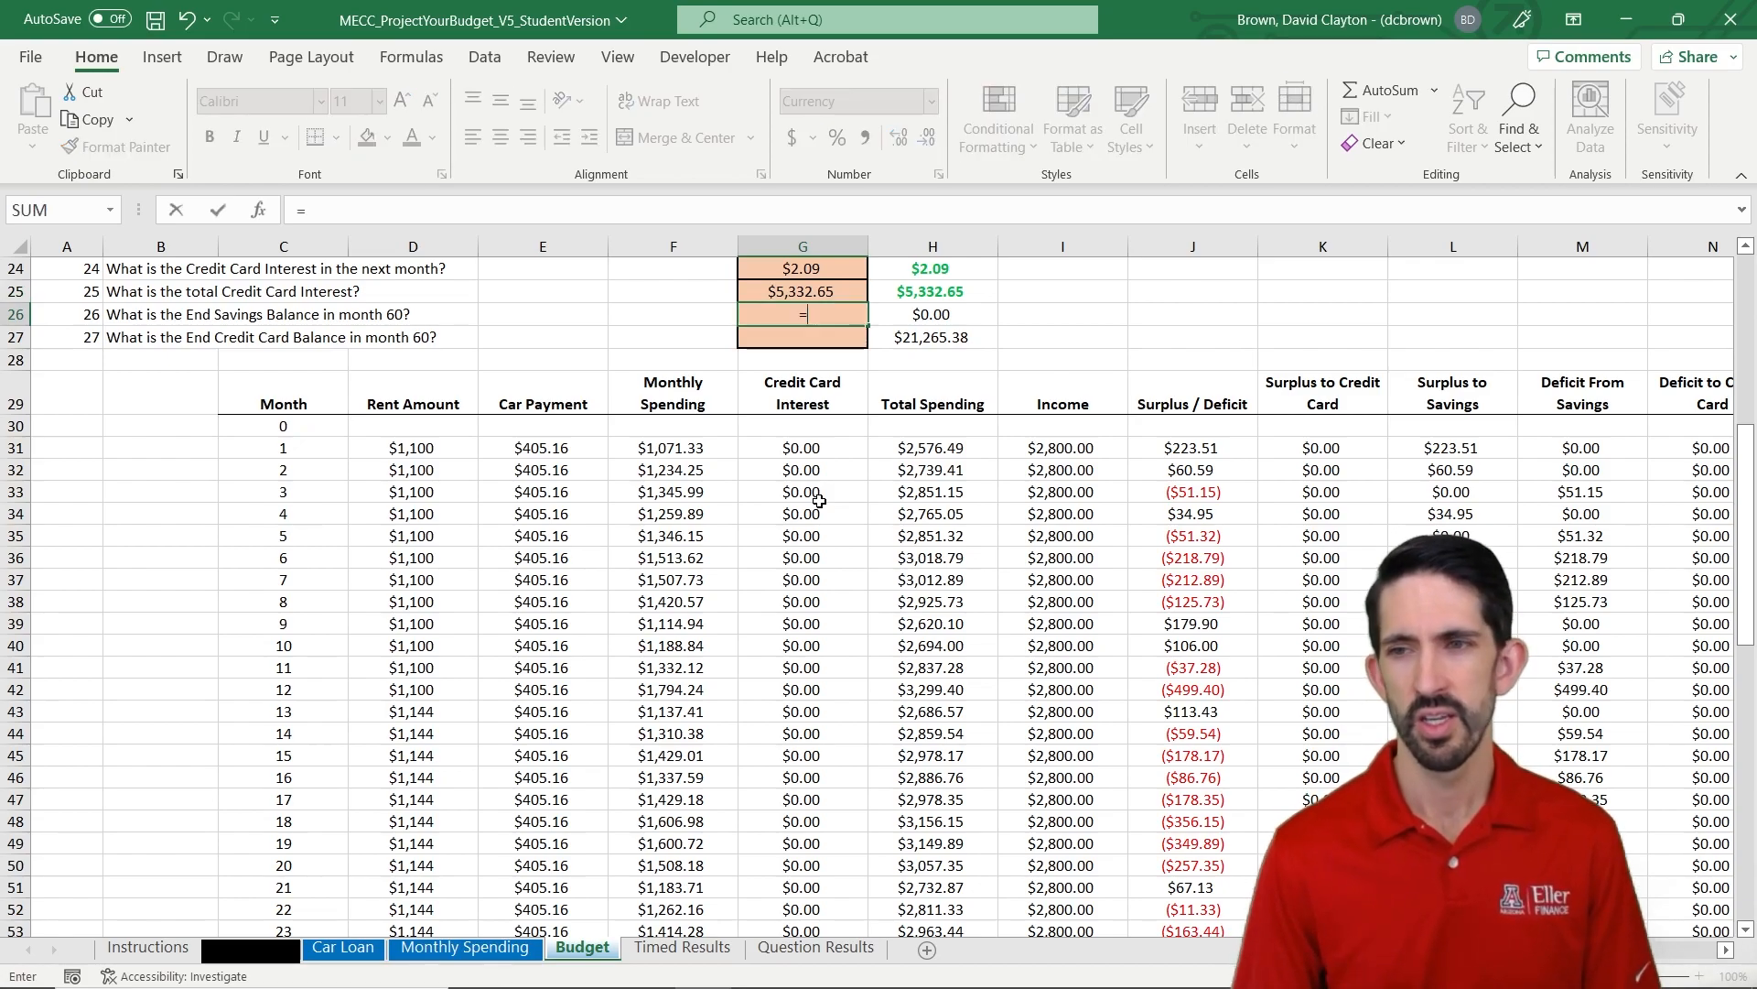
left_click(1144, 533)
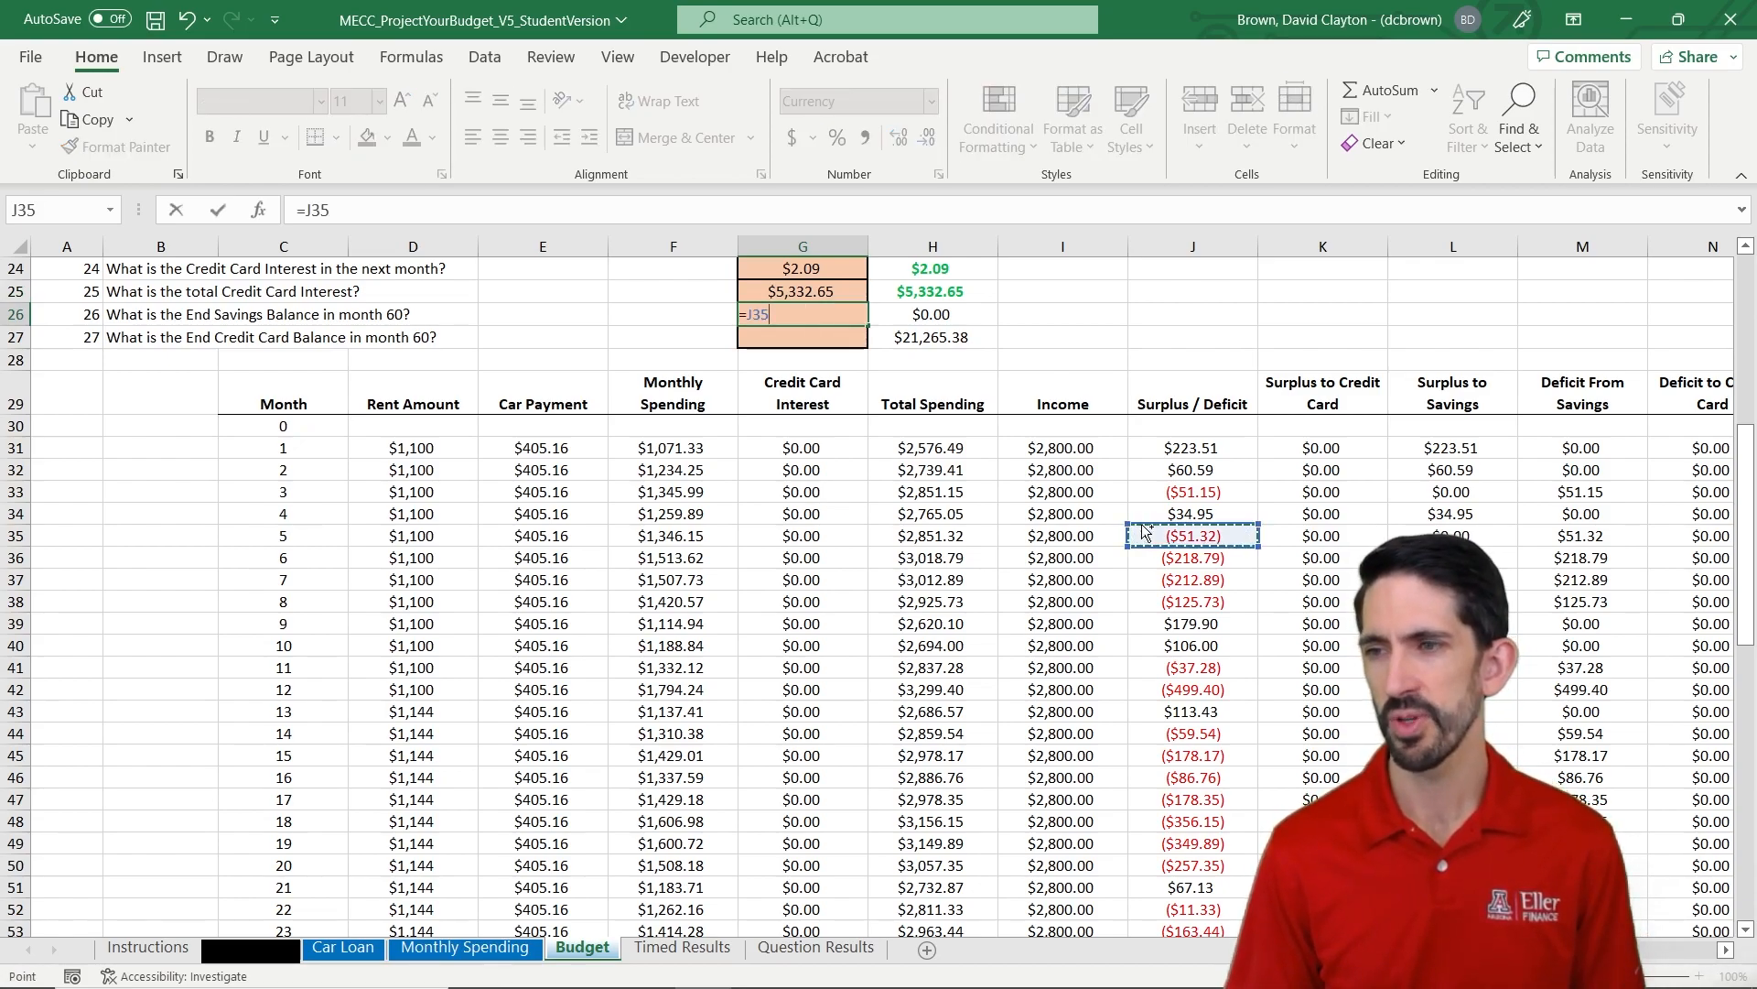
key("ctrl+Right")
key("Left")
key("Left")
key("ctrl+Down")
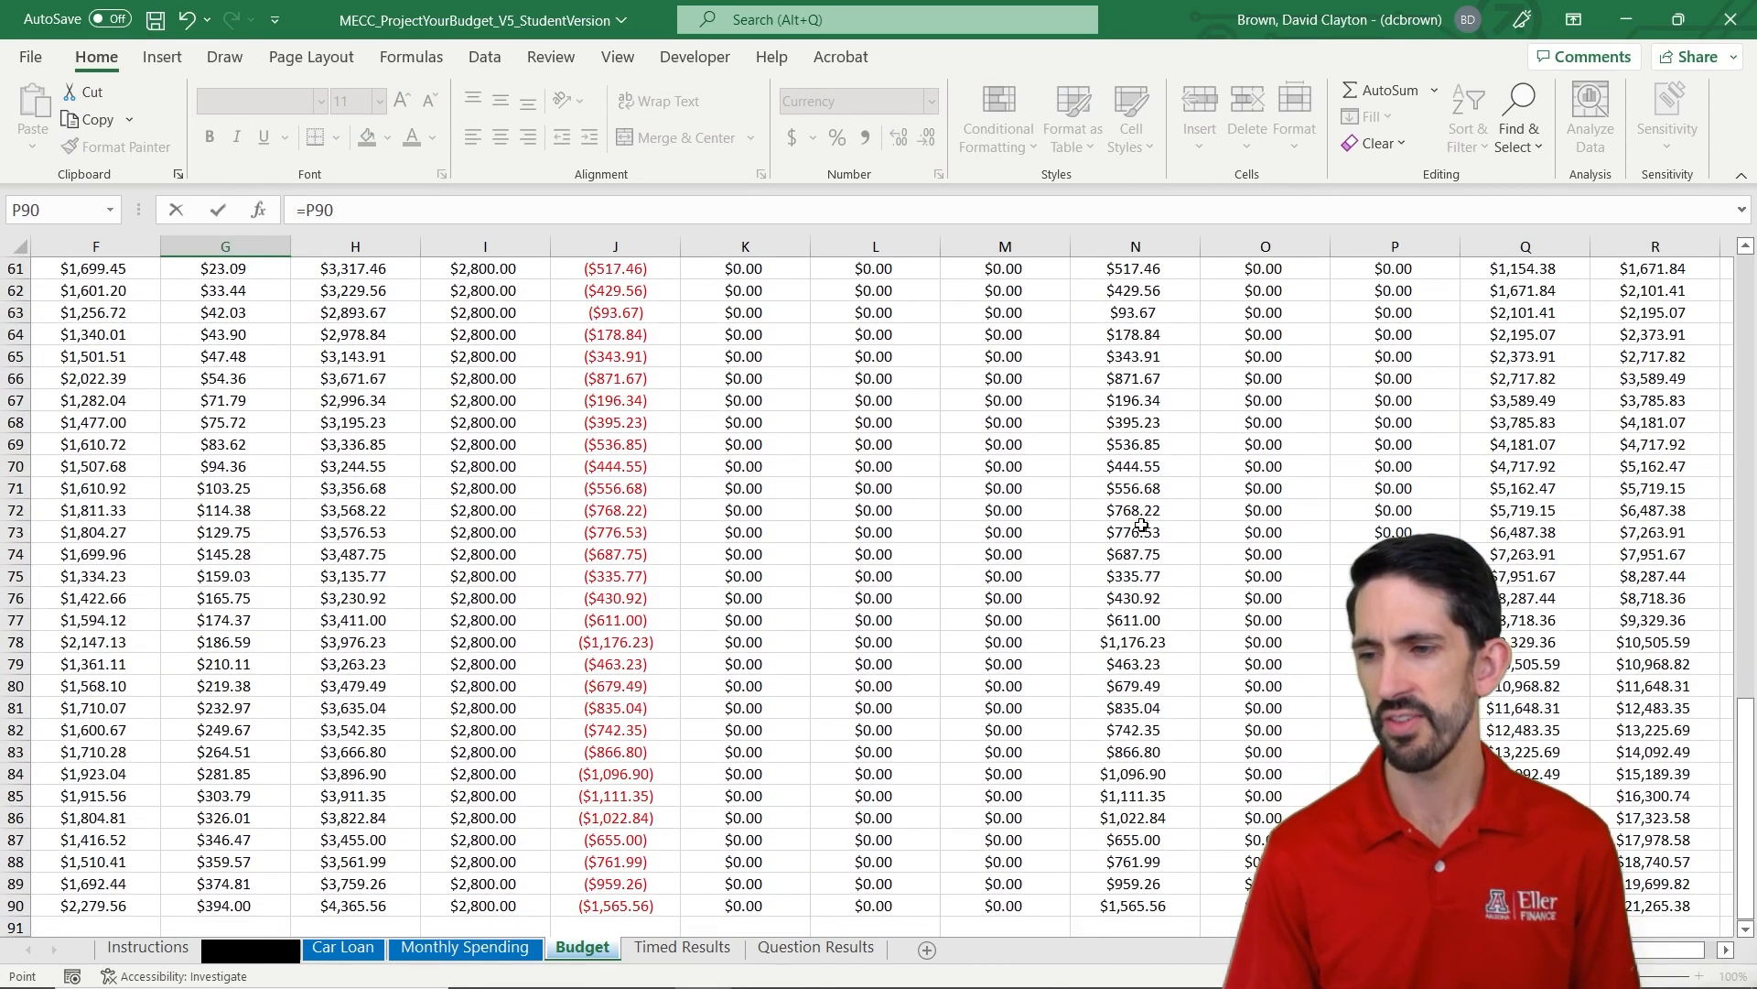
key("Return")
- Answer question 27 in G27 by linking it to the month 60 End Credit Card Balance with =R90, and return to A1
key("Left")
key("Left")
key("Down")
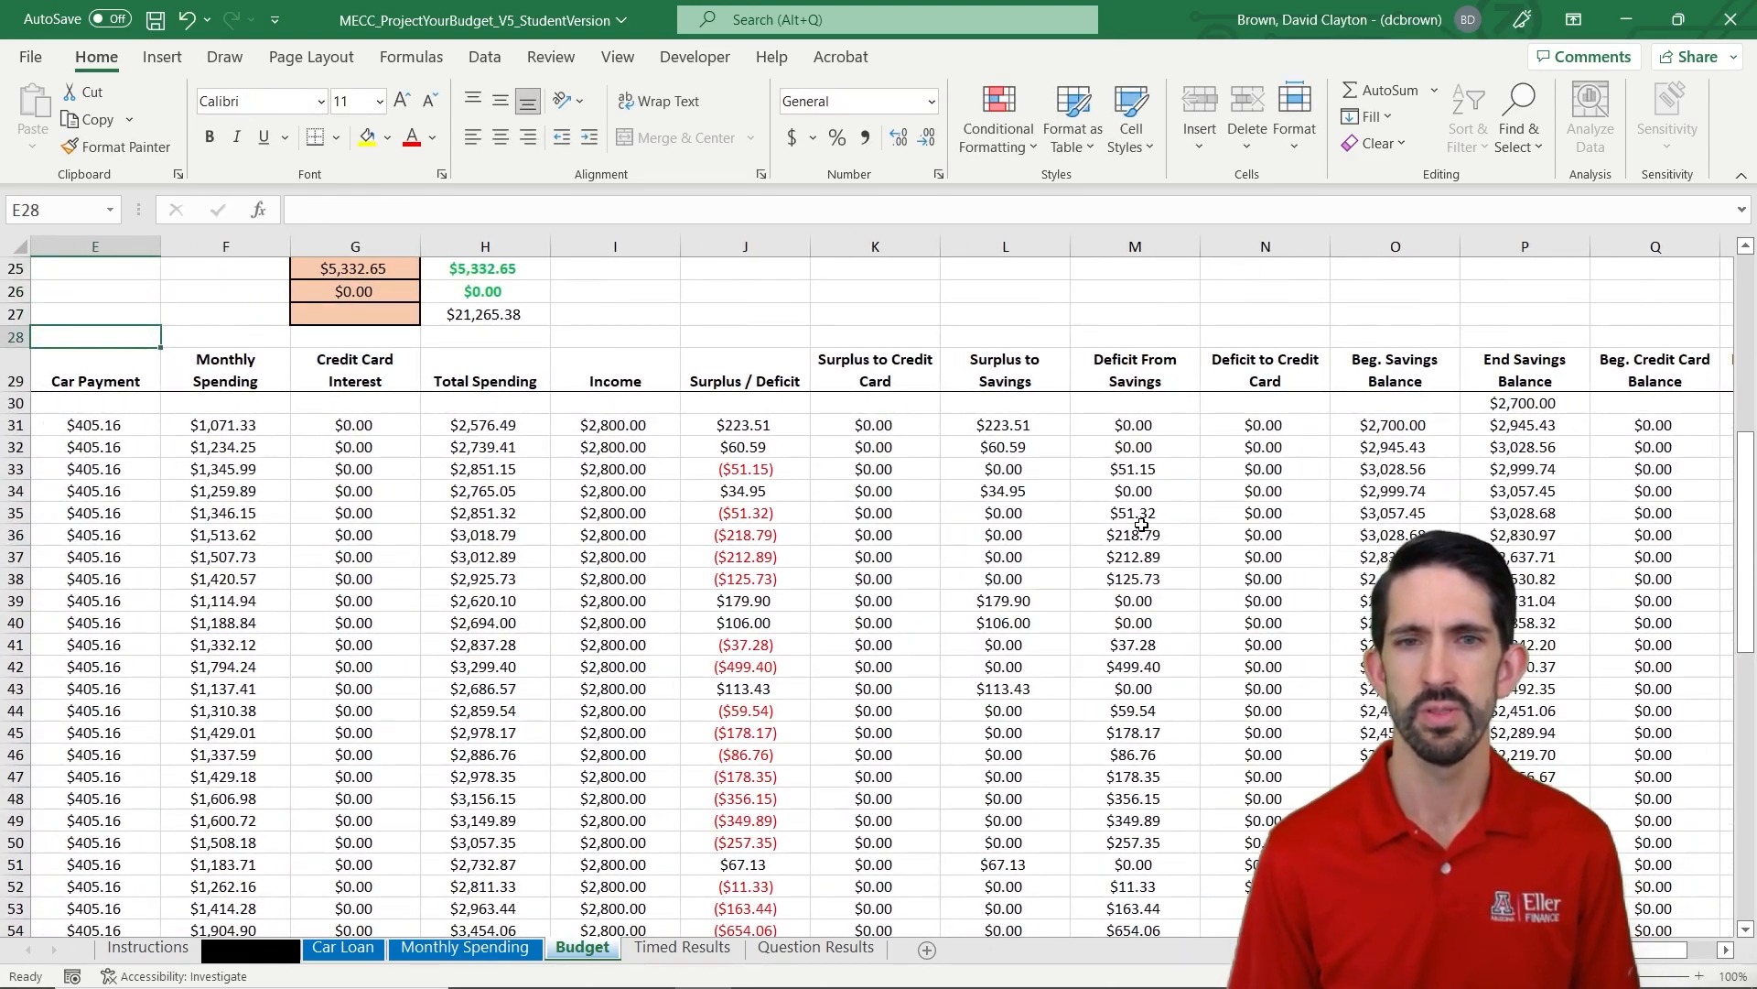
key("Right")
key("Right")
type("=")
left_click(1373, 727)
key("ctrl+Down")
key("ctrl+Right")
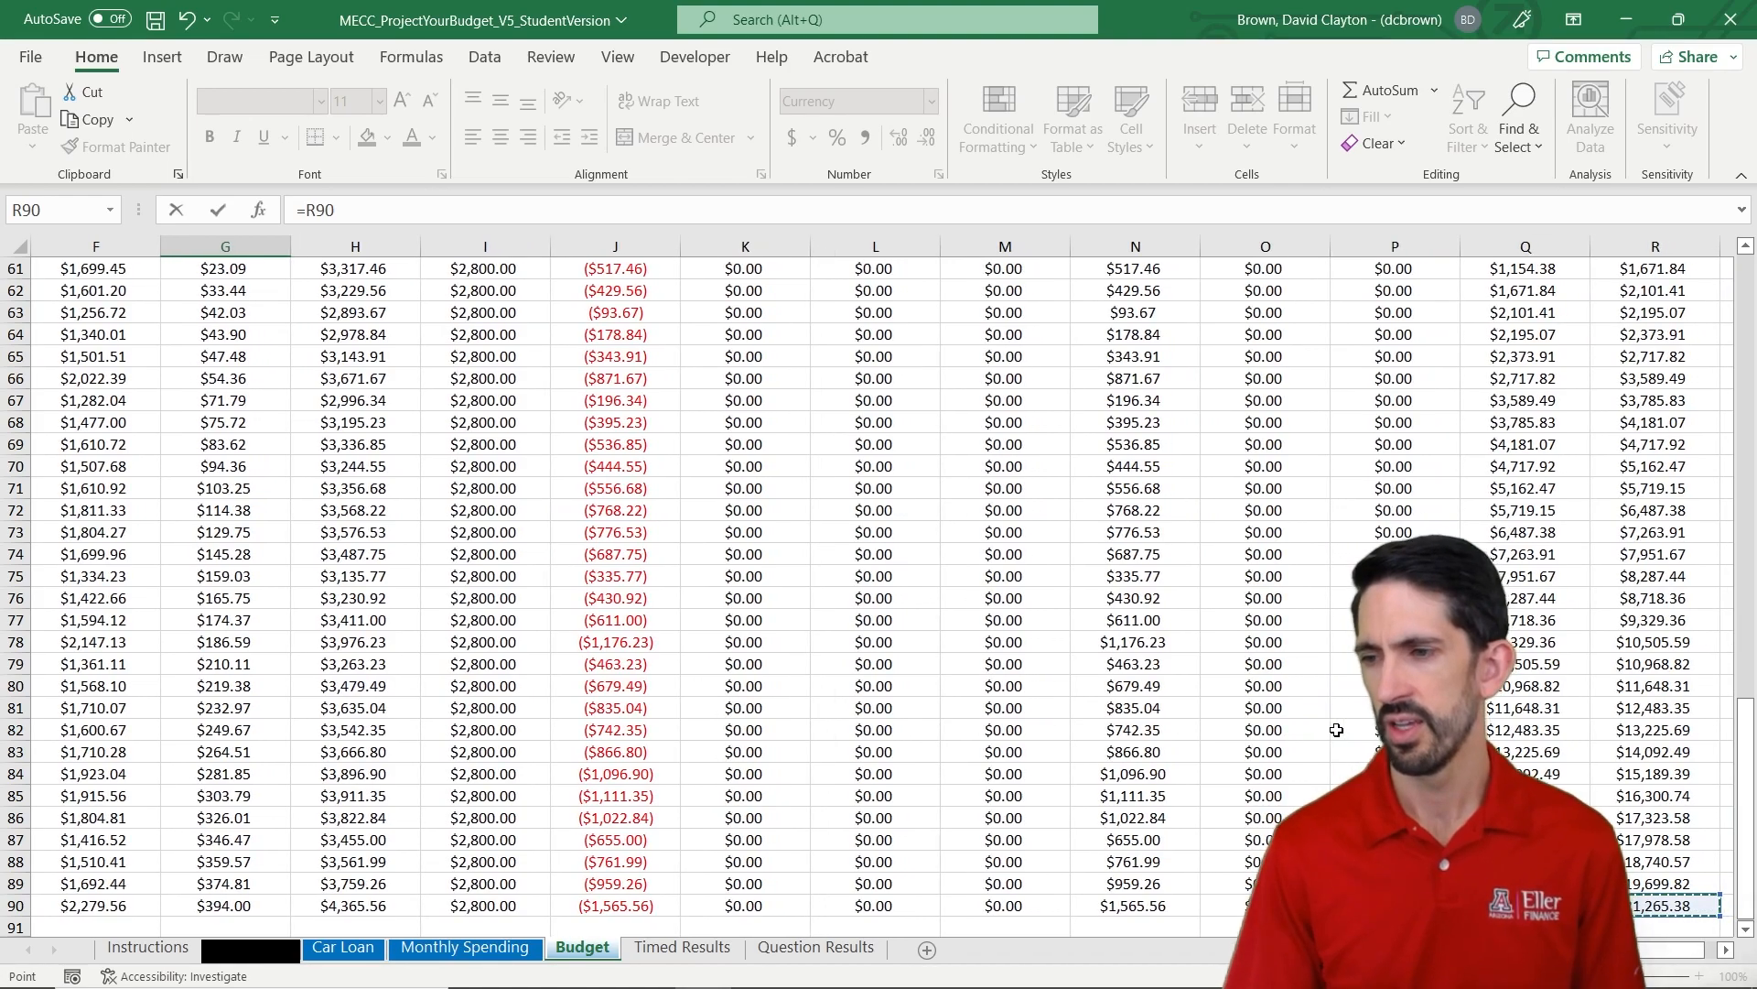
key("Return")
key("Return")
key("ctrl+Home")
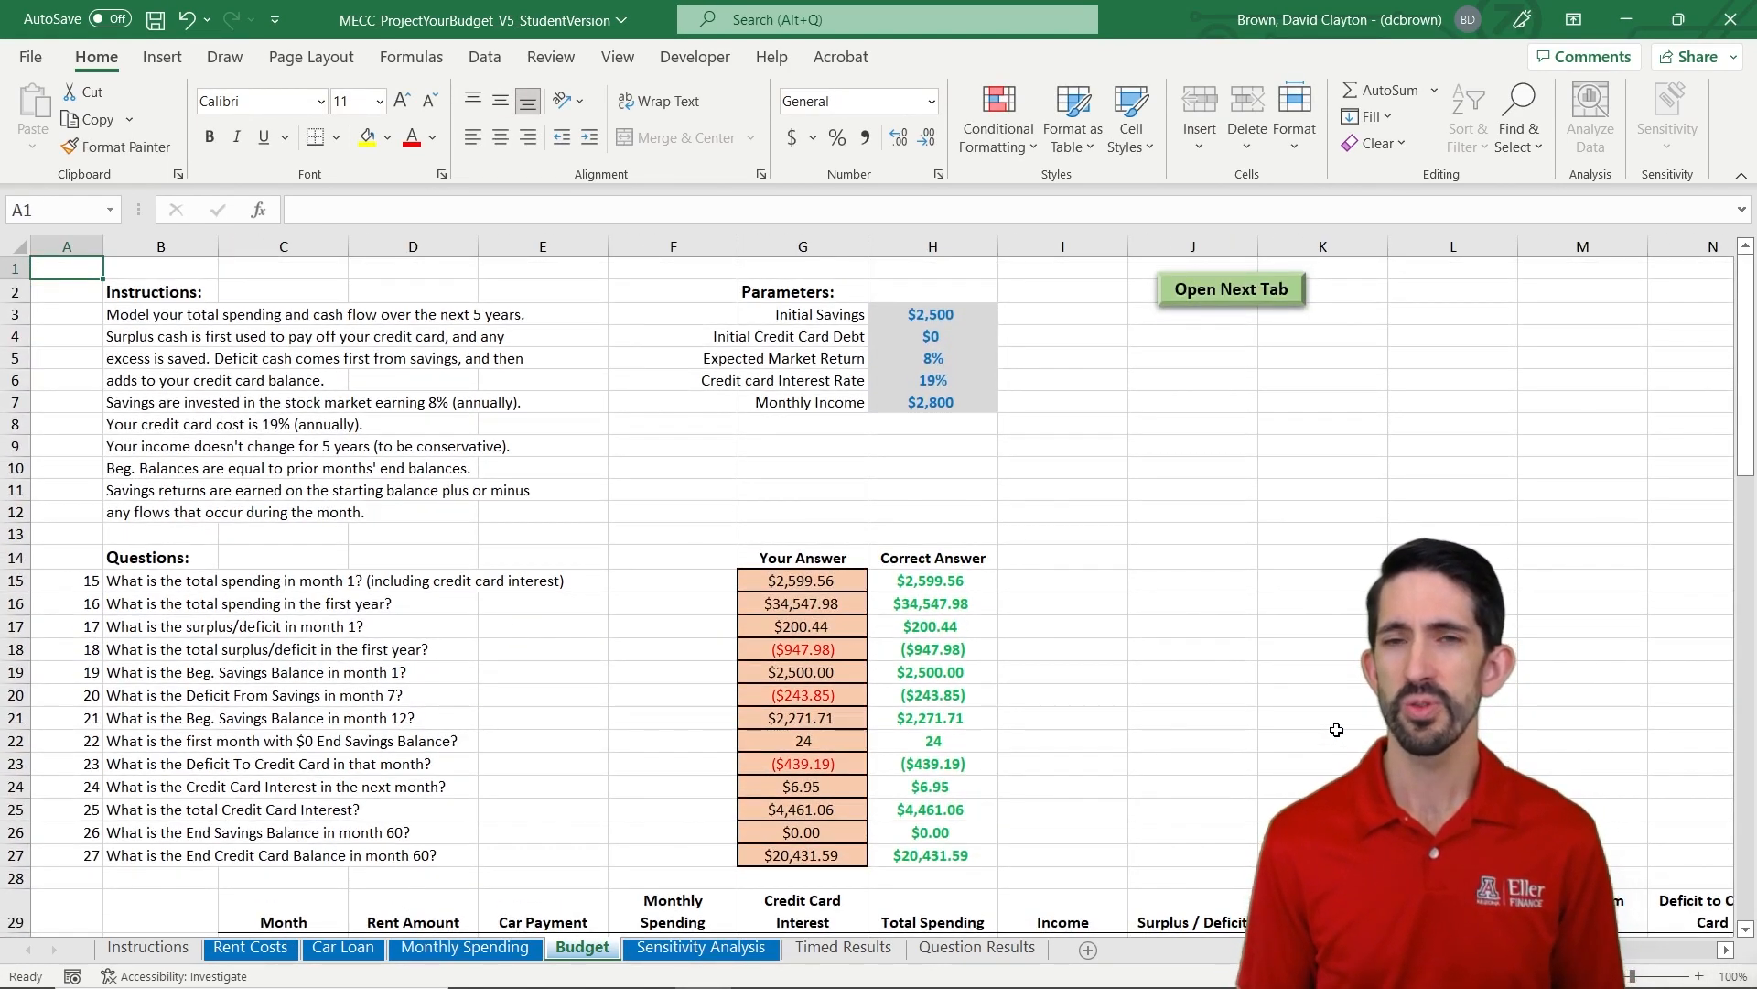